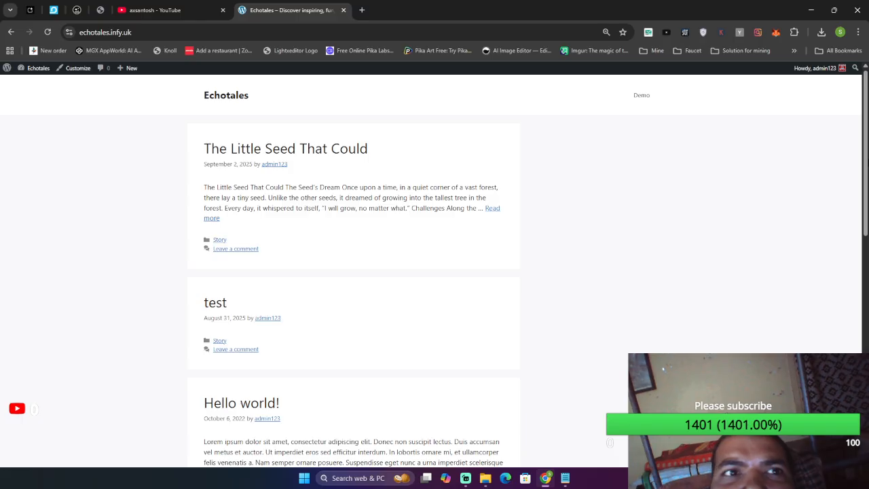
Look through the posts on the Echotales homepage and open the site's WordPress dashboard.
{"action": "scroll", "coordinate": [353, 272], "scroll_direction": "down", "scroll_amount": 15}
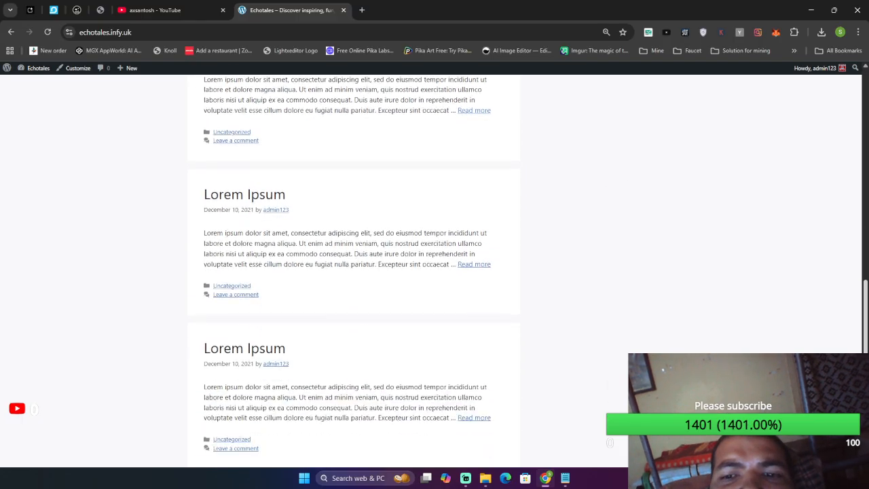
{"action": "scroll", "coordinate": [353, 271], "scroll_direction": "up", "scroll_amount": 15}
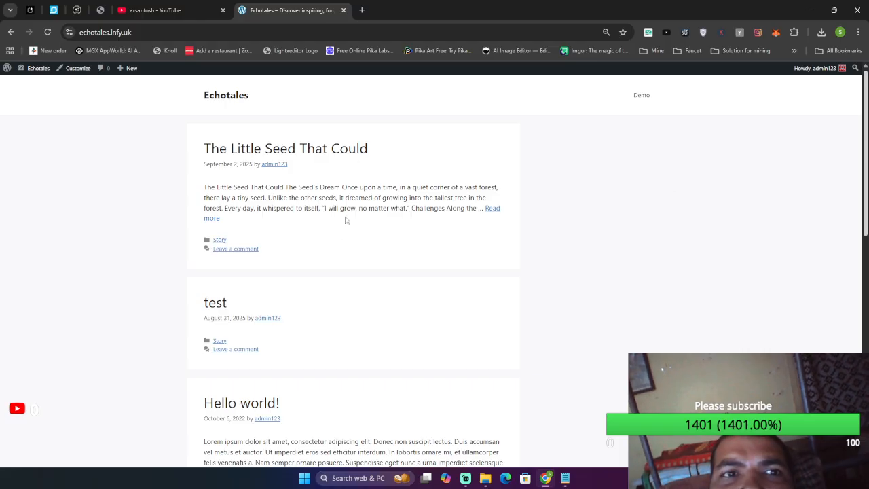
{"action": "scroll", "coordinate": [353, 271], "scroll_direction": "down", "scroll_amount": 15}
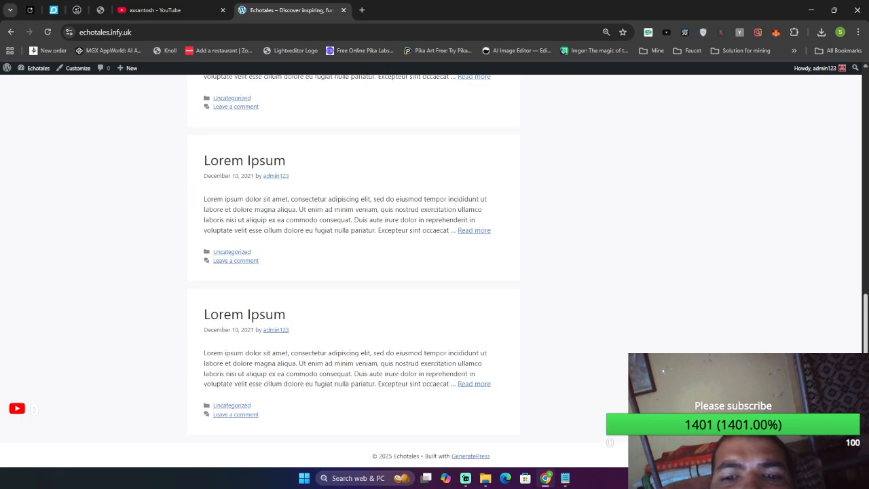
{"action": "scroll", "coordinate": [353, 272], "scroll_direction": "up", "scroll_amount": 15}
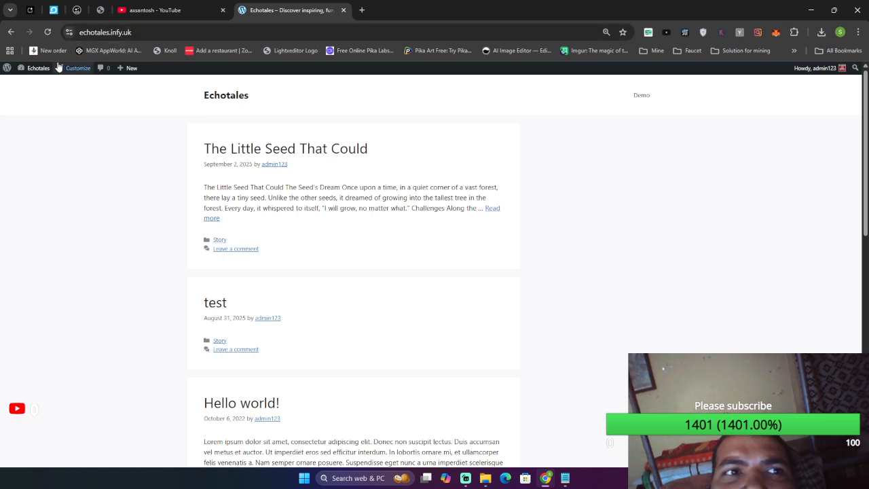
{"action": "left_click", "coordinate": [37, 82]}
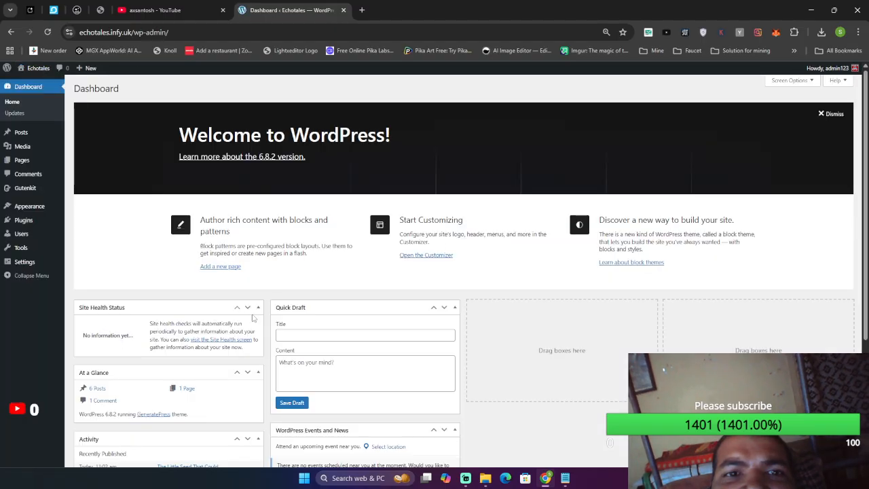
Open the live site in a separate browser tab and look through its homepage posts.
{"action": "mouse_move", "coordinate": [39, 69]}
{"action": "middle_click", "coordinate": [45, 84]}
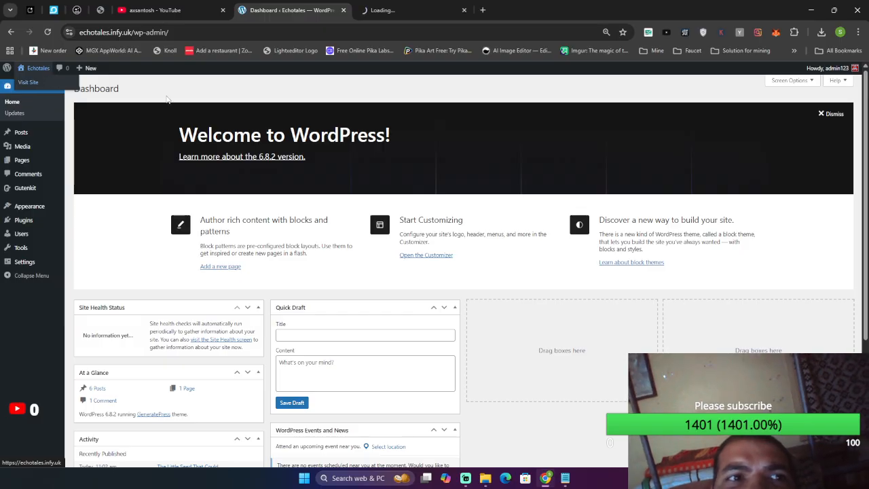
{"action": "left_click", "coordinate": [421, 8]}
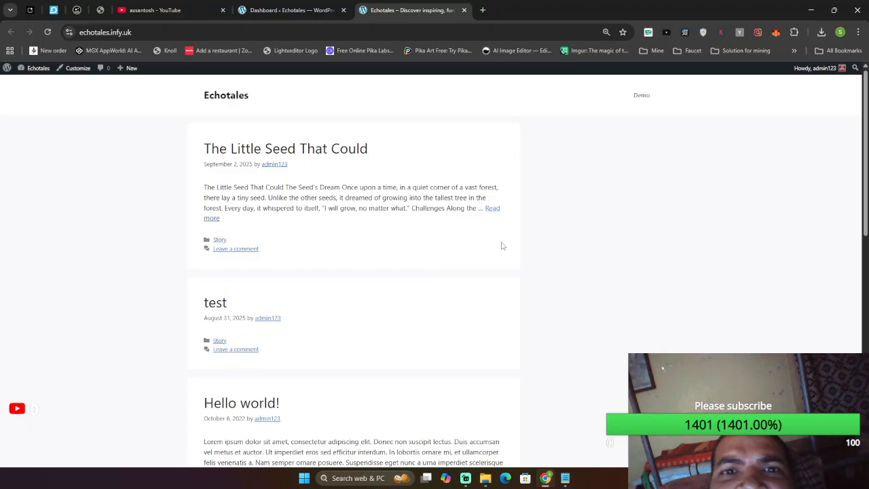
{"action": "scroll", "coordinate": [853, 265], "scroll_direction": "down", "scroll_amount": 7}
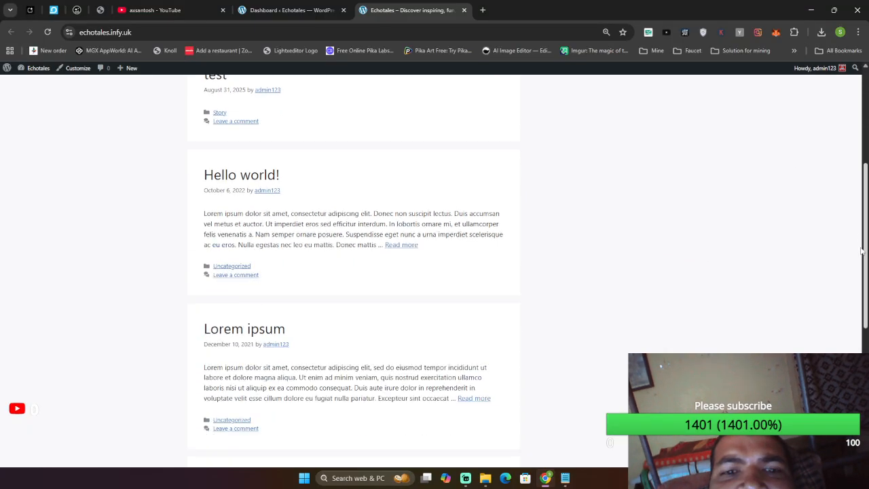
{"action": "scroll", "coordinate": [855, 336], "scroll_direction": "down", "scroll_amount": 2}
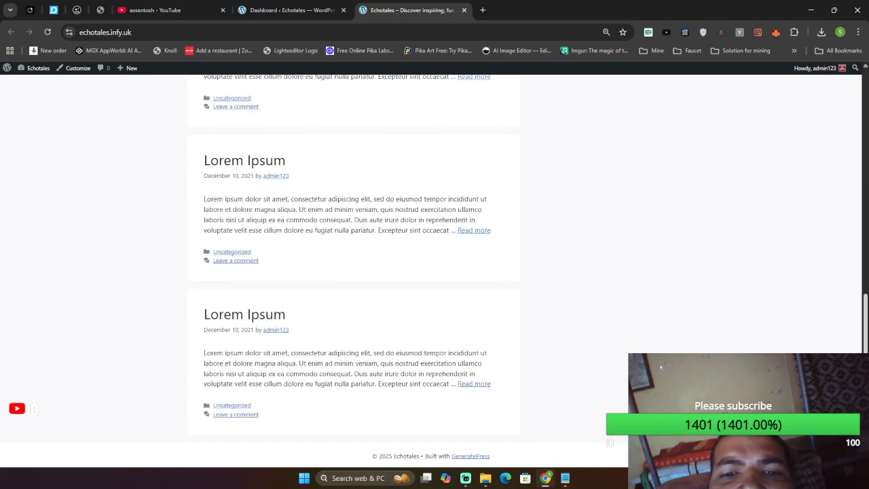
{"action": "scroll", "coordinate": [353, 272], "scroll_direction": "up", "scroll_amount": 10}
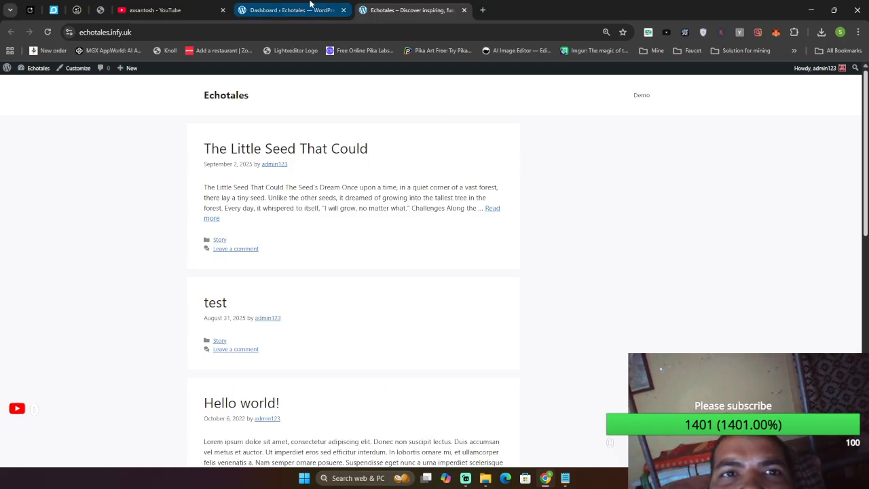
Move the "Hello world!" post and the three Lorem Ipsum posts to the Trash, and reload the live homepage.
{"action": "left_click", "coordinate": [289, 10]}
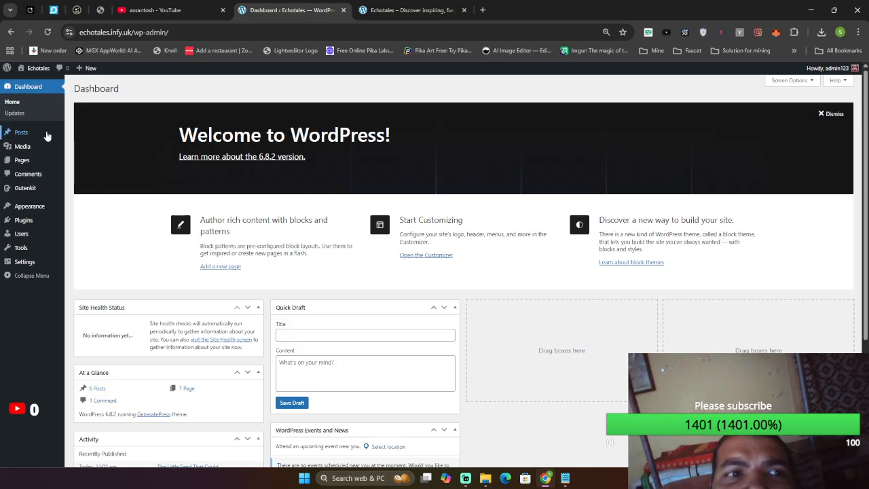
{"action": "mouse_move", "coordinate": [35, 134]}
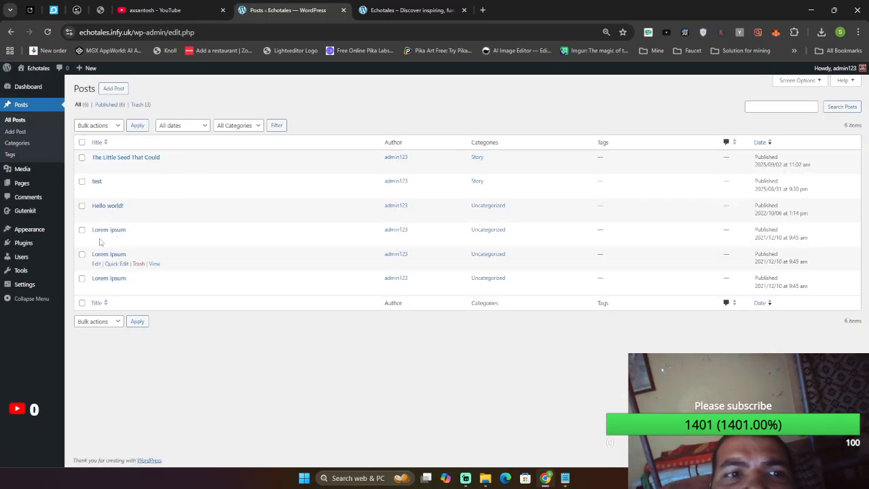
{"action": "left_click", "coordinate": [81, 142]}
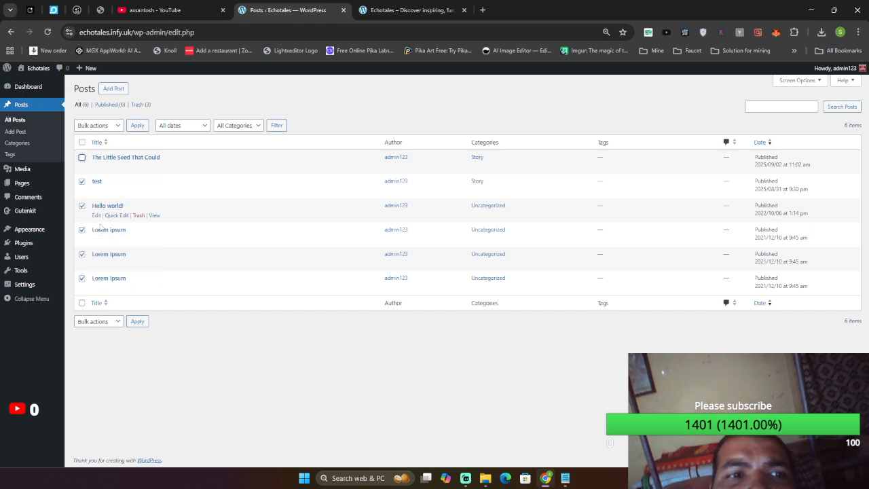
{"action": "left_click", "coordinate": [82, 182]}
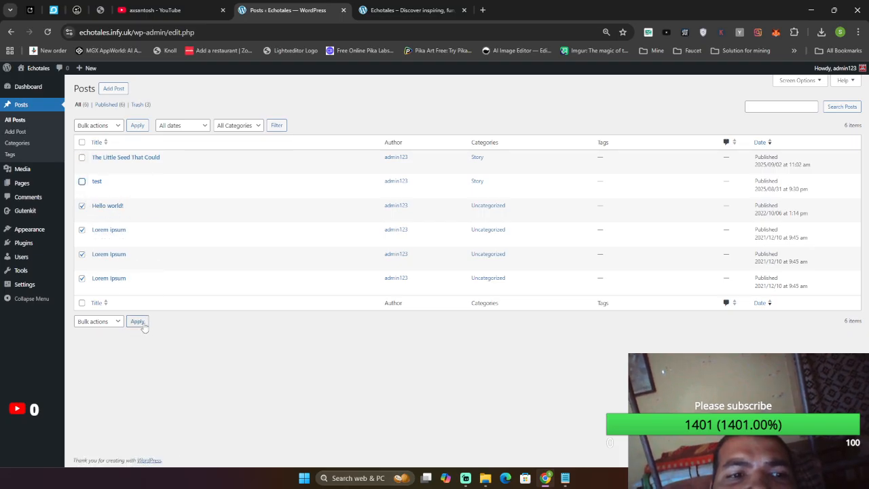
{"action": "left_click", "coordinate": [119, 329]}
{"action": "left_click", "coordinate": [101, 356]}
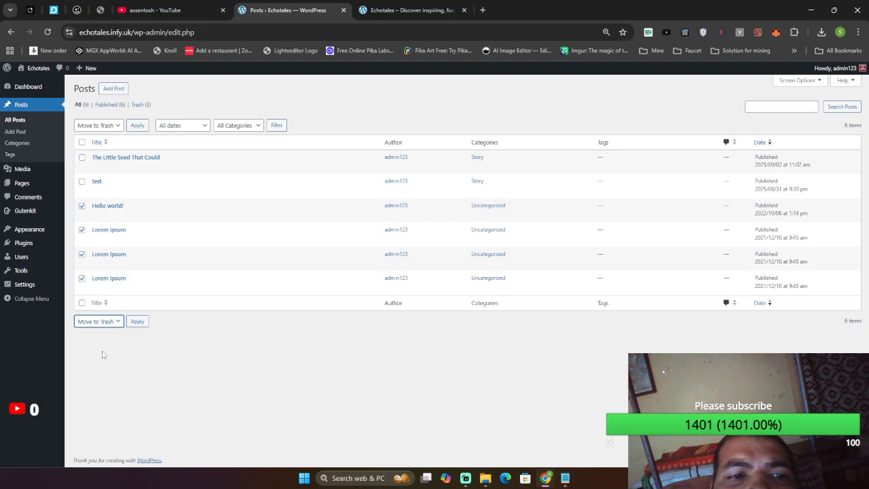
{"action": "left_click", "coordinate": [137, 321]}
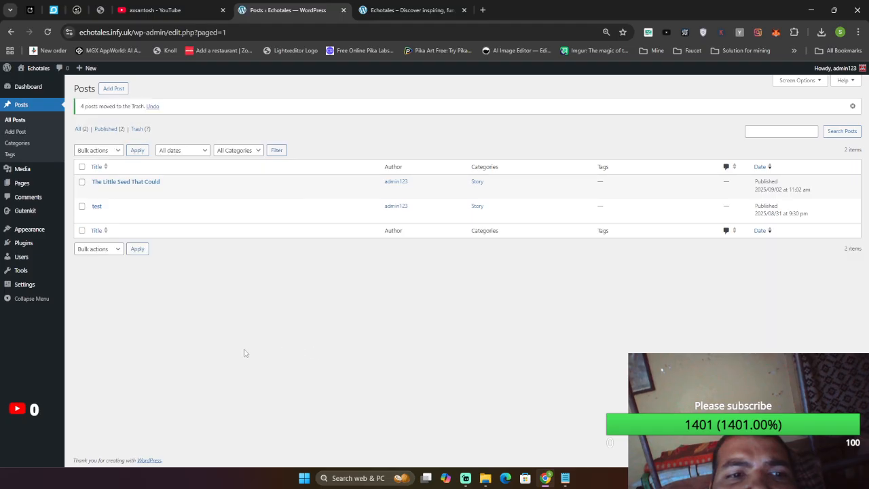
{"action": "left_click", "coordinate": [421, 6]}
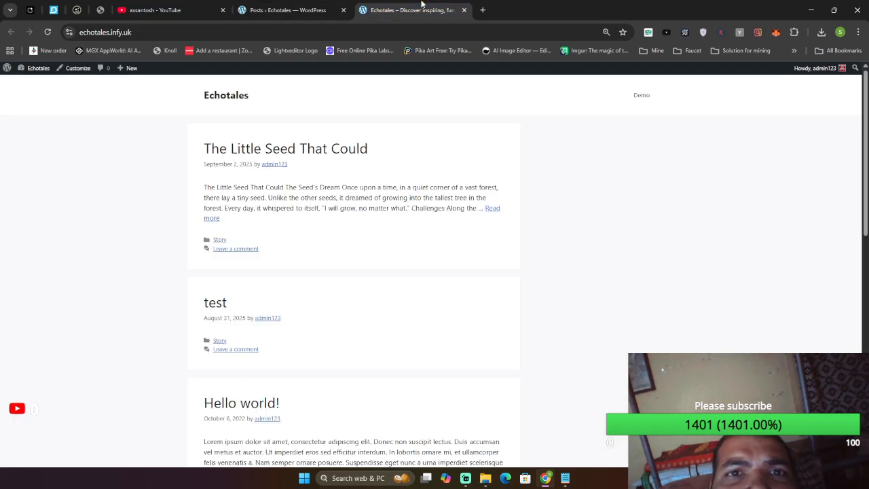
{"action": "left_click", "coordinate": [48, 31]}
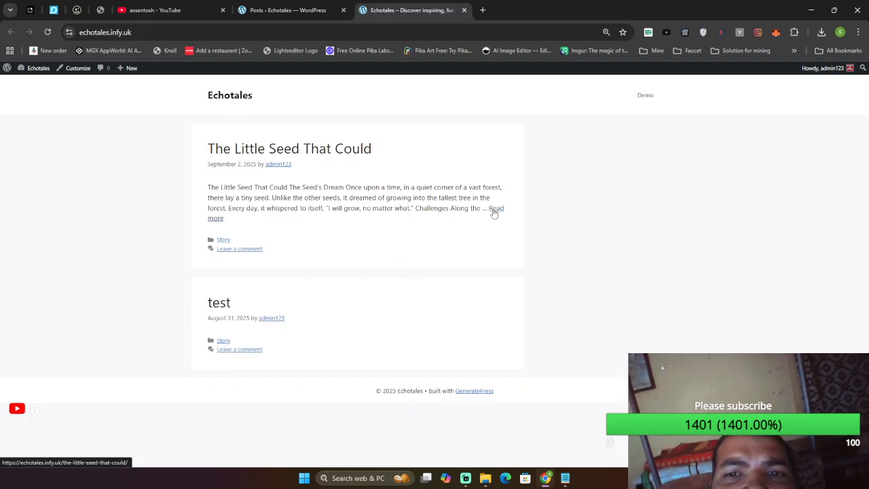
Show the uploaded videos of the YouTube channel in the other tab, and return to the WordPress posts list.
{"action": "left_click", "coordinate": [204, 8]}
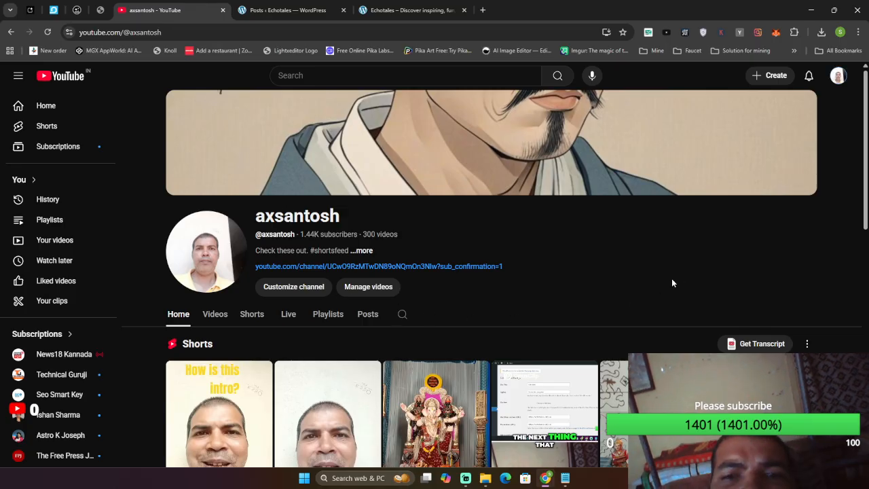
{"action": "left_click", "coordinate": [216, 316]}
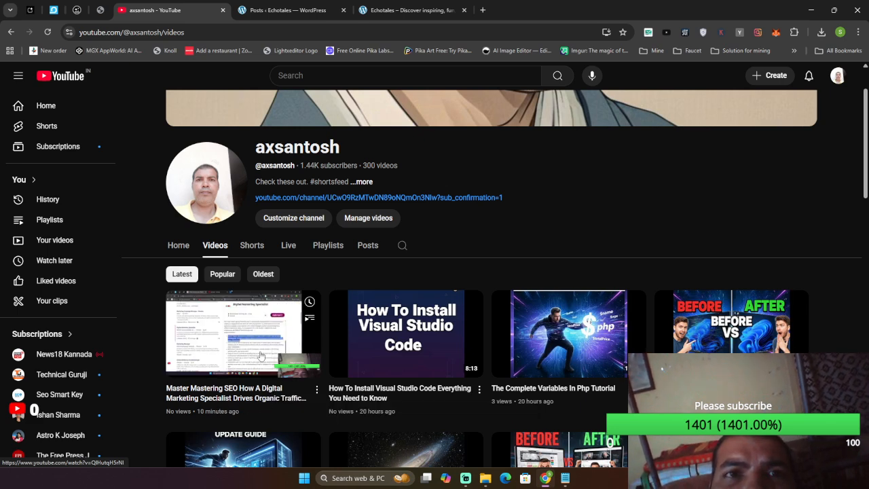
{"action": "left_click", "coordinate": [304, 6]}
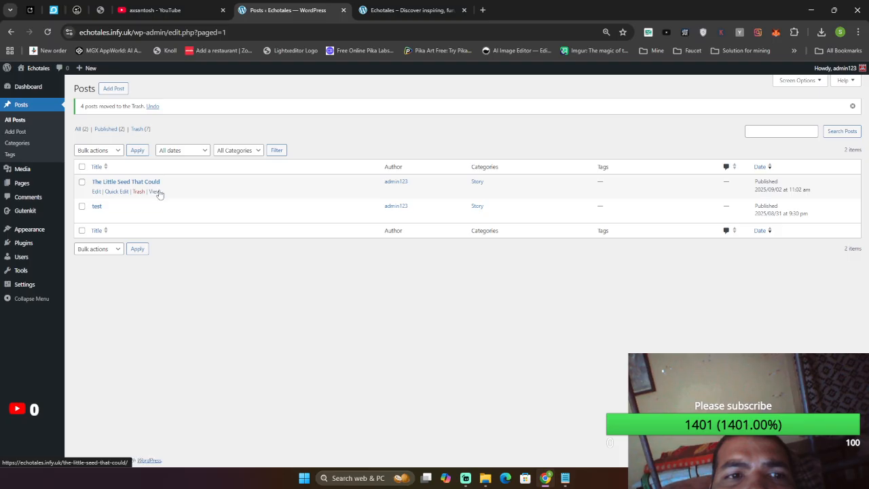
Open "The Little Seed That Could" on the live site and read through the story's headings and text.
{"action": "left_click", "coordinate": [394, 5]}
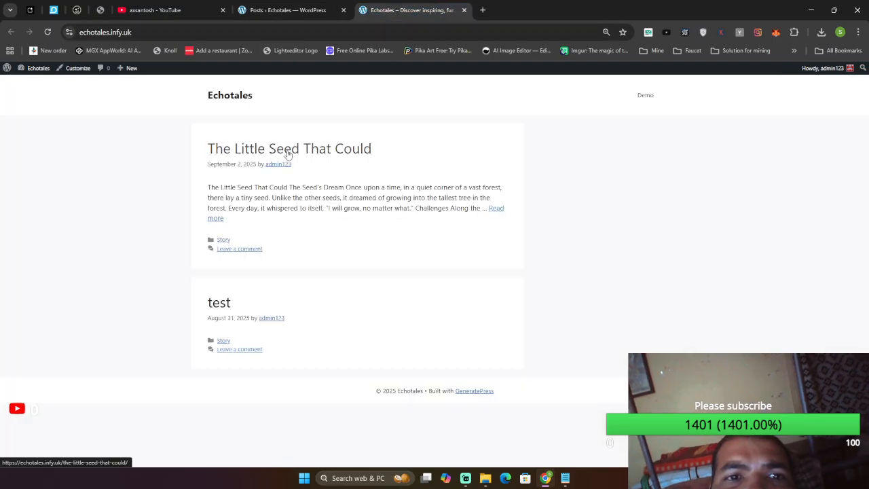
{"action": "left_click", "coordinate": [324, 150]}
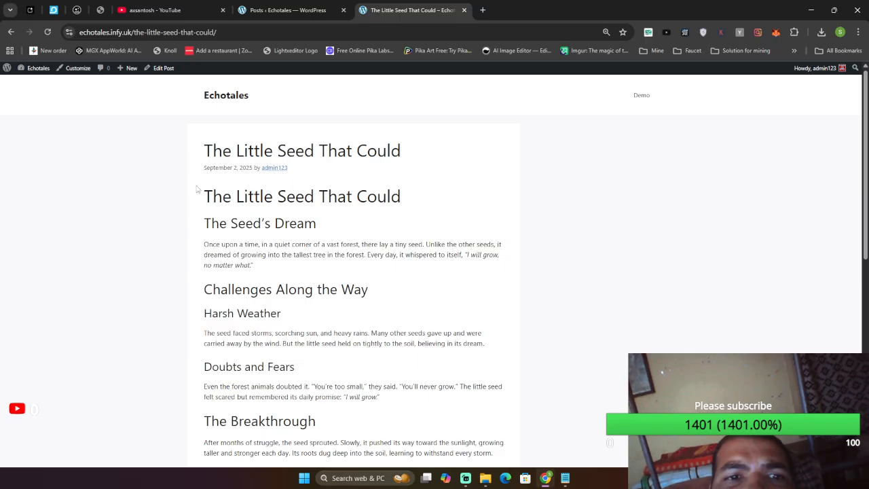
{"action": "left_click_drag", "start_coordinate": [213, 201], "coordinate": [419, 310]}
{"action": "left_click", "coordinate": [426, 325]}
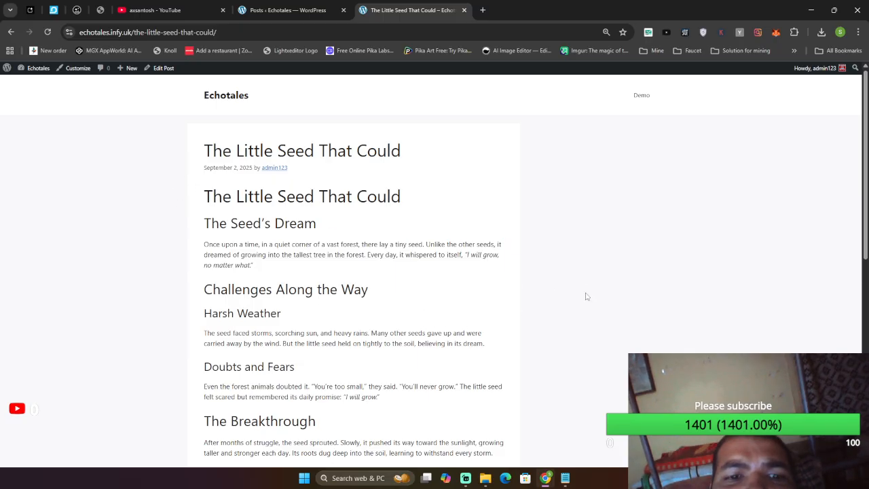
{"action": "scroll", "coordinate": [857, 301], "scroll_direction": "down", "scroll_amount": 5}
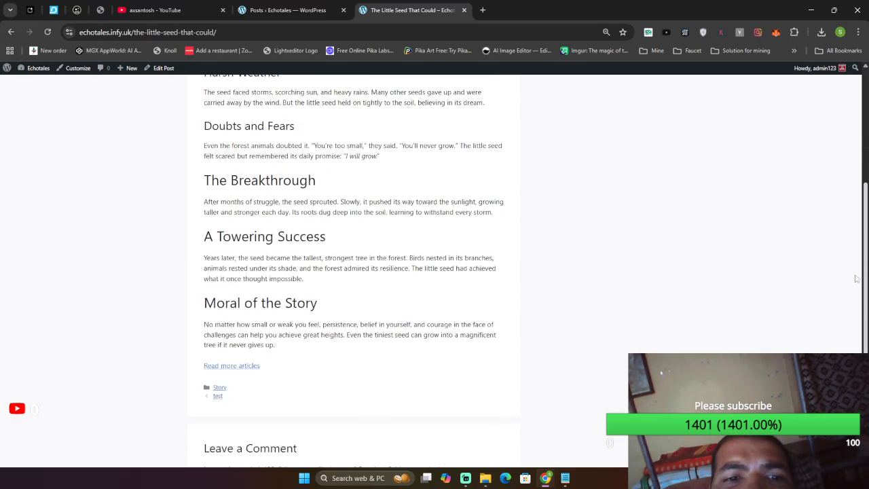
{"action": "scroll", "coordinate": [857, 300], "scroll_direction": "up", "scroll_amount": 5}
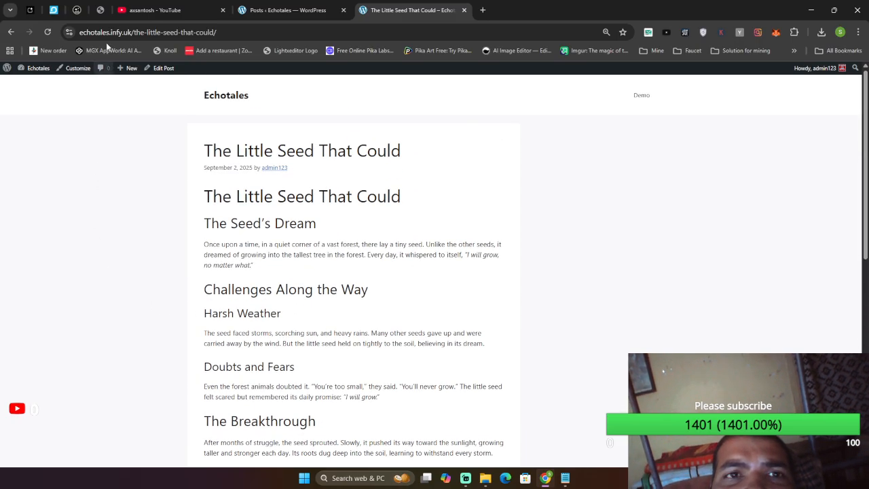
{"action": "left_click", "coordinate": [151, 10]}
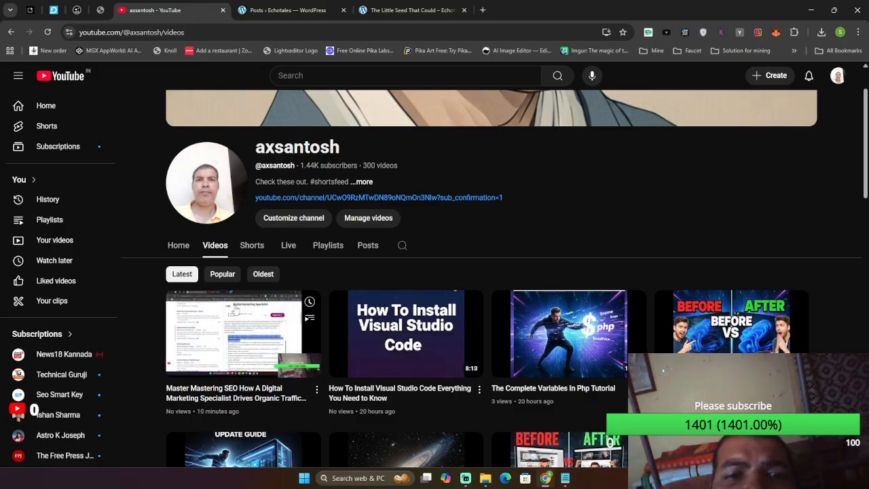
{"action": "left_click", "coordinate": [285, 10]}
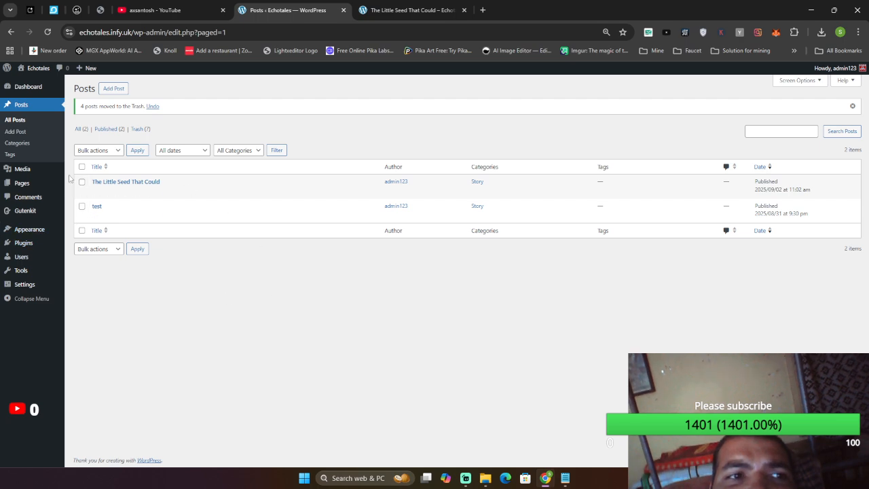
Look over the published story again and open the Demo page of the live site.
{"action": "key", "text": "ctrl+Tab"}
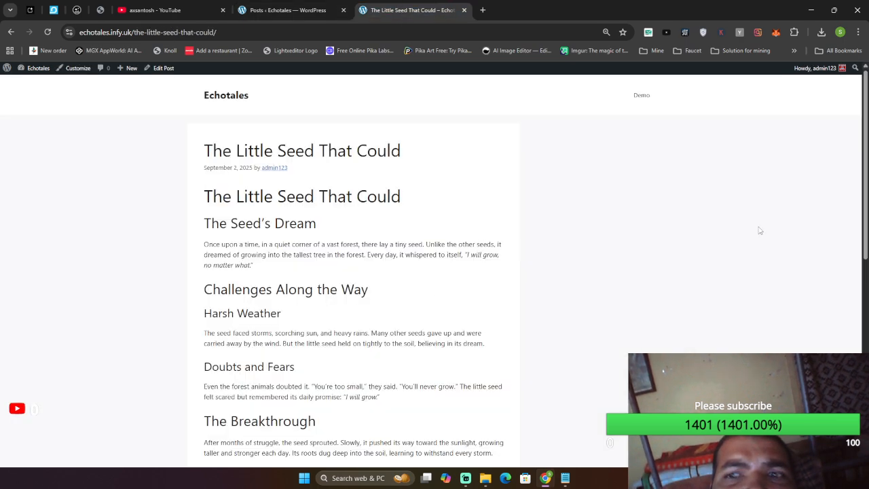
{"action": "scroll", "coordinate": [434, 272], "scroll_direction": "down", "scroll_amount": 6}
{"action": "scroll", "coordinate": [434, 272], "scroll_direction": "up", "scroll_amount": 8}
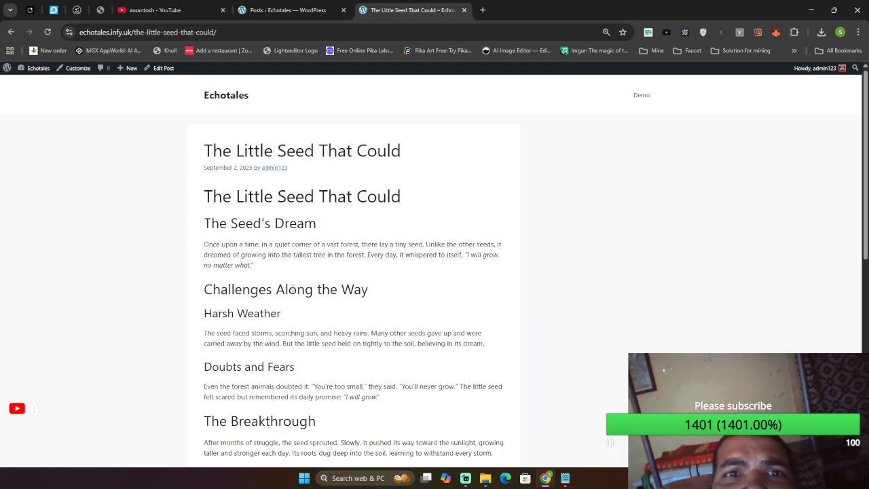
{"action": "left_click", "coordinate": [644, 96]}
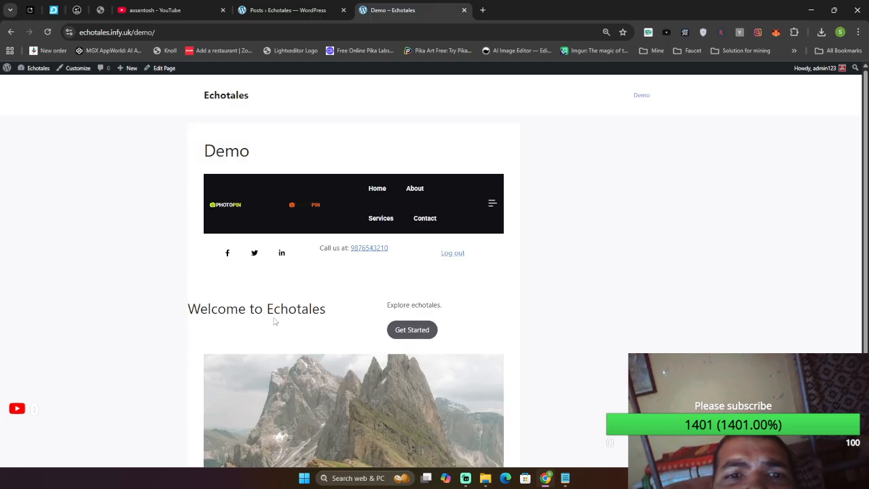
Move the Demo page to the Trash in WordPress, refresh the pages list, and open the live Echotales homepage.
{"action": "left_click", "coordinate": [260, 5]}
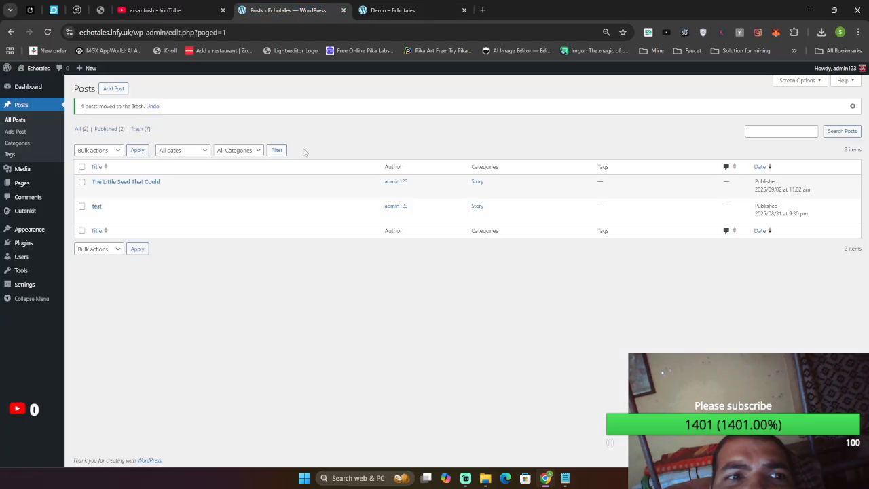
{"action": "mouse_move", "coordinate": [28, 185]}
{"action": "left_click", "coordinate": [87, 186]}
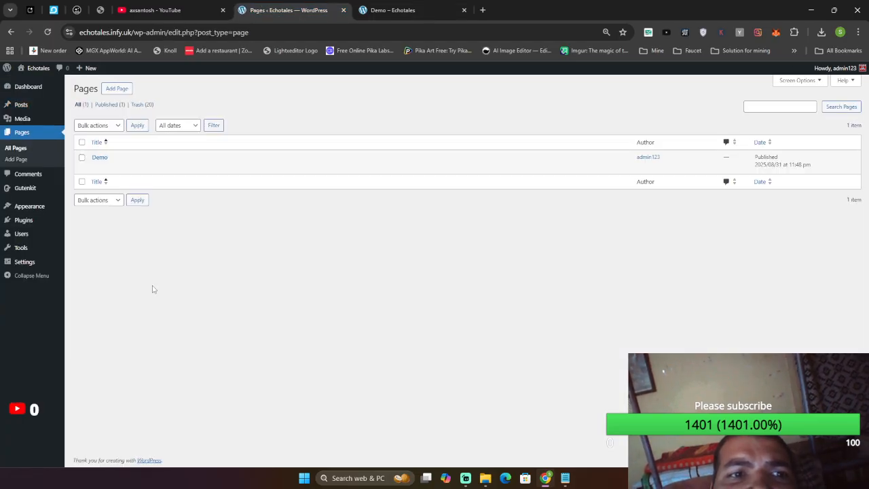
{"action": "left_click", "coordinate": [81, 142]}
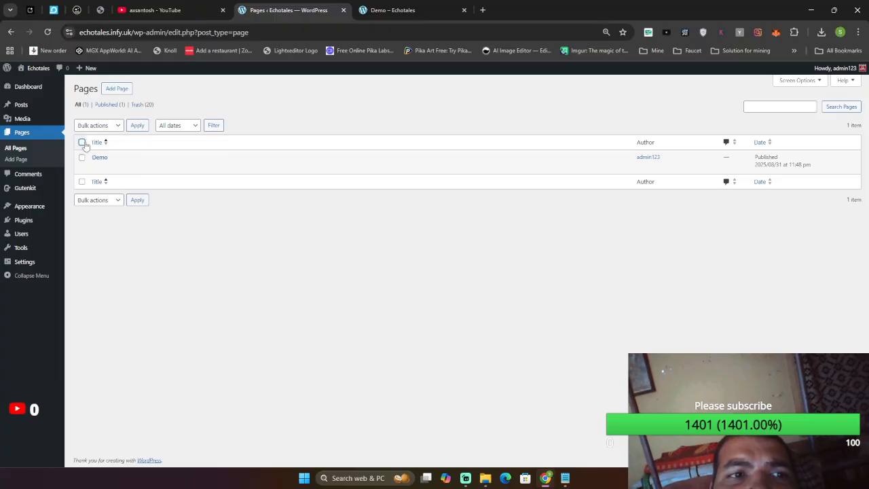
{"action": "left_click", "coordinate": [99, 126]}
{"action": "left_click", "coordinate": [97, 163]}
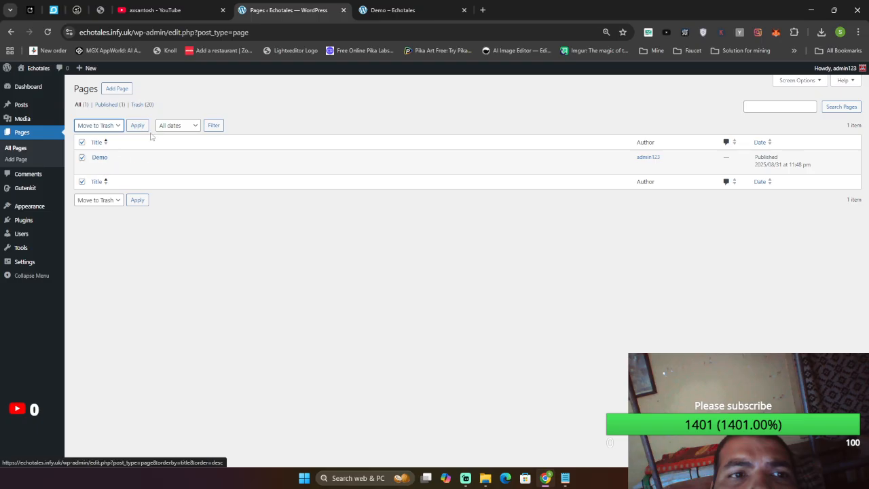
{"action": "left_click", "coordinate": [135, 127]}
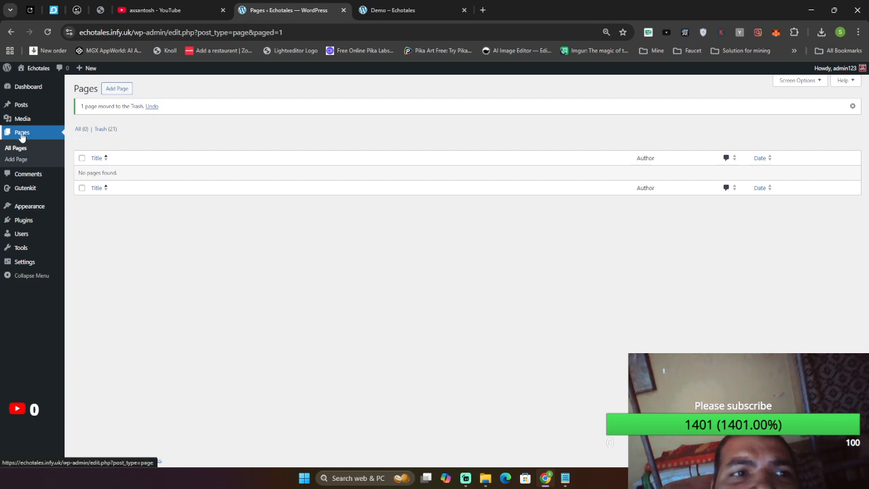
{"action": "left_click", "coordinate": [19, 133]}
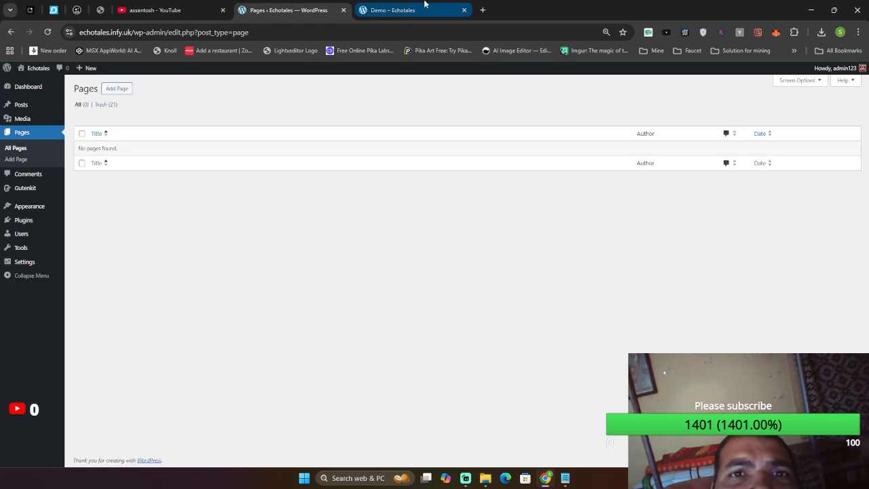
{"action": "left_click", "coordinate": [407, 9]}
{"action": "left_click", "coordinate": [220, 99]}
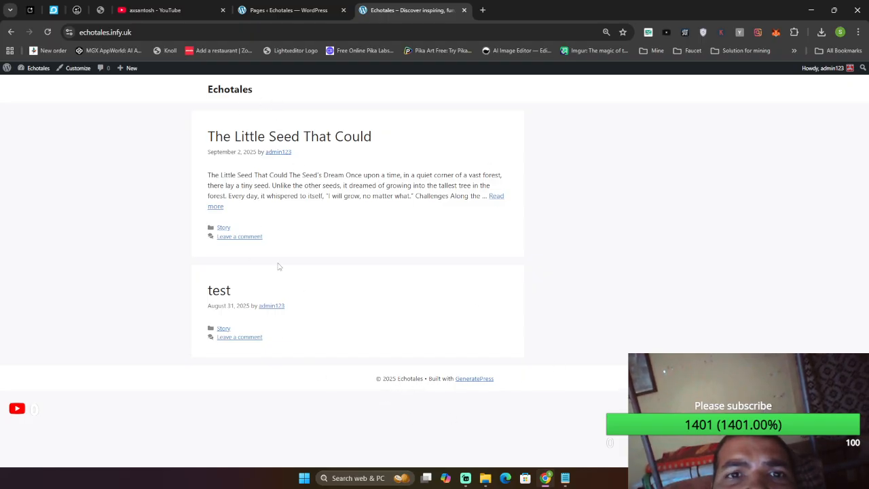
Show the channel's uploaded videos on YouTube, open the playlists overview, and play the "Top 100 things to do on WordPress" playlist.
{"action": "left_click", "coordinate": [158, 10]}
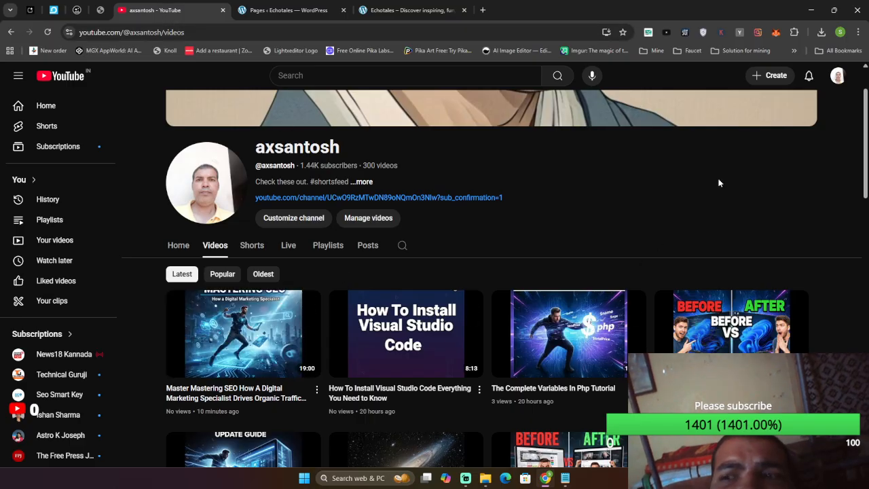
{"action": "scroll", "coordinate": [488, 285], "scroll_direction": "down", "scroll_amount": 5}
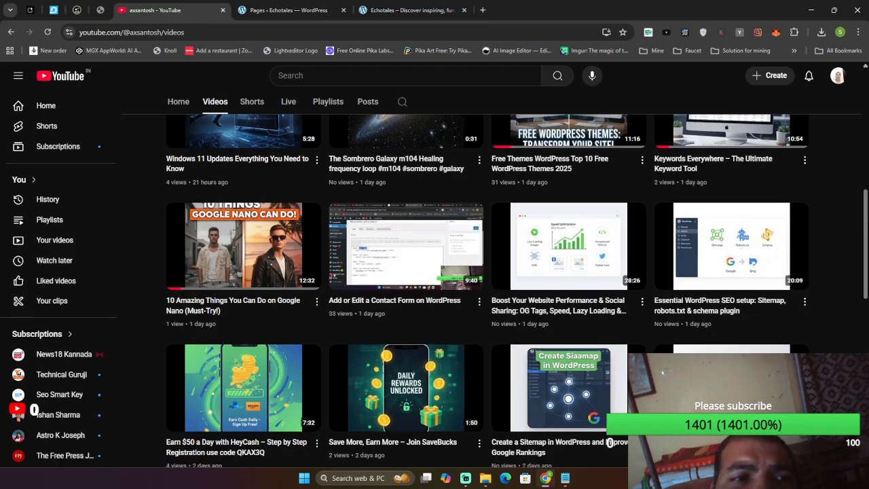
{"action": "left_click", "coordinate": [37, 221]}
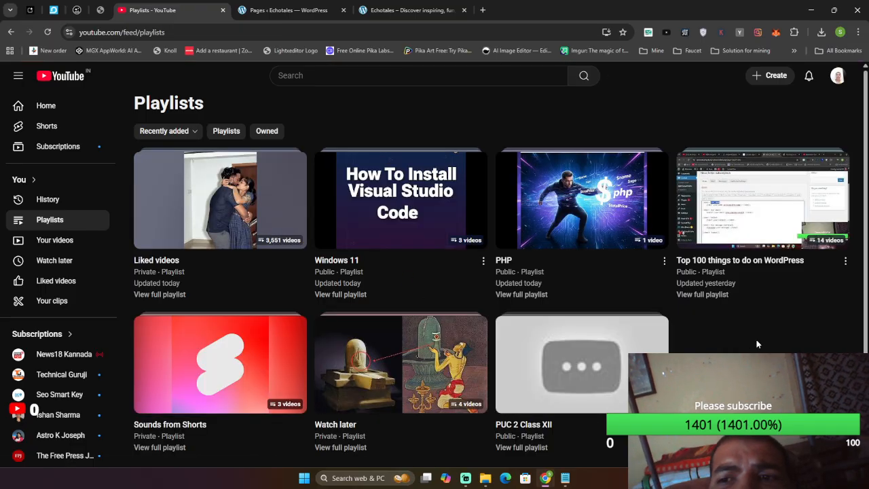
{"action": "scroll", "coordinate": [758, 344], "scroll_direction": "down", "scroll_amount": 1}
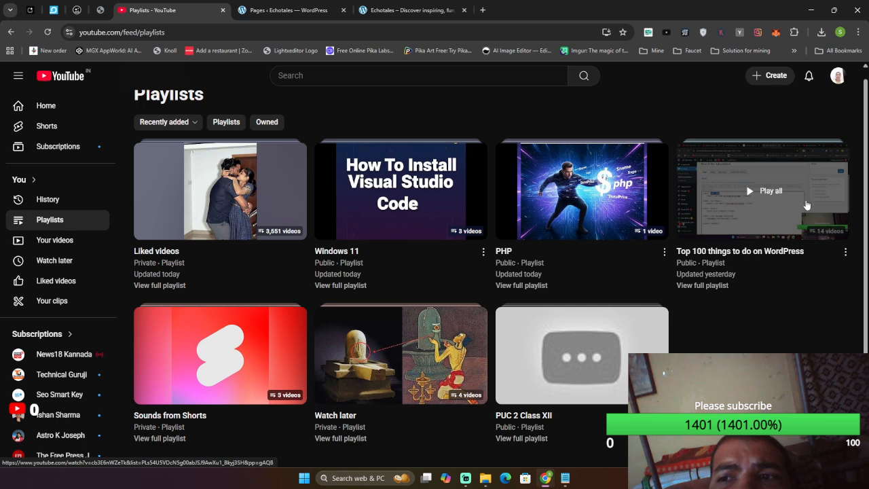
{"action": "left_click", "coordinate": [846, 253]}
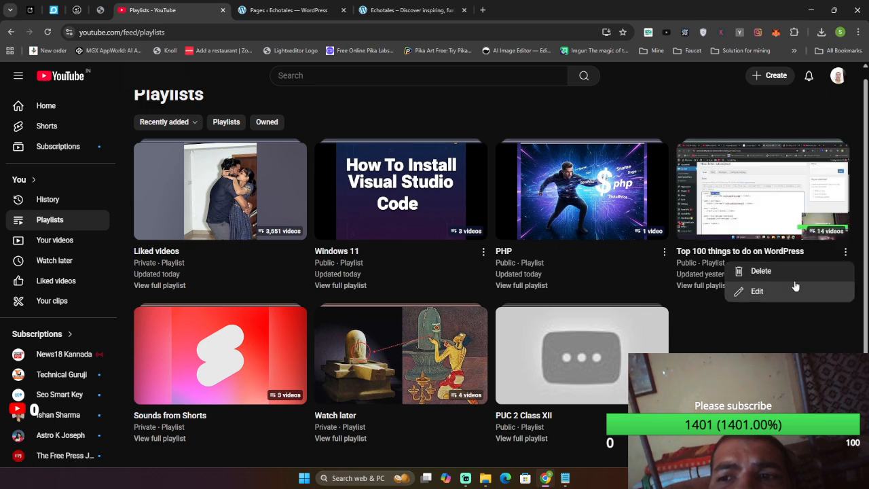
{"action": "left_click", "coordinate": [716, 204]}
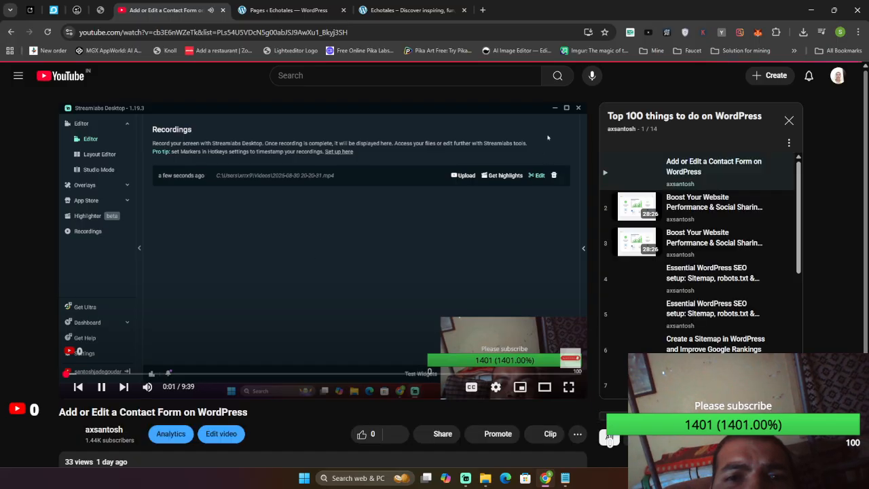
Read the description of the contact form video, pause playback, and look through the playlist's video list.
{"action": "scroll", "coordinate": [342, 240], "scroll_direction": "down", "scroll_amount": 4}
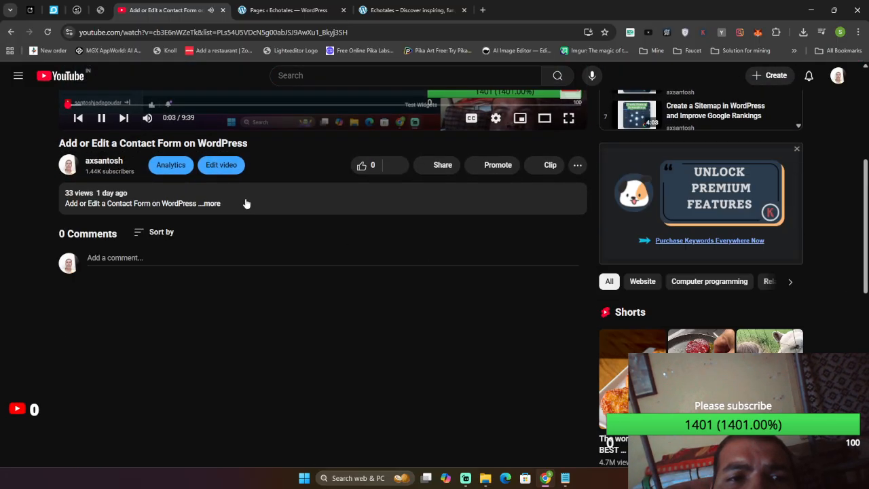
{"action": "left_click", "coordinate": [234, 201]}
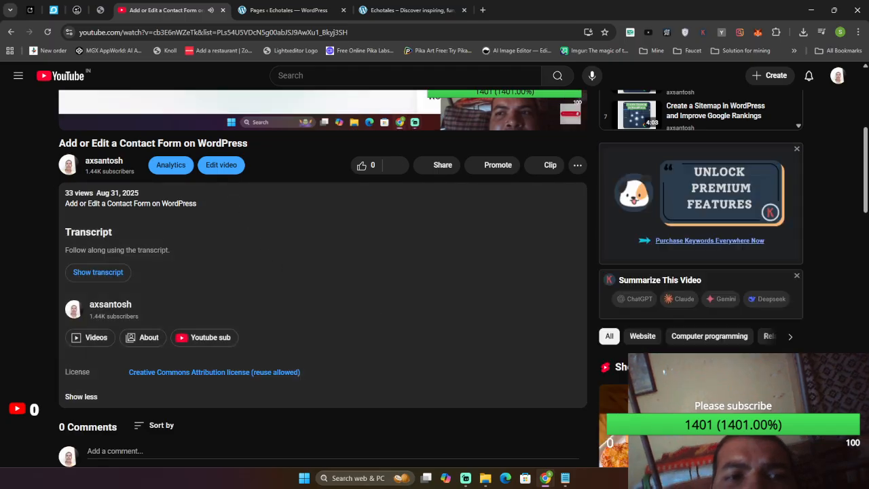
{"action": "scroll", "coordinate": [354, 309], "scroll_direction": "up", "scroll_amount": 4}
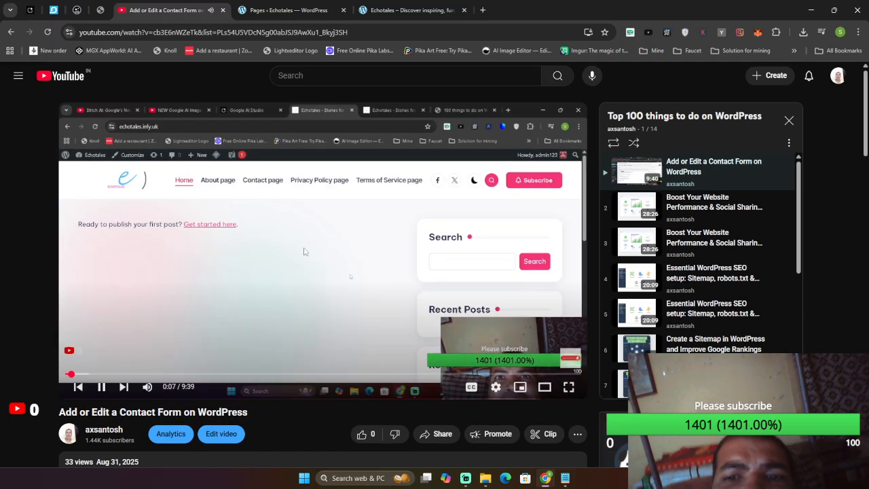
{"action": "left_click_drag", "start_coordinate": [800, 211], "coordinate": [795, 340]}
{"action": "left_click", "coordinate": [358, 275]}
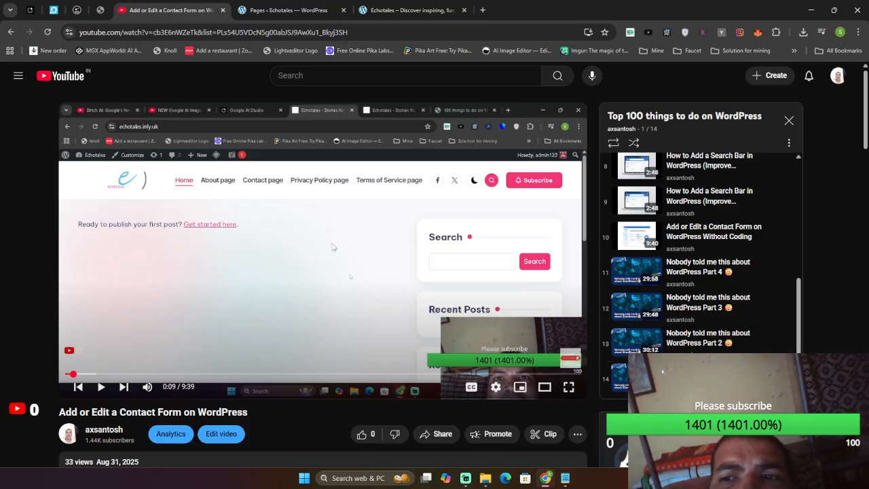
{"action": "left_click_drag", "start_coordinate": [798, 319], "coordinate": [798, 191]}
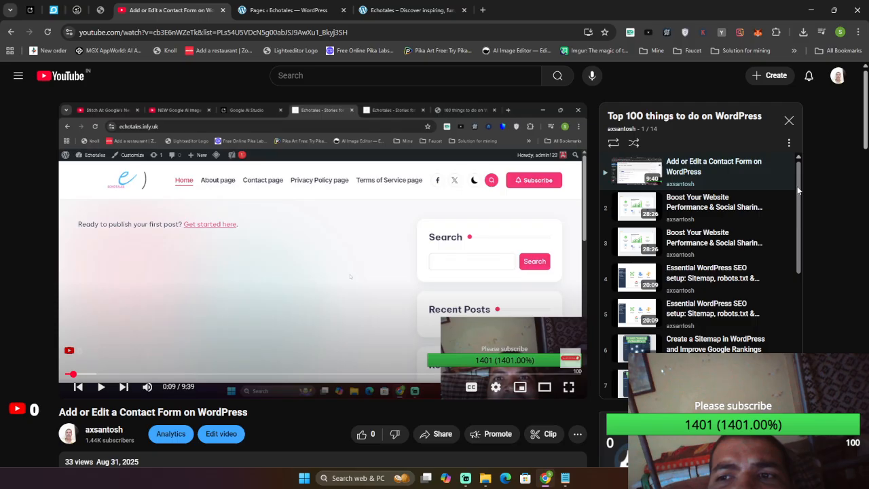
Close the YouTube tab and show the live Echotales homepage.
{"action": "left_click", "coordinate": [417, 5]}
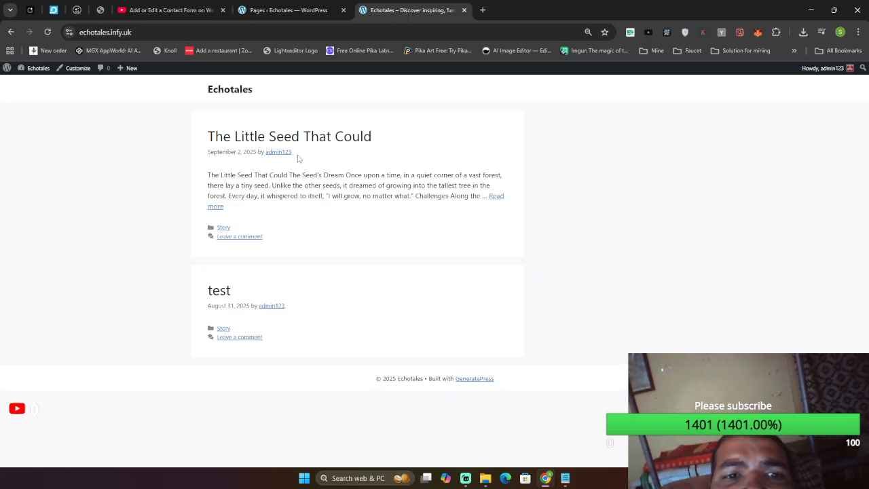
{"action": "left_click", "coordinate": [284, 6]}
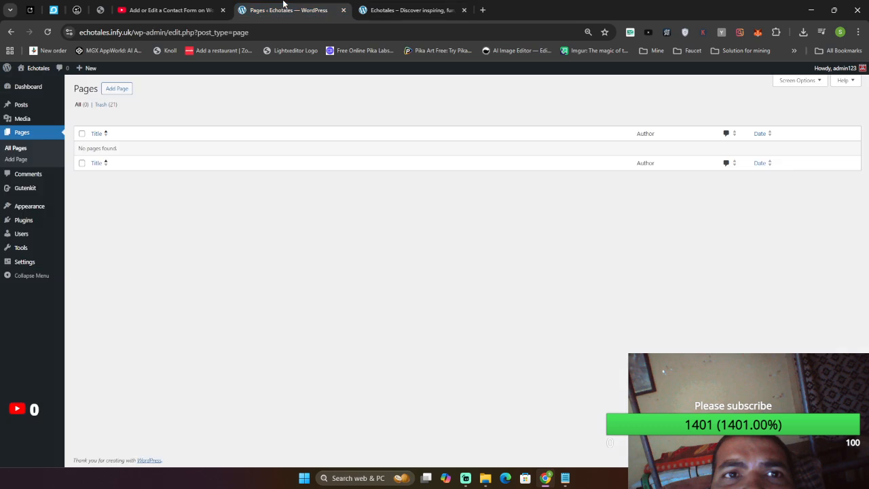
{"action": "left_click", "coordinate": [144, 7]}
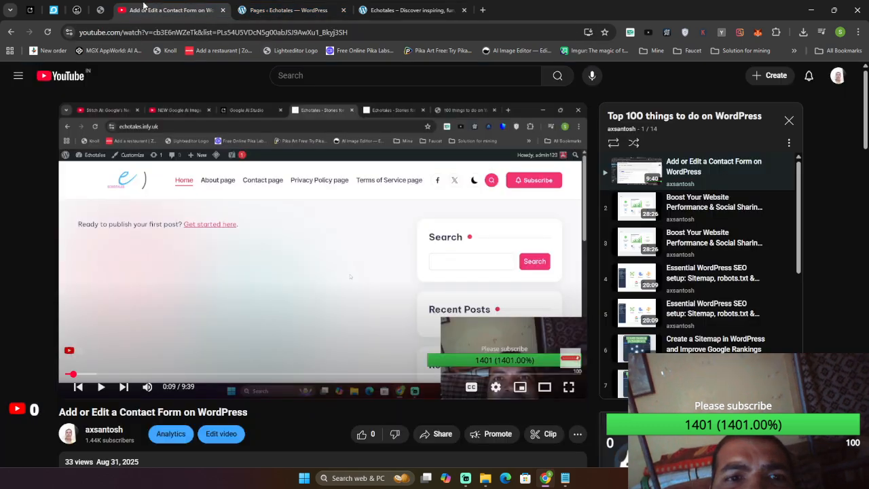
{"action": "left_click", "coordinate": [224, 10]}
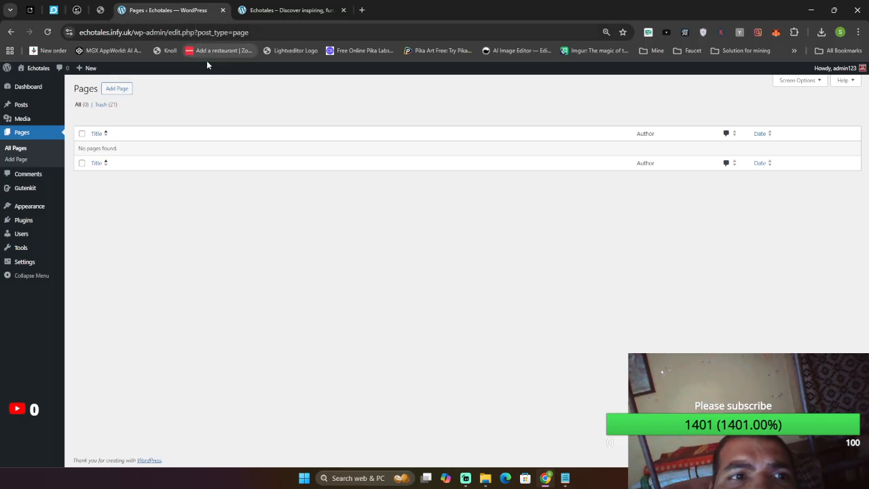
{"action": "left_click", "coordinate": [279, 5]}
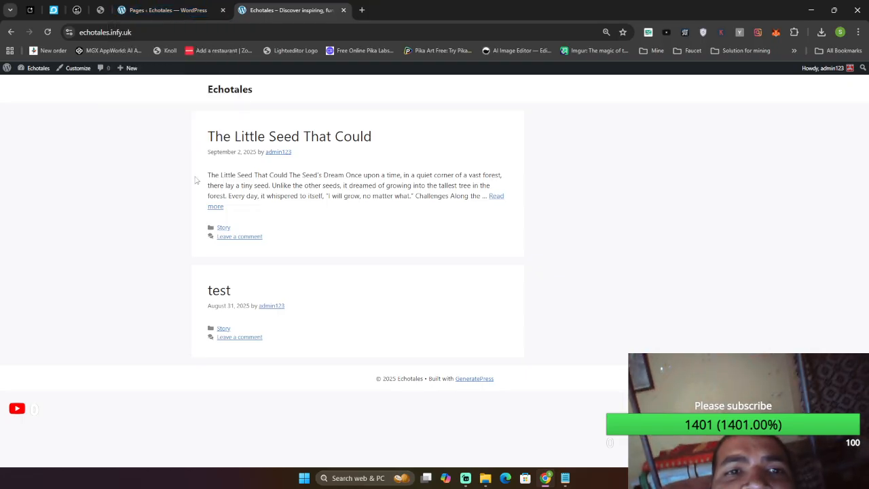
Open the Site Identity settings in the customizer of the active GeneratePress theme.
{"action": "left_click", "coordinate": [164, 4]}
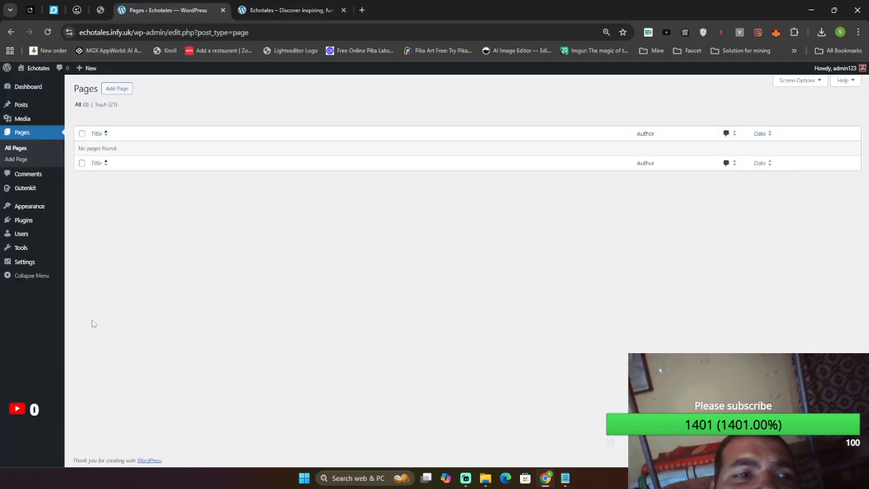
{"action": "mouse_move", "coordinate": [44, 219]}
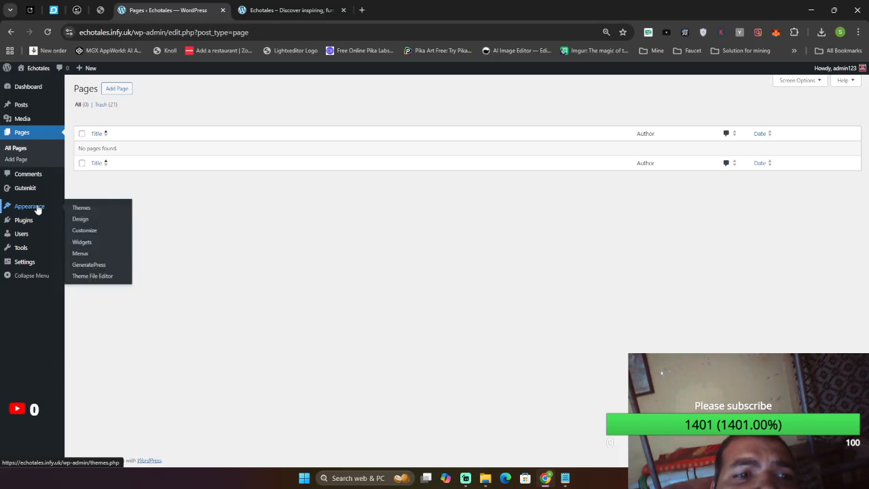
{"action": "left_click", "coordinate": [78, 214]}
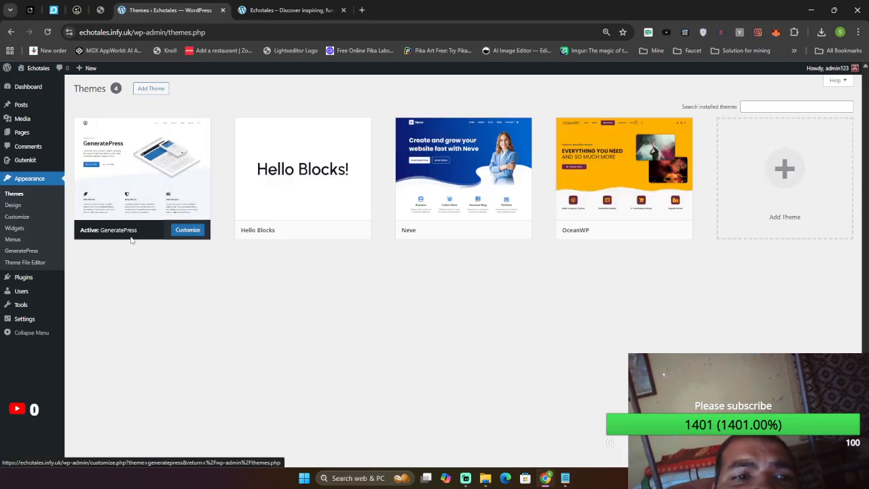
{"action": "left_click", "coordinate": [186, 230]}
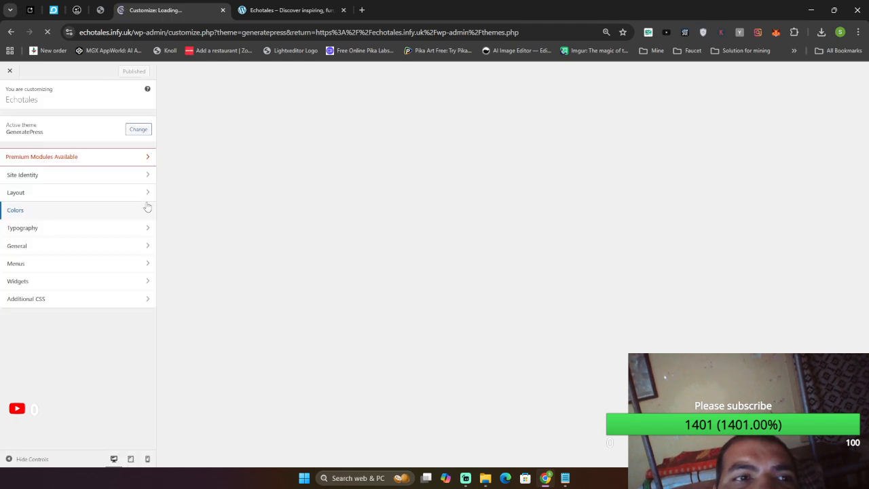
{"action": "left_click", "coordinate": [82, 178]}
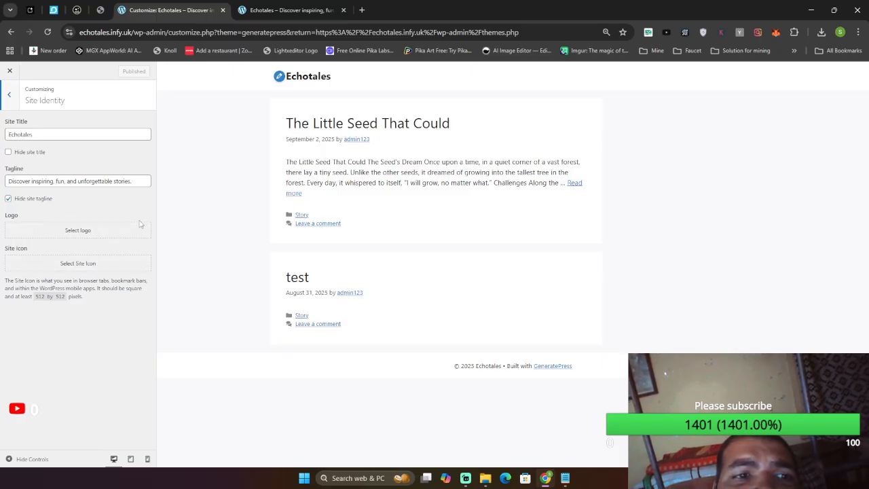
Search Google for "free logo no sign up" in a new tab and open the EXPERTE.com Logo Maker result.
{"action": "left_click", "coordinate": [364, 8]}
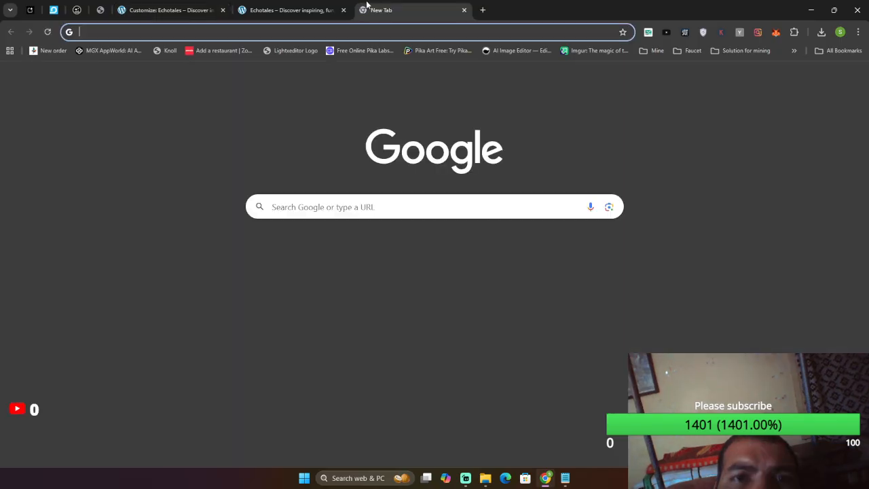
{"action": "type", "text": "free"}
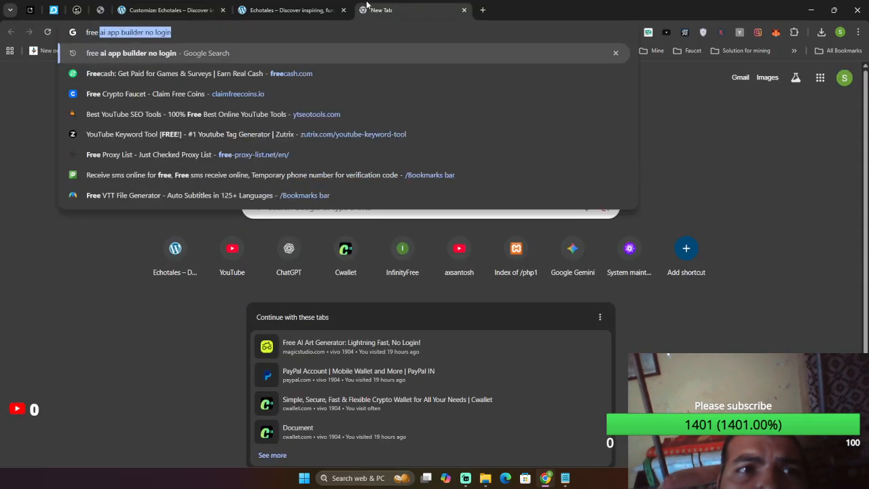
{"action": "type", "text": " log"}
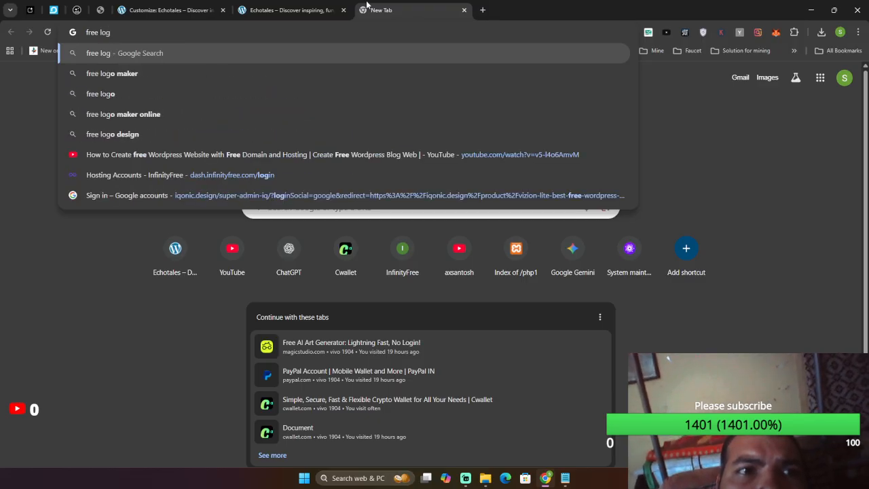
{"action": "type", "text": "o no si"}
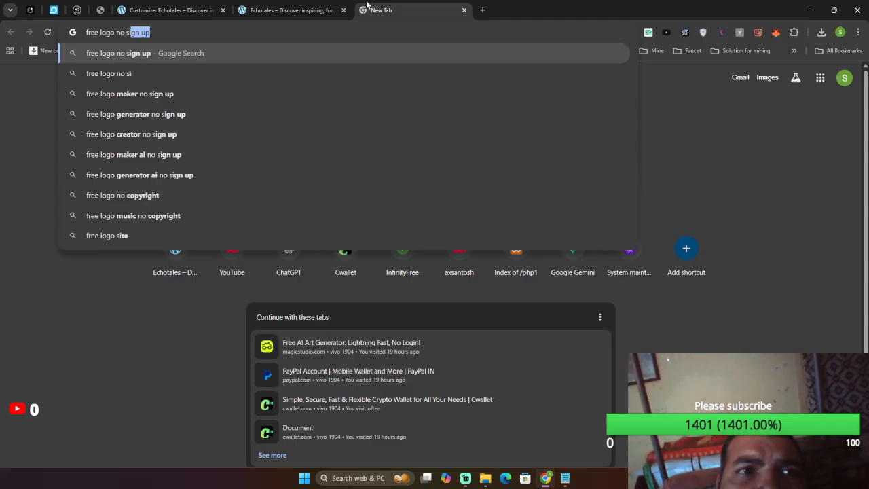
{"action": "key", "text": "Up"}
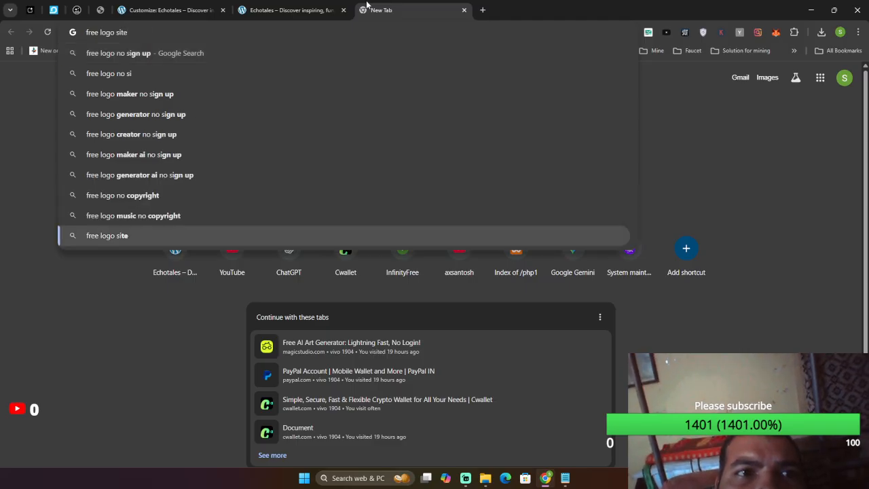
{"action": "key", "text": "BackSpace"}
{"action": "key", "text": "BackSpace"}
{"action": "key", "text": "BackSpace"}
{"action": "key", "text": "BackSpace"}
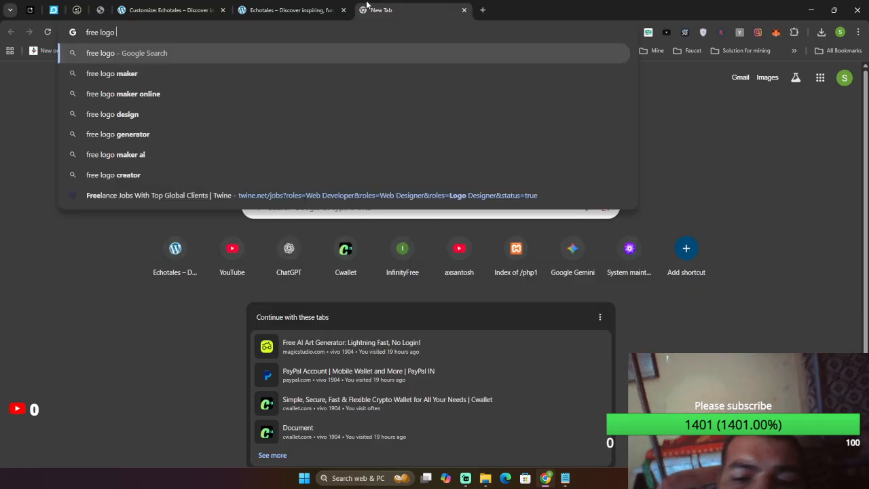
{"action": "type", "text": "no sig"}
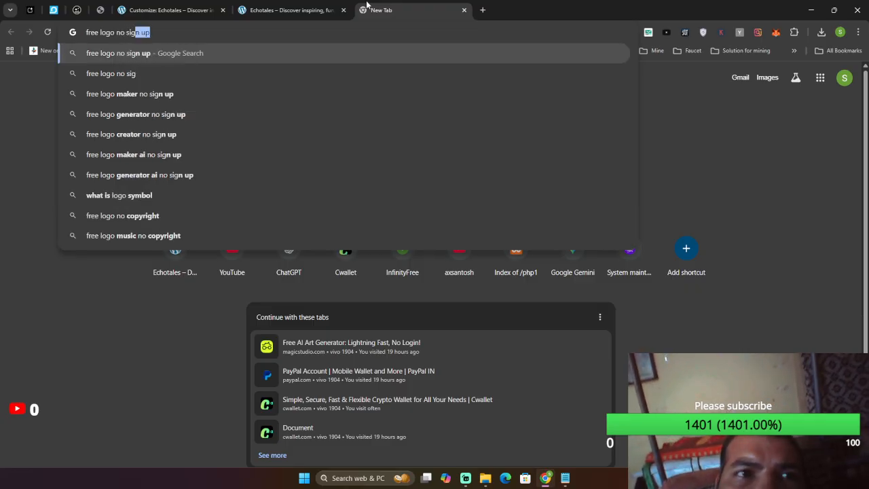
{"action": "type", "text": "n up"}
{"action": "key", "text": "Return"}
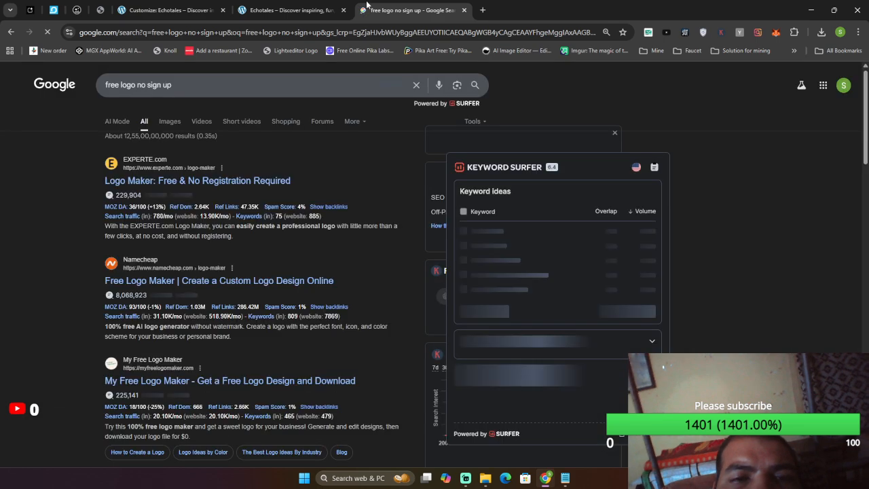
{"action": "left_click", "coordinate": [225, 182]}
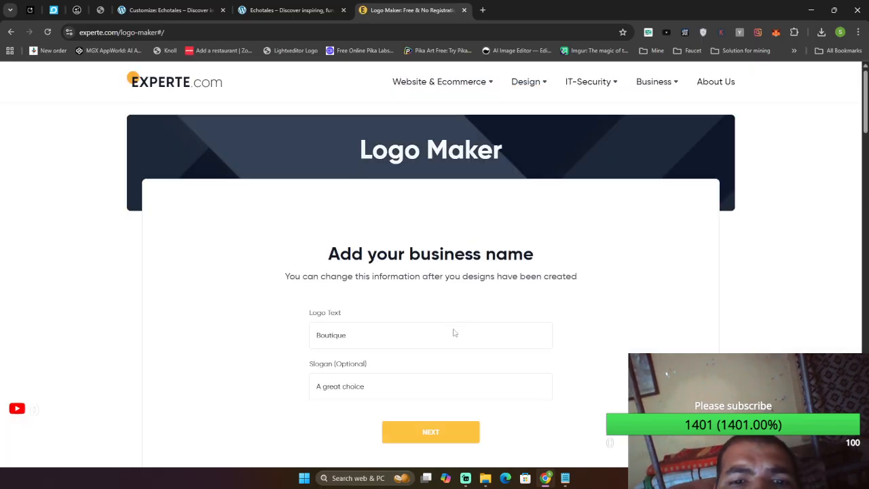
Copy "echotales" from the live site's address and use it to replace the sample logo text in the Logo Maker.
{"action": "left_click", "coordinate": [288, 10]}
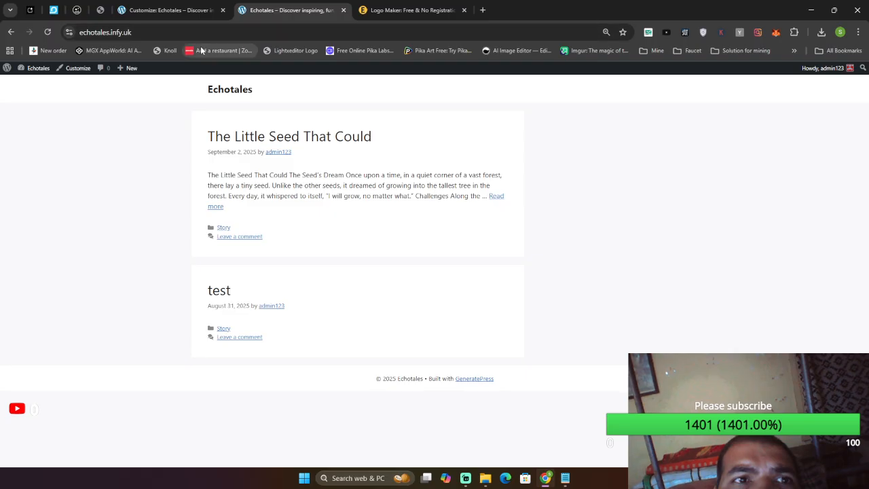
{"action": "double_click", "coordinate": [87, 31]}
{"action": "key", "text": "ctrl+c"}
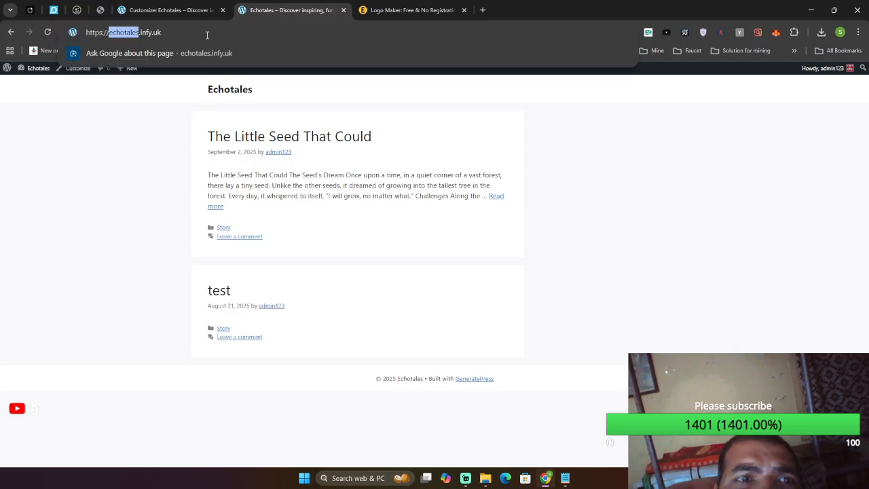
{"action": "left_click", "coordinate": [414, 9]}
{"action": "left_click", "coordinate": [404, 330]}
{"action": "key", "text": "ctrl+v"}
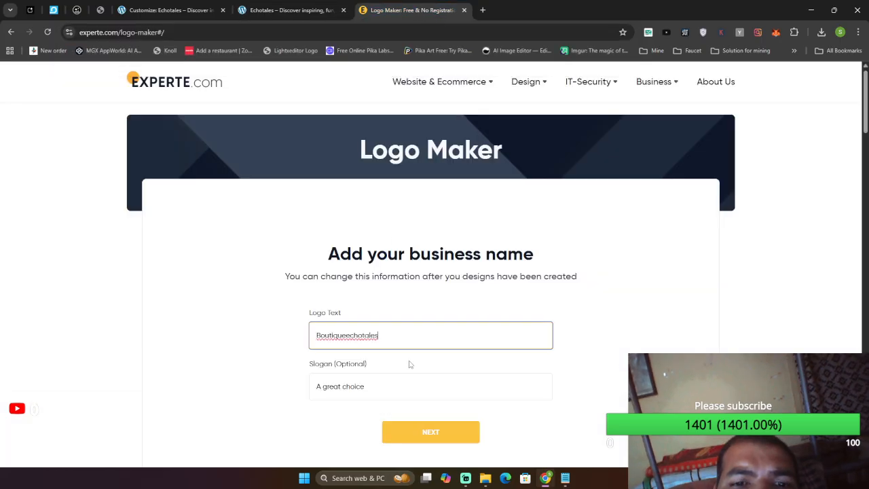
{"action": "key", "text": "ctrl+a"}
{"action": "key", "text": "ctrl+v"}
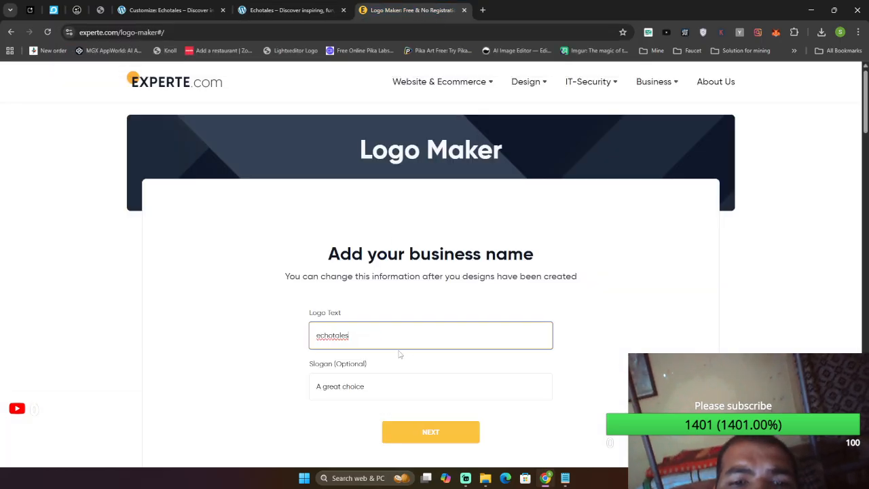
Capitalize the logo text to "Echotales" and continue to the logo templates.
{"action": "left_click", "coordinate": [395, 385]}
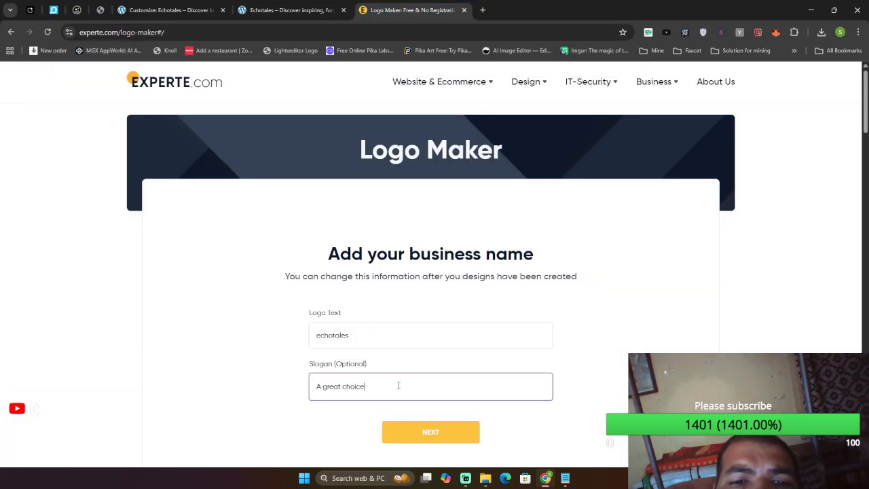
{"action": "left_click_drag", "start_coordinate": [315, 335], "coordinate": [330, 335]}
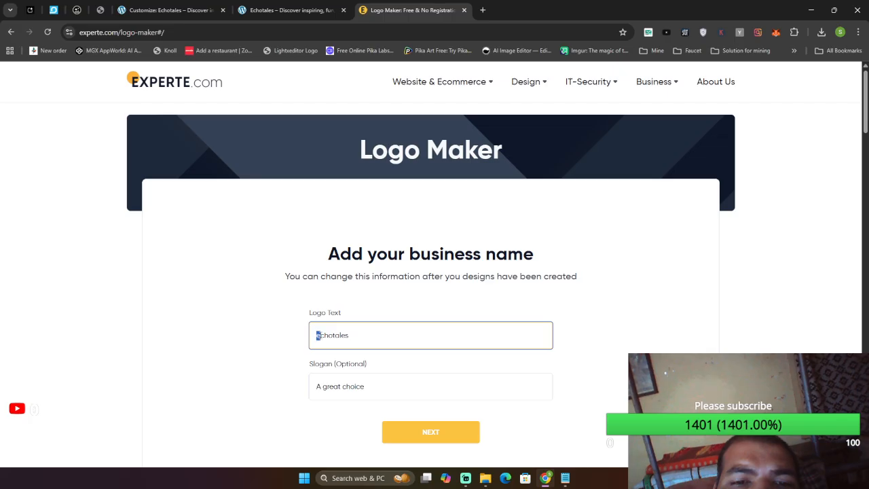
{"action": "type", "text": "E"}
{"action": "left_click", "coordinate": [422, 440]}
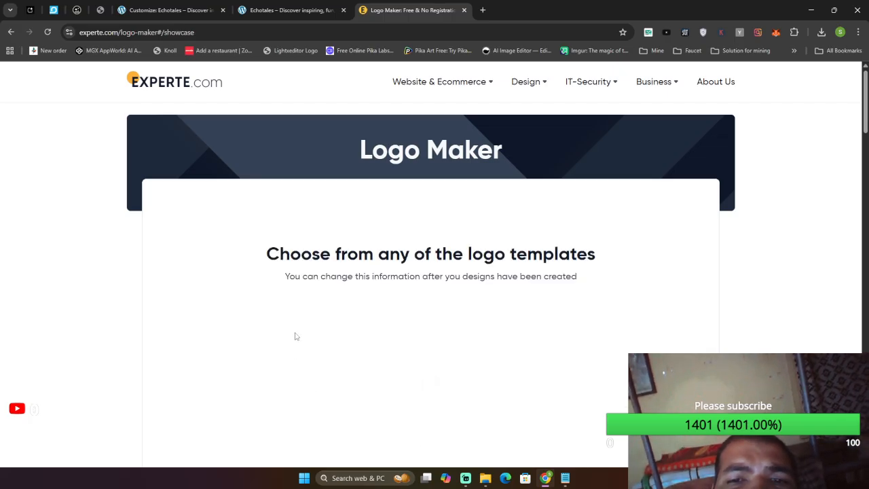
Look through the generated Echotales logo templates, comparing their symbols, fonts and colors.
{"action": "scroll", "coordinate": [597, 251], "scroll_direction": "down", "scroll_amount": 3}
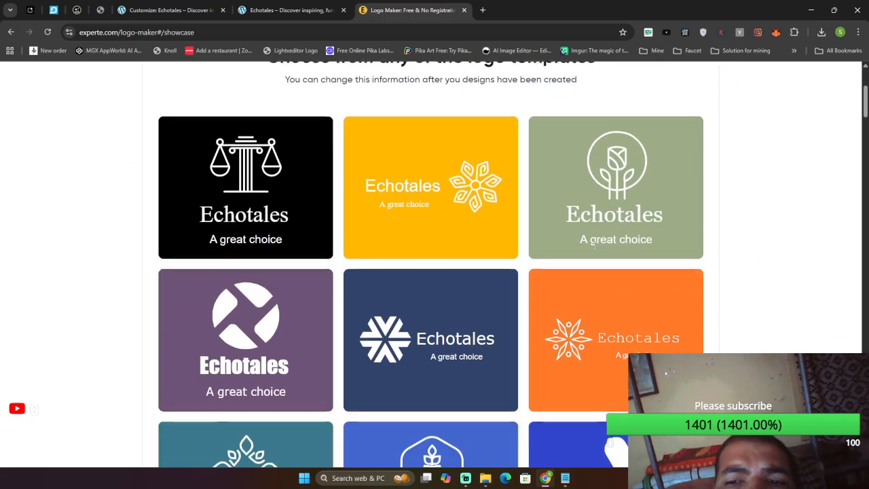
{"action": "scroll", "coordinate": [595, 250], "scroll_direction": "down", "scroll_amount": 2}
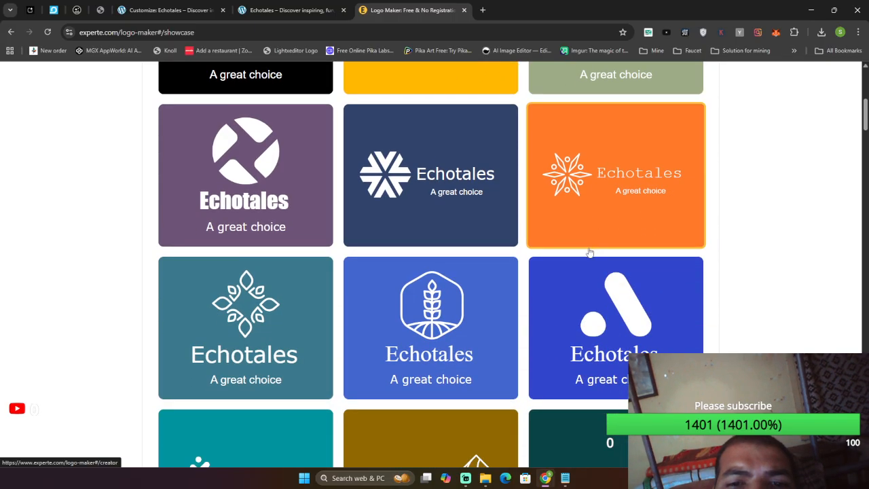
{"action": "scroll", "coordinate": [589, 252], "scroll_direction": "down", "scroll_amount": 1}
{"action": "scroll", "coordinate": [598, 248], "scroll_direction": "down", "scroll_amount": 2}
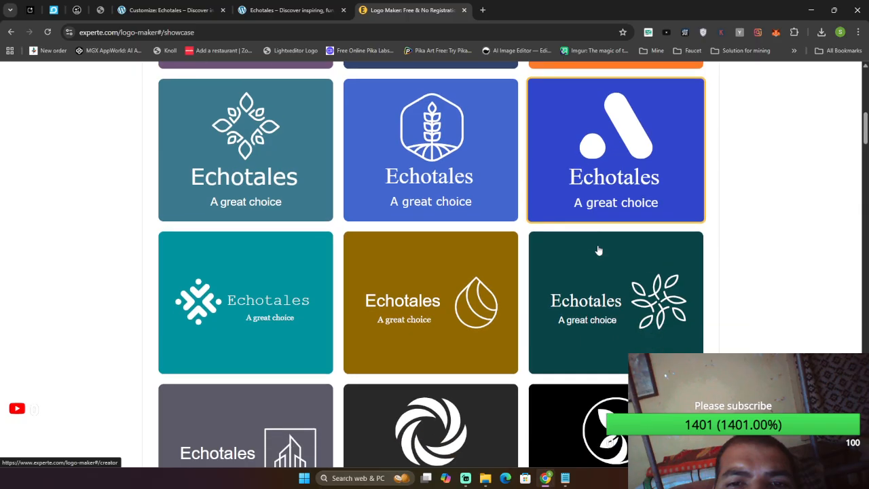
{"action": "scroll", "coordinate": [598, 250], "scroll_direction": "down", "scroll_amount": 5}
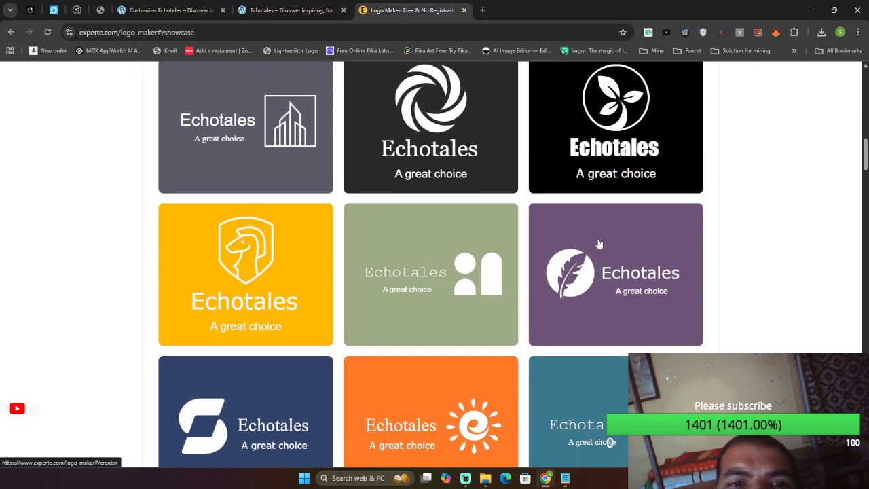
{"action": "scroll", "coordinate": [598, 244], "scroll_direction": "down", "scroll_amount": 2}
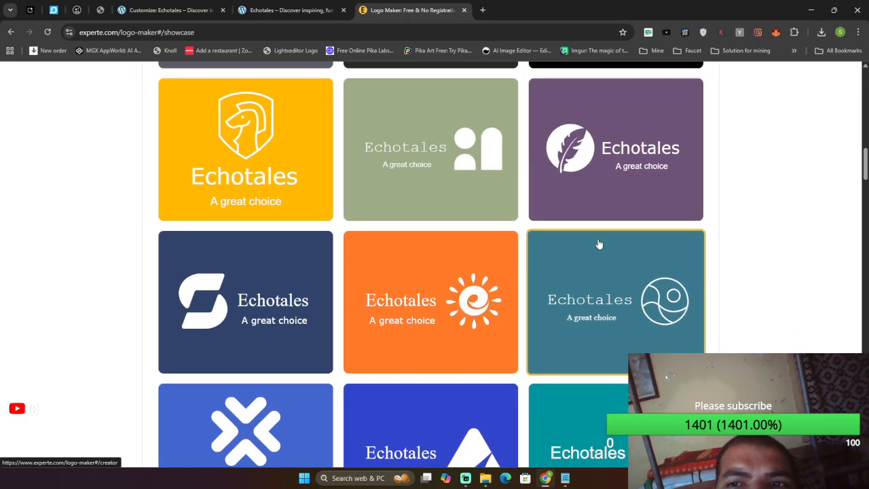
{"action": "scroll", "coordinate": [599, 244], "scroll_direction": "down", "scroll_amount": 3}
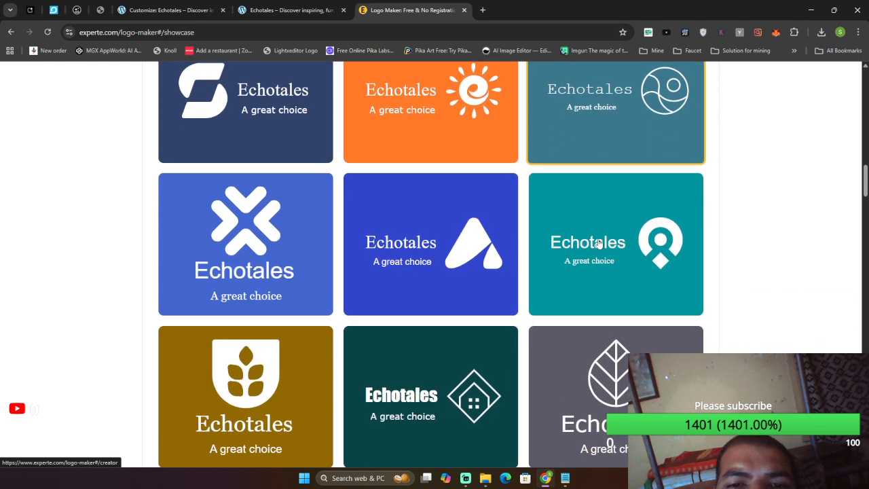
{"action": "scroll", "coordinate": [598, 244], "scroll_direction": "down", "scroll_amount": 8}
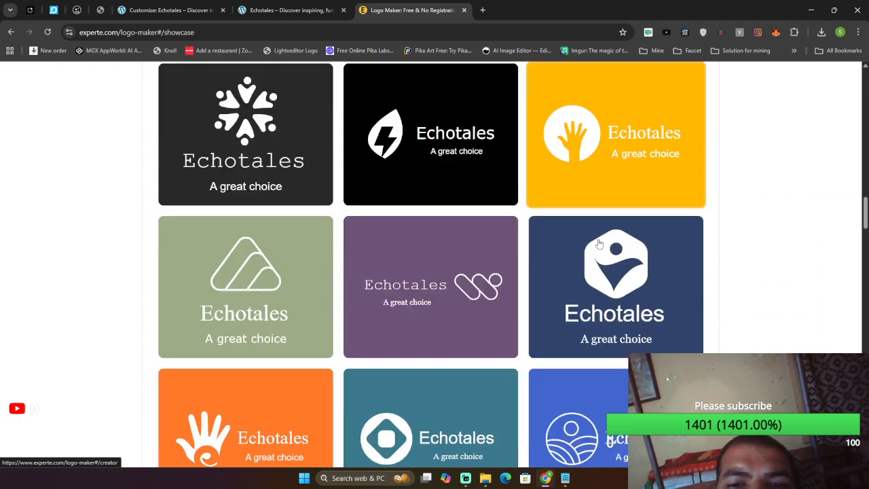
{"action": "scroll", "coordinate": [599, 244], "scroll_direction": "down", "scroll_amount": 6}
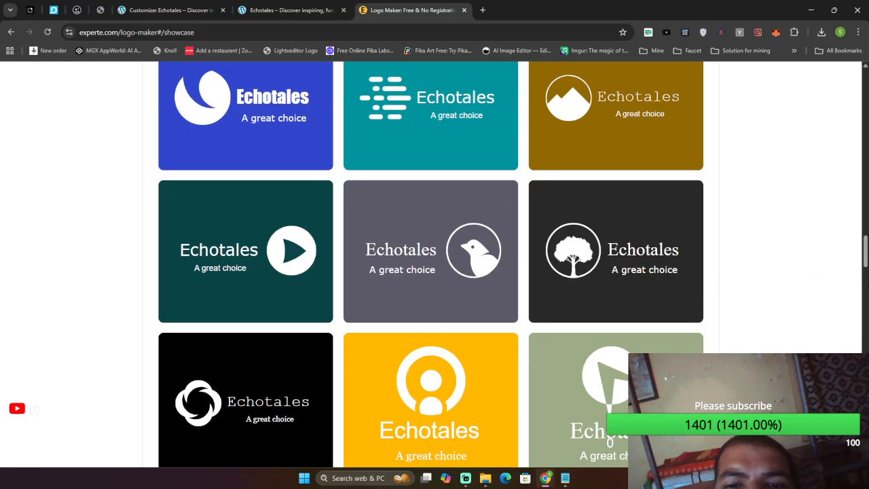
{"action": "left_click_drag", "start_coordinate": [866, 262], "coordinate": [820, 106]}
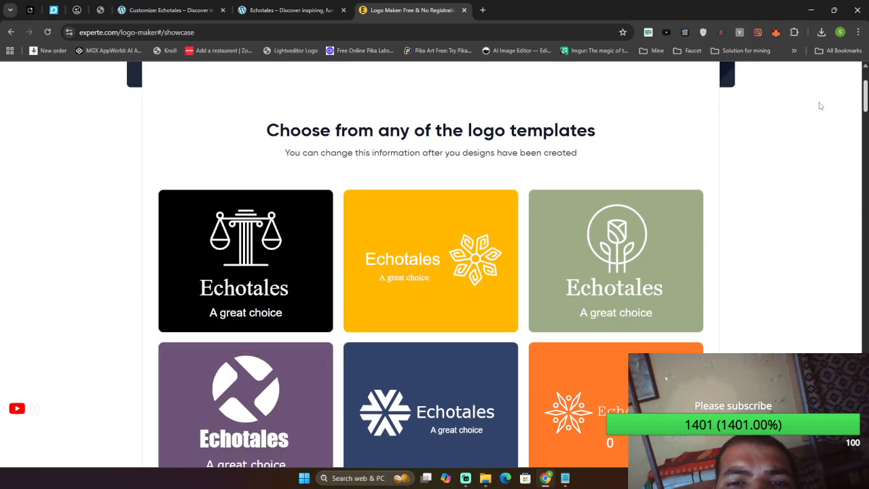
Choose the yellow template with the flower symbol and replace its symbol with the four-pointed leaf ornament.
{"action": "left_click", "coordinate": [385, 258]}
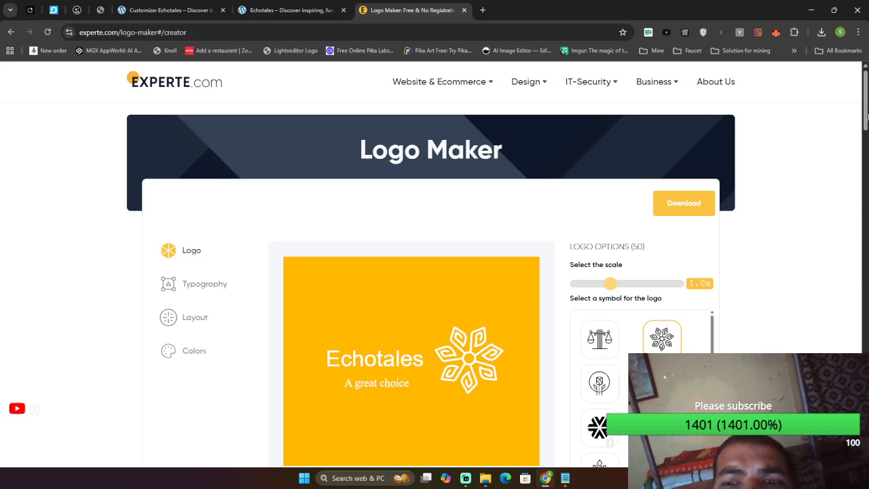
{"action": "scroll", "coordinate": [866, 119], "scroll_direction": "down", "scroll_amount": 3}
{"action": "left_click", "coordinate": [593, 269]}
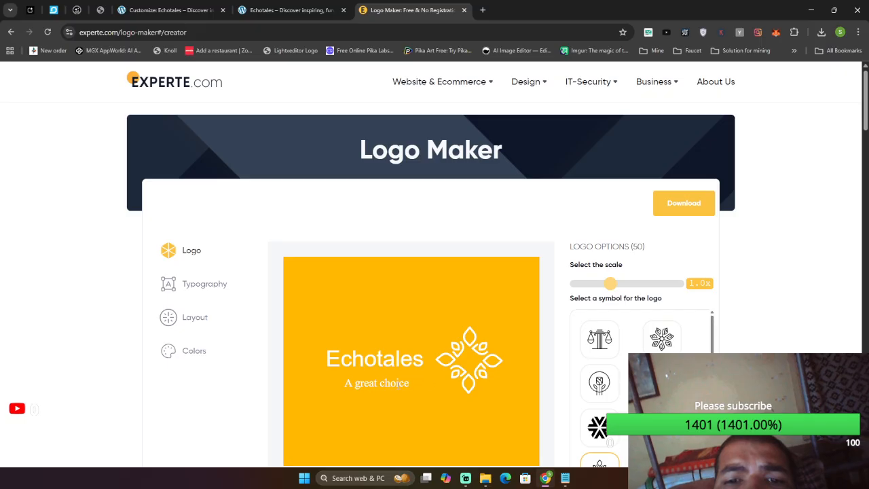
{"action": "left_click_drag", "start_coordinate": [397, 384], "coordinate": [327, 390]}
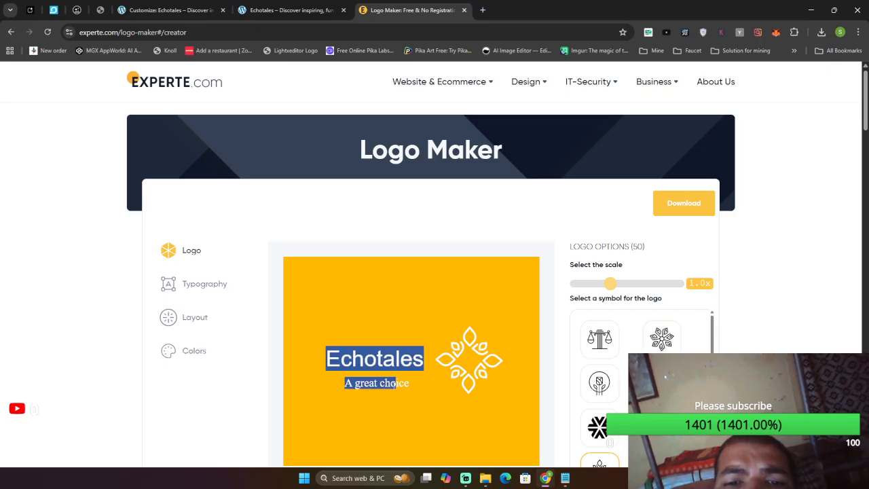
{"action": "left_click", "coordinate": [380, 387]}
Download the finished Echotales logo as a PNG file.
{"action": "mouse_move", "coordinate": [867, 112]}
{"action": "left_mouse_down"}
{"action": "mouse_move", "coordinate": [867, 199]}
{"action": "mouse_move", "coordinate": [866, 113]}
{"action": "mouse_move", "coordinate": [855, 116]}
{"action": "left_mouse_up"}
{"action": "left_click", "coordinate": [687, 151]}
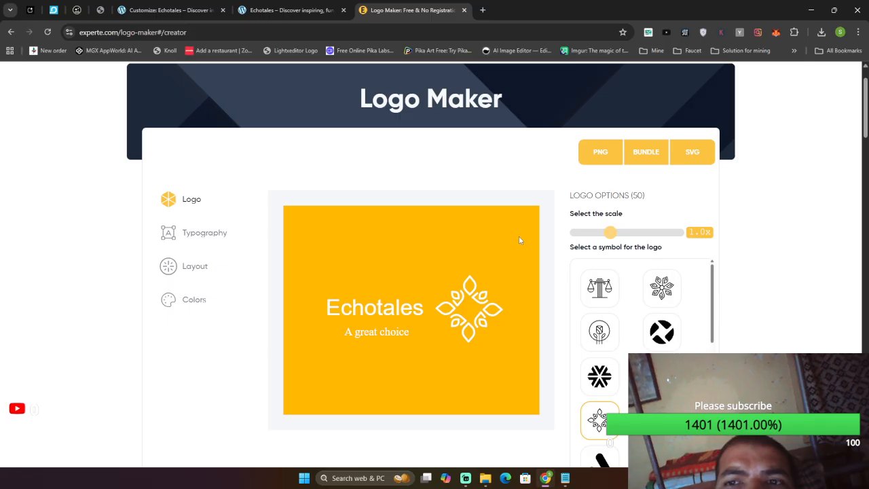
{"action": "scroll", "coordinate": [593, 161], "scroll_direction": "up", "scroll_amount": 1}
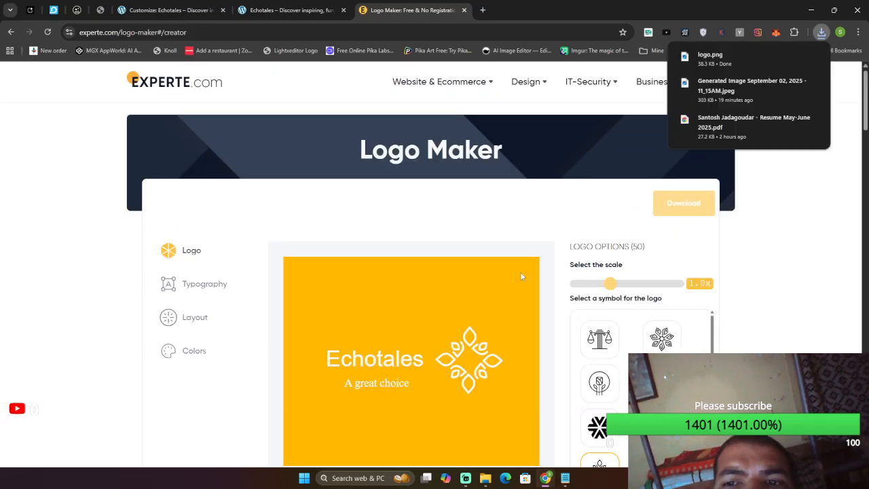
Return to the site customizer, upload the downloaded logo file from the Downloads folder, and select it as the site logo.
{"action": "left_click", "coordinate": [318, 5]}
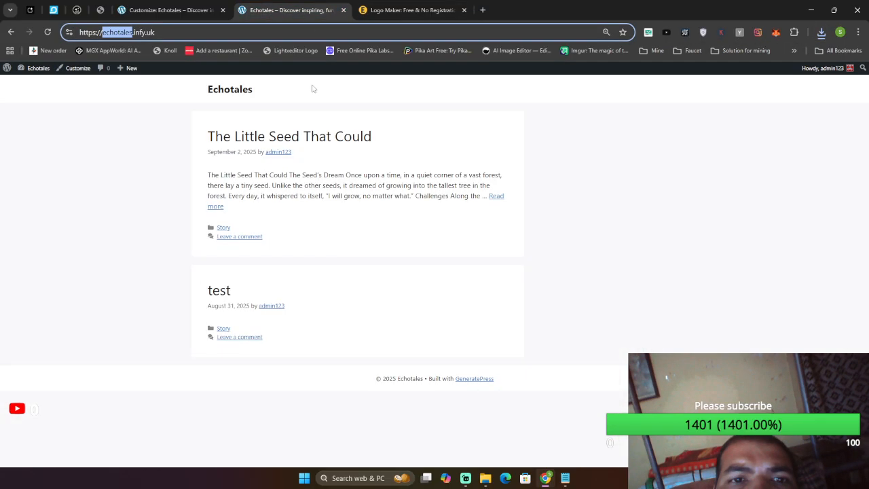
{"action": "left_click", "coordinate": [170, 10]}
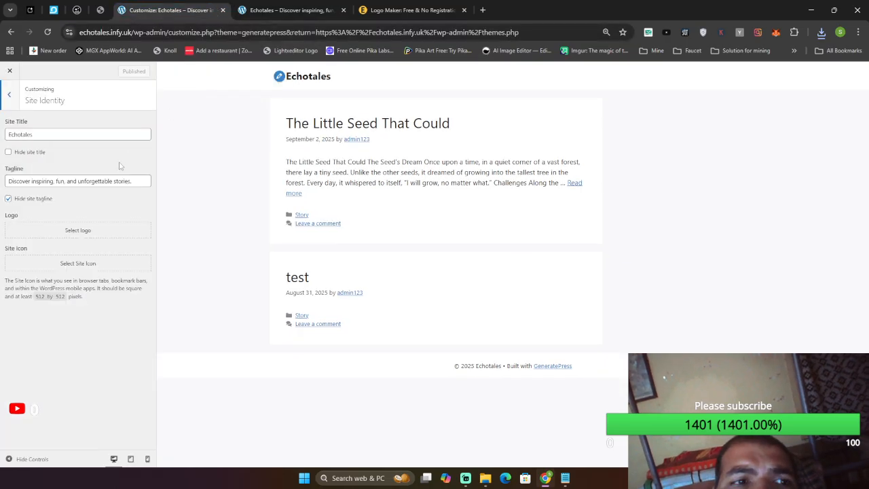
{"action": "left_click", "coordinate": [83, 233]}
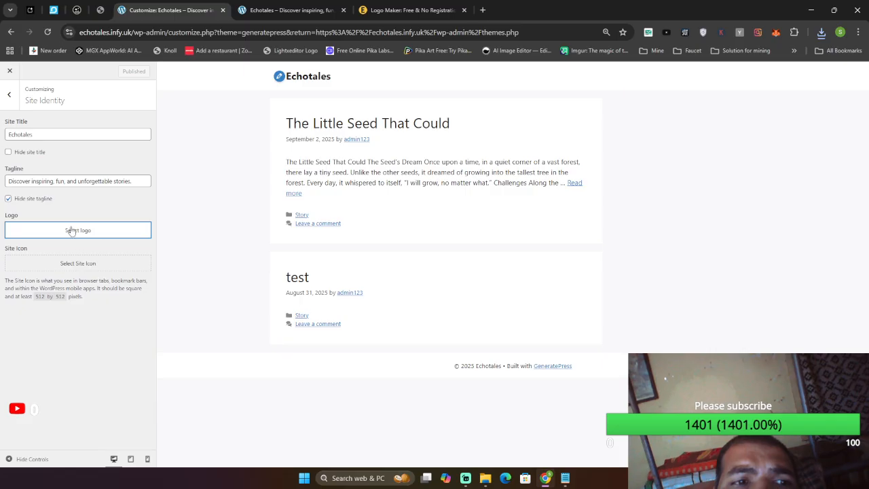
{"action": "left_click", "coordinate": [71, 231]}
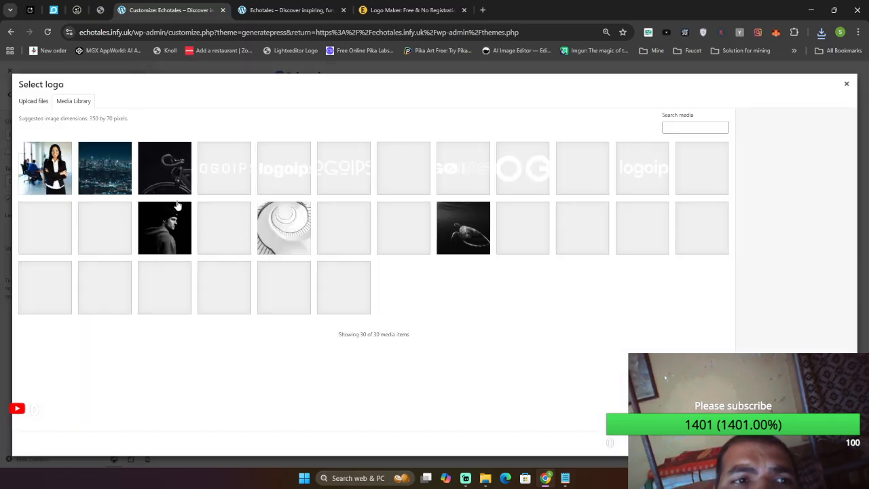
{"action": "left_click", "coordinate": [34, 100]}
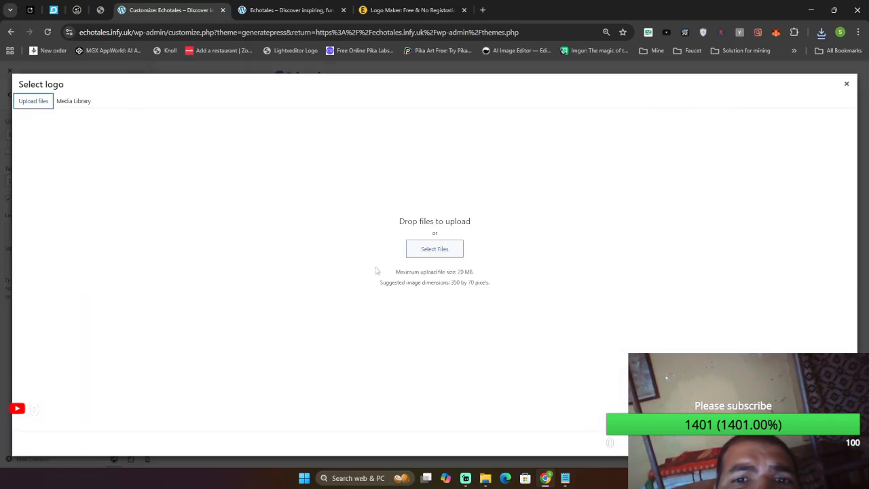
{"action": "left_click", "coordinate": [412, 251]}
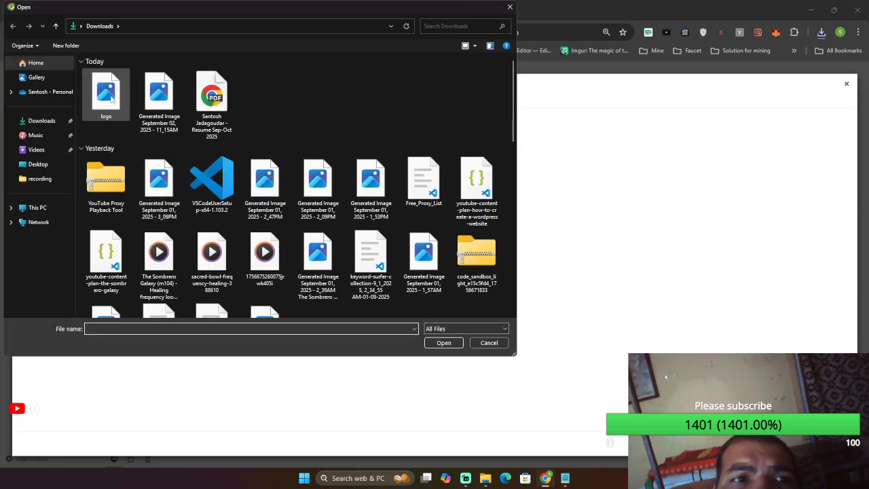
{"action": "double_click", "coordinate": [109, 96]}
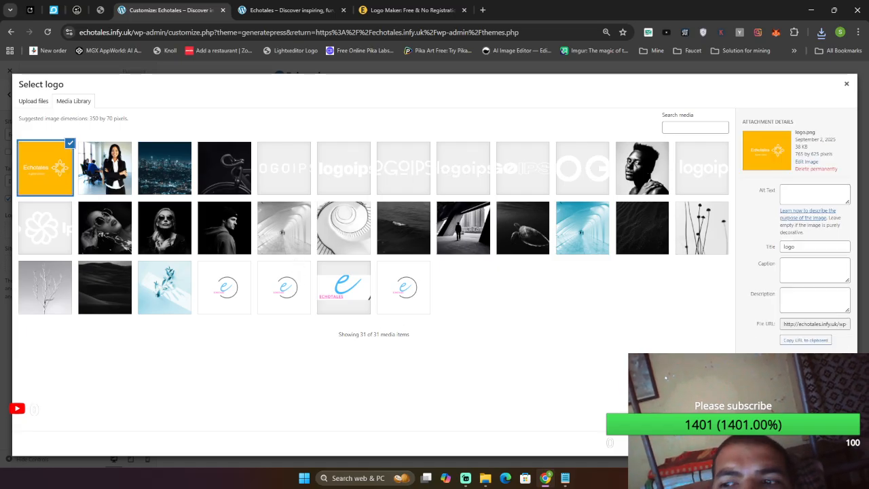
{"action": "left_click", "coordinate": [834, 444]}
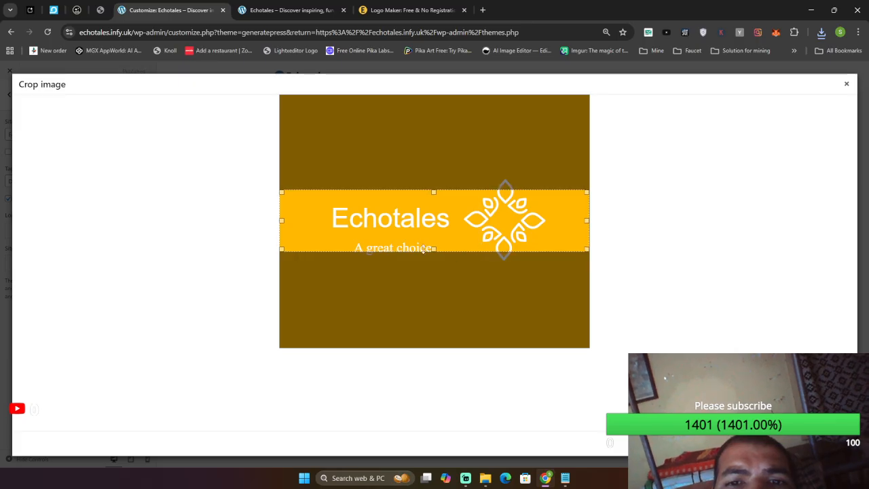
Publish the logo with its crop area extended to include the whole ornament and tagline, and reload the live site to check it.
{"action": "left_click_drag", "start_coordinate": [432, 249], "coordinate": [430, 270]}
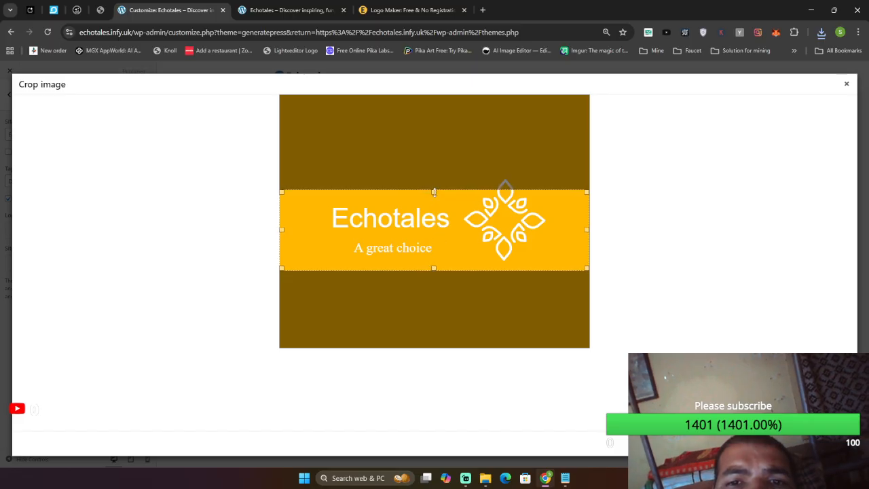
{"action": "left_click_drag", "start_coordinate": [434, 192], "coordinate": [433, 168]}
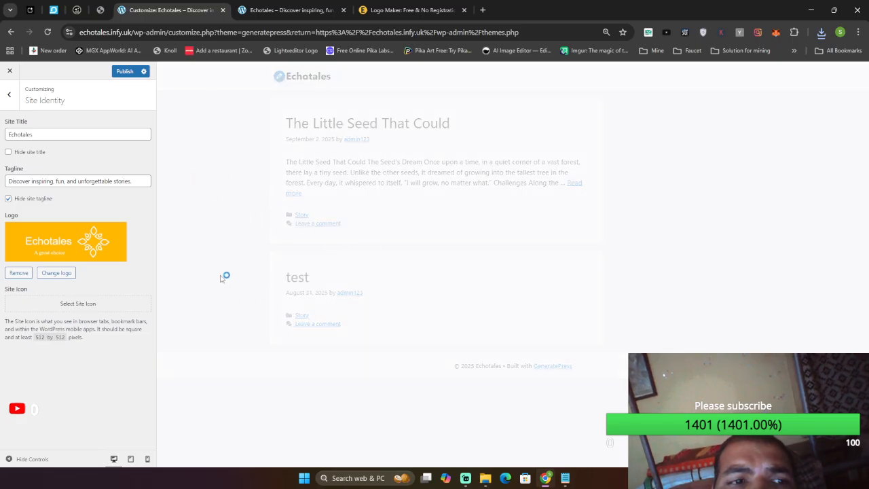
{"action": "left_click", "coordinate": [124, 74]}
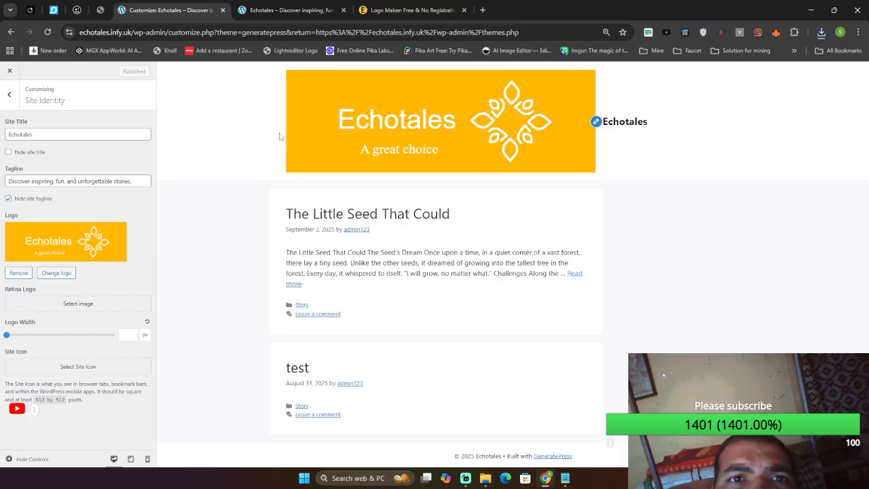
{"action": "left_click", "coordinate": [288, 5]}
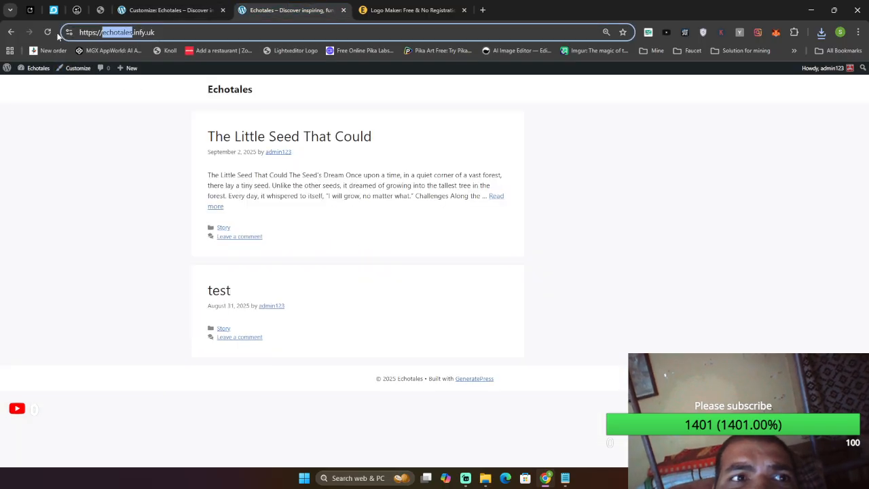
{"action": "key", "text": "Return"}
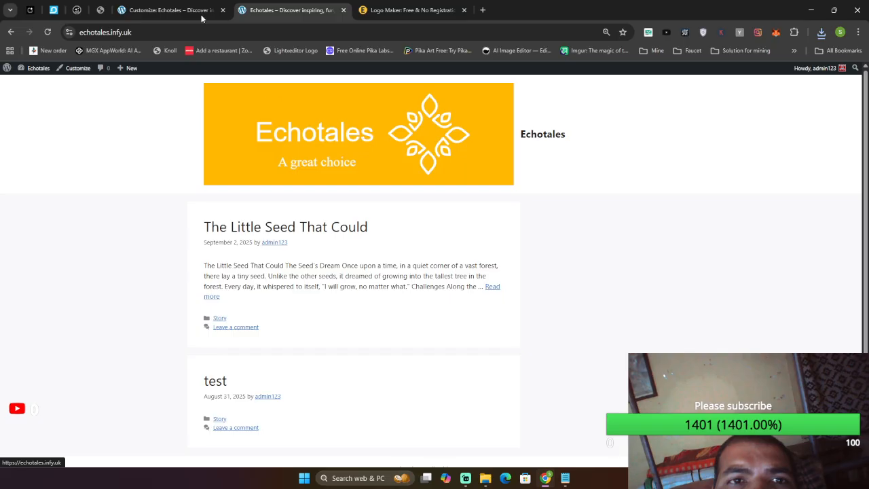
Publish the 512 by 512 circular "e" image from the media library as the site icon and check it on the live site.
{"action": "left_click", "coordinate": [172, 10]}
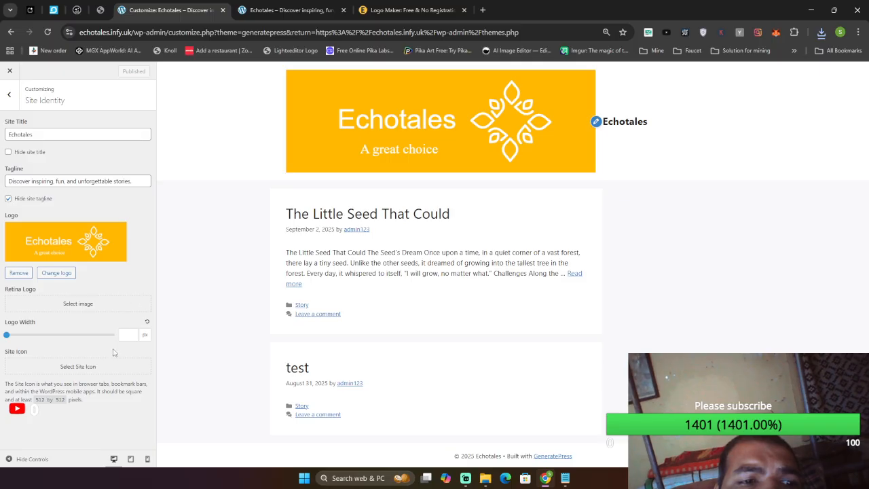
{"action": "left_click", "coordinate": [68, 366]}
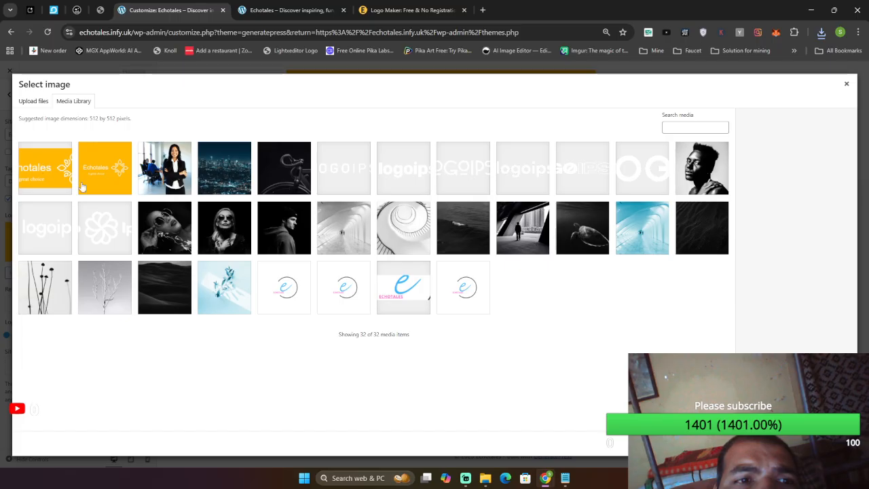
{"action": "left_click", "coordinate": [99, 175]}
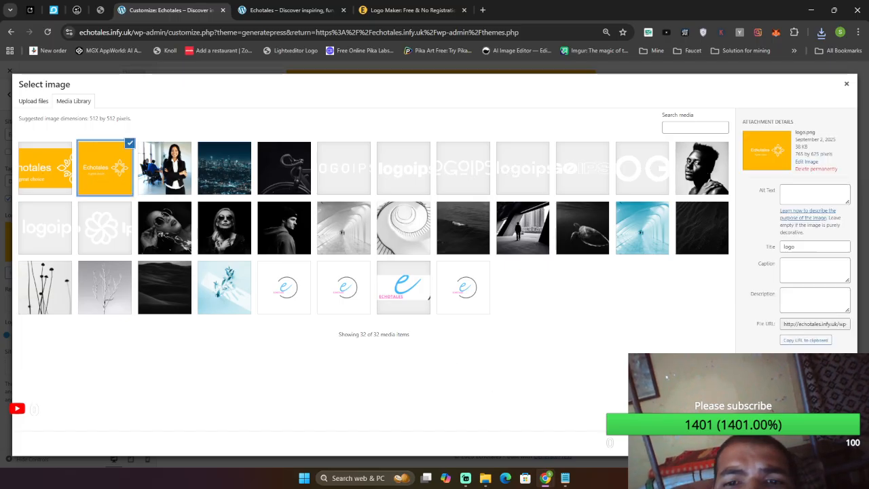
{"action": "left_click", "coordinate": [277, 292]}
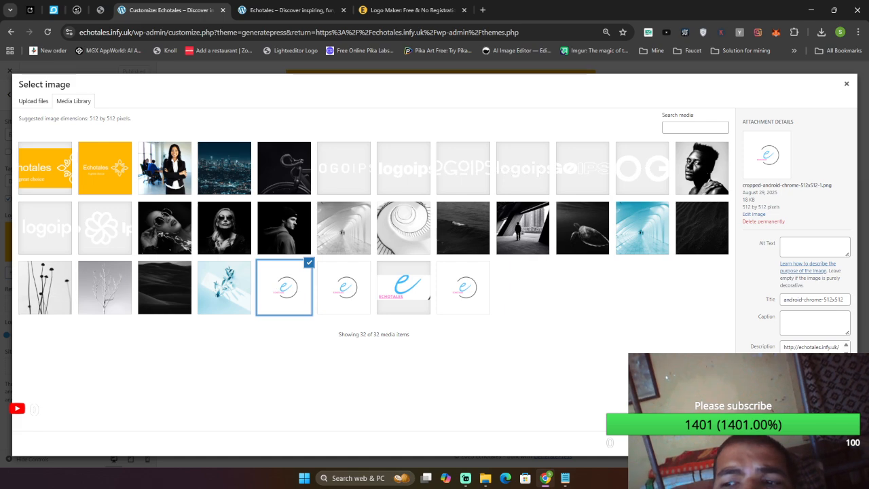
{"action": "left_click", "coordinate": [835, 444]}
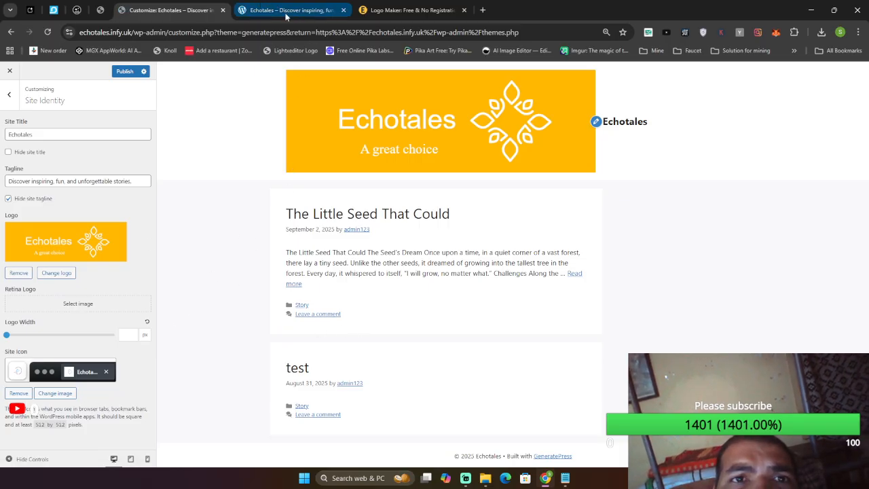
{"action": "left_click", "coordinate": [125, 71]}
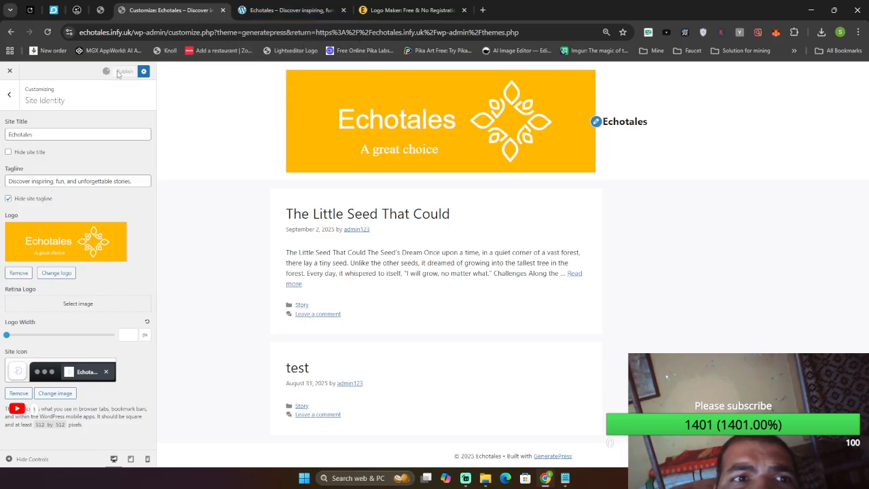
{"action": "left_click", "coordinate": [274, 10]}
{"action": "left_click", "coordinate": [47, 32]}
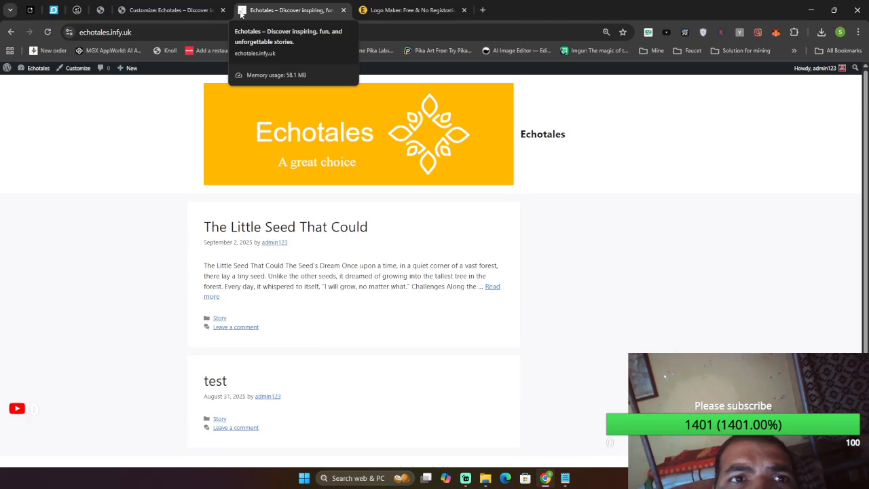
Return to the customizer and open the Container settings of the theme's layout.
{"action": "left_click", "coordinate": [198, 5]}
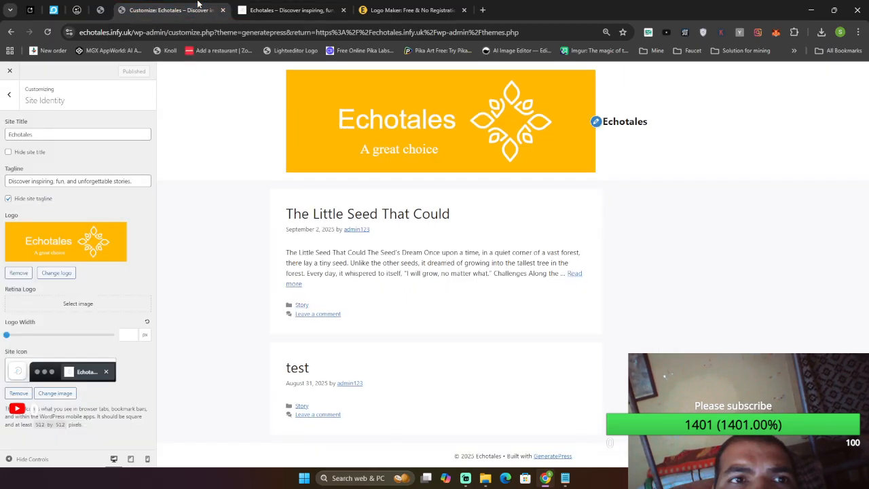
{"action": "left_click", "coordinate": [9, 95]}
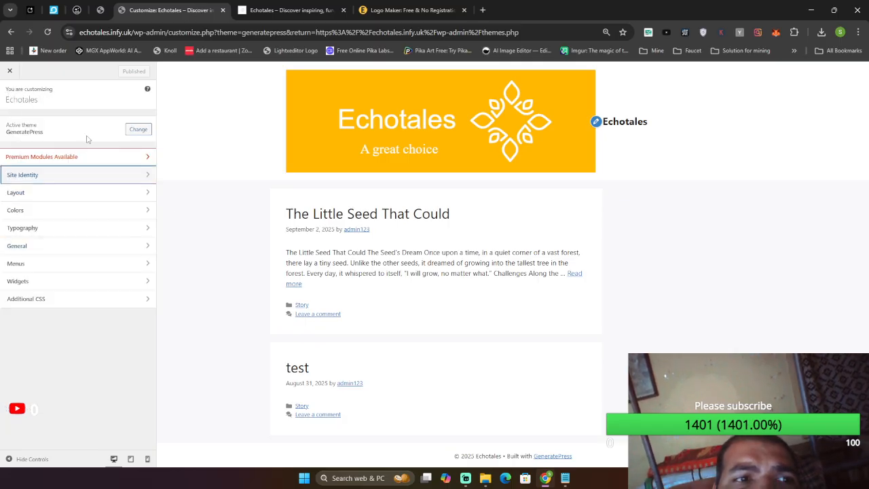
{"action": "left_click", "coordinate": [74, 192]}
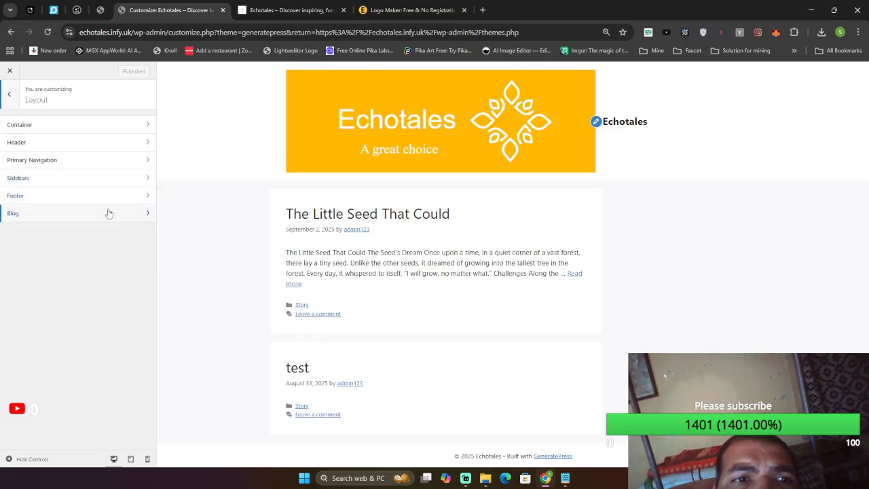
{"action": "left_click", "coordinate": [111, 124]}
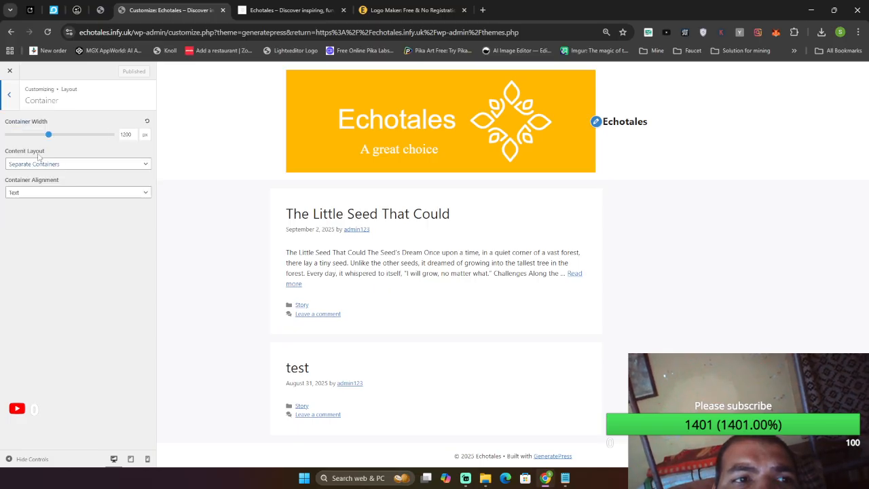
Try the One Container content layout in the preview and switch back to Separate Containers.
{"action": "left_click", "coordinate": [75, 165]}
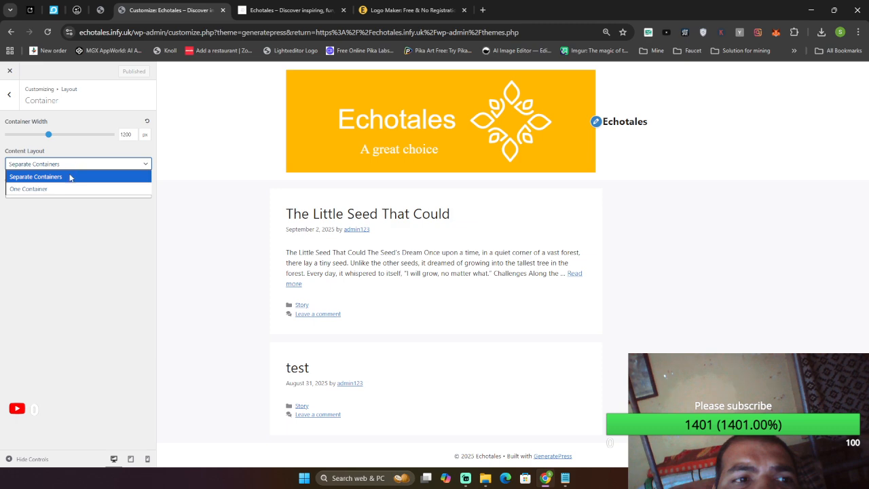
{"action": "left_click", "coordinate": [58, 189]}
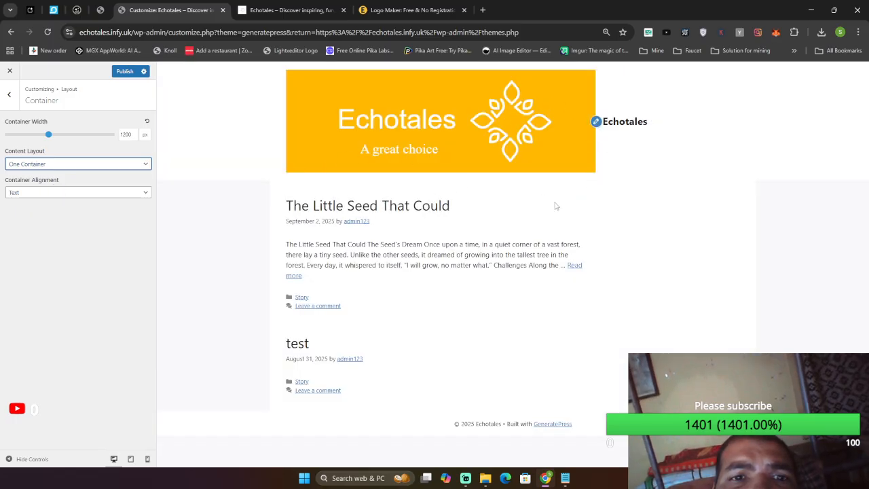
{"action": "left_click", "coordinate": [116, 163]}
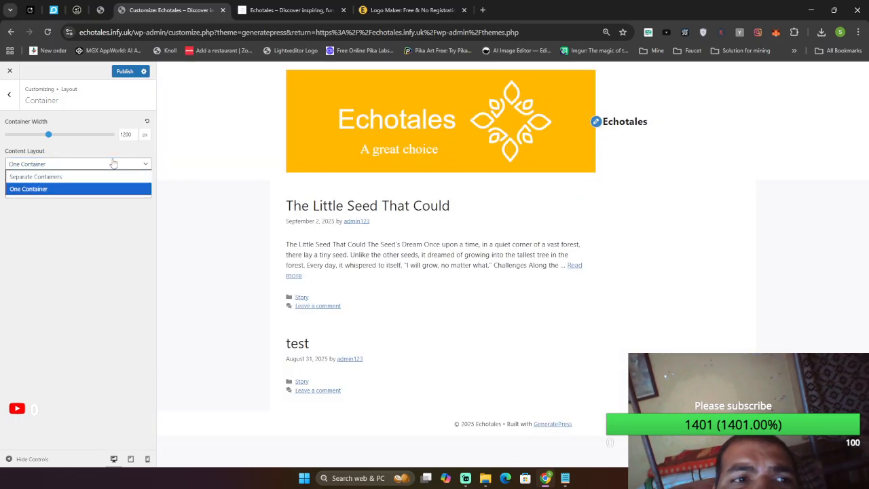
{"action": "left_click", "coordinate": [97, 175]}
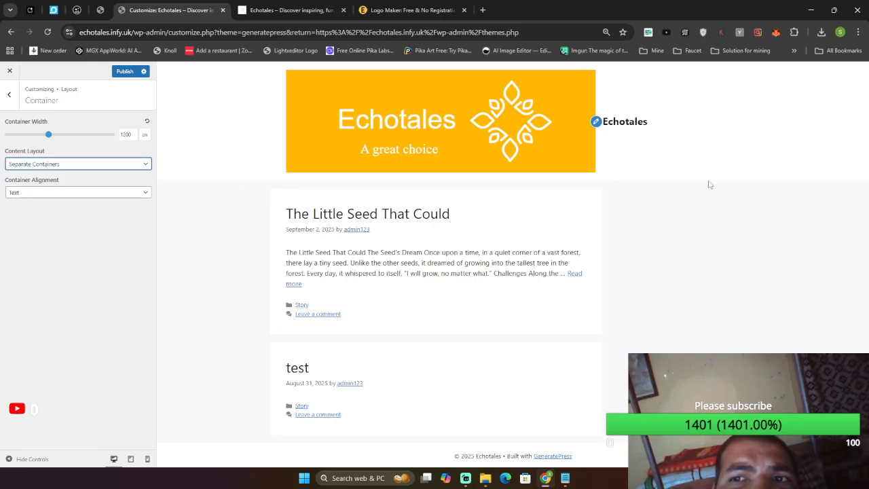
Compare the Boxes and Text container alignments in the preview, and publish the site with Boxes.
{"action": "left_click", "coordinate": [74, 195]}
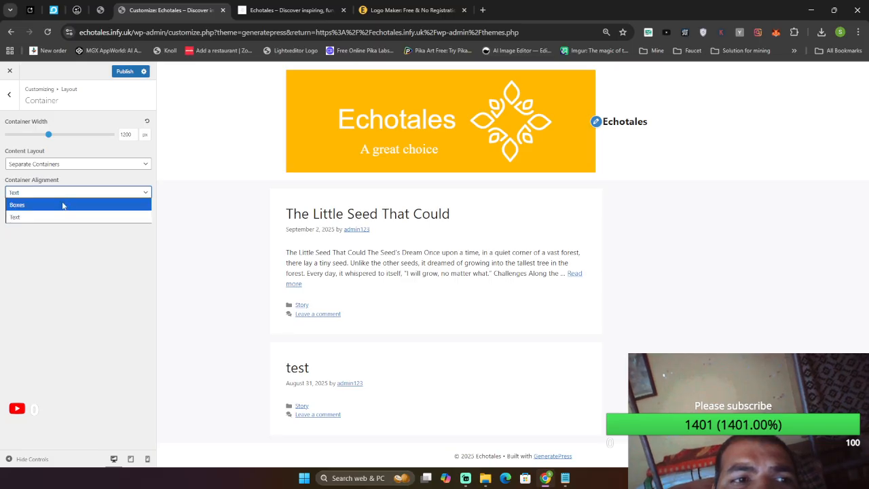
{"action": "left_click", "coordinate": [63, 204]}
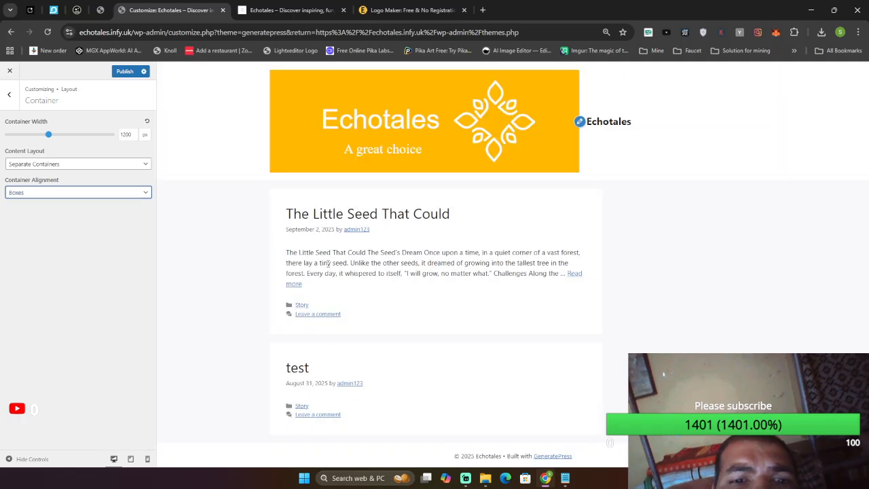
{"action": "left_click", "coordinate": [42, 193]}
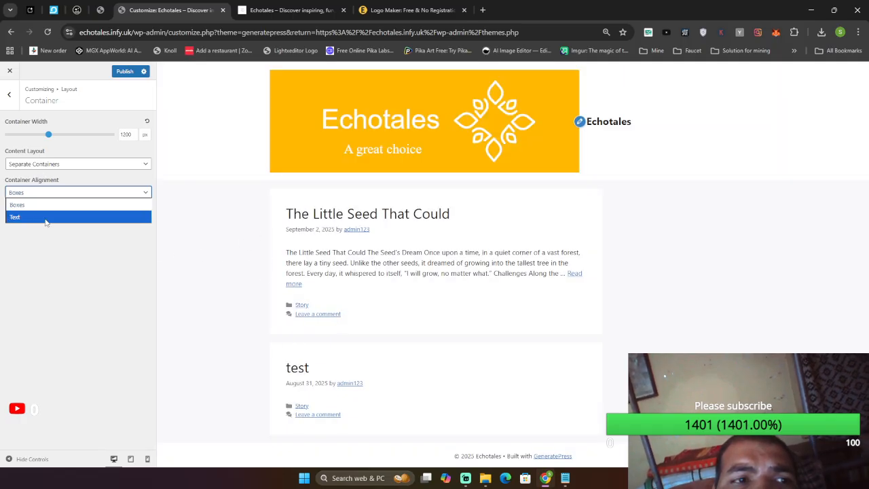
{"action": "left_click", "coordinate": [45, 213]}
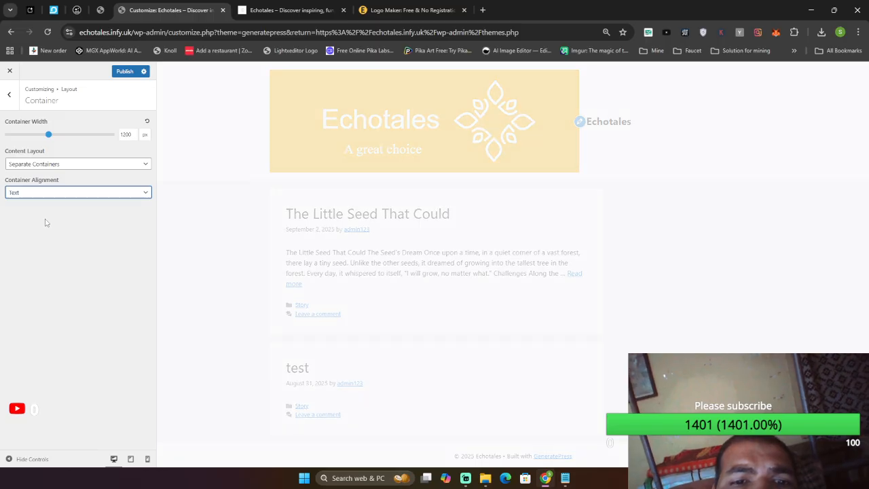
{"action": "left_click", "coordinate": [44, 194]}
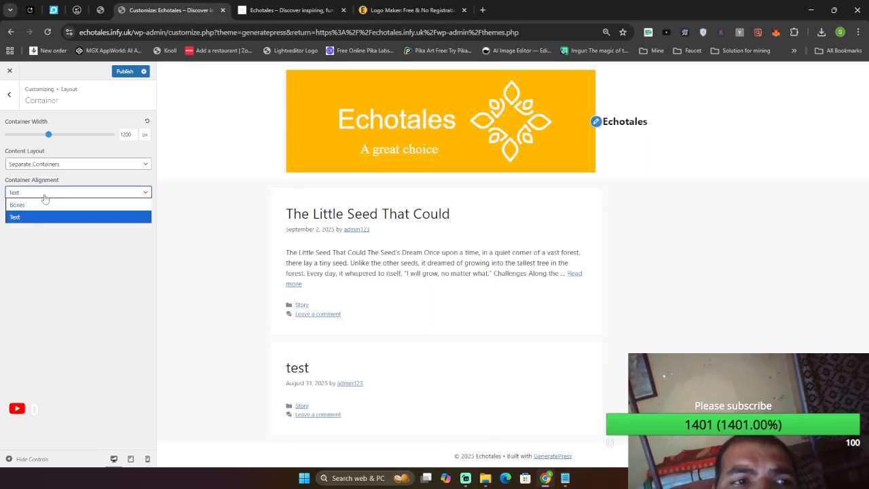
{"action": "left_click", "coordinate": [42, 202]}
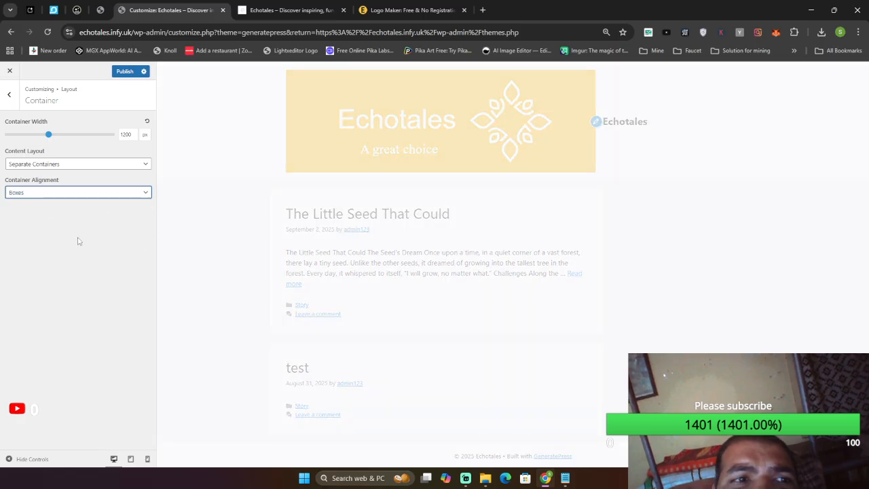
{"action": "left_click", "coordinate": [124, 72]}
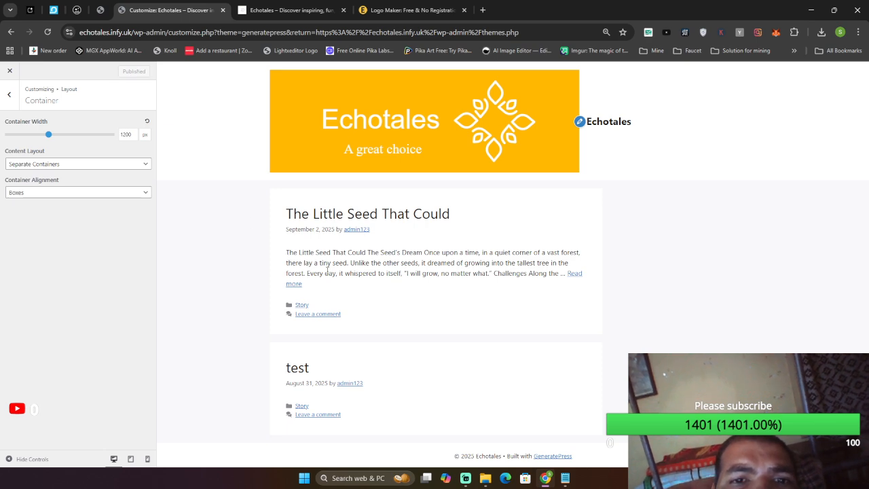
Reload the live site to check the published container alignment, and open the theme's Header layout settings in the customizer.
{"action": "left_click", "coordinate": [261, 6]}
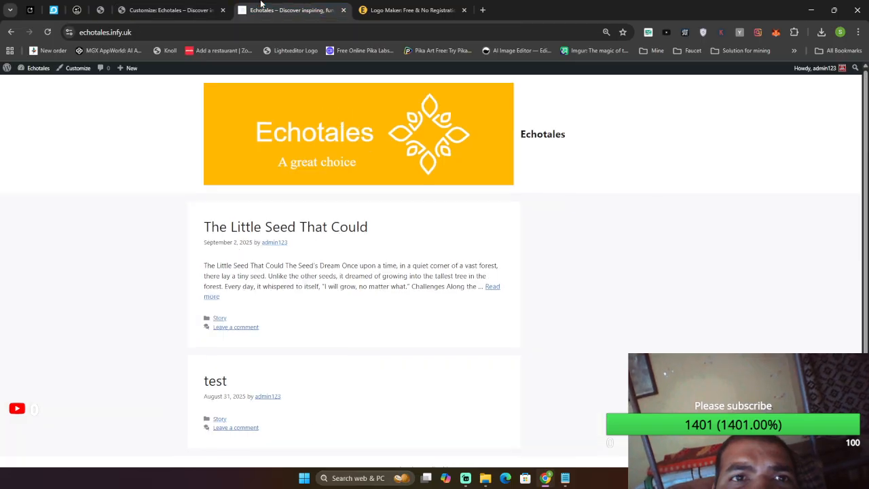
{"action": "left_click", "coordinate": [48, 32]}
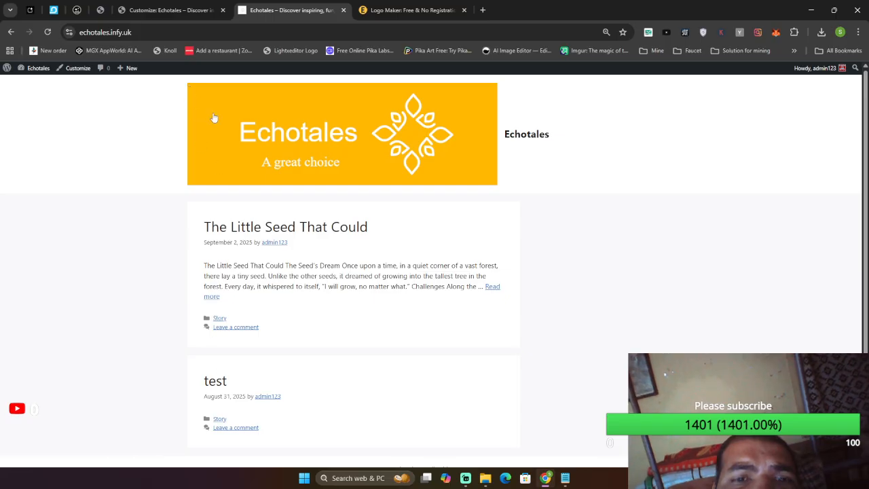
{"action": "left_click", "coordinate": [170, 11]}
{"action": "left_click", "coordinate": [9, 94]}
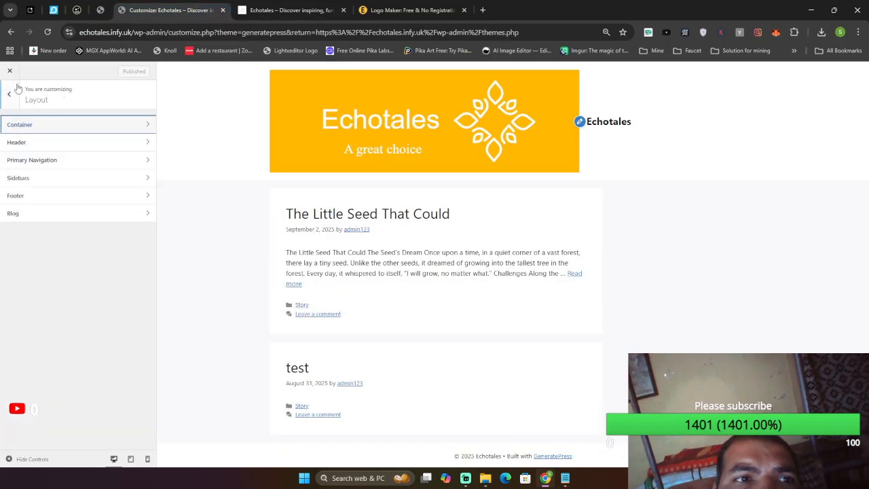
{"action": "left_click", "coordinate": [34, 142]}
Try the Default header preset in the preview and switch back to Current.
{"action": "left_click", "coordinate": [104, 136]}
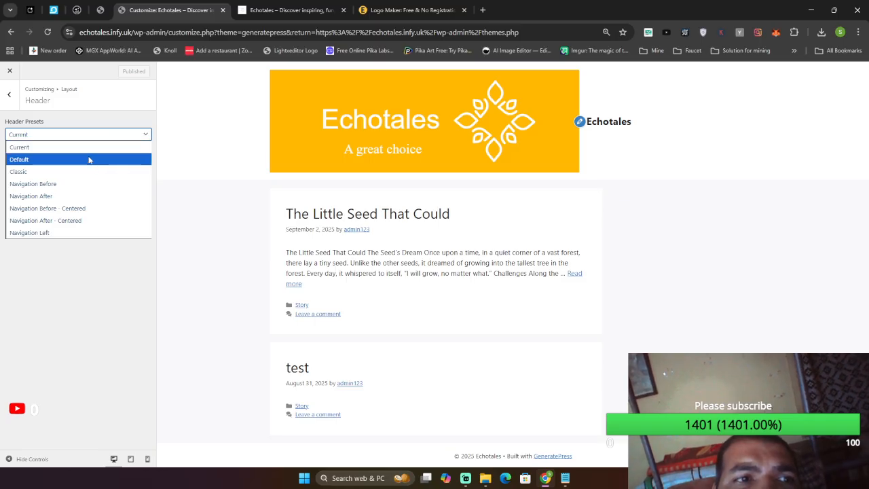
{"action": "left_click", "coordinate": [87, 161]}
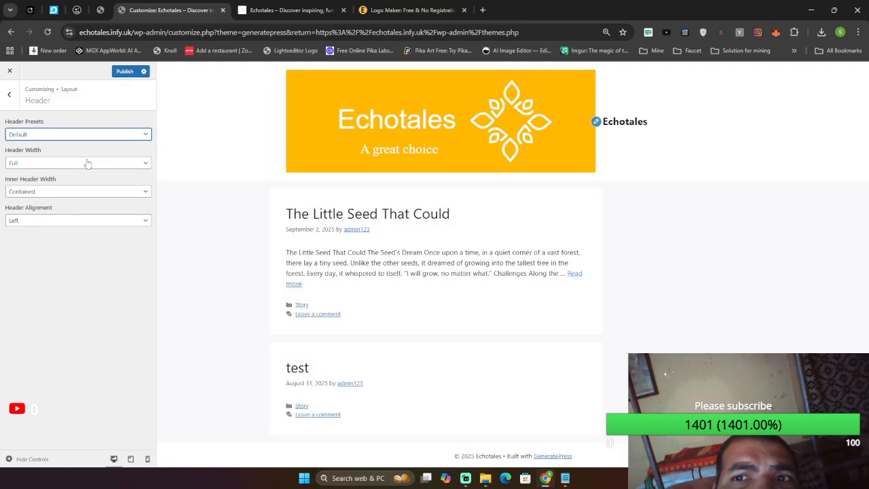
{"action": "left_click", "coordinate": [84, 133]}
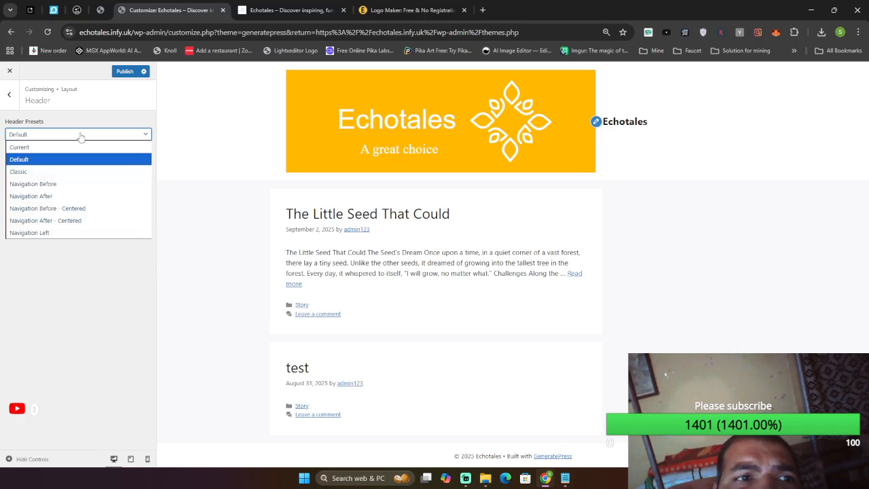
{"action": "left_click", "coordinate": [48, 145]}
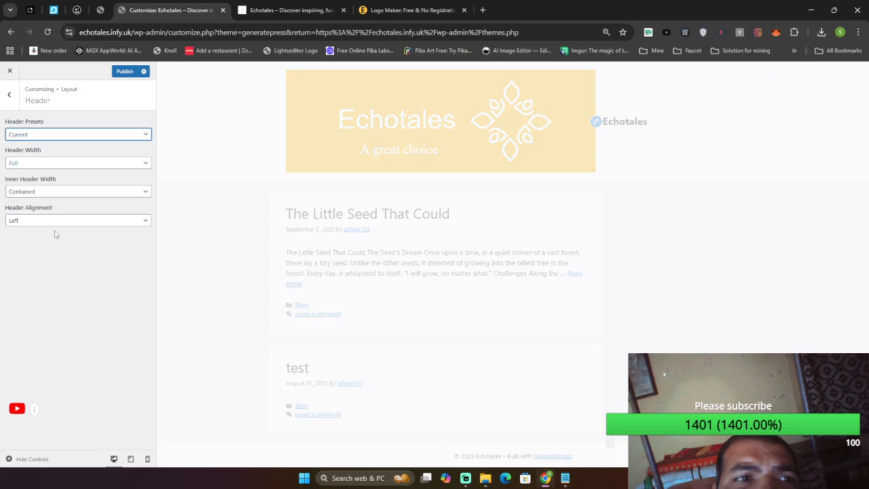
{"action": "left_click", "coordinate": [9, 97]}
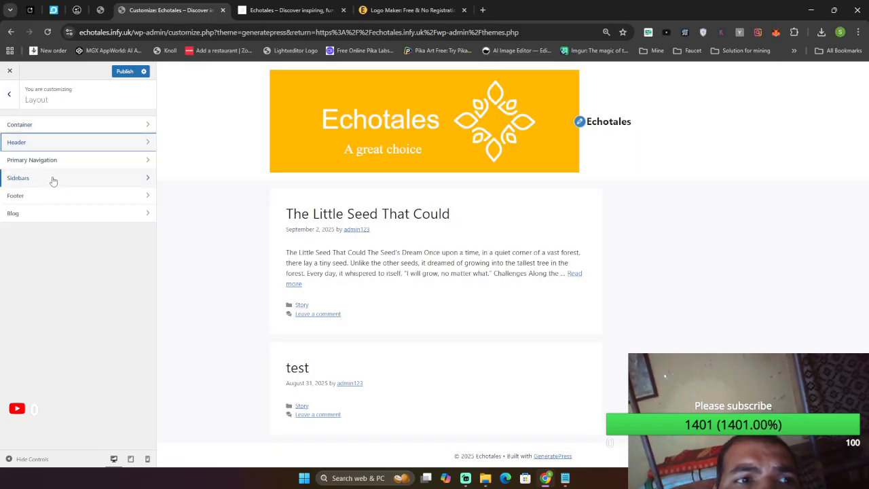
{"action": "left_click", "coordinate": [19, 125]}
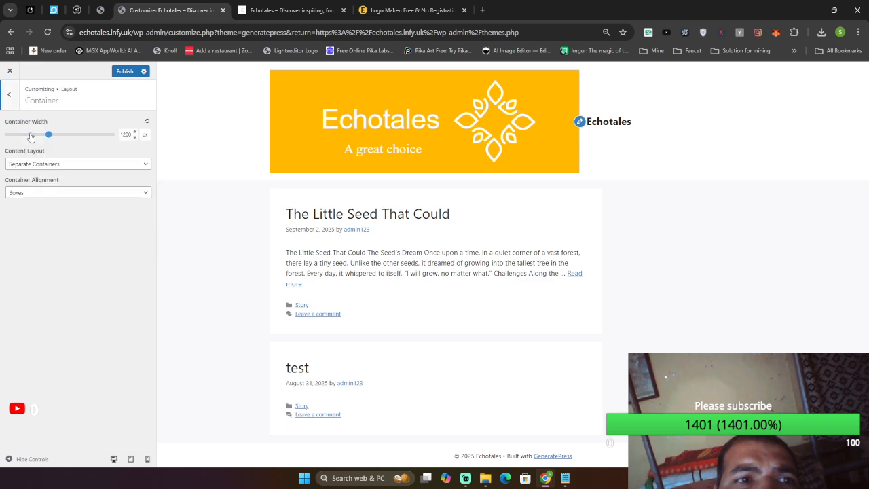
{"action": "left_click", "coordinate": [3, 89]}
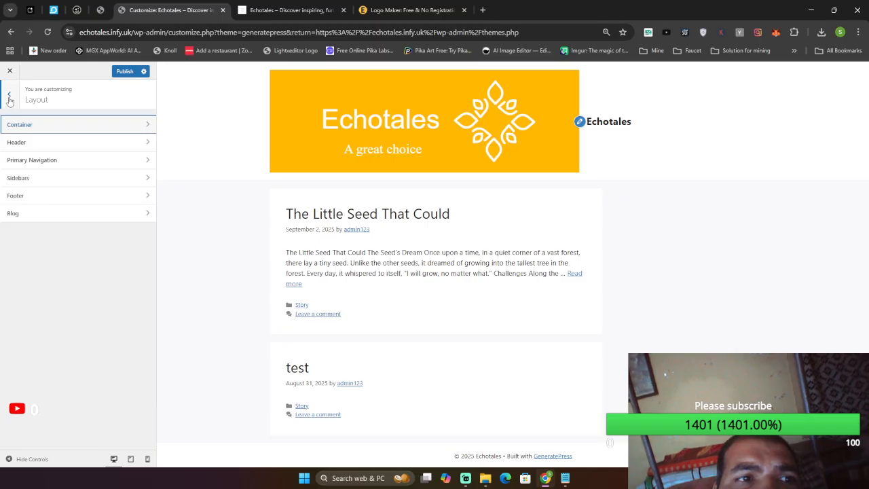
{"action": "left_click", "coordinate": [49, 143]}
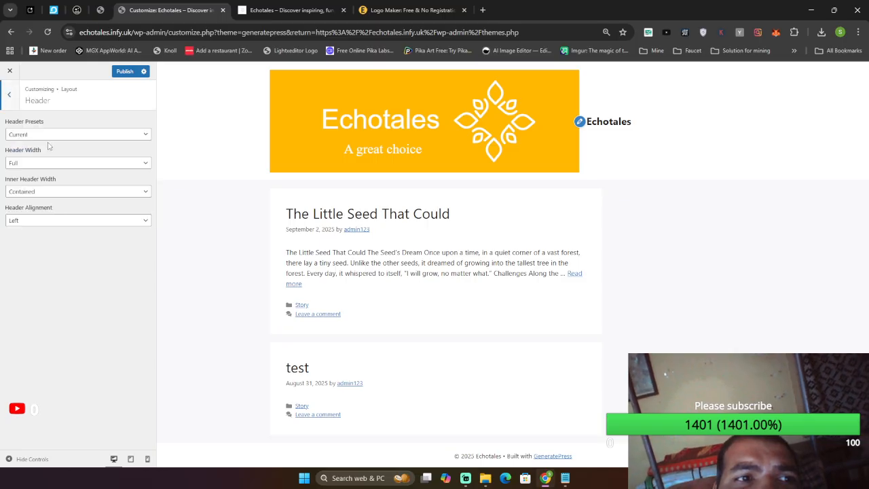
Preview the Classic, Navigation Before and Navigation Before - Centered header presets one after another.
{"action": "left_click", "coordinate": [84, 137]}
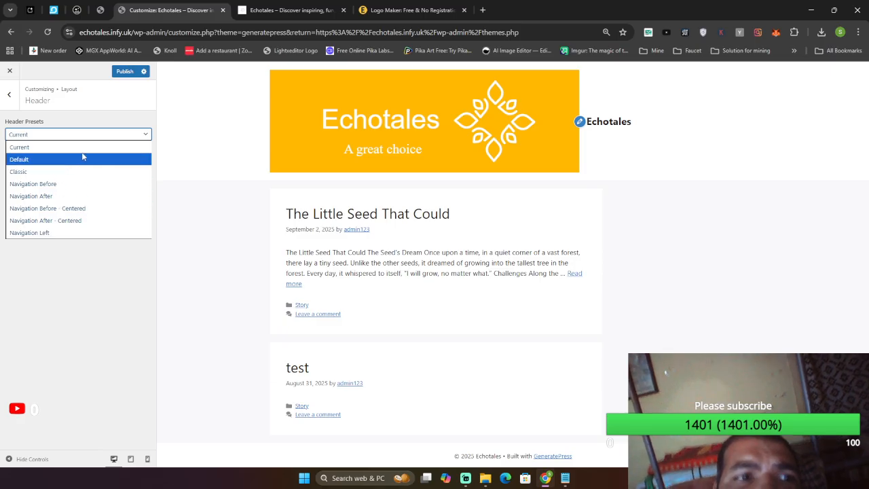
{"action": "left_click", "coordinate": [74, 171]}
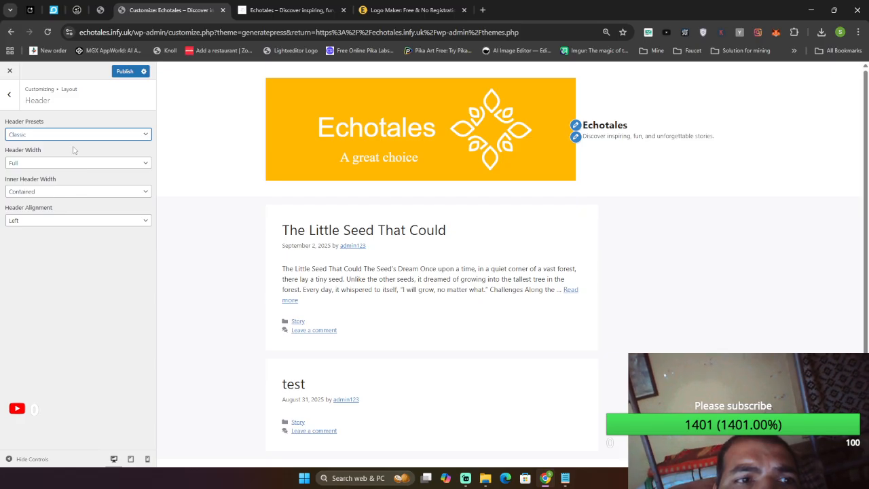
{"action": "left_click", "coordinate": [79, 135]}
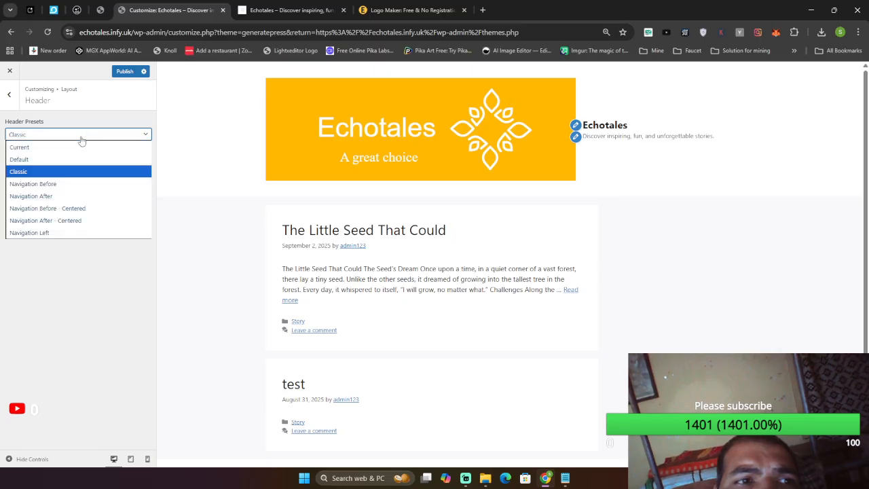
{"action": "left_click", "coordinate": [68, 184]}
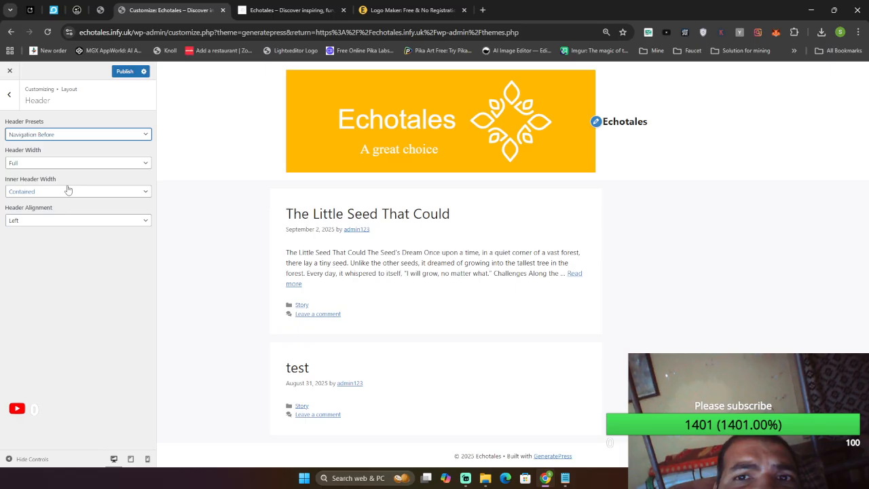
{"action": "left_click", "coordinate": [88, 138]}
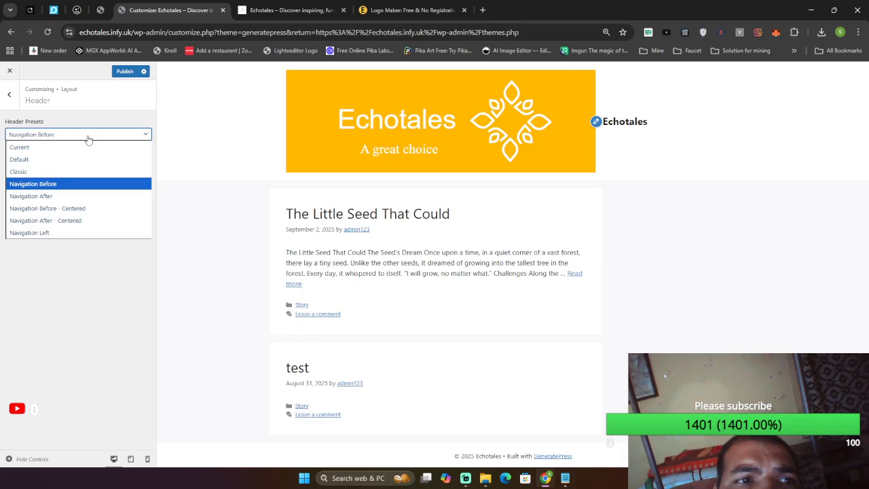
{"action": "left_click", "coordinate": [77, 208]}
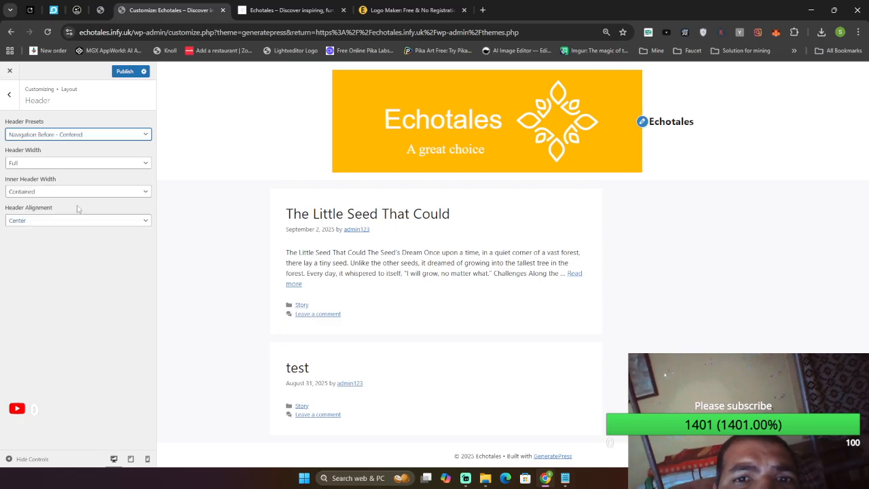
Set the header preset to Navigation After - Centered.
{"action": "left_click", "coordinate": [104, 140]}
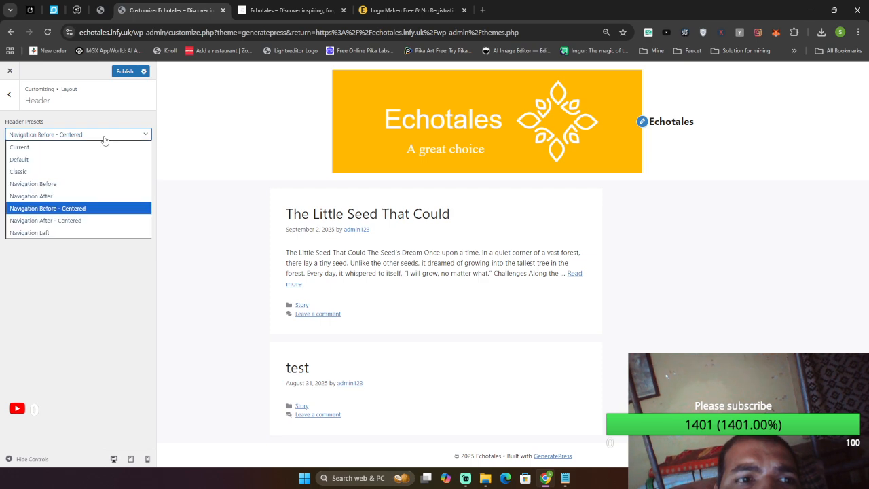
{"action": "left_click", "coordinate": [78, 220]}
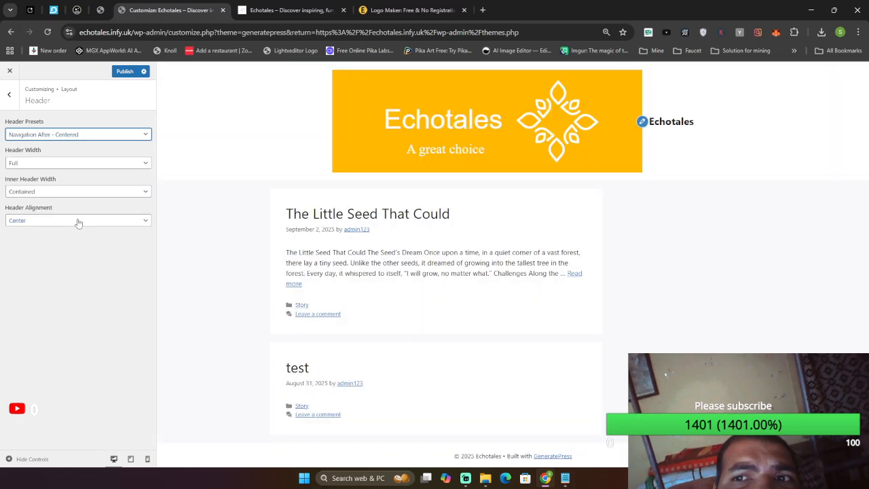
{"action": "left_click", "coordinate": [103, 138]}
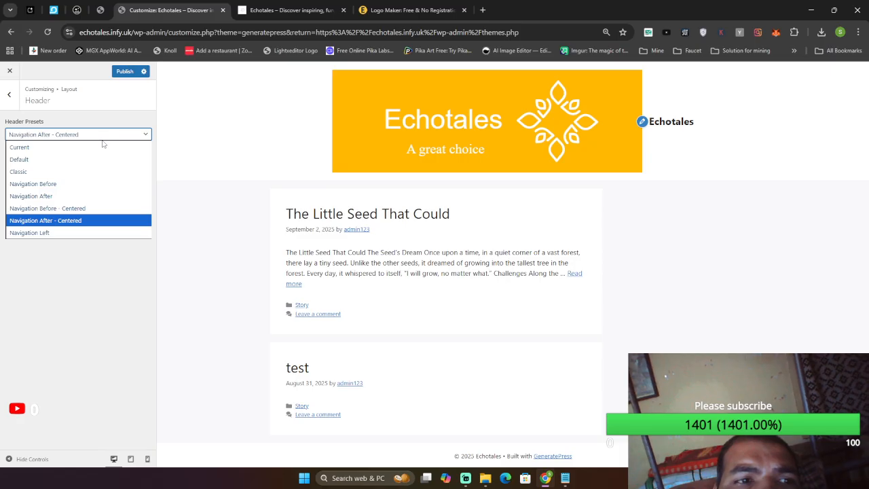
{"action": "left_click", "coordinate": [181, 192]}
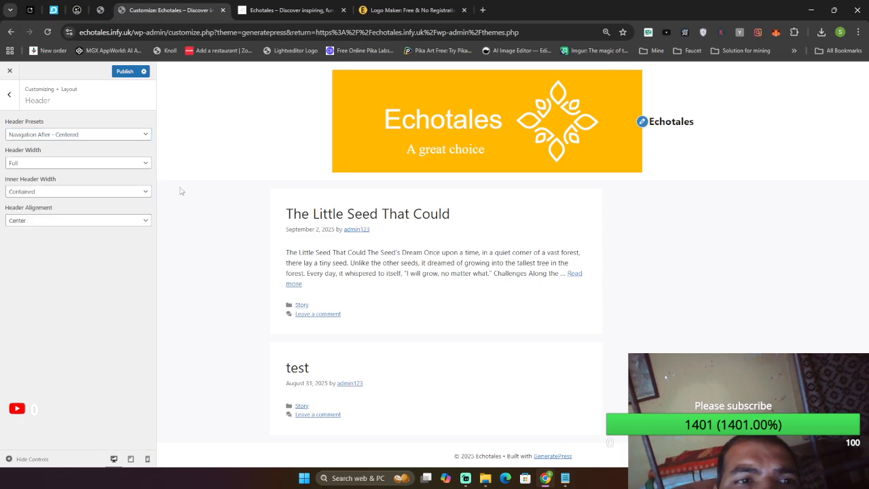
Set the header width to Contained and the inner header width to Full, and publish the header changes.
{"action": "left_click", "coordinate": [117, 164]}
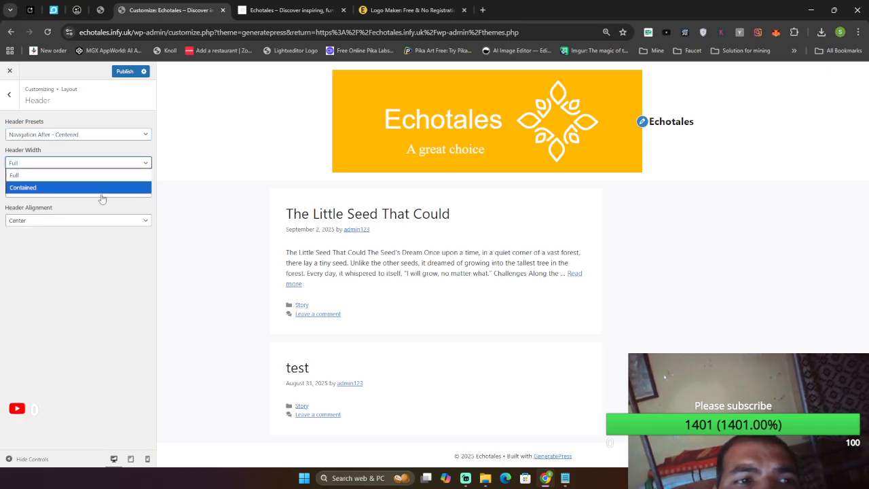
{"action": "left_click", "coordinate": [93, 188]}
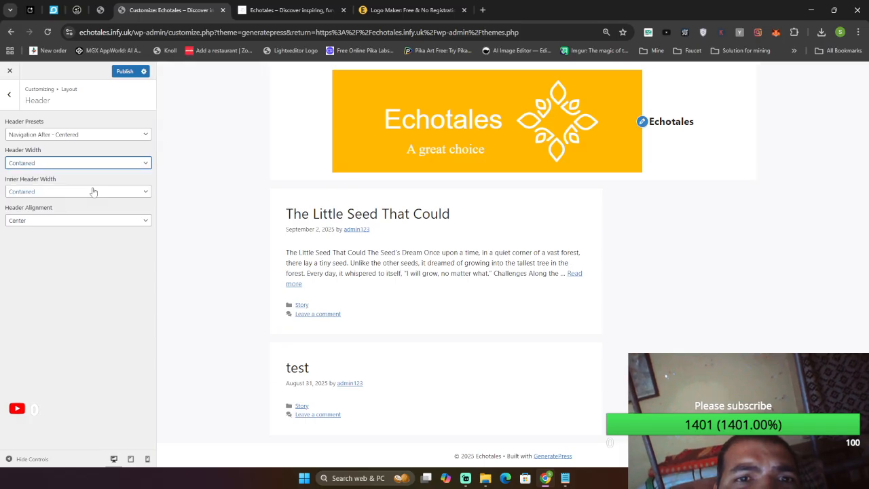
{"action": "left_click", "coordinate": [94, 193]}
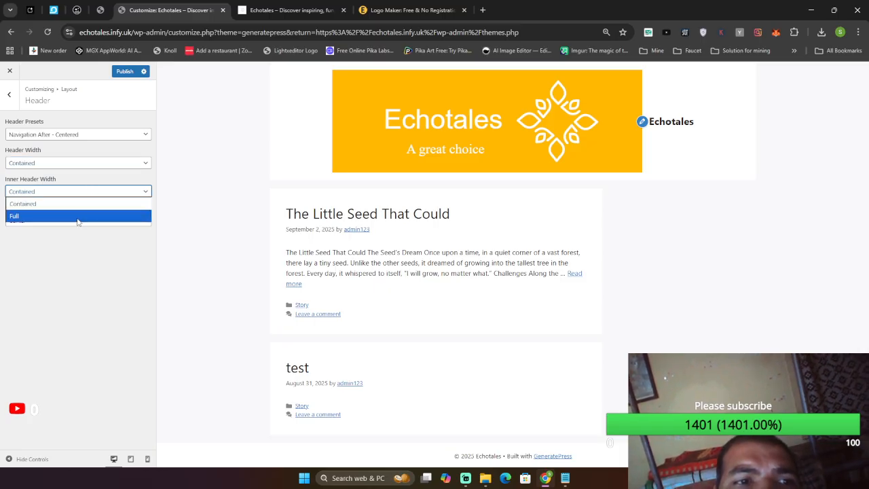
{"action": "left_click", "coordinate": [78, 216]}
{"action": "left_click", "coordinate": [108, 220]}
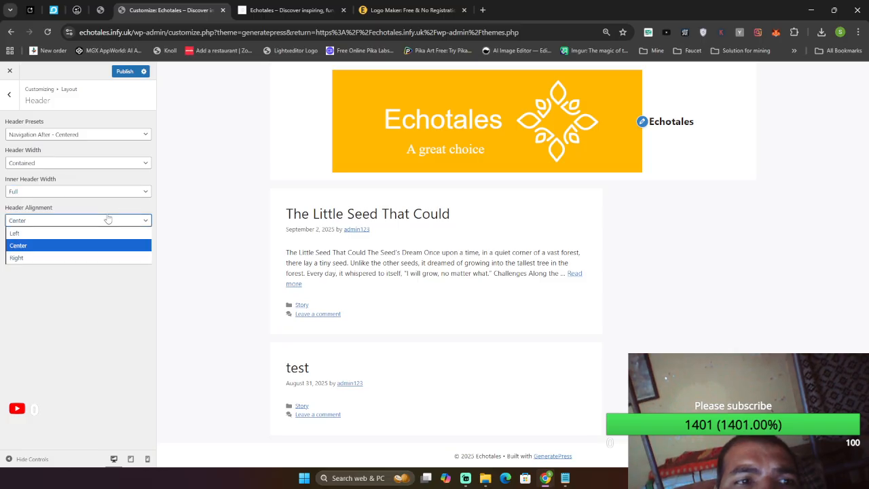
{"action": "left_click", "coordinate": [188, 207]}
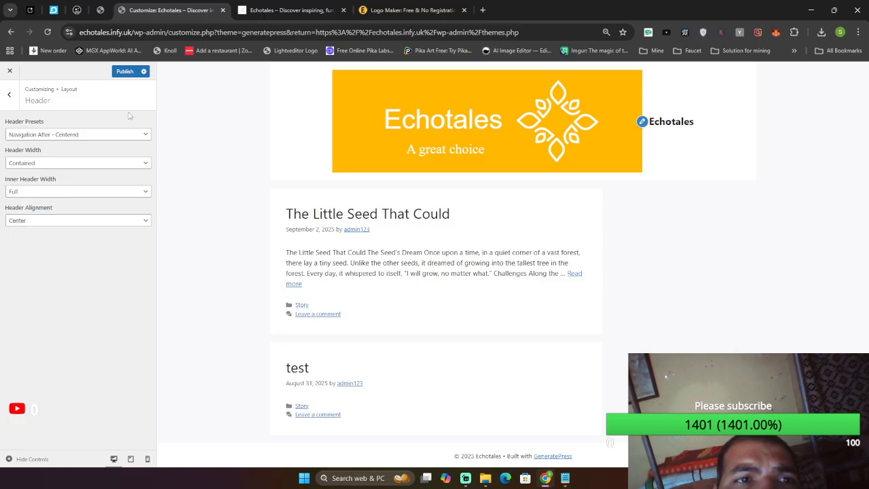
{"action": "left_click", "coordinate": [124, 71]}
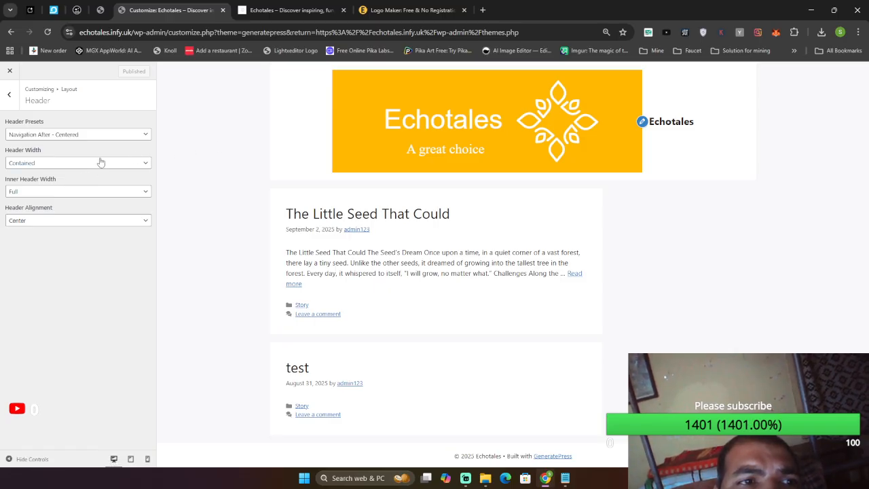
Try the Default and Classic header presets in the preview with the contained header.
{"action": "left_click", "coordinate": [105, 134]}
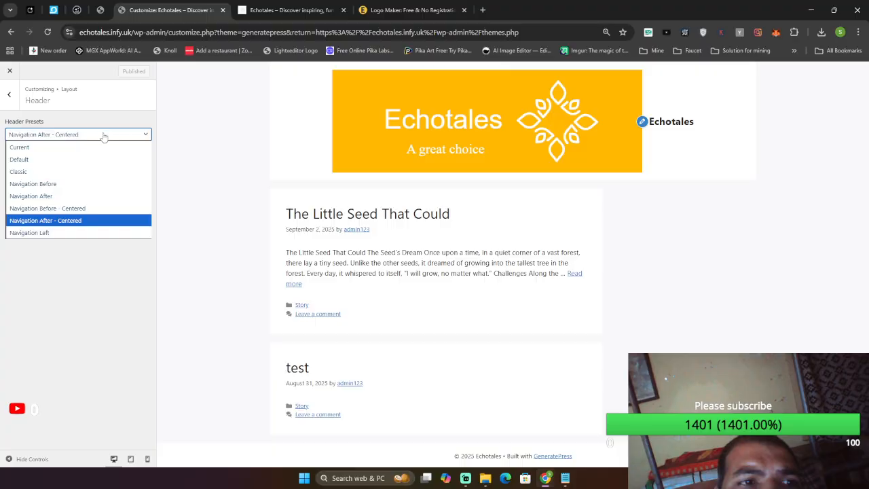
{"action": "left_click", "coordinate": [88, 159]}
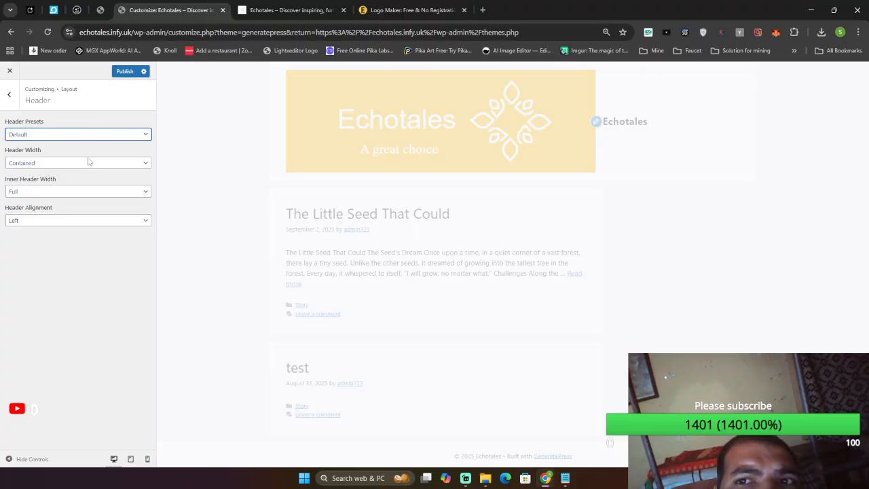
{"action": "left_click", "coordinate": [96, 137]}
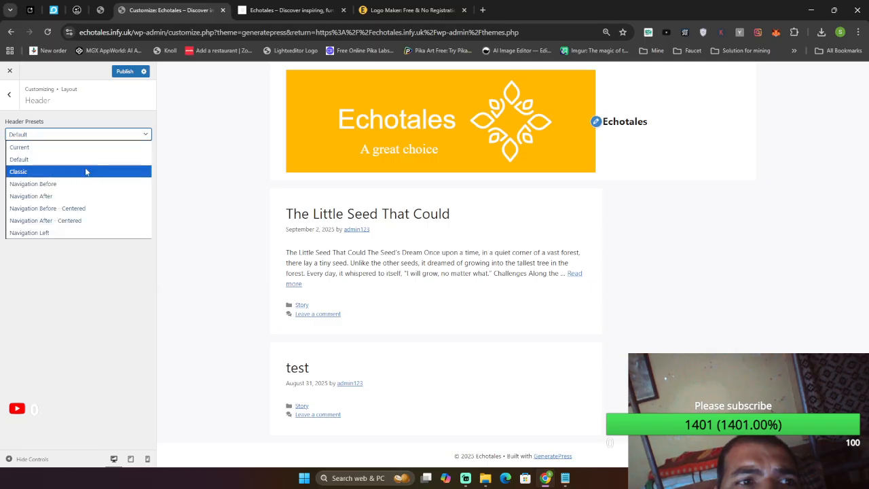
{"action": "left_click", "coordinate": [86, 171]}
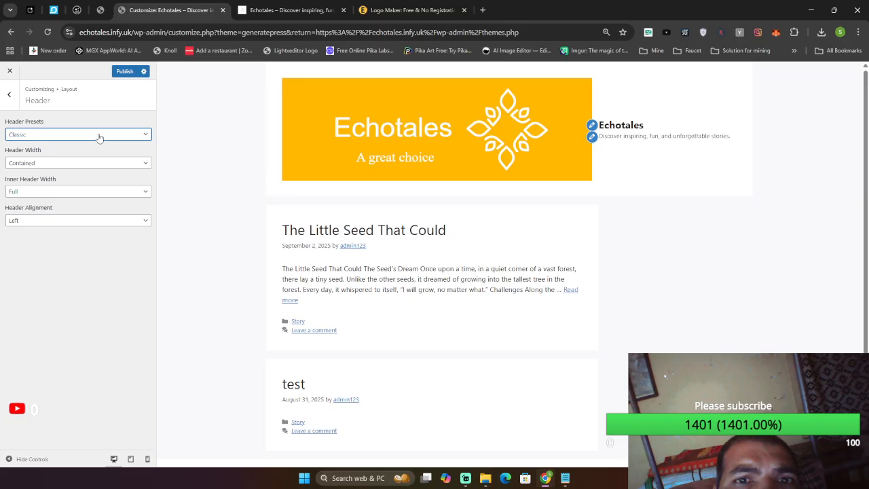
Set the header preset to Navigation Before - Centered, publish the change, and switch to the live site.
{"action": "left_click", "coordinate": [99, 136]}
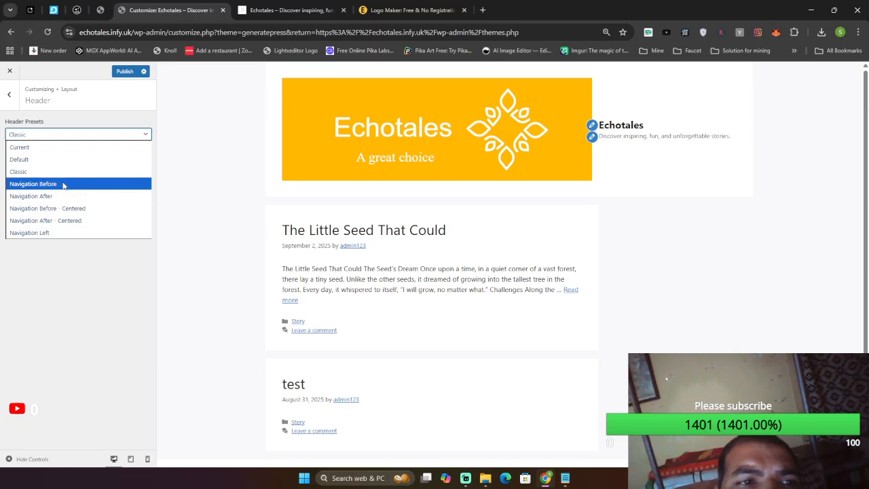
{"action": "left_click", "coordinate": [71, 209]}
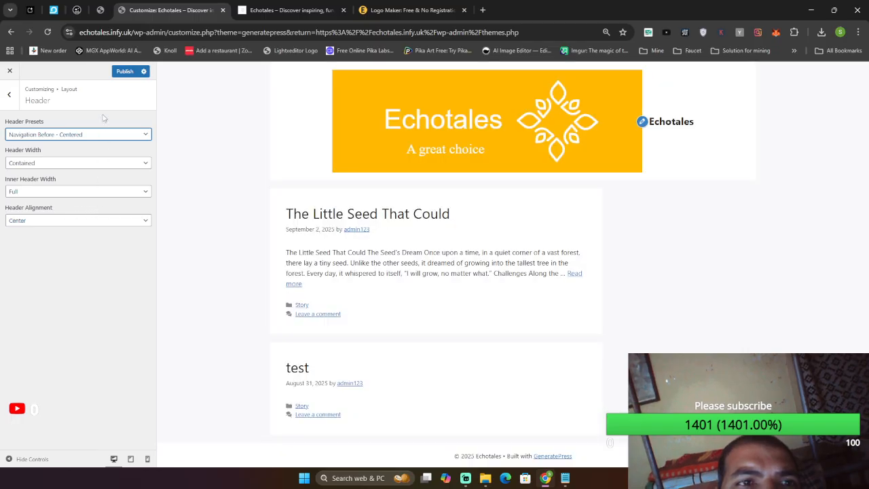
{"action": "left_click", "coordinate": [124, 72]}
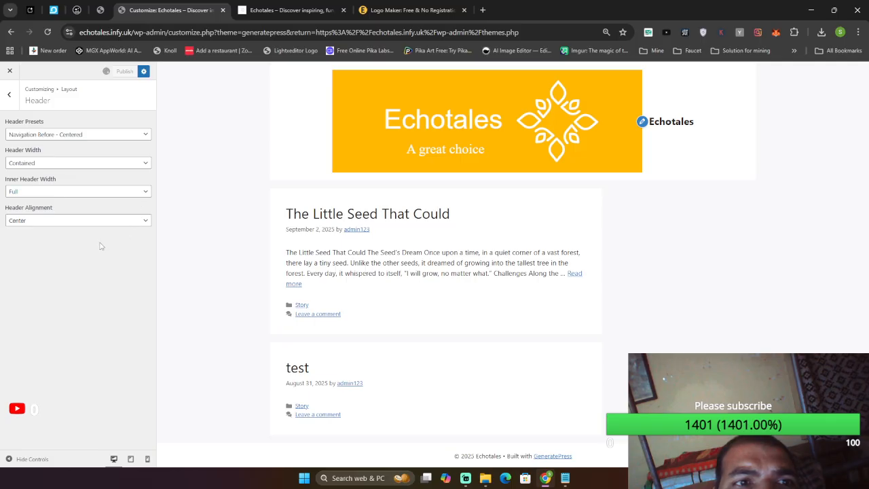
{"action": "left_click", "coordinate": [309, 10]}
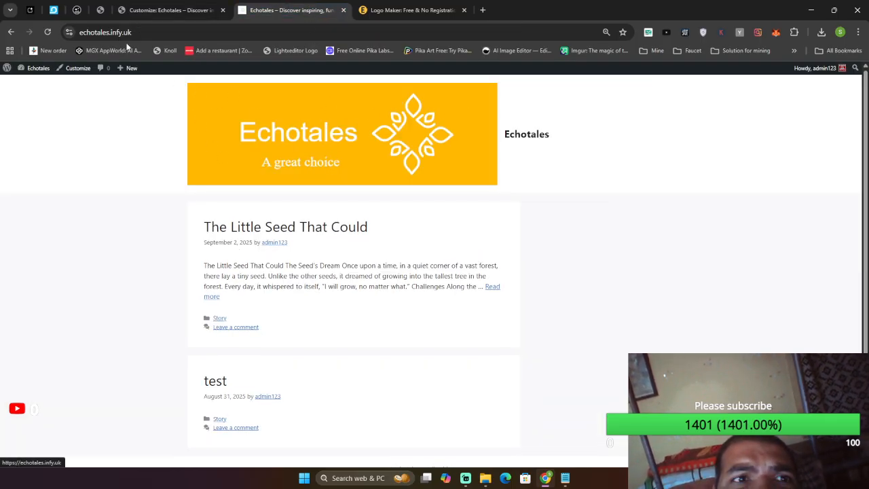
Reload the live site to check the header, and set the header preset to Default and publish it in the customizer.
{"action": "left_click", "coordinate": [47, 32]}
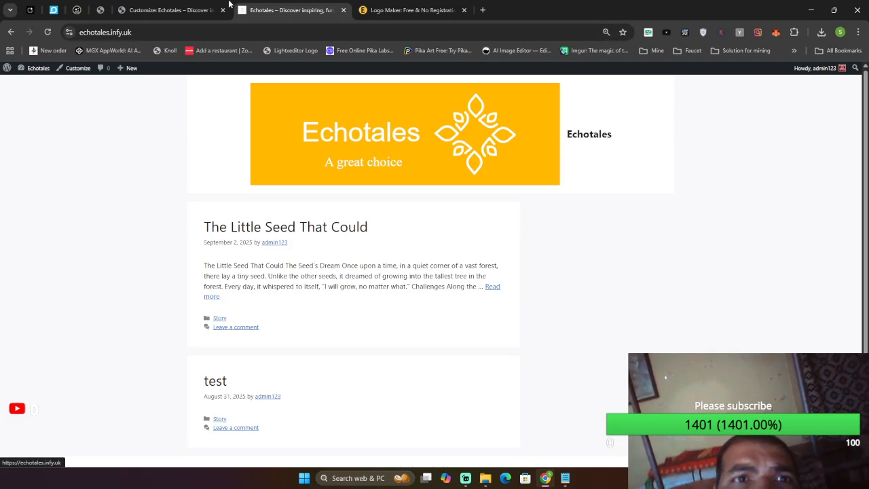
{"action": "left_click", "coordinate": [163, 5]}
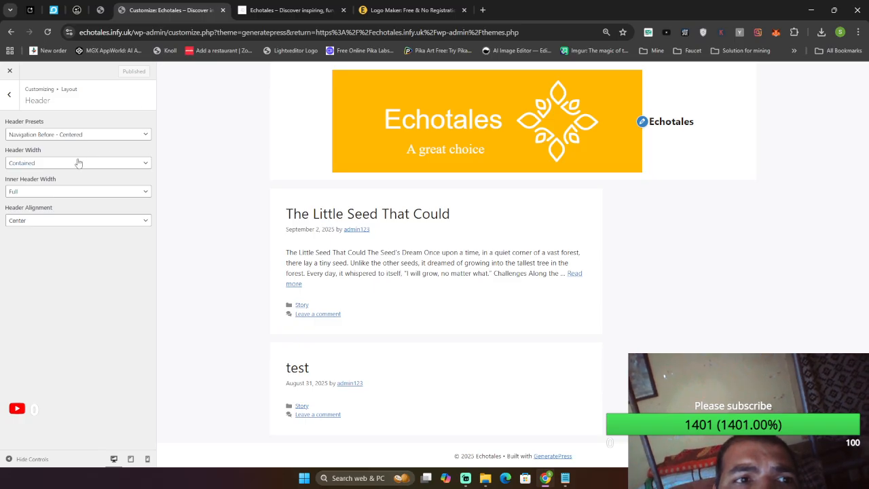
{"action": "left_click", "coordinate": [97, 134]}
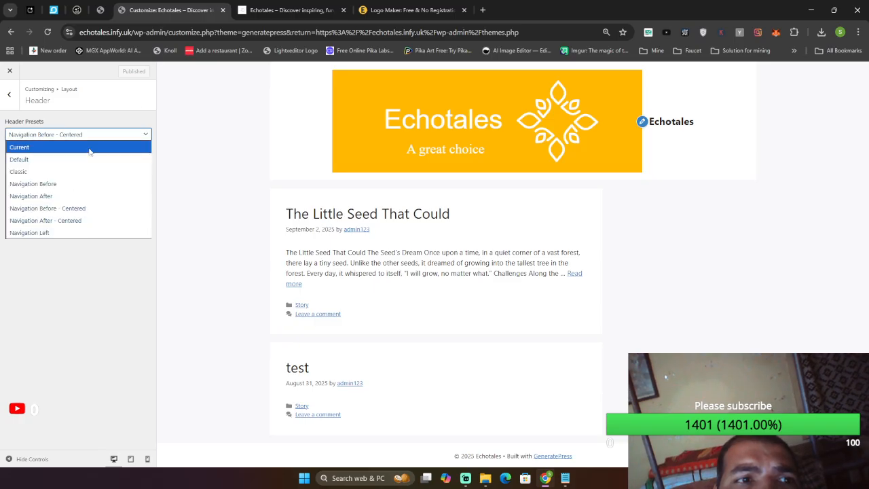
{"action": "left_click", "coordinate": [86, 158]}
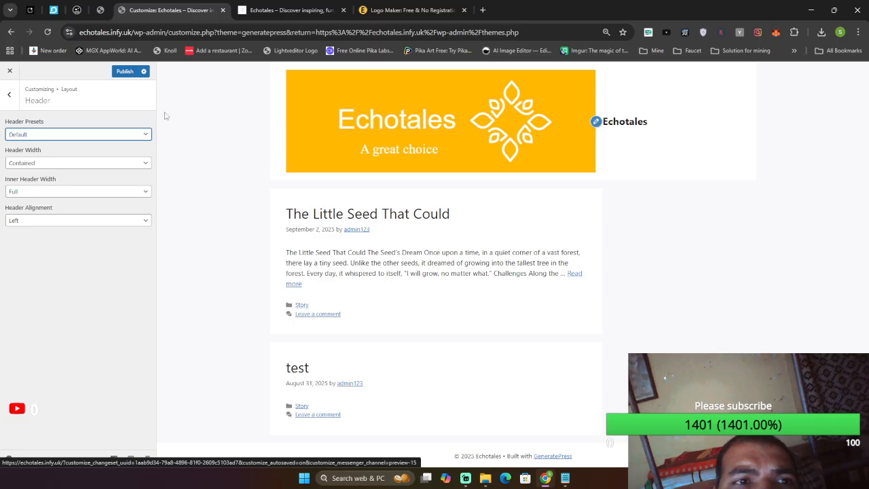
{"action": "left_click", "coordinate": [126, 73]}
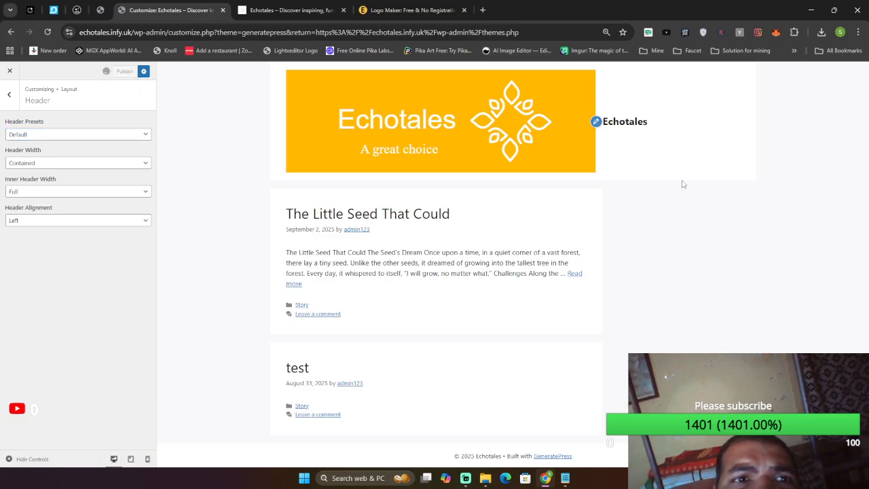
Hide the site title in the site identity settings and publish the change.
{"action": "left_click", "coordinate": [617, 127]}
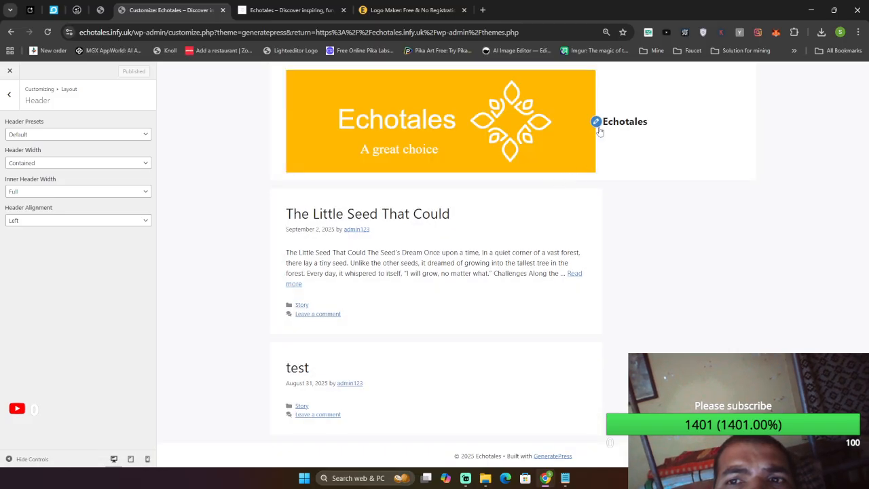
{"action": "left_click", "coordinate": [596, 123]}
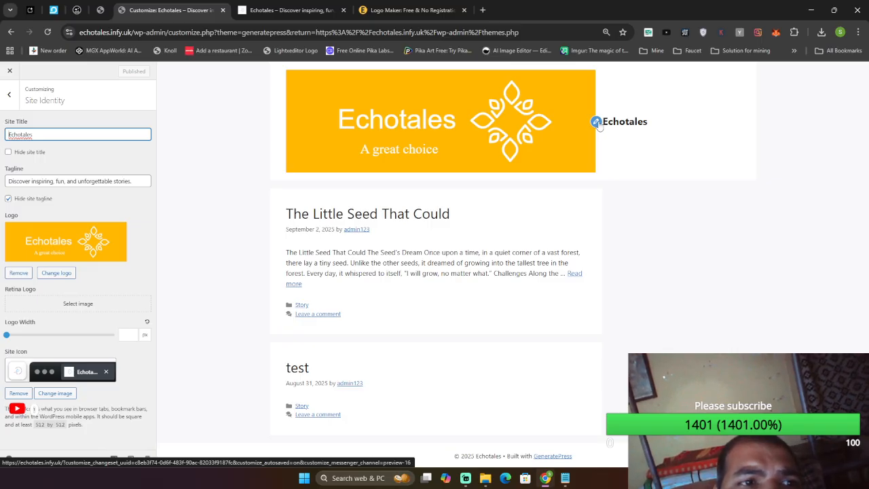
{"action": "left_click", "coordinate": [21, 153]}
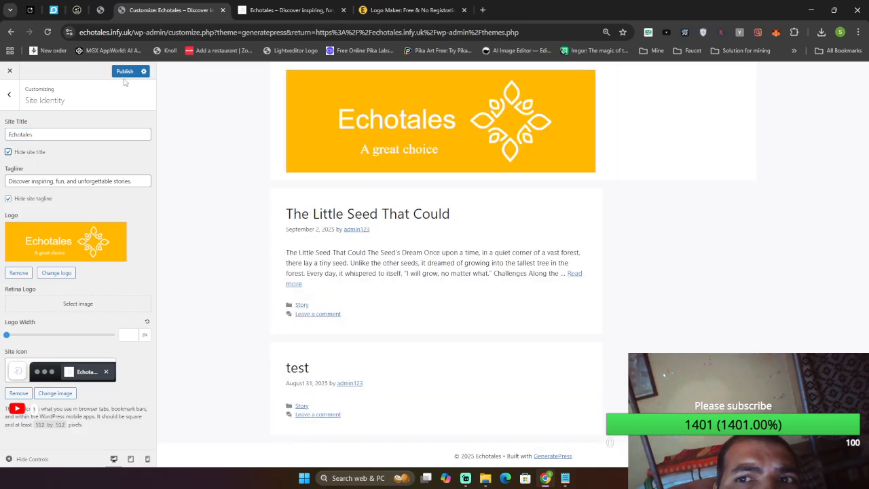
{"action": "left_click", "coordinate": [124, 72]}
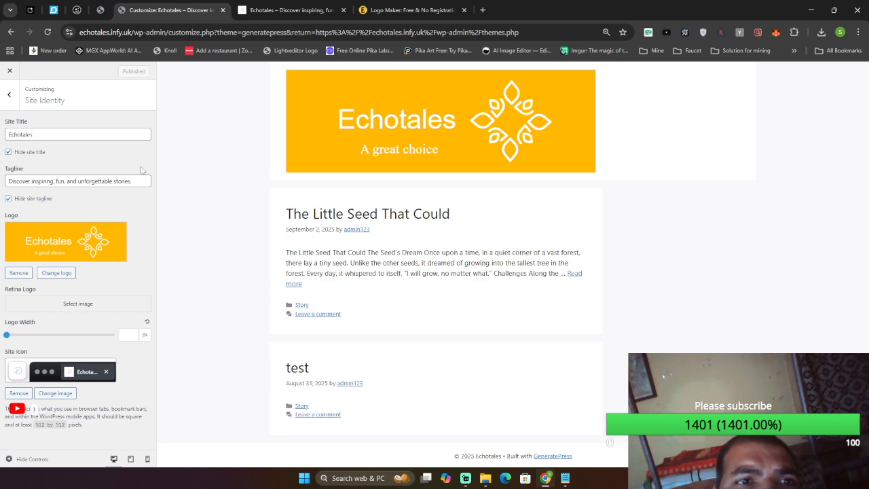
Set the header preset to Navigation Before - Centered in the layout settings and publish the change.
{"action": "left_click", "coordinate": [9, 94]}
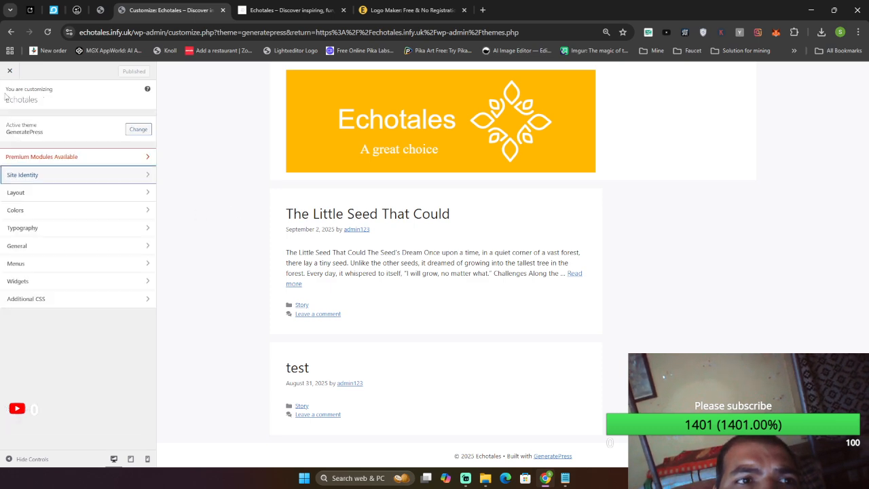
{"action": "left_click", "coordinate": [56, 200]}
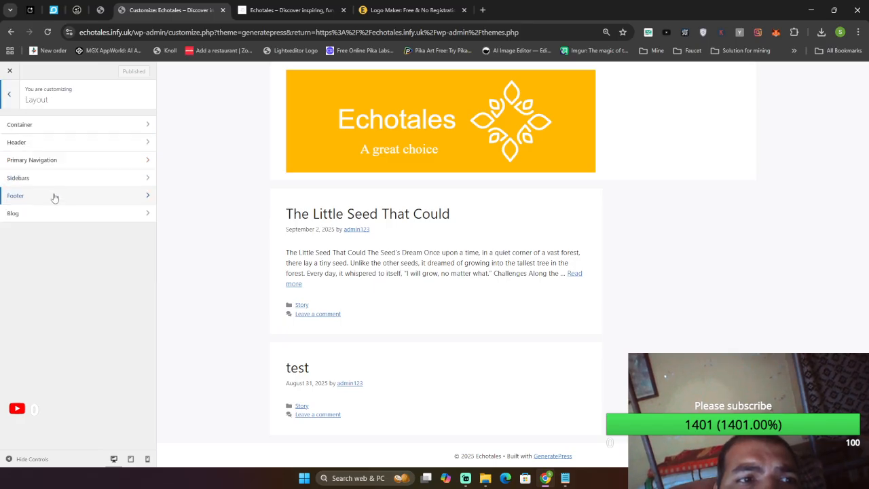
{"action": "left_click", "coordinate": [53, 123]}
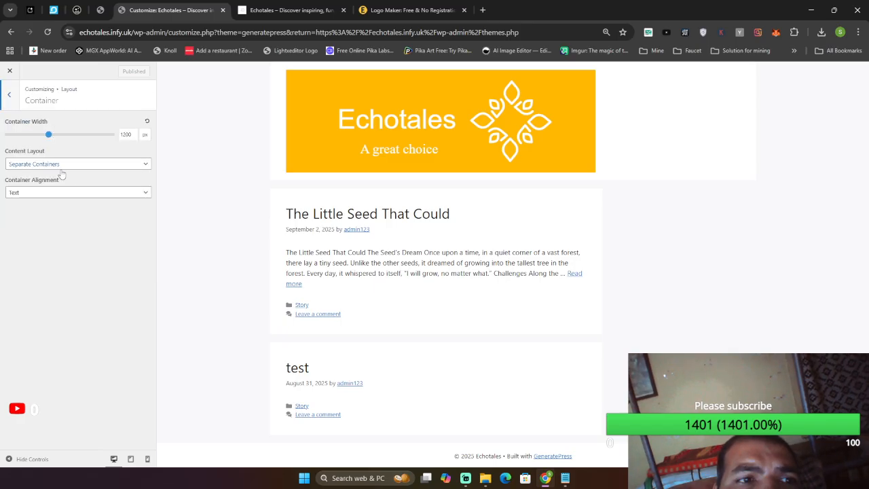
{"action": "left_click", "coordinate": [9, 94]}
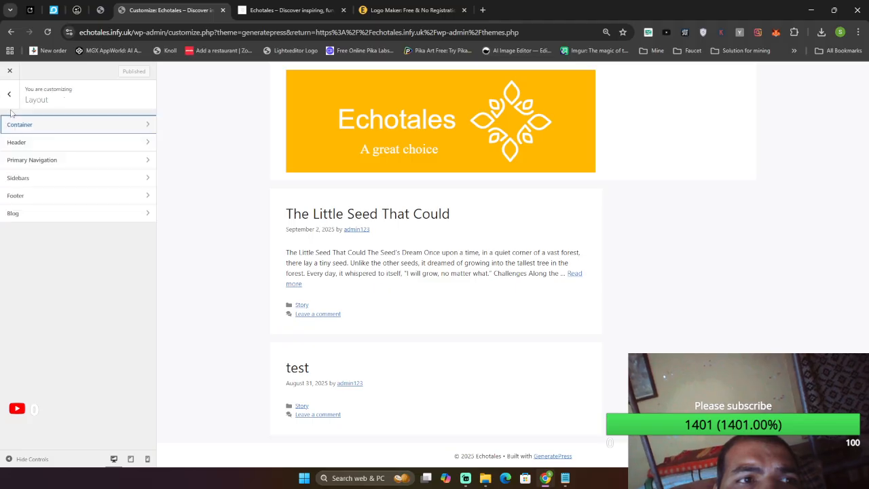
{"action": "left_click", "coordinate": [65, 144]}
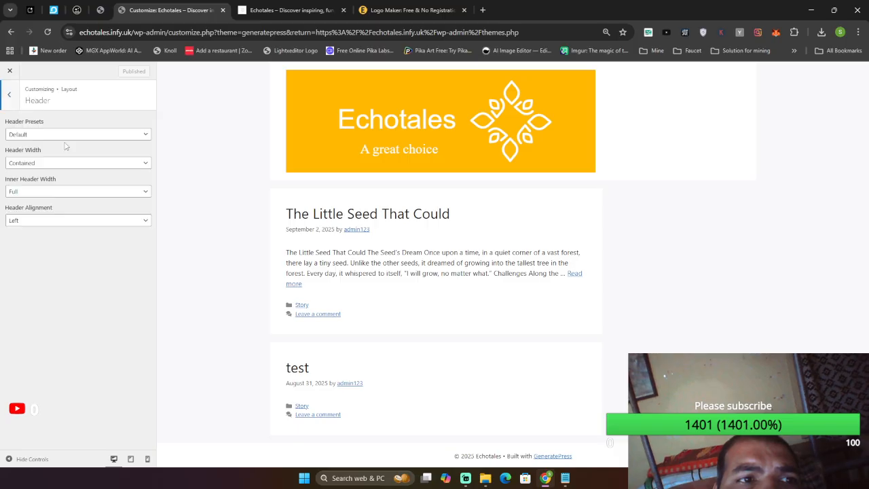
{"action": "left_click", "coordinate": [82, 135]}
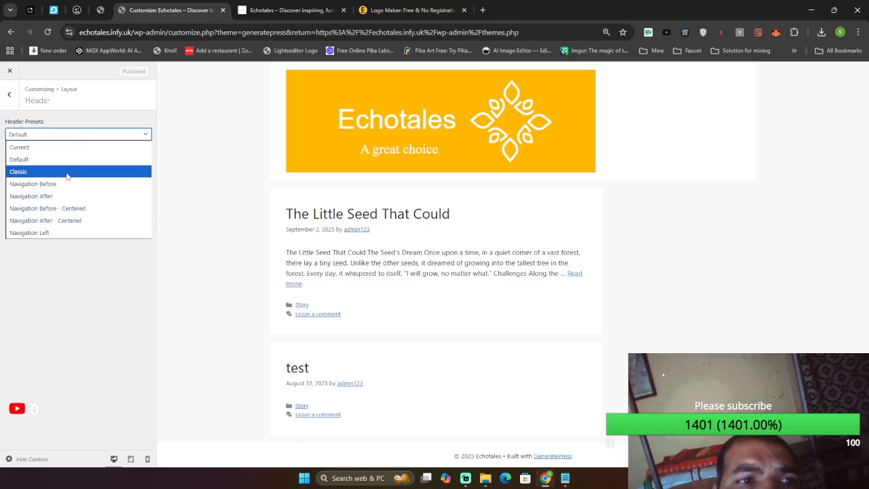
{"action": "left_click", "coordinate": [66, 208]}
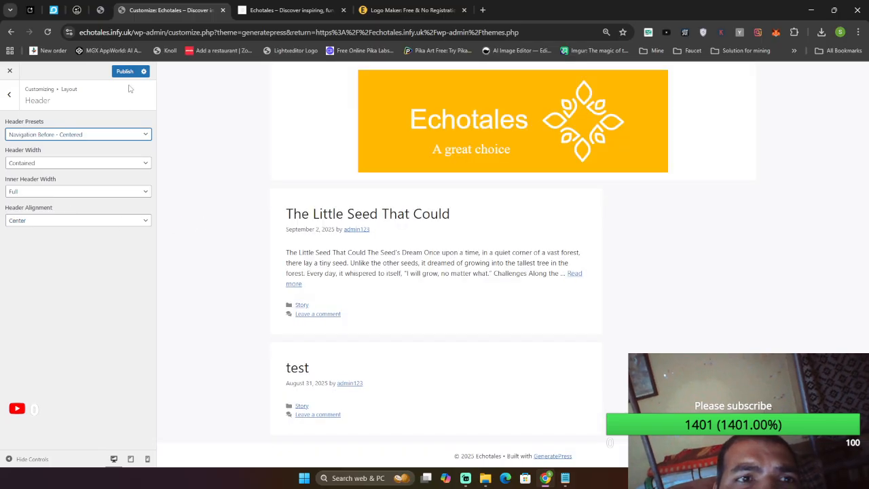
{"action": "left_click", "coordinate": [123, 72]}
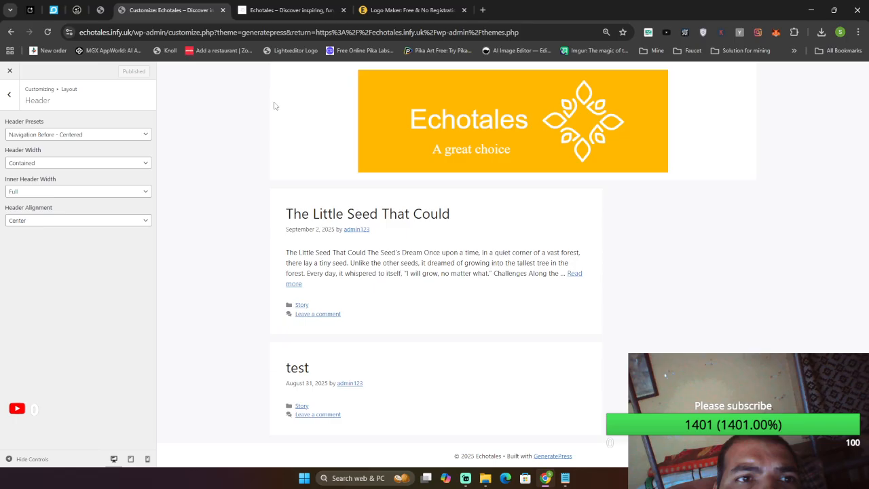
Reload the live site to check the centered logo header, and return to the customizer.
{"action": "left_click", "coordinate": [288, 9]}
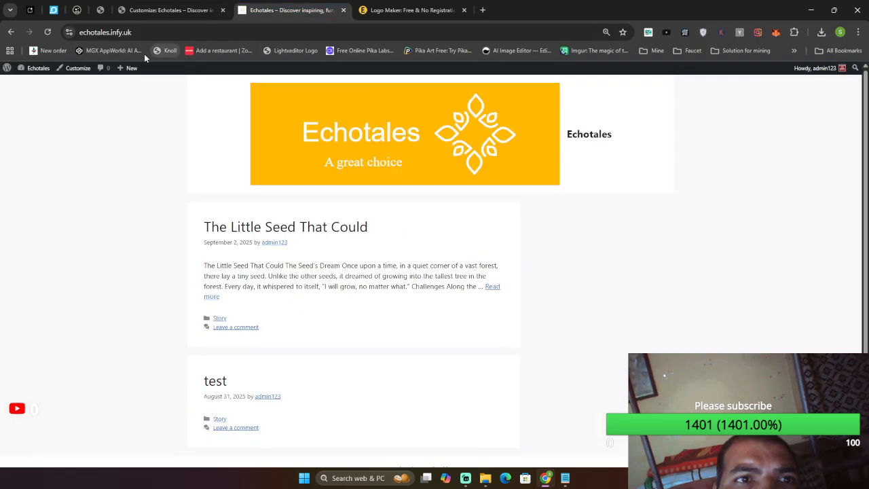
{"action": "left_click", "coordinate": [46, 32]}
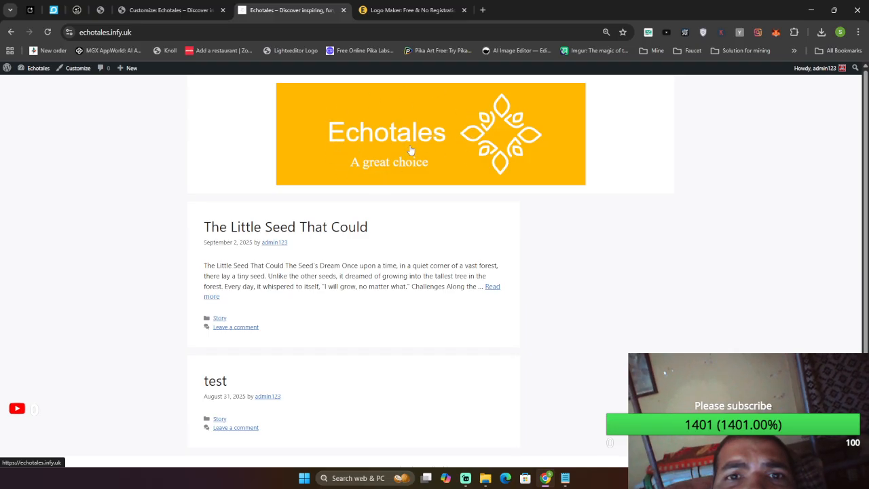
{"action": "left_click", "coordinate": [145, 5]}
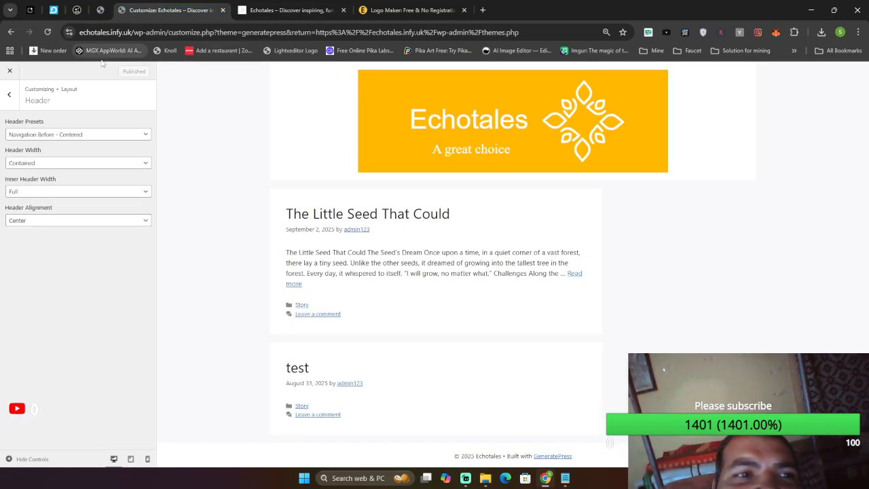
Review the primary navigation layout options and leave the customizer for the Themes page.
{"action": "left_click", "coordinate": [13, 93]}
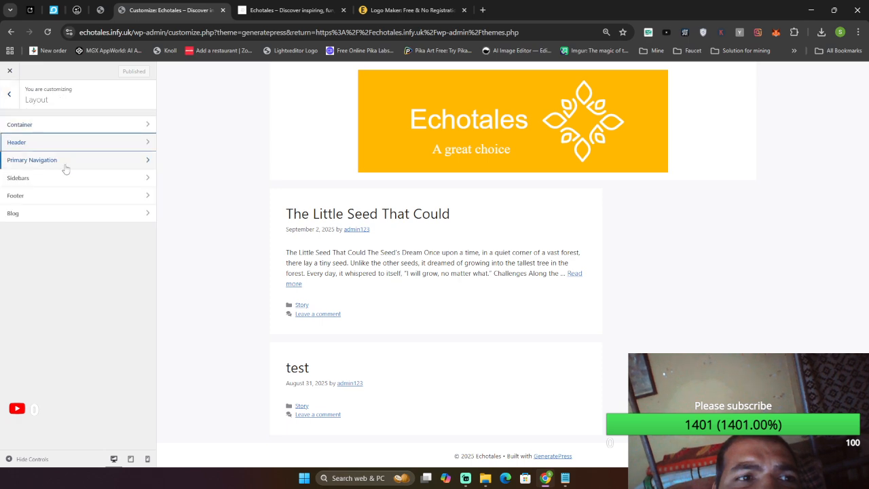
{"action": "left_click", "coordinate": [101, 163]}
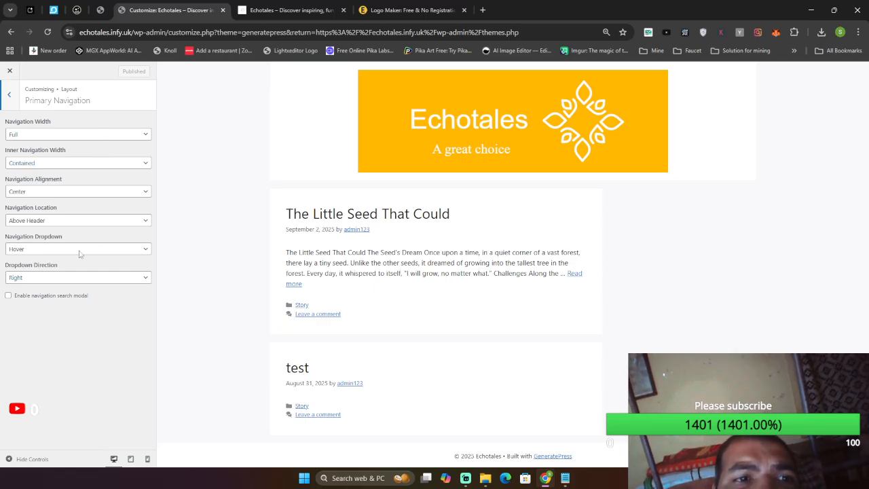
{"action": "left_click", "coordinate": [8, 95]}
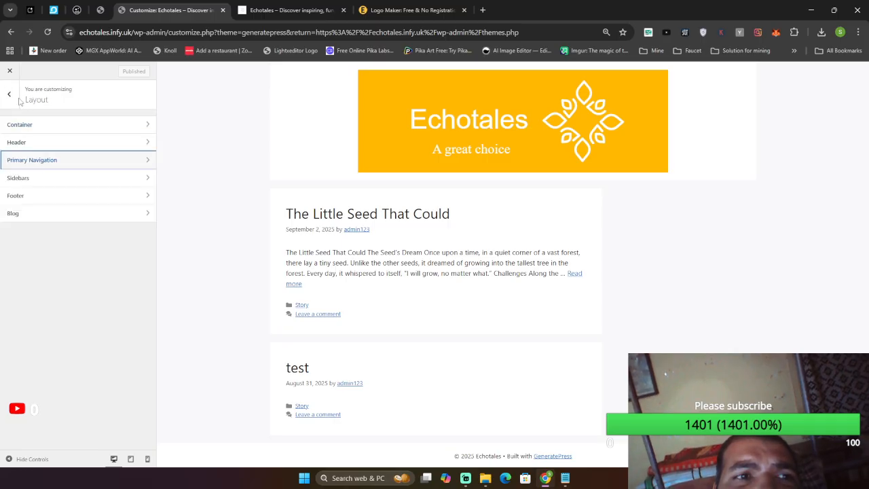
{"action": "left_click", "coordinate": [9, 94]}
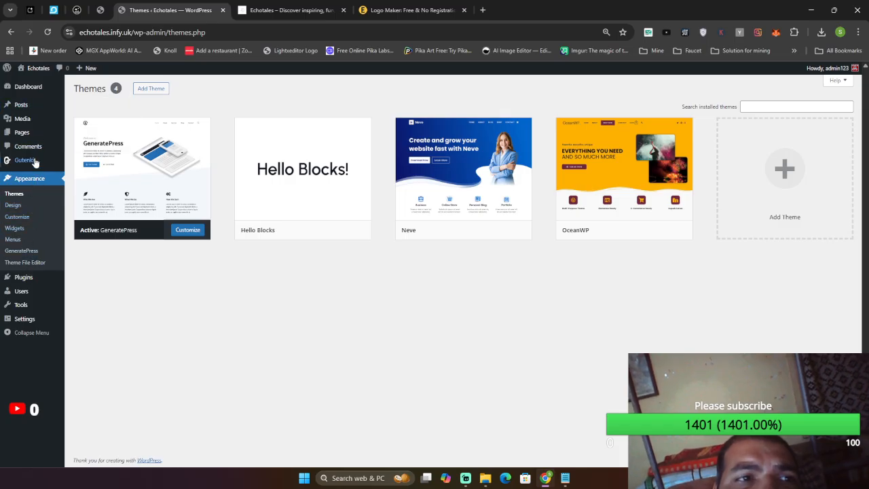
Create a new page titled About and place the cursor in its empty first paragraph.
{"action": "mouse_move", "coordinate": [22, 133]}
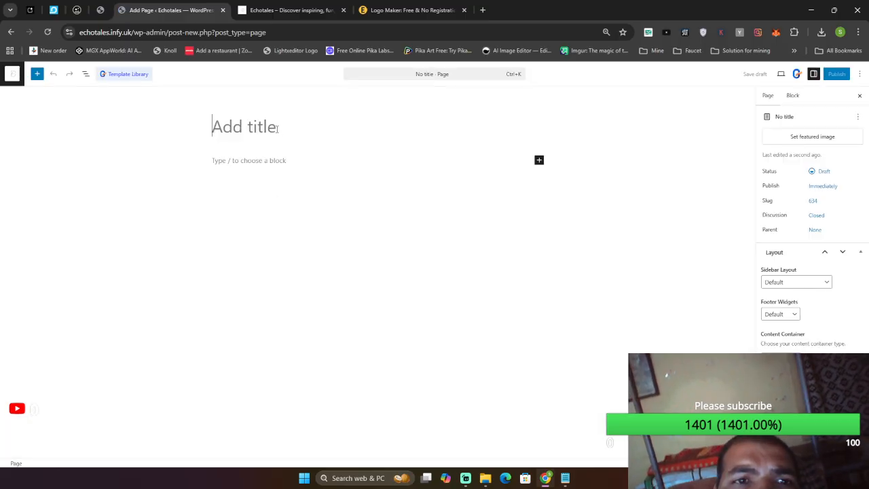
{"action": "type", "text": "About"}
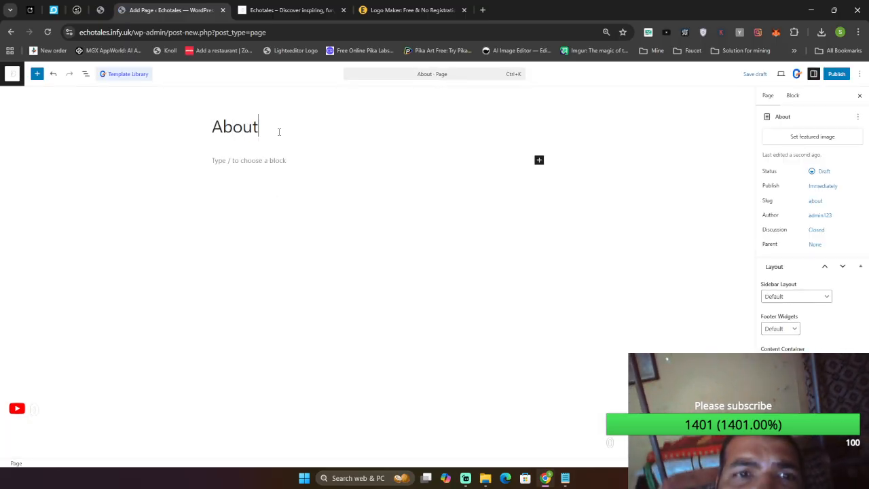
{"action": "left_click", "coordinate": [256, 161]}
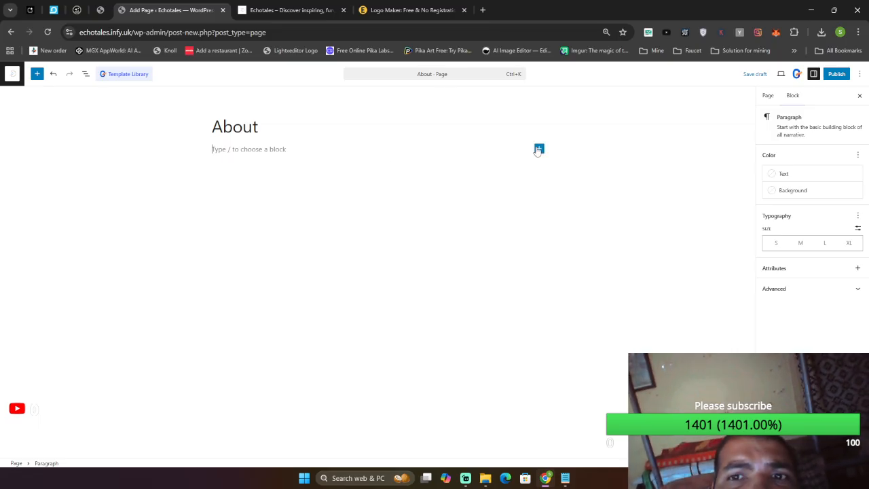
Try a Grid block below the About title and delete it.
{"action": "left_click", "coordinate": [539, 149]}
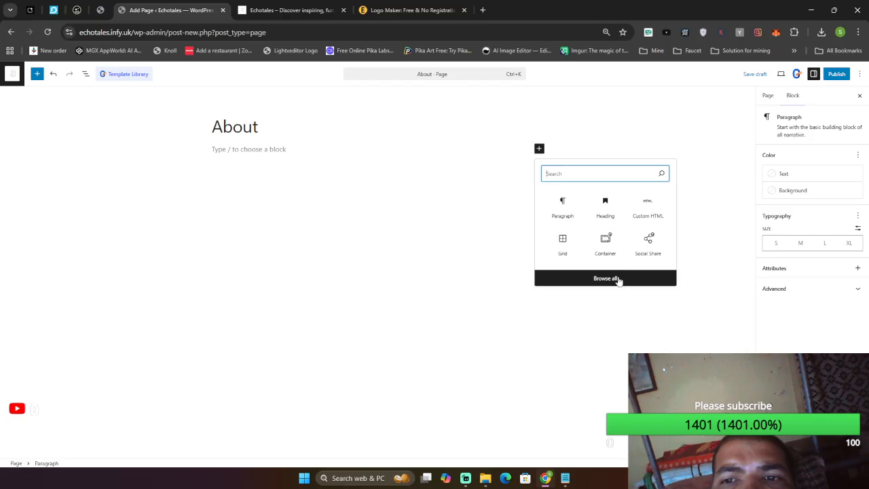
{"action": "left_click", "coordinate": [560, 252]}
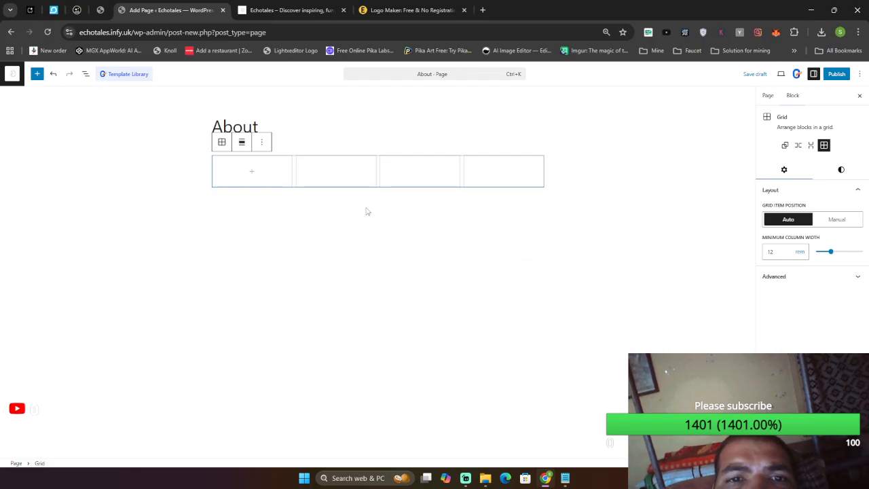
{"action": "left_click", "coordinate": [261, 142]}
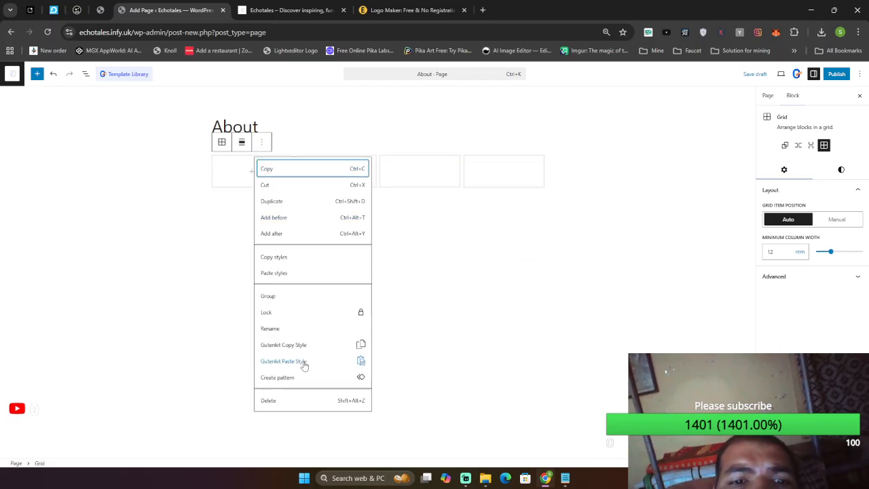
{"action": "left_click", "coordinate": [288, 402]}
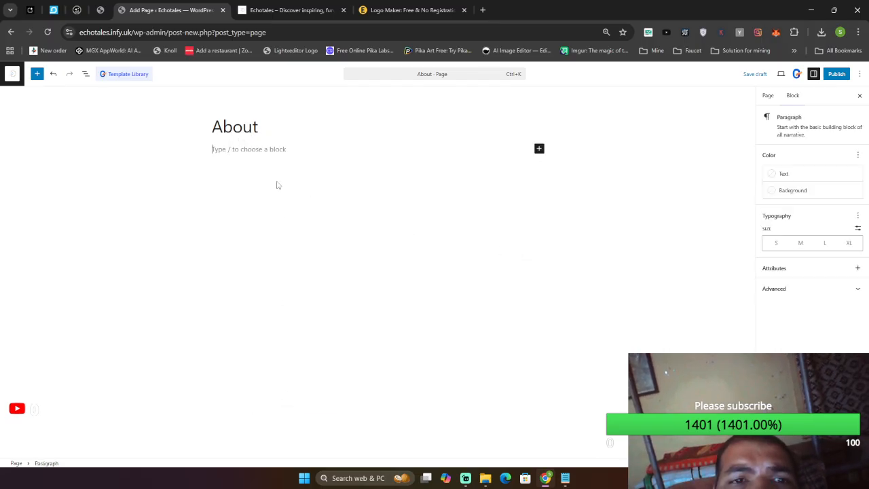
Insert a Container block below the About title with the layout of two equal columns above one full-width row.
{"action": "left_click", "coordinate": [540, 149]}
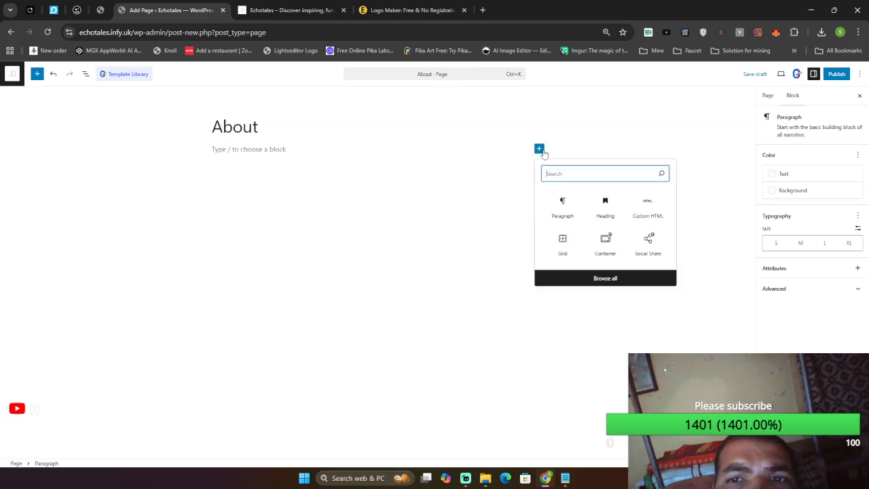
{"action": "left_click", "coordinate": [607, 246]}
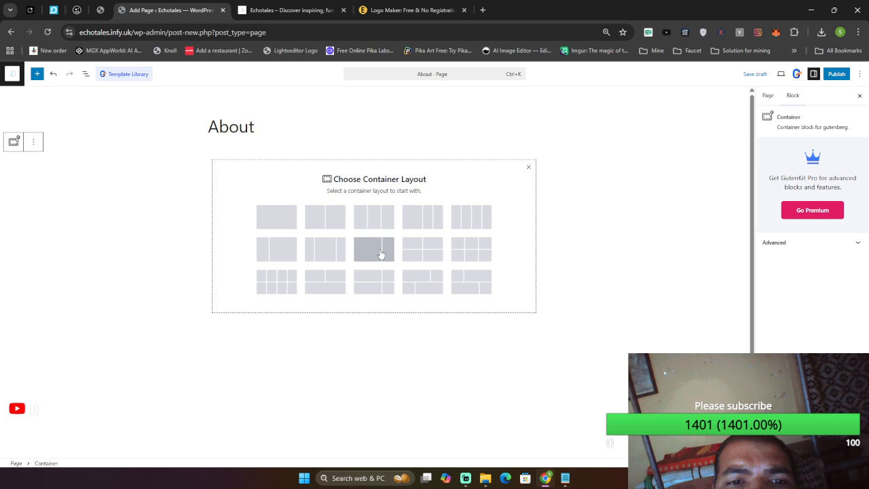
{"action": "left_click", "coordinate": [334, 284]}
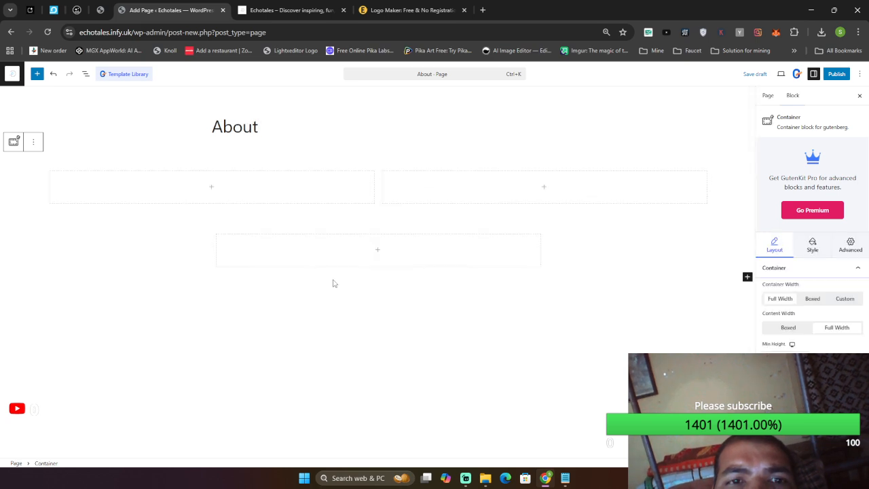
{"action": "left_click", "coordinate": [212, 189]}
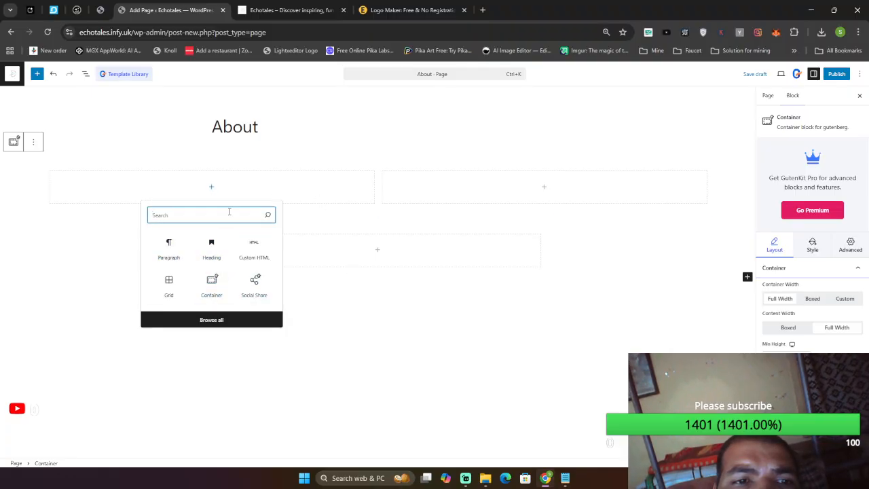
{"action": "type", "text": "im"}
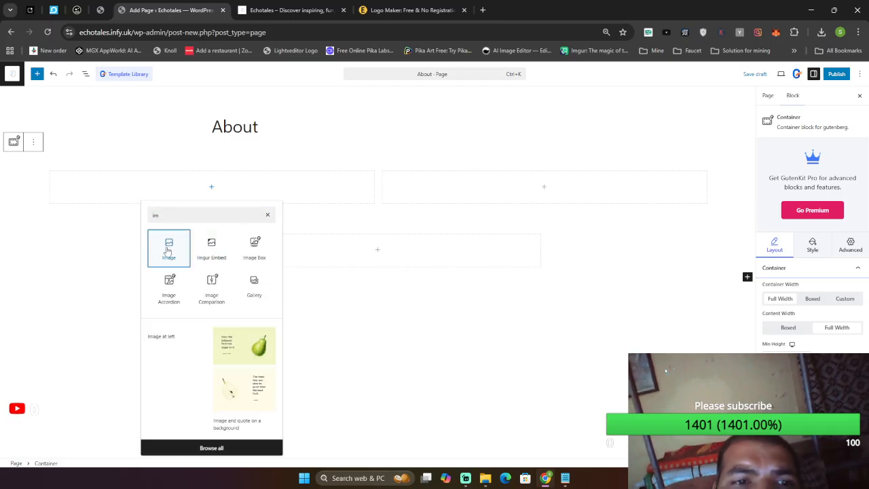
{"action": "left_click", "coordinate": [169, 249]}
{"action": "left_click", "coordinate": [209, 212]}
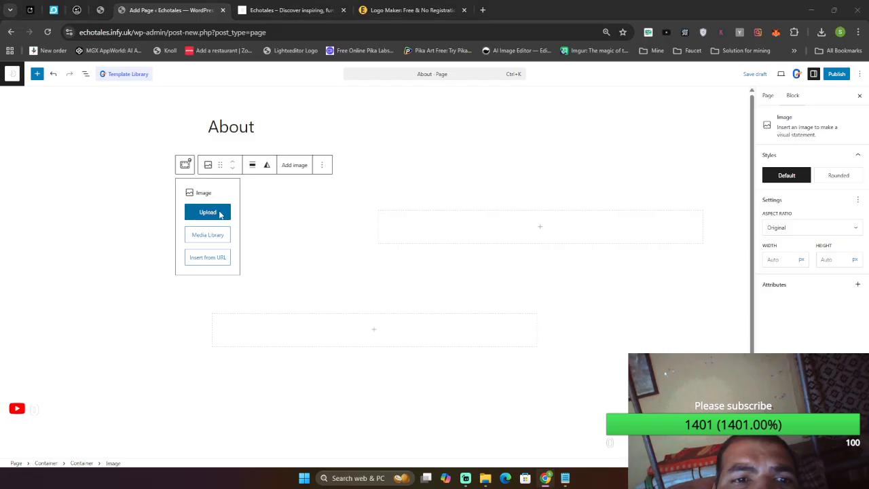
{"action": "left_click", "coordinate": [489, 343]}
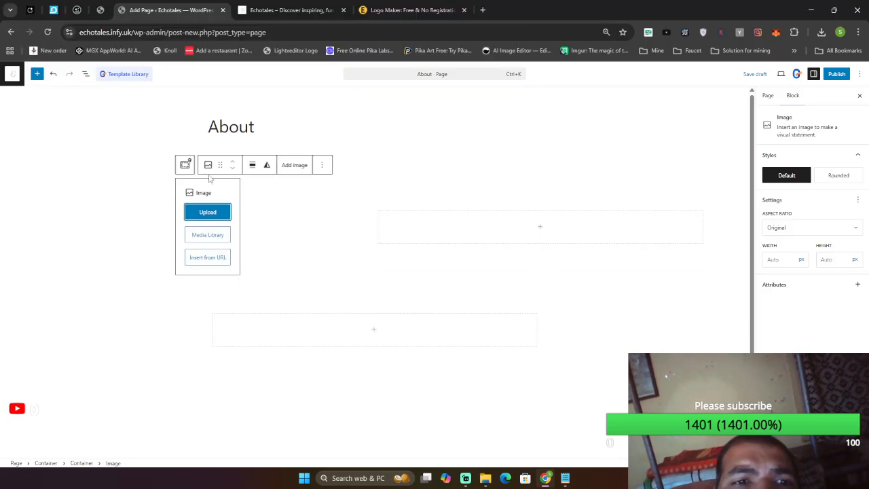
{"action": "left_click", "coordinate": [362, 213]}
{"action": "left_click", "coordinate": [204, 226]}
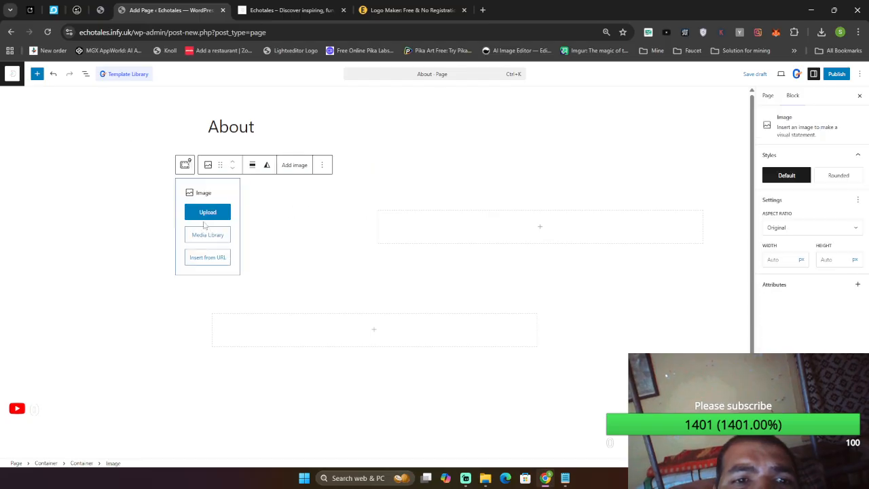
{"action": "left_click", "coordinate": [324, 168]}
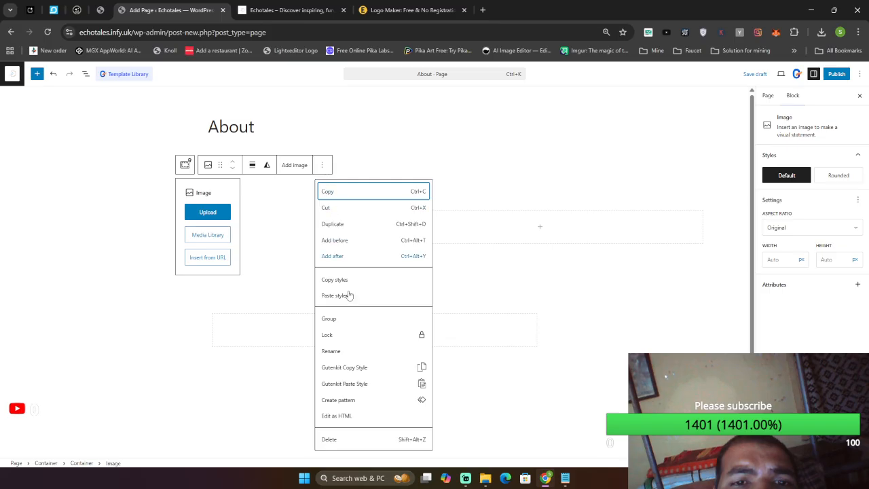
{"action": "left_click", "coordinate": [331, 442]}
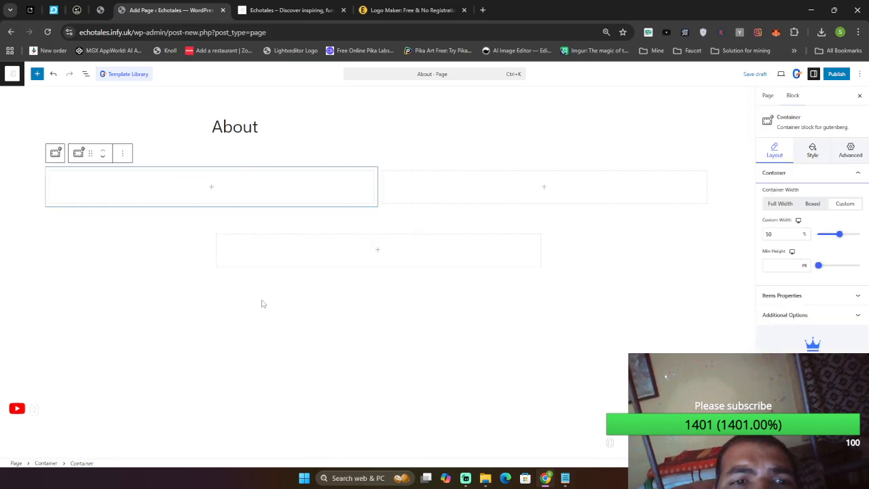
Insert human2.jpg from the media library as an Image block in the first column and transform it into a Cover block.
{"action": "left_click", "coordinate": [210, 185]}
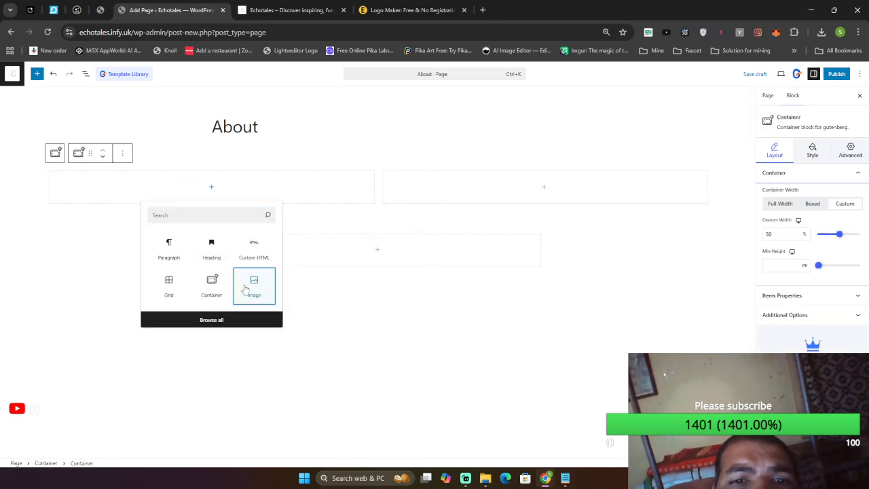
{"action": "left_click", "coordinate": [246, 288]}
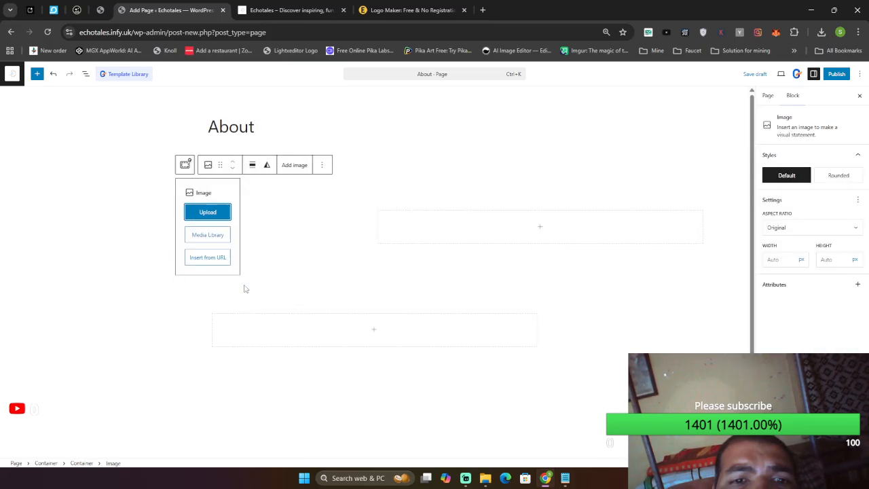
{"action": "left_click", "coordinate": [212, 234]}
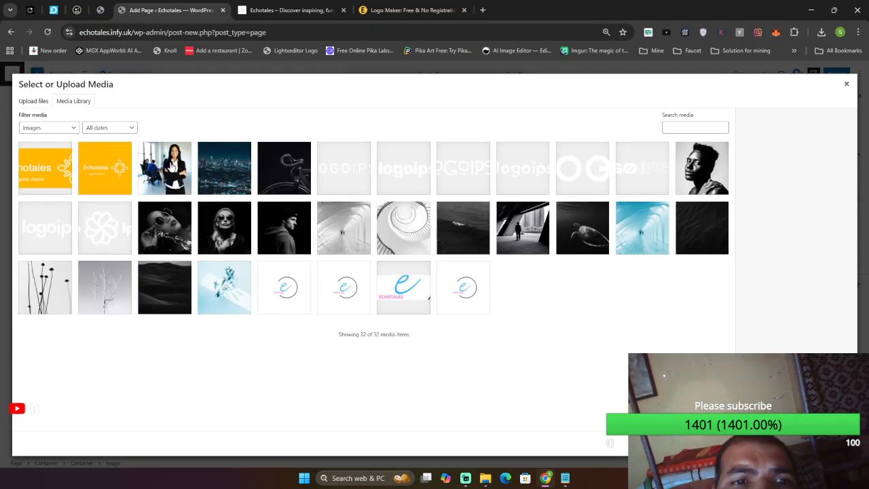
{"action": "left_click", "coordinate": [221, 216]}
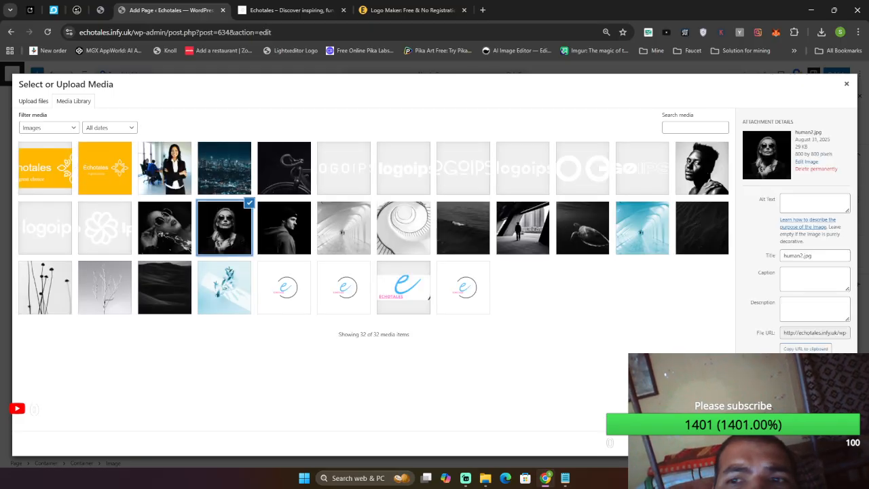
{"action": "left_click", "coordinate": [838, 444]}
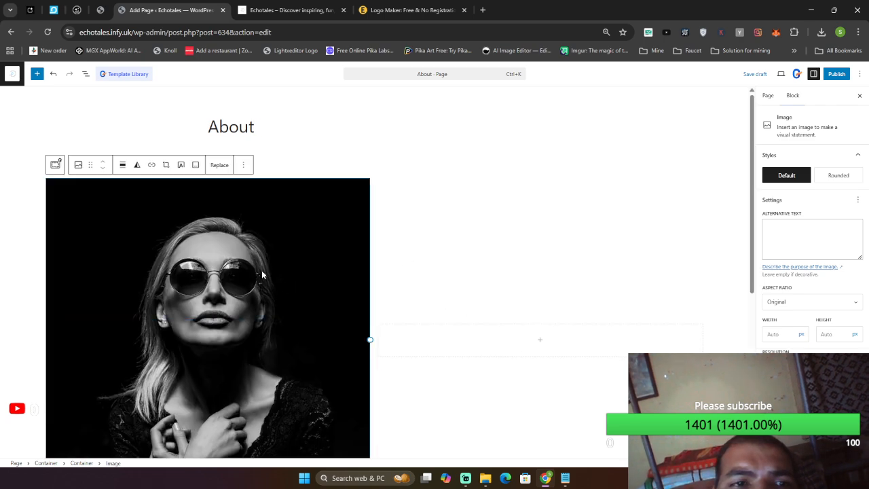
{"action": "left_click", "coordinate": [78, 165]}
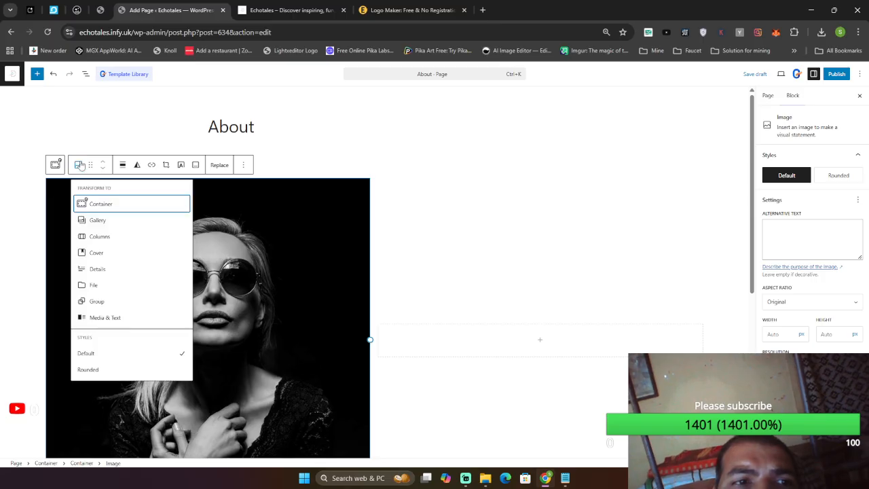
{"action": "left_click", "coordinate": [121, 260]}
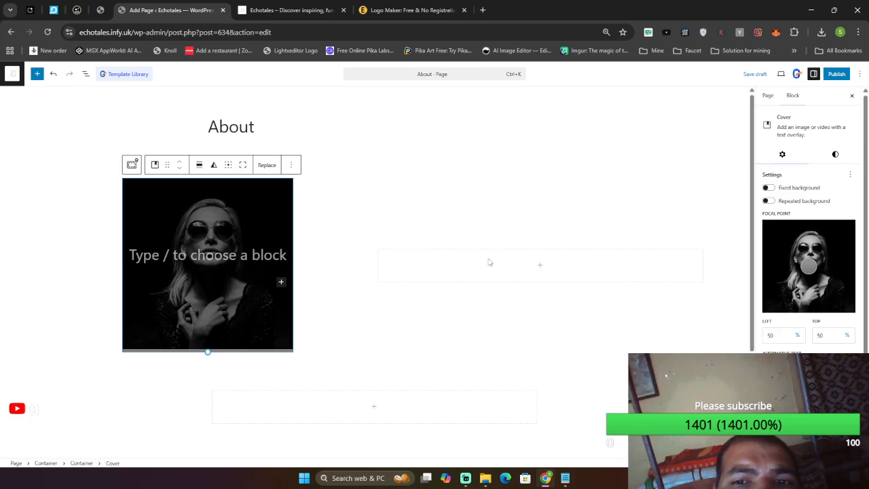
Insert the "Intro area with heading and image" pattern into the second column and copy its paragraph text.
{"action": "left_click", "coordinate": [539, 265]}
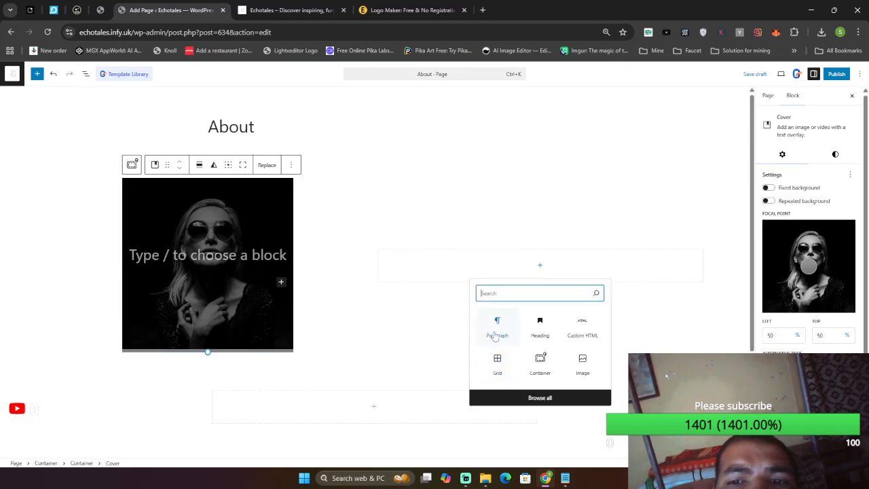
{"action": "type", "text": "lo"}
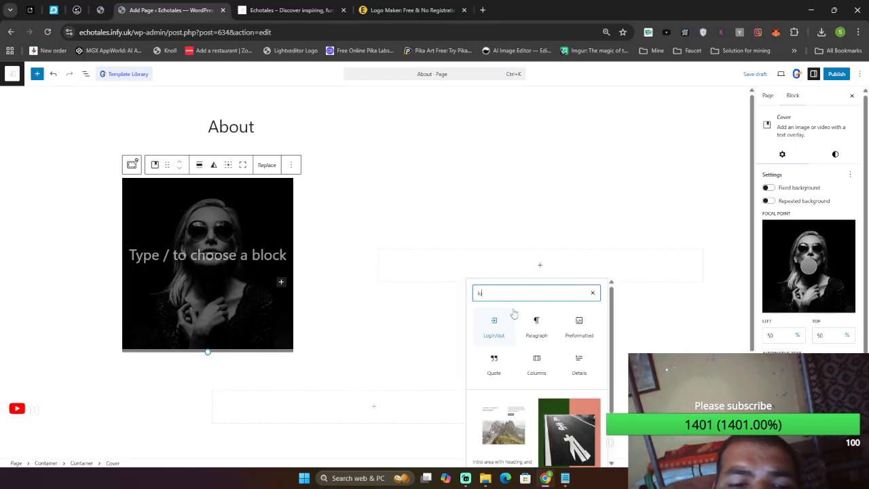
{"action": "type", "text": "r"}
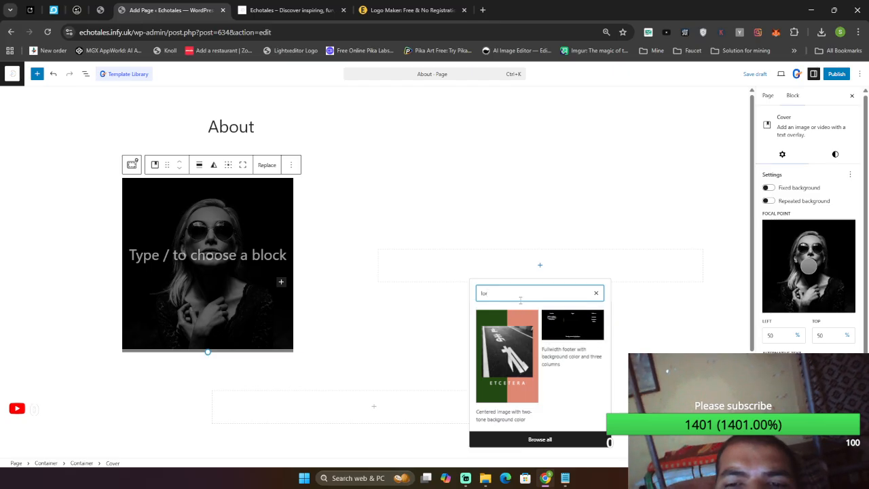
{"action": "key", "text": "BackSpace"}
{"action": "key", "text": "BackSpace"}
{"action": "key", "text": "BackSpace"}
{"action": "type", "text": "o"}
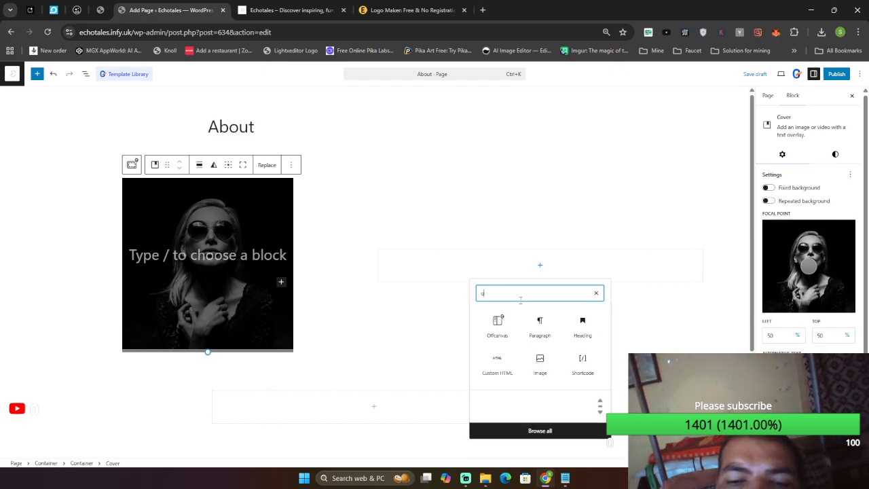
{"action": "key", "text": "BackSpace"}
{"action": "type", "text": "te"}
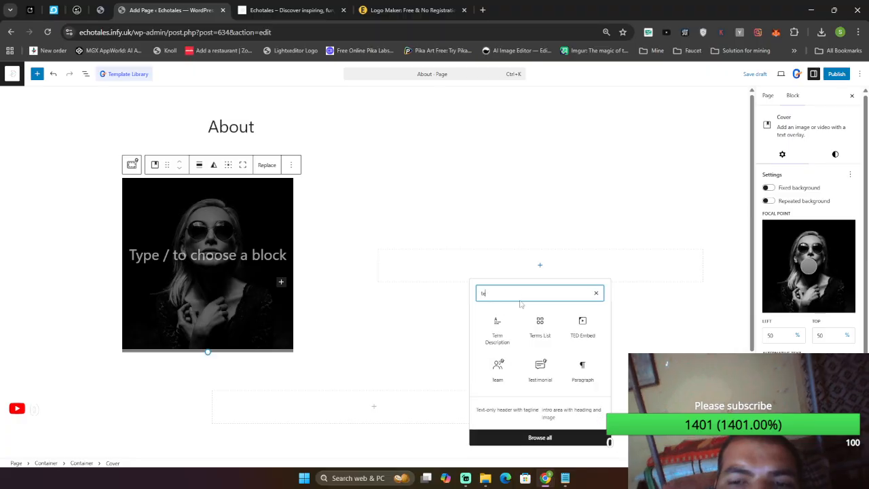
{"action": "type", "text": "xt"}
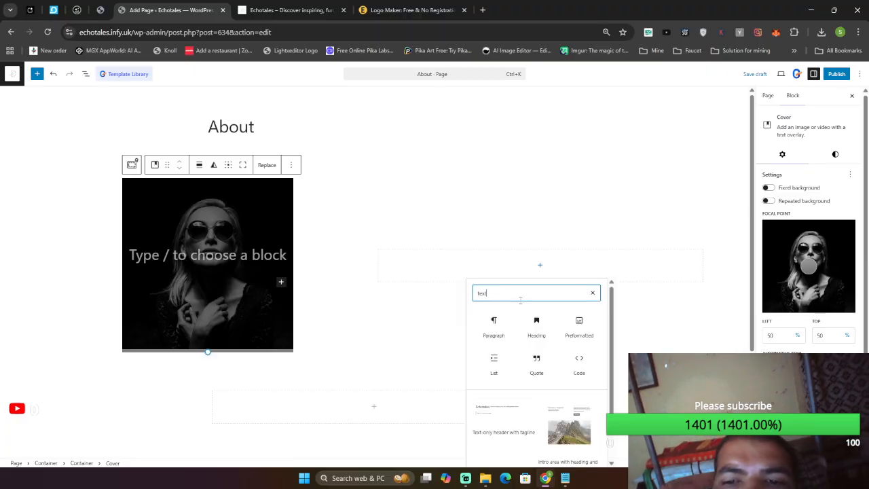
{"action": "scroll", "coordinate": [562, 389], "scroll_direction": "down", "scroll_amount": 2}
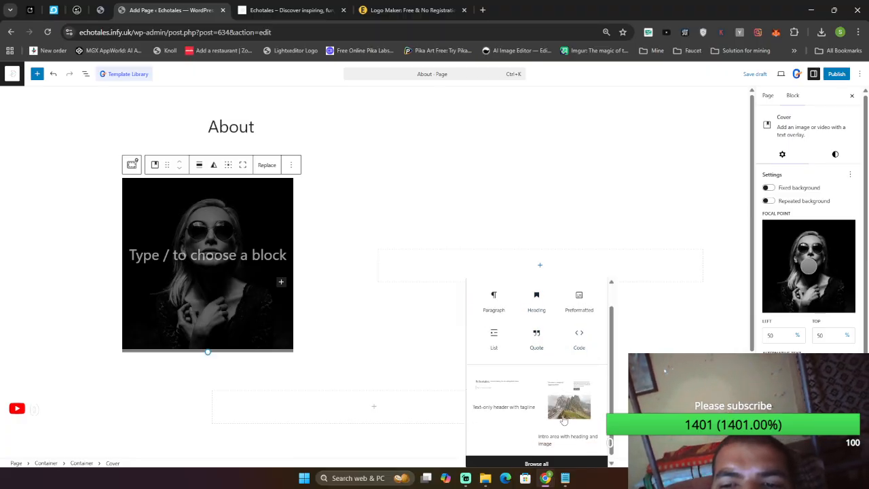
{"action": "left_click", "coordinate": [563, 394]}
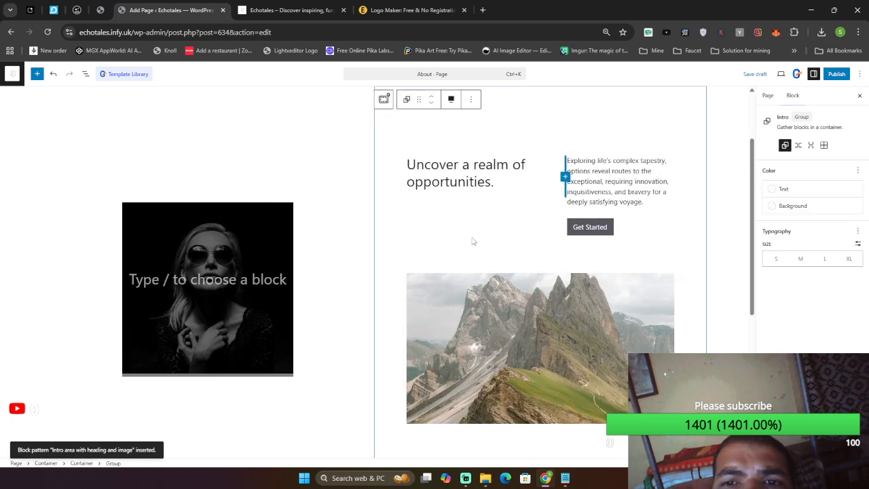
{"action": "triple_click", "coordinate": [607, 158]}
{"action": "key", "text": "ctrl+c"}
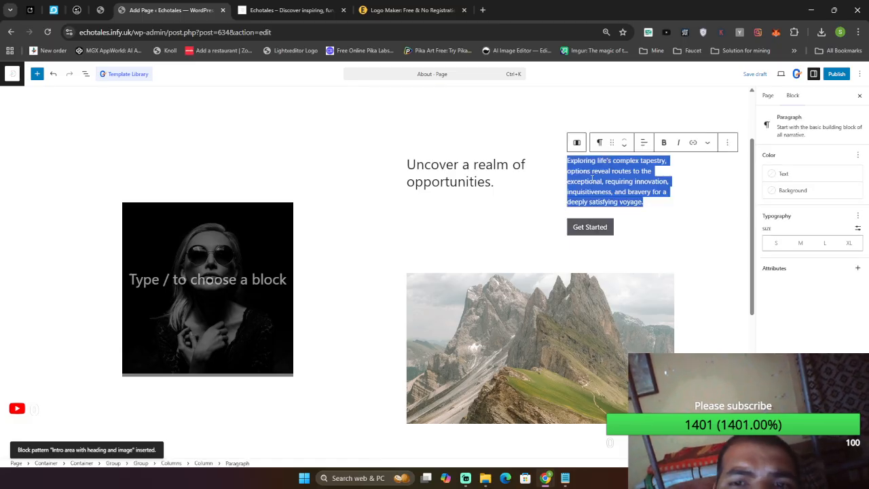
Delete the pattern's Contents group and the emptied second-column container beside the cover image.
{"action": "left_click", "coordinate": [497, 165]}
{"action": "left_click", "coordinate": [688, 238]}
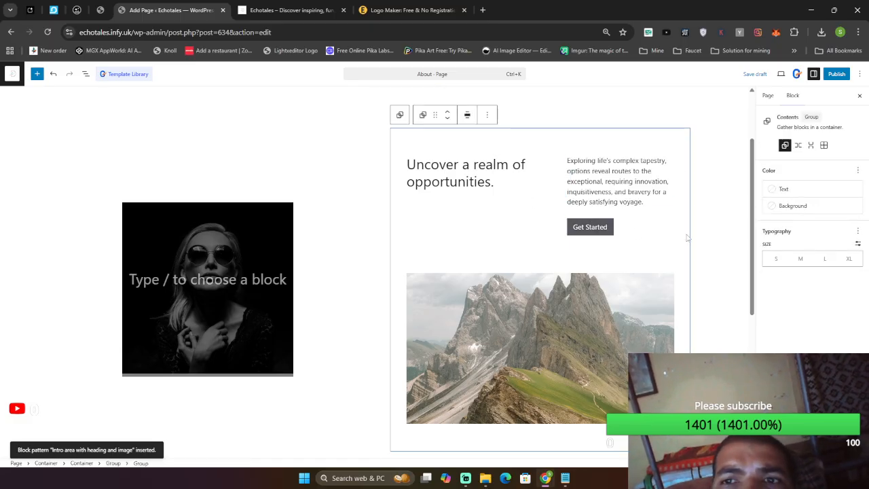
{"action": "left_click", "coordinate": [487, 114]}
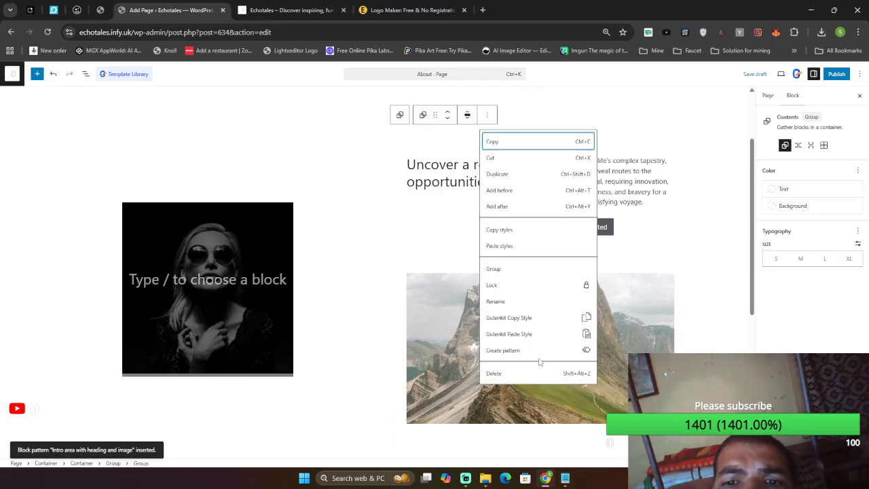
{"action": "left_click", "coordinate": [523, 373]}
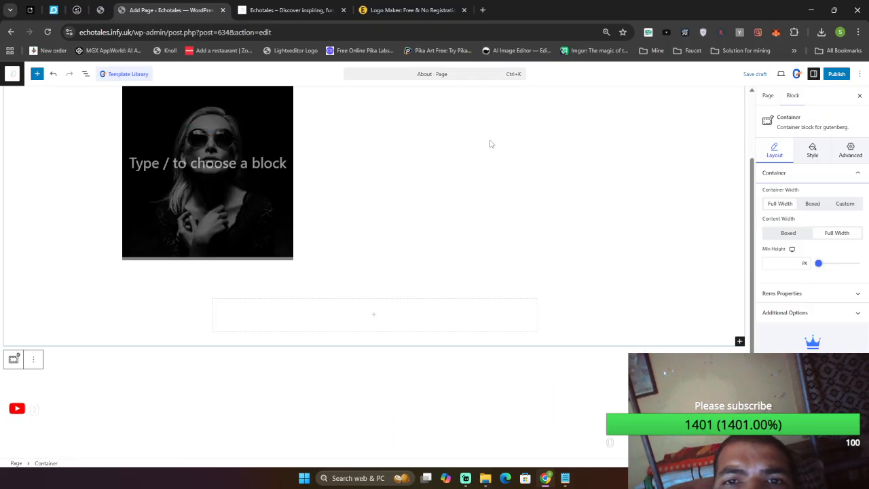
{"action": "scroll", "coordinate": [572, 258], "scroll_direction": "up", "scroll_amount": 2}
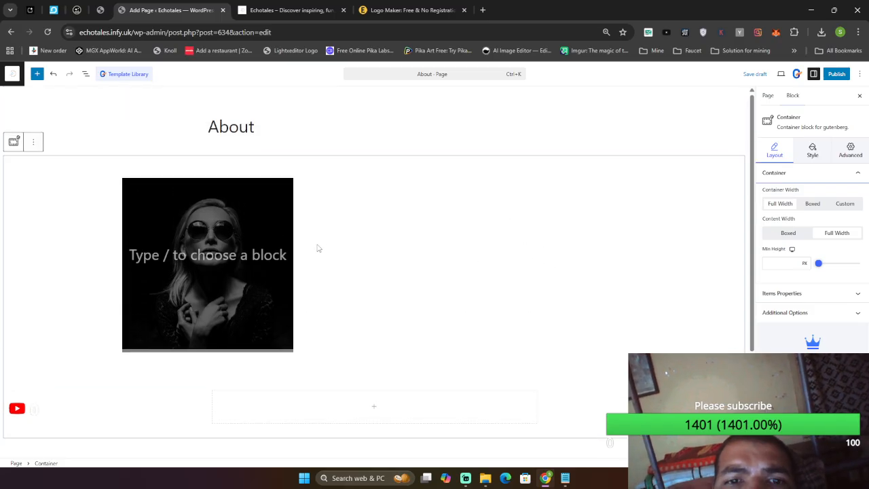
{"action": "left_click", "coordinate": [475, 231]}
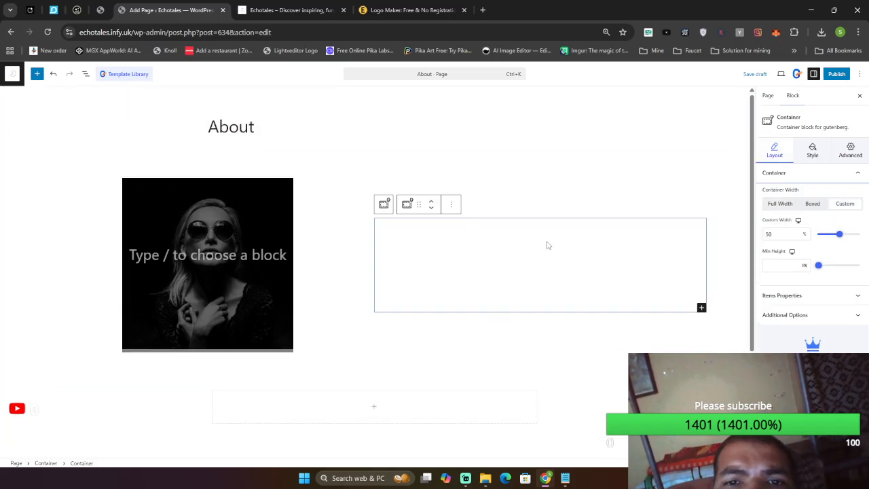
{"action": "left_click", "coordinate": [450, 204]}
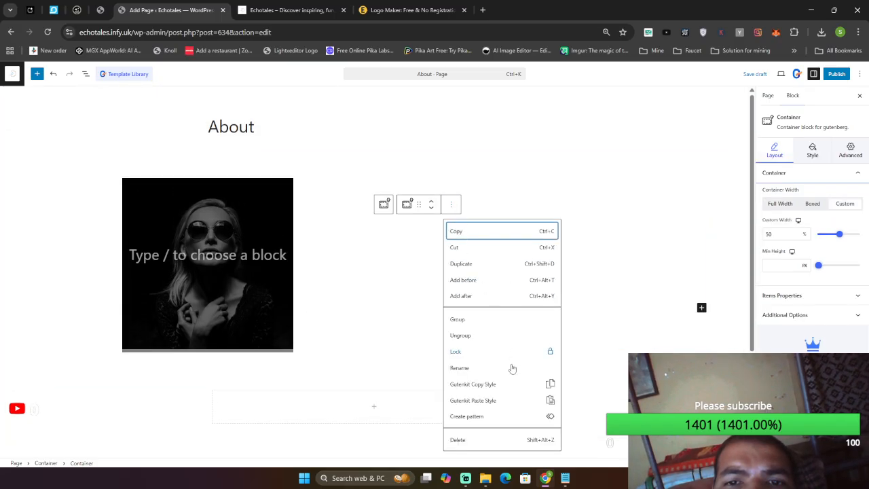
{"action": "left_click", "coordinate": [489, 441]}
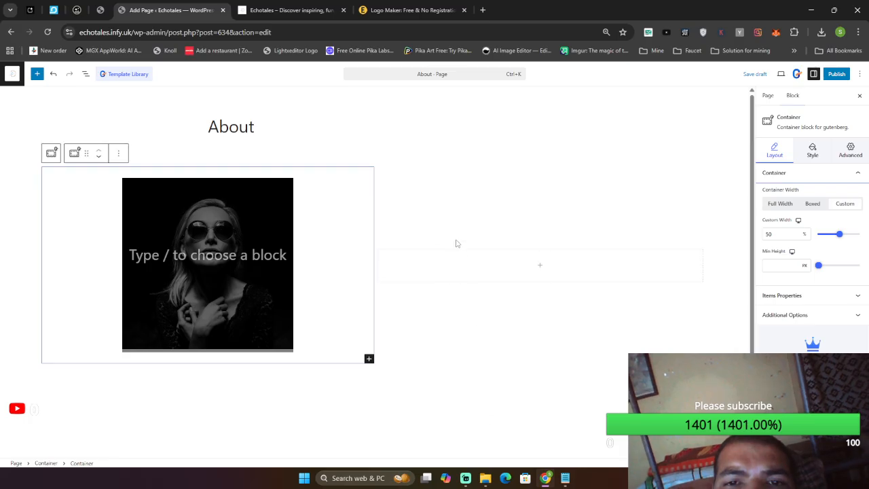
Add a Paragraph block to the empty container beside the cover image and paste the copied "Exploring life's complex tapestry" text.
{"action": "left_click", "coordinate": [542, 268]}
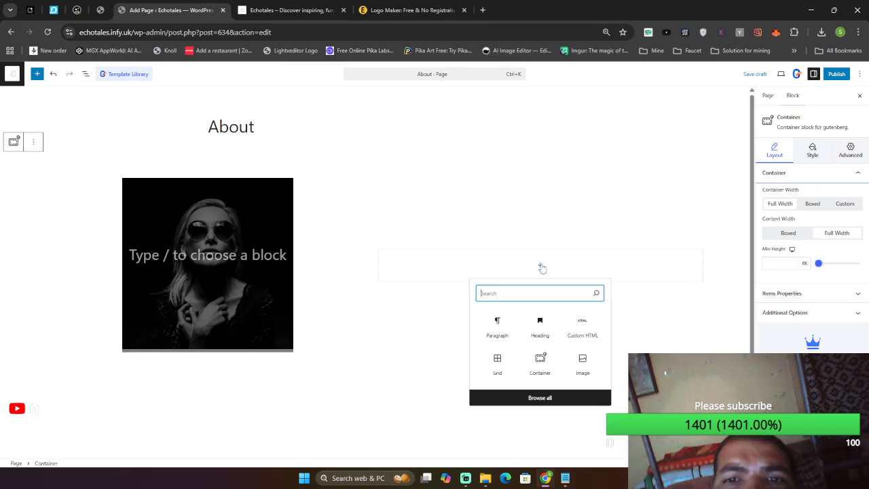
{"action": "left_click", "coordinate": [502, 326]}
{"action": "key", "text": "ctrl+v"}
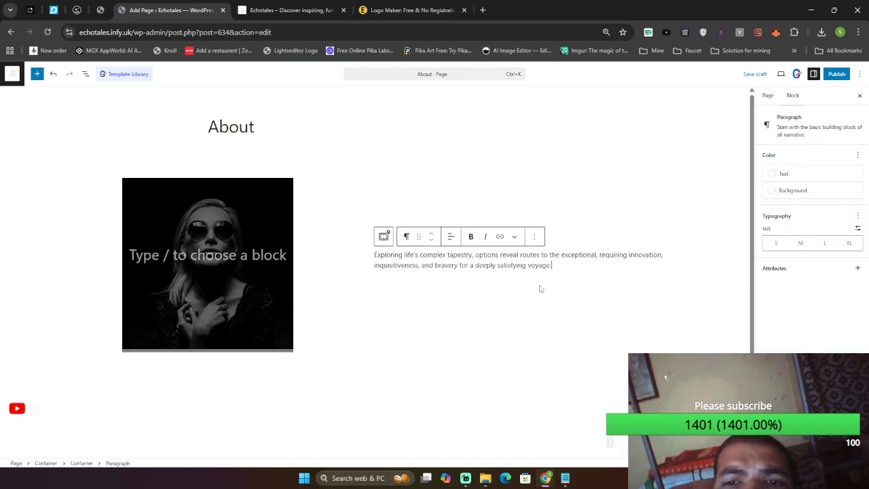
{"action": "left_click", "coordinate": [535, 335]}
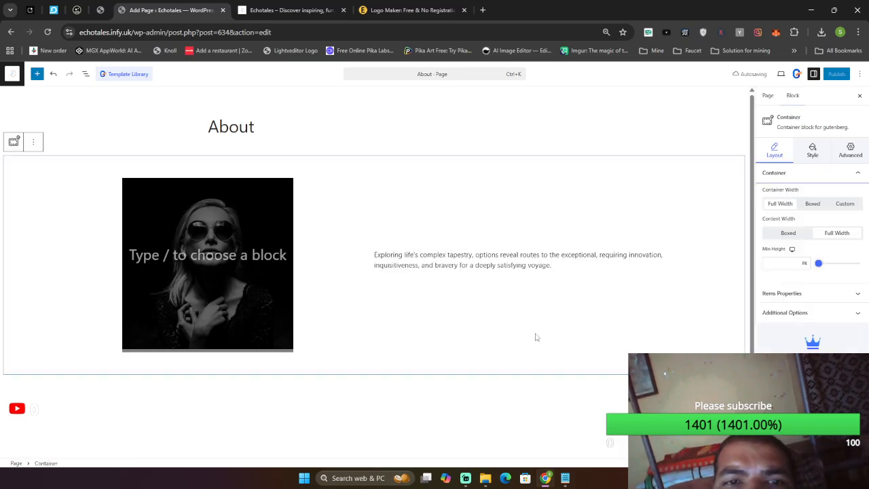
Add an empty paragraph below the container and publish the About page.
{"action": "left_click", "coordinate": [469, 411]}
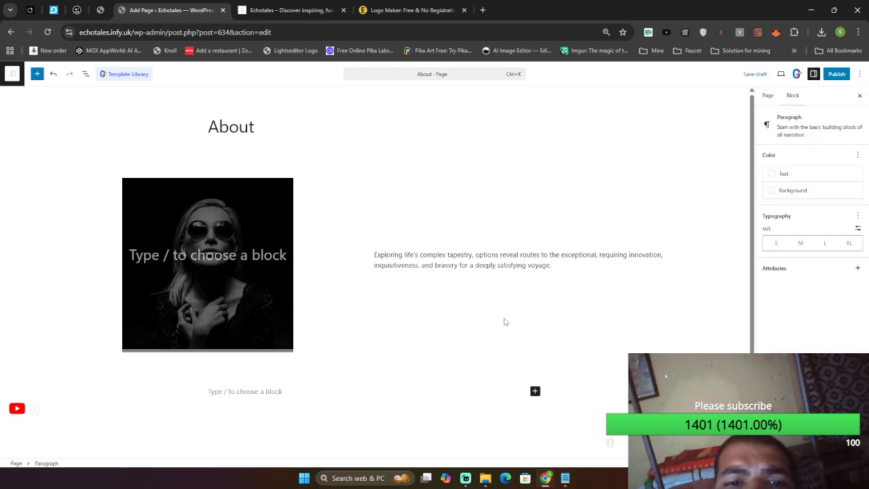
{"action": "left_click", "coordinate": [835, 74]}
{"action": "left_click", "coordinate": [834, 74]}
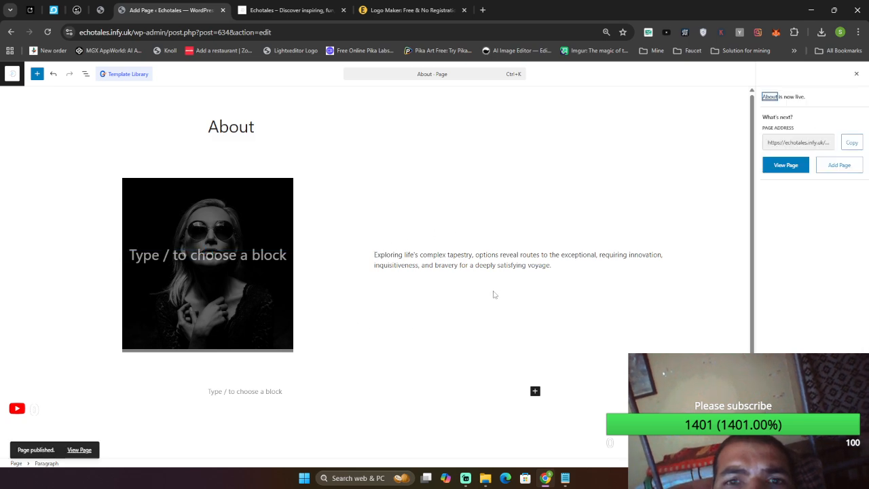
Center-align the cover block that holds the woman's portrait.
{"action": "left_click", "coordinate": [216, 253]}
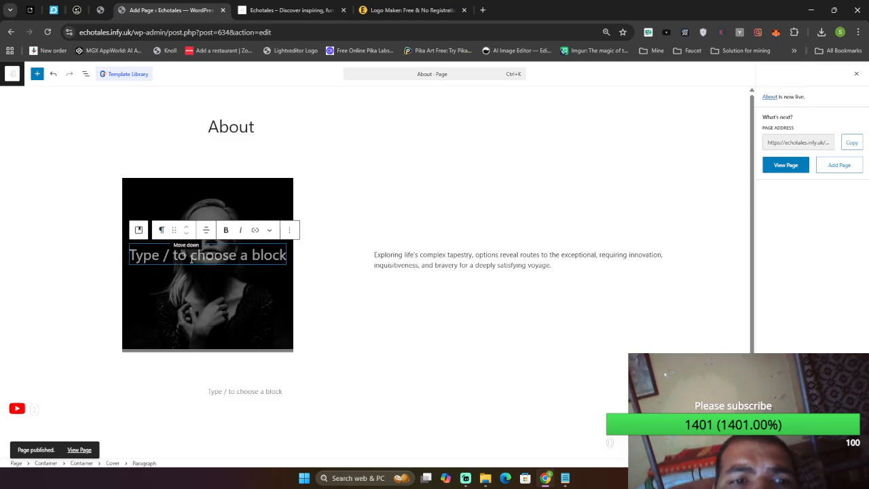
{"action": "left_click", "coordinate": [189, 295]}
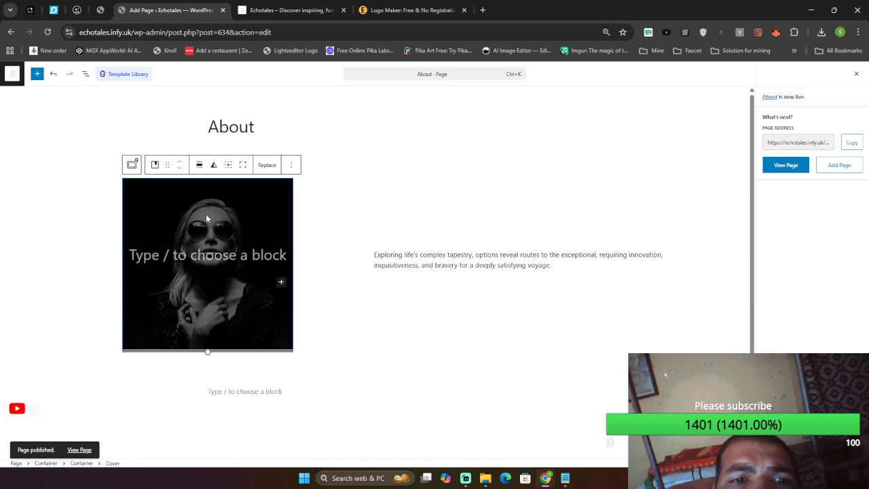
{"action": "left_click", "coordinate": [182, 264]}
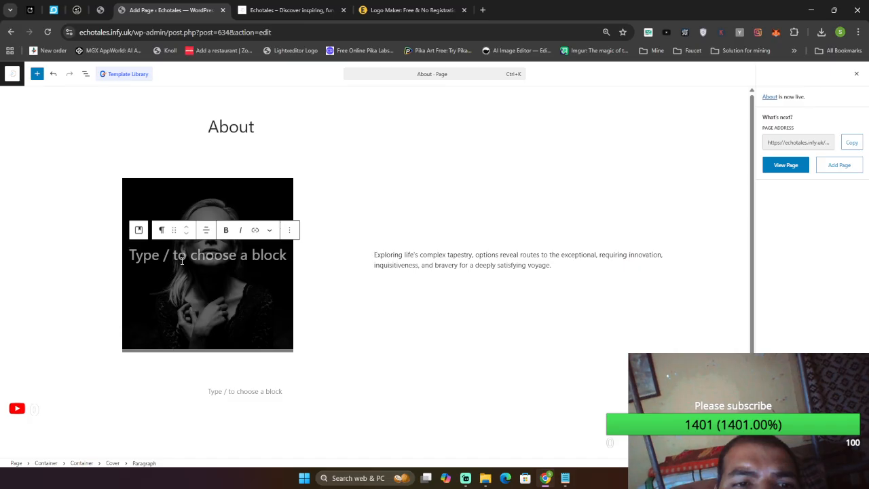
{"action": "left_click", "coordinate": [201, 186]}
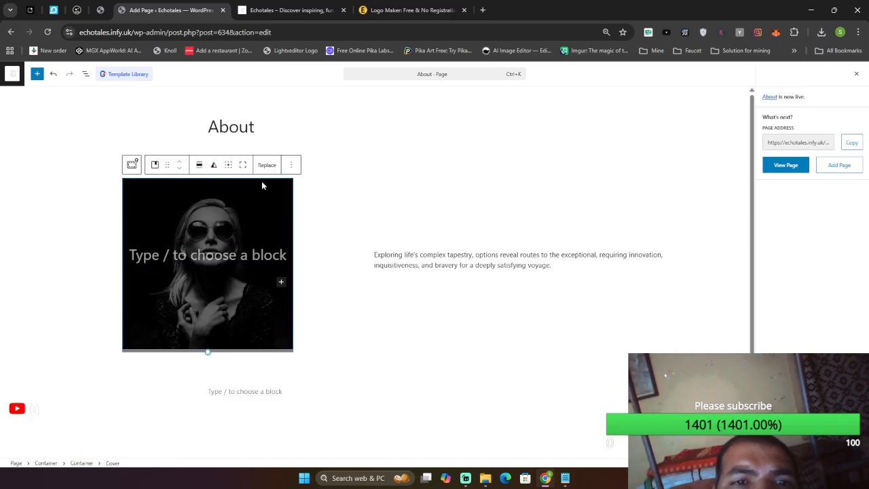
{"action": "left_click", "coordinate": [200, 166]}
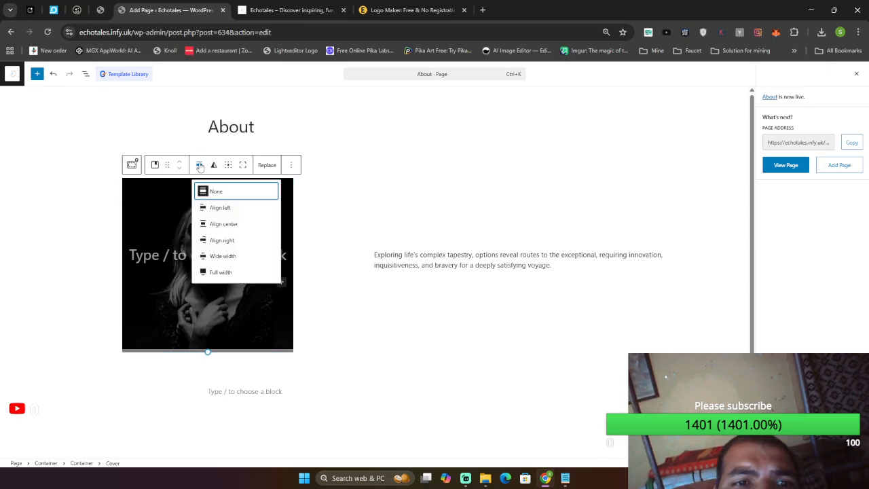
{"action": "left_click", "coordinate": [214, 227]}
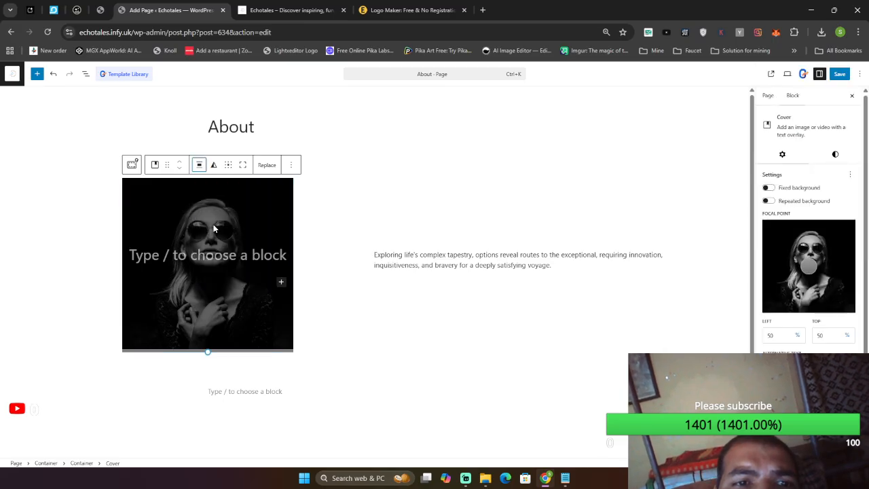
Apply the purple and yellow duotone filter to the cover image.
{"action": "left_click", "coordinate": [212, 166]}
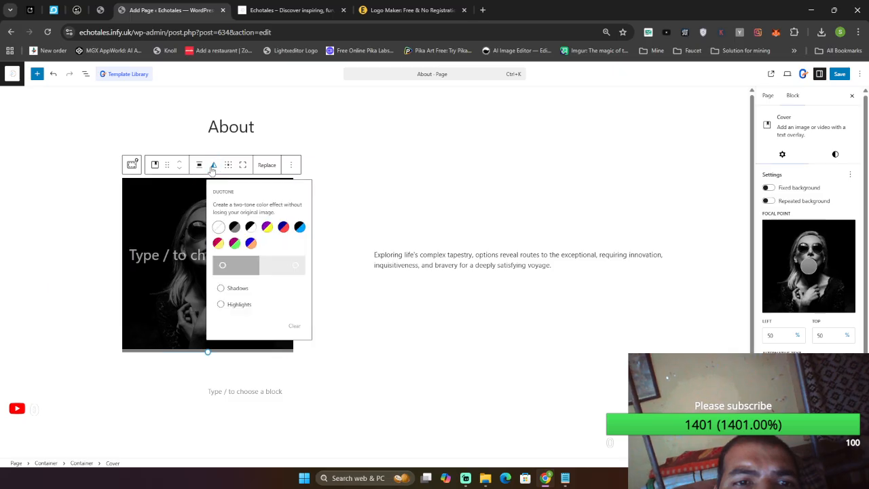
{"action": "left_click", "coordinate": [234, 227]}
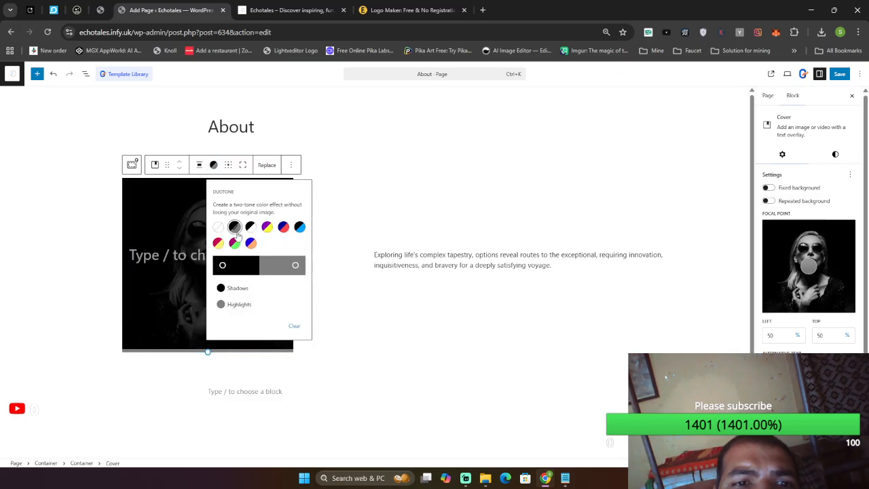
{"action": "left_click", "coordinate": [266, 227]}
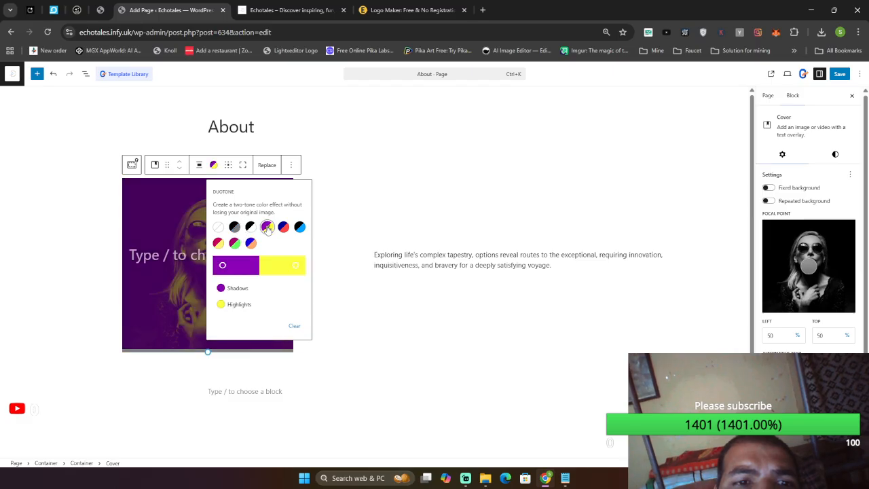
{"action": "left_click", "coordinate": [165, 207]}
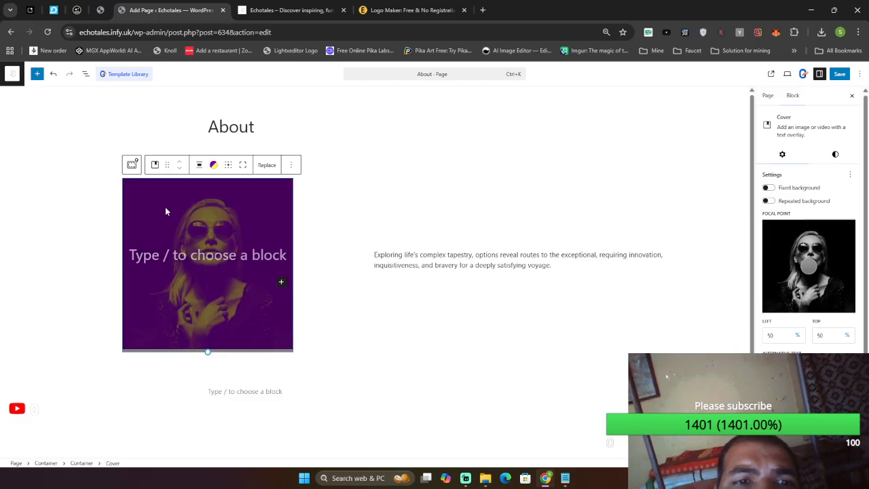
{"action": "left_click", "coordinate": [230, 166]}
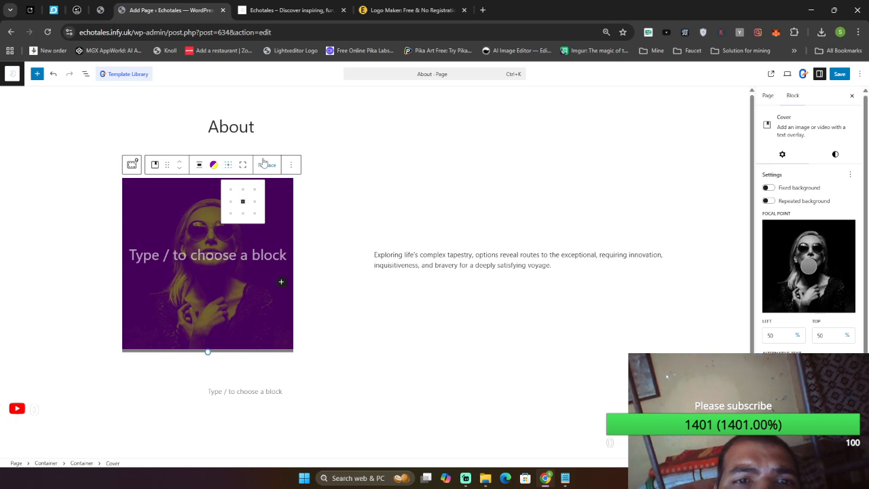
{"action": "left_click", "coordinate": [135, 165]}
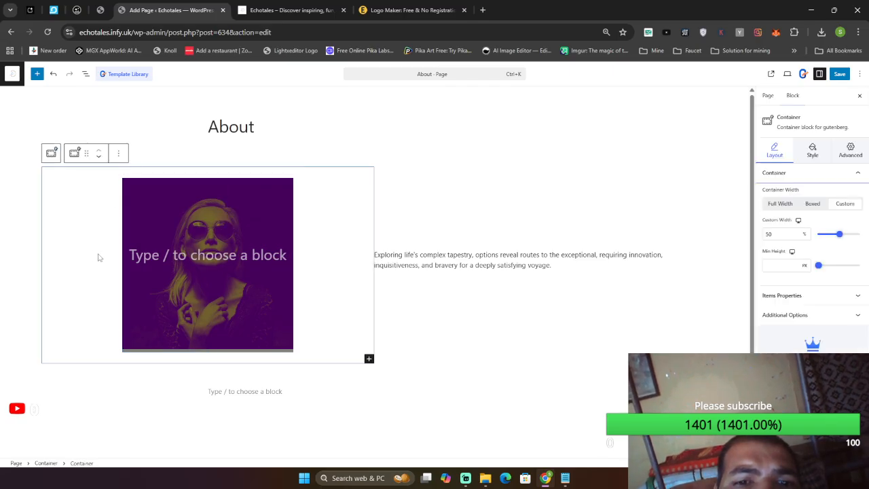
{"action": "left_click", "coordinate": [164, 244]}
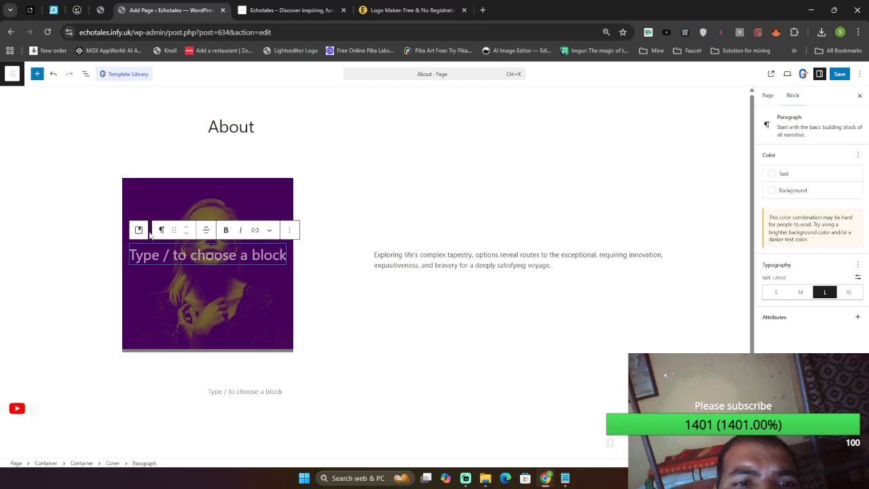
{"action": "left_click", "coordinate": [394, 357]}
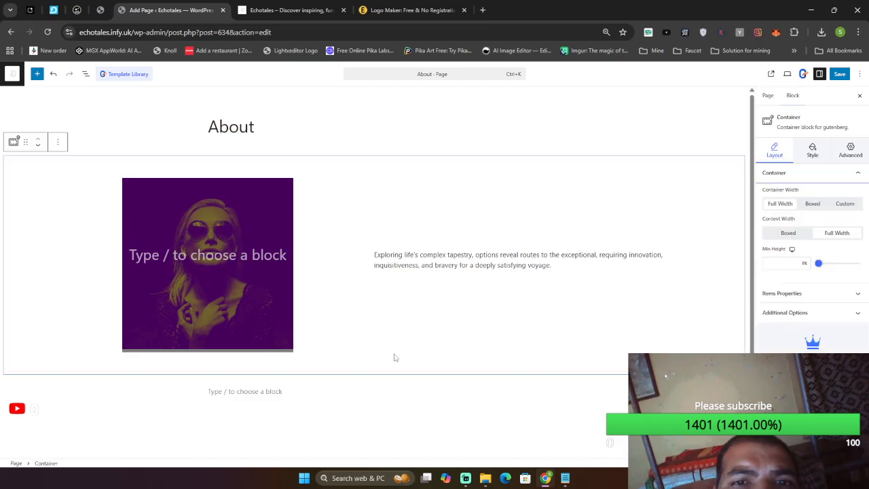
{"action": "left_click", "coordinate": [434, 427]}
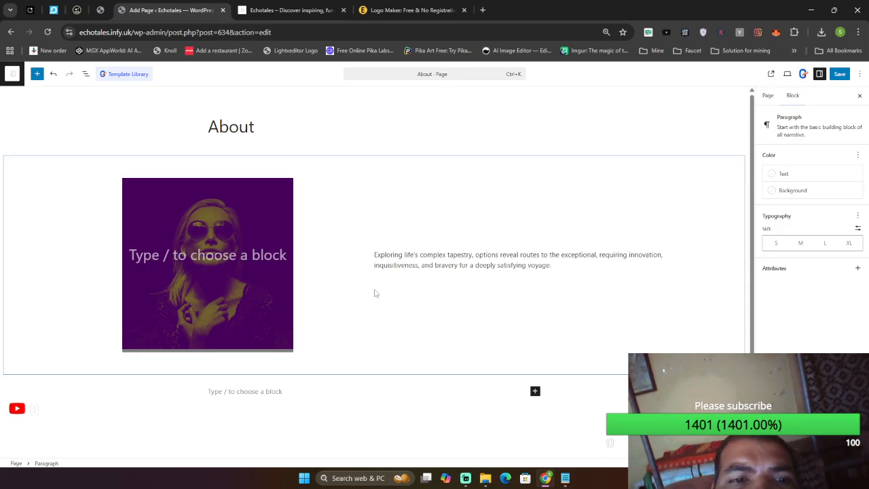
Delete the empty paragraph block over the cover image on the About page.
{"action": "left_click", "coordinate": [258, 251]}
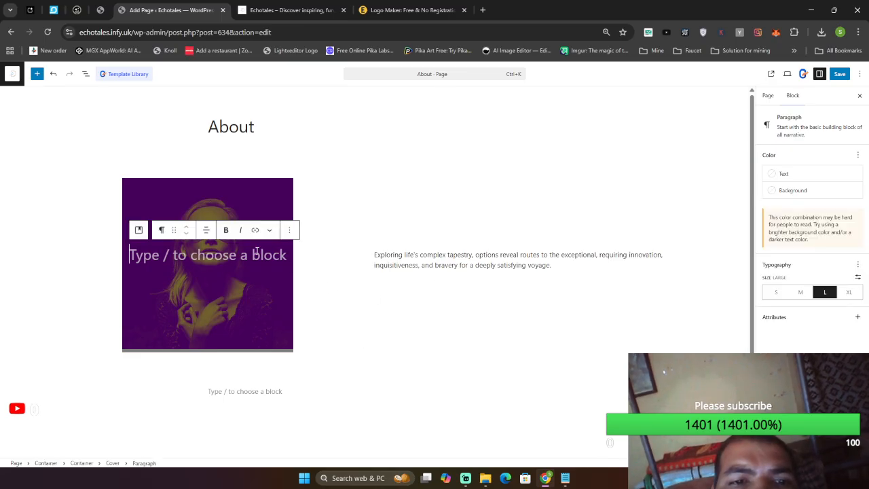
{"action": "left_click", "coordinate": [297, 231]}
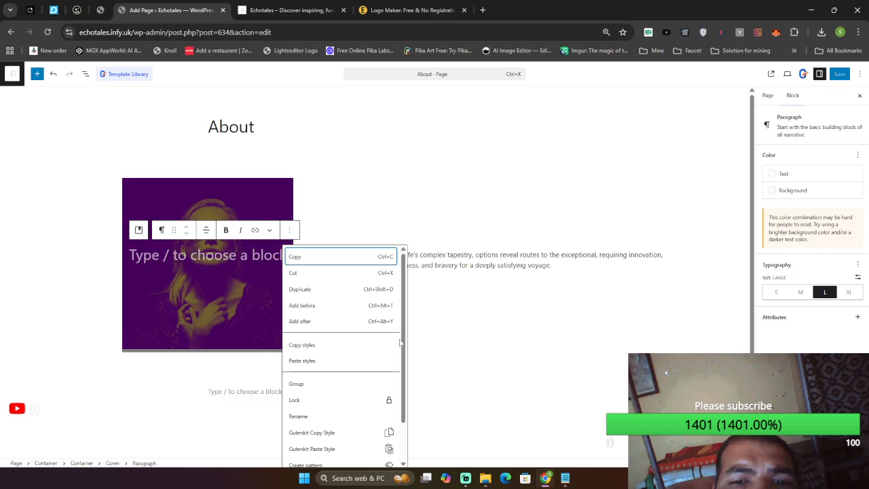
{"action": "key", "text": "Up"}
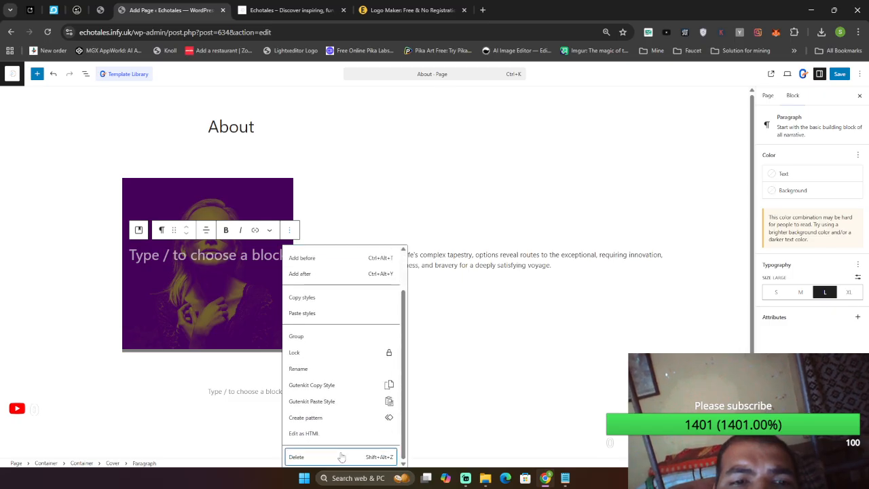
{"action": "left_click", "coordinate": [341, 458]}
{"action": "left_click", "coordinate": [304, 273]}
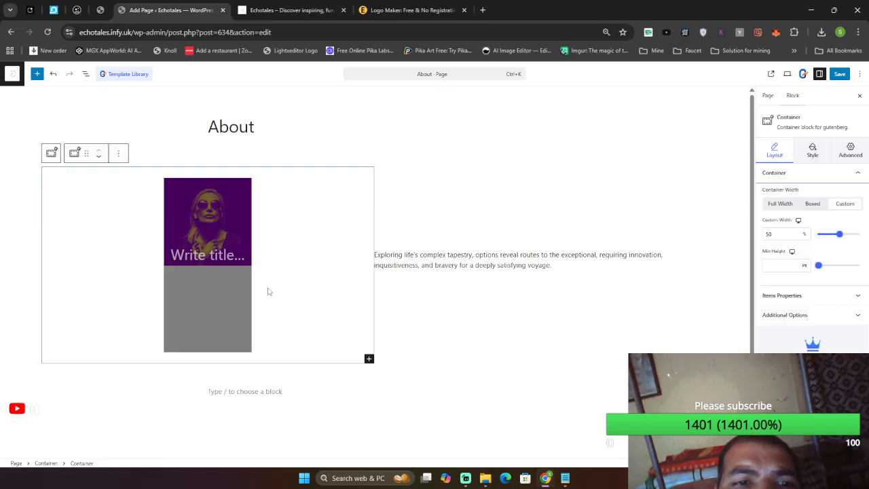
Enter "Welcome to our page!" as the title text on the cover image and save the page.
{"action": "left_click", "coordinate": [221, 255]}
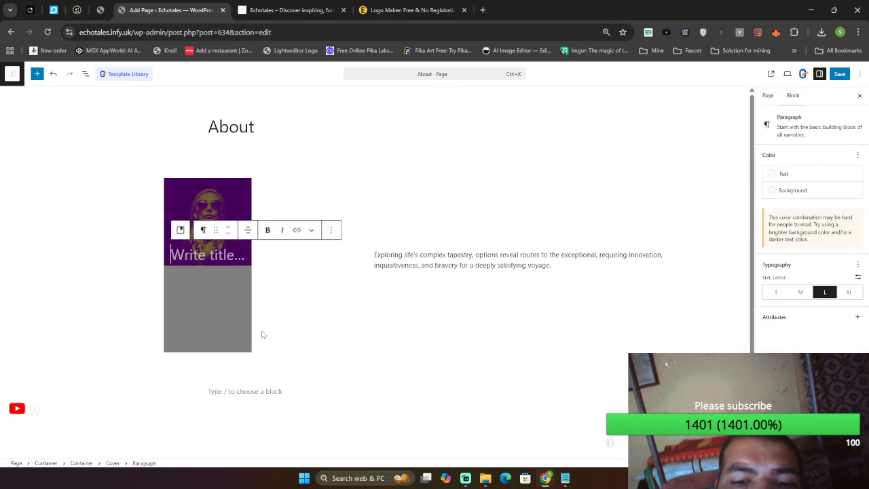
{"action": "type", "text": "Welcome "}
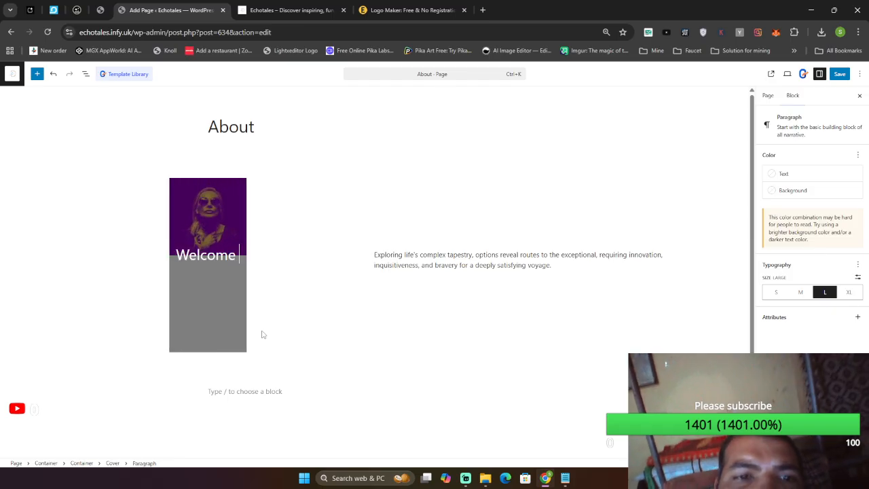
{"action": "type", "text": "to out"}
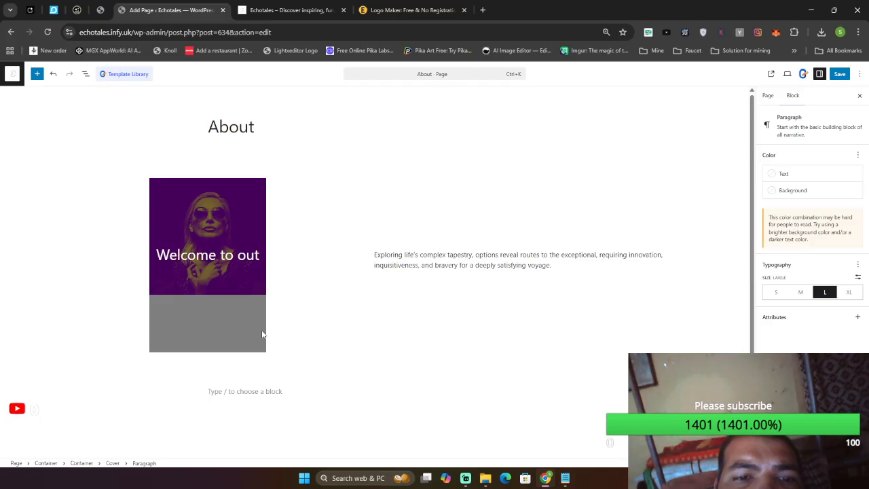
{"action": "key", "text": "BackSpace"}
{"action": "type", "text": "r page"}
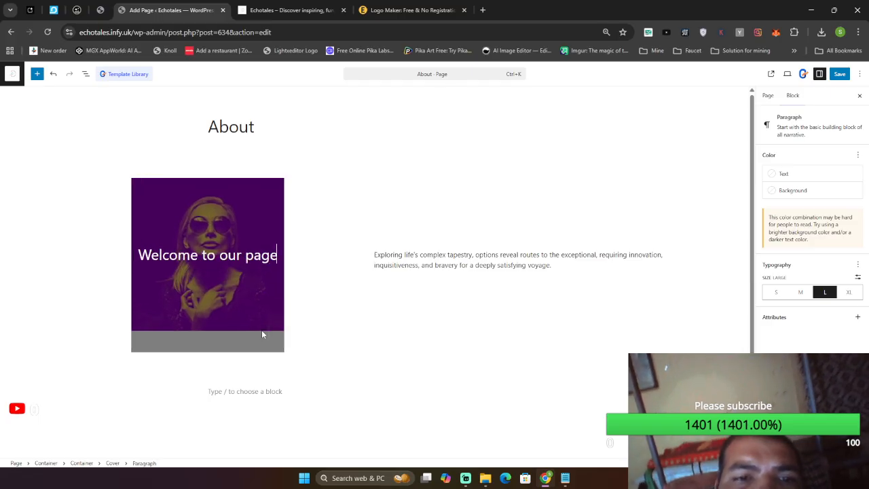
{"action": "type", "text": "."}
{"action": "key", "text": "BackSpace"}
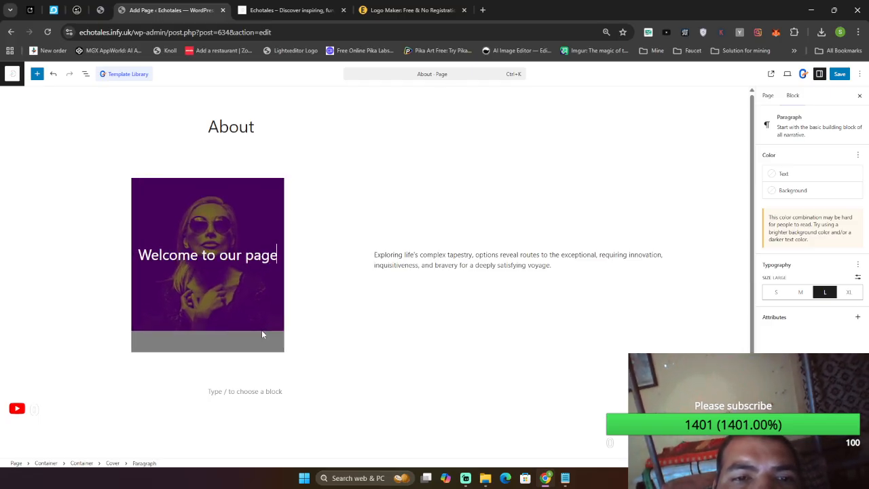
{"action": "type", "text": "!"}
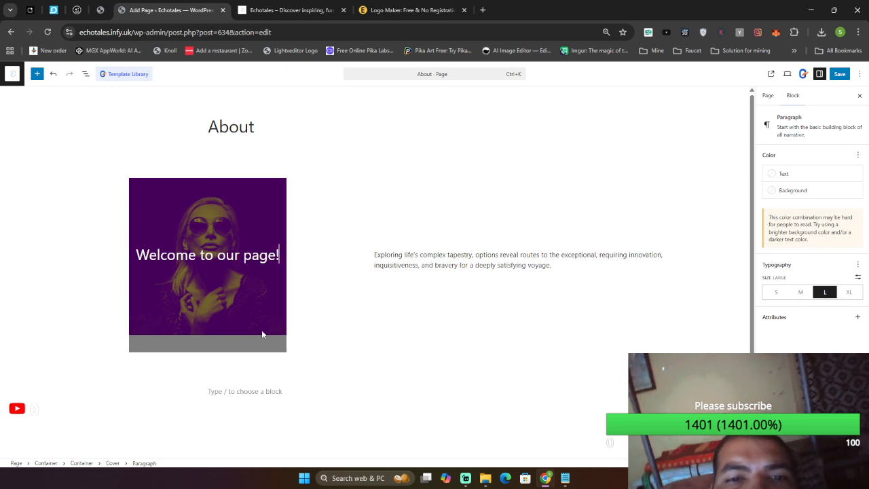
{"action": "left_click", "coordinate": [475, 365]}
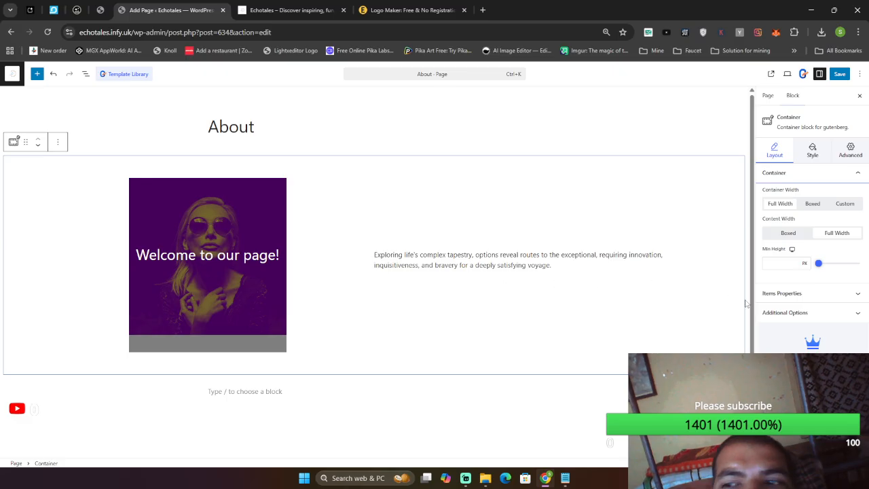
{"action": "left_click", "coordinate": [840, 74]}
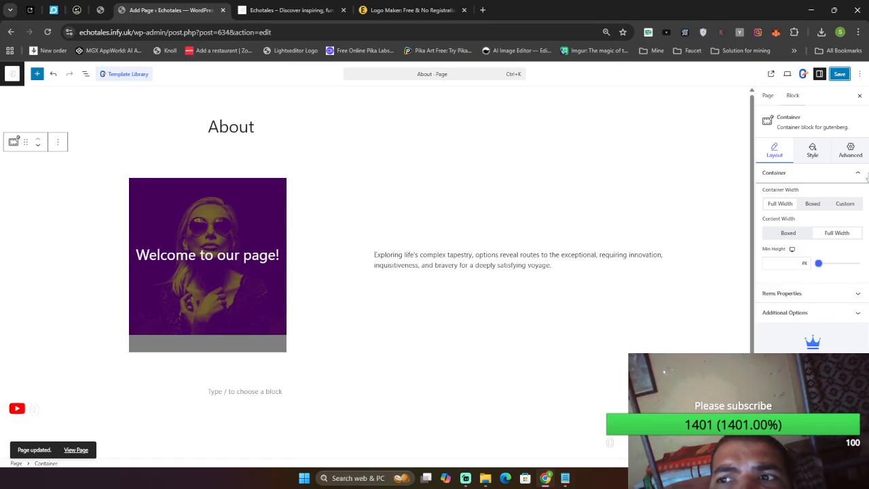
Try a boxed container width and a boxed content width of 890 px and 2000 px, restoring full width for both.
{"action": "left_click", "coordinate": [808, 203]}
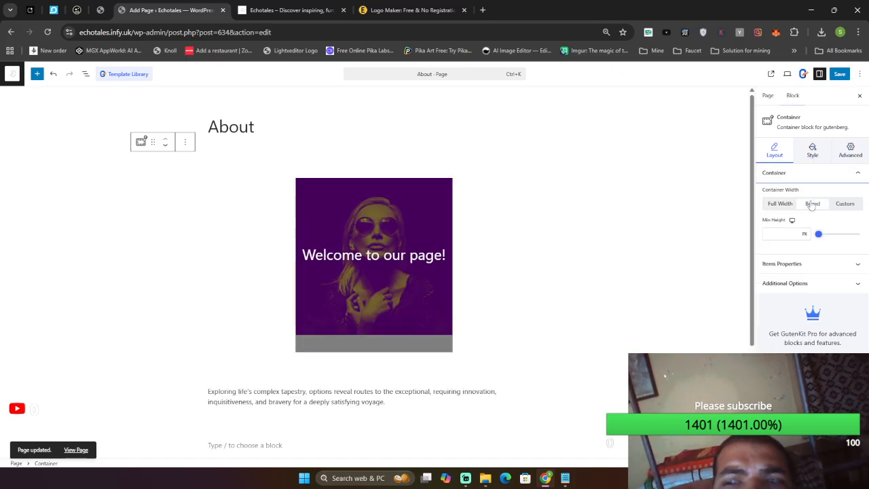
{"action": "left_click", "coordinate": [781, 205]}
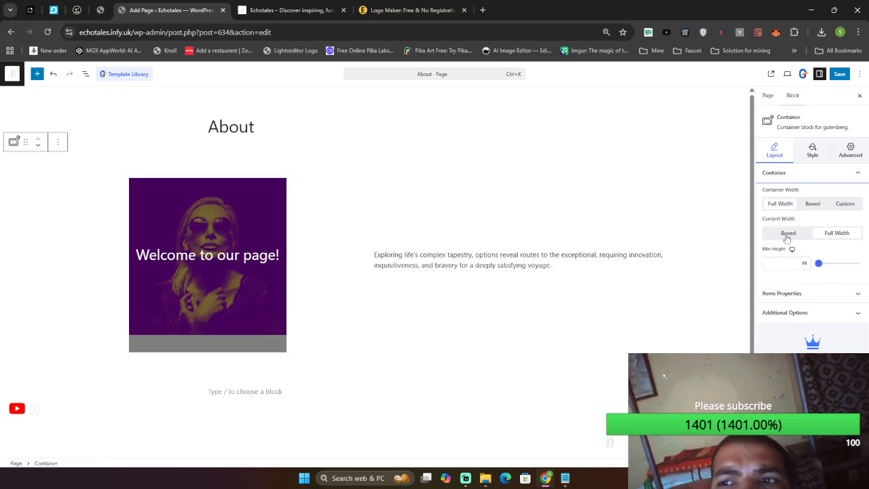
{"action": "left_click", "coordinate": [787, 234]}
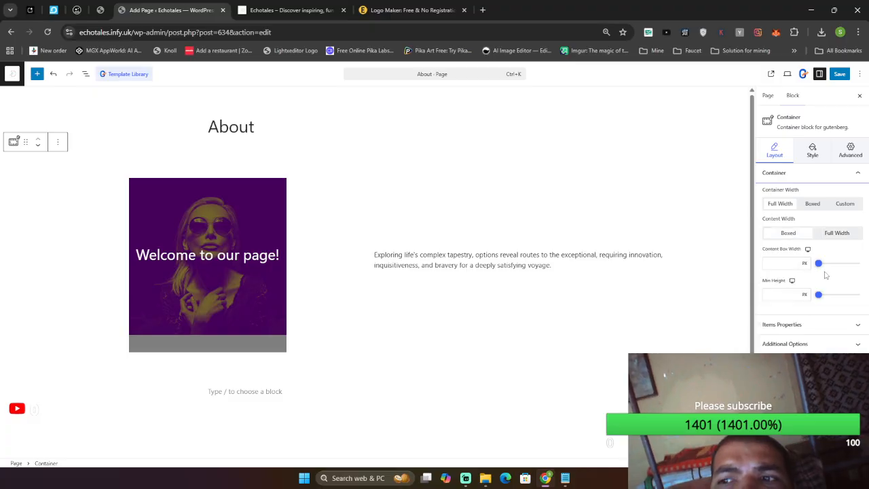
{"action": "left_click_drag", "start_coordinate": [818, 263], "coordinate": [838, 265]}
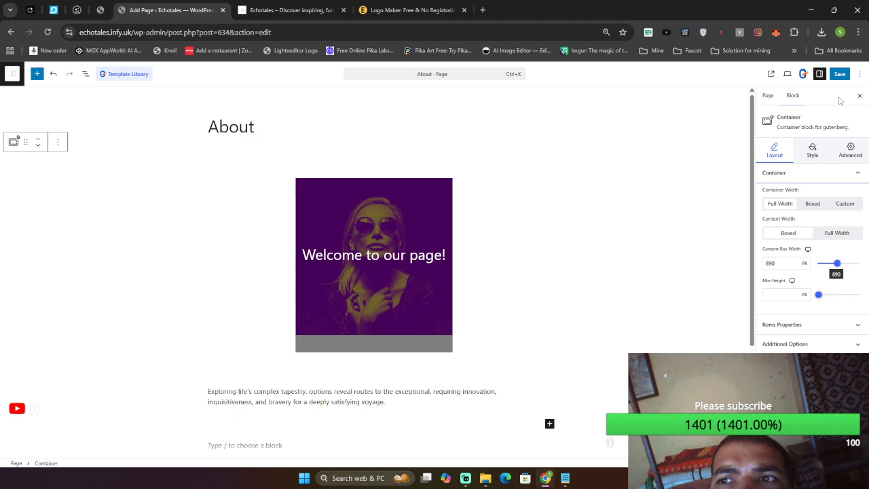
{"action": "left_click", "coordinate": [819, 73]}
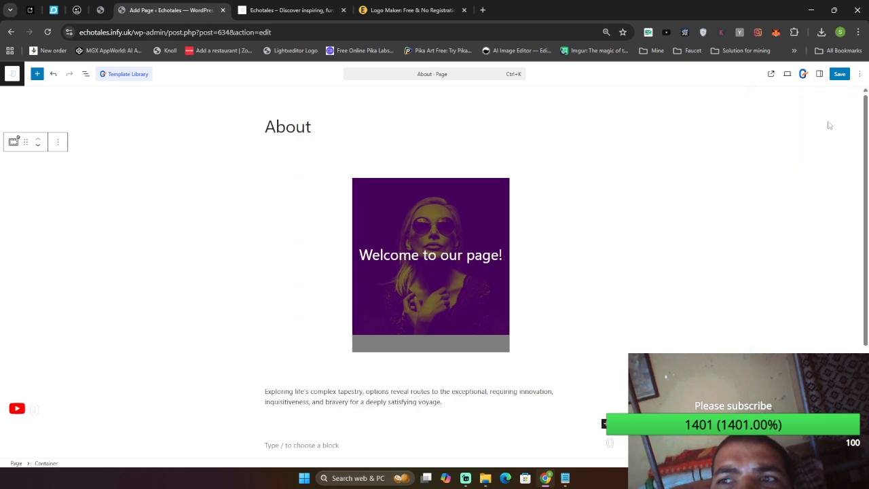
{"action": "left_click", "coordinate": [820, 75]}
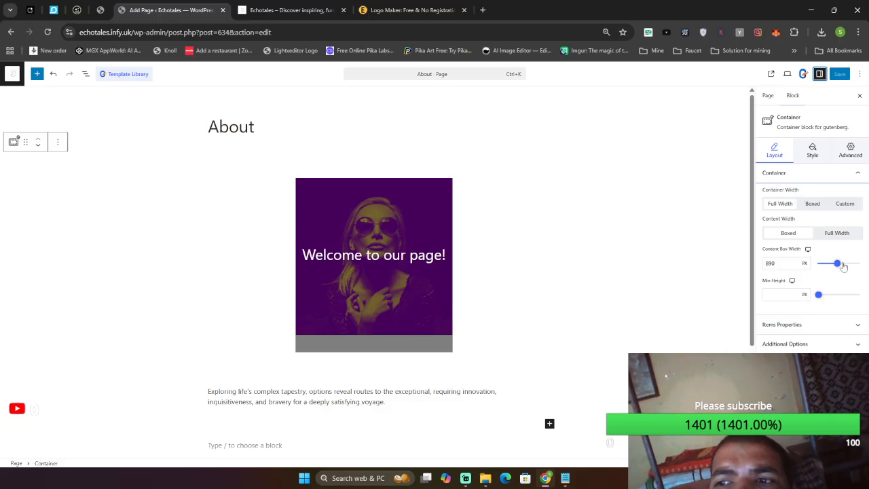
{"action": "left_click_drag", "start_coordinate": [838, 264], "coordinate": [864, 266]}
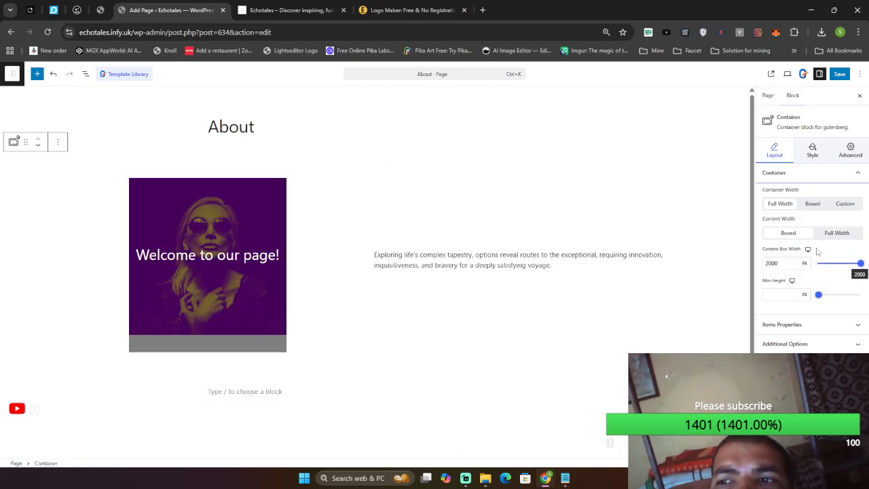
{"action": "left_click", "coordinate": [837, 237]}
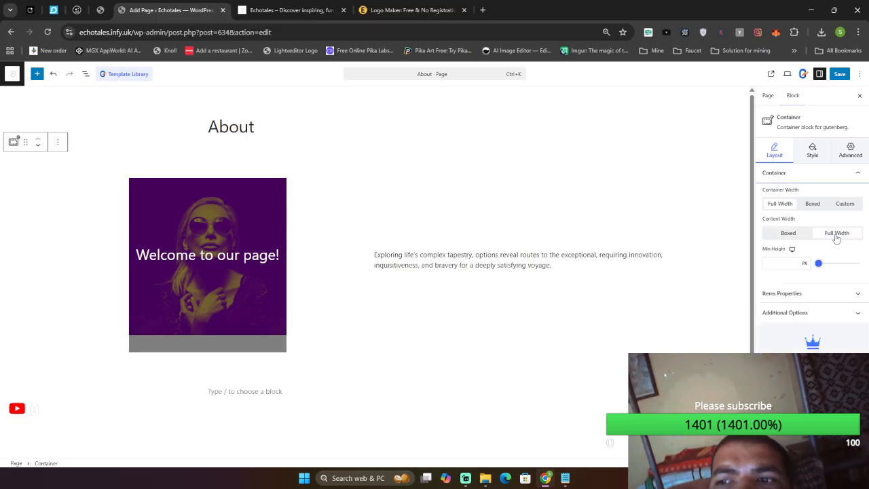
Set the outer container's minimum height to 0 px and save the page.
{"action": "mouse_move", "coordinate": [819, 264]}
{"action": "left_mouse_down"}
{"action": "mouse_move", "coordinate": [839, 265]}
{"action": "mouse_move", "coordinate": [819, 265]}
{"action": "left_mouse_up"}
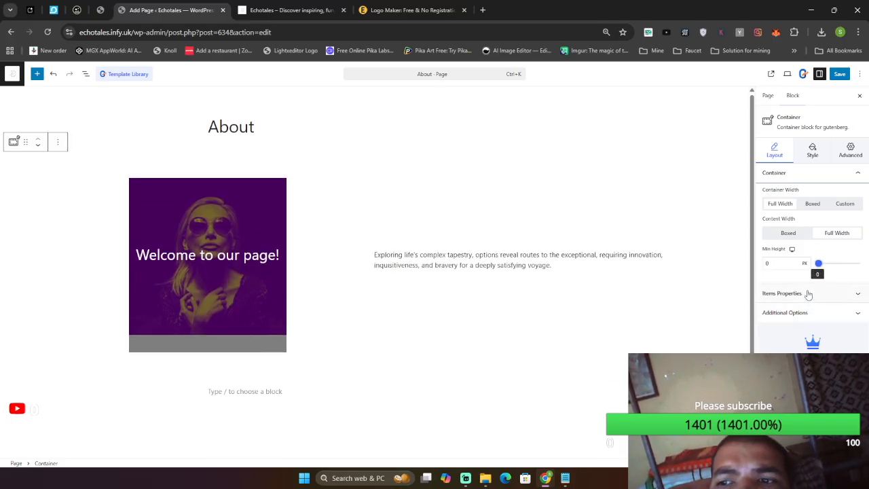
{"action": "left_click", "coordinate": [808, 293]}
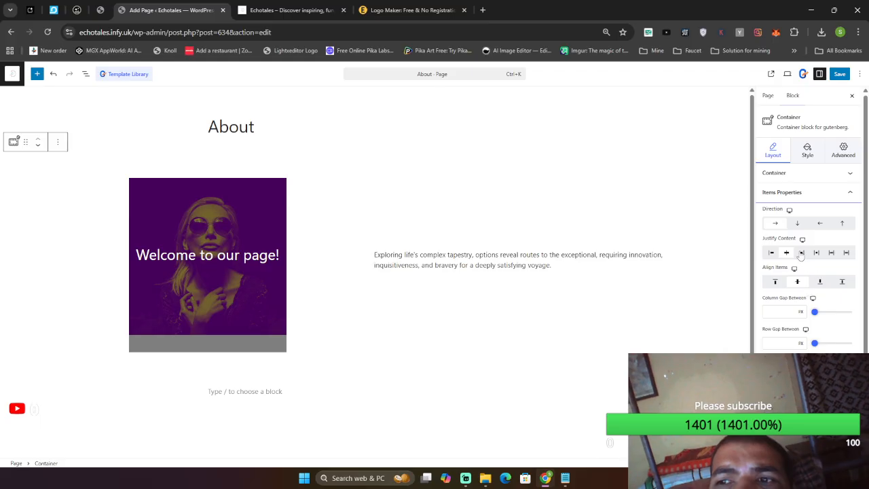
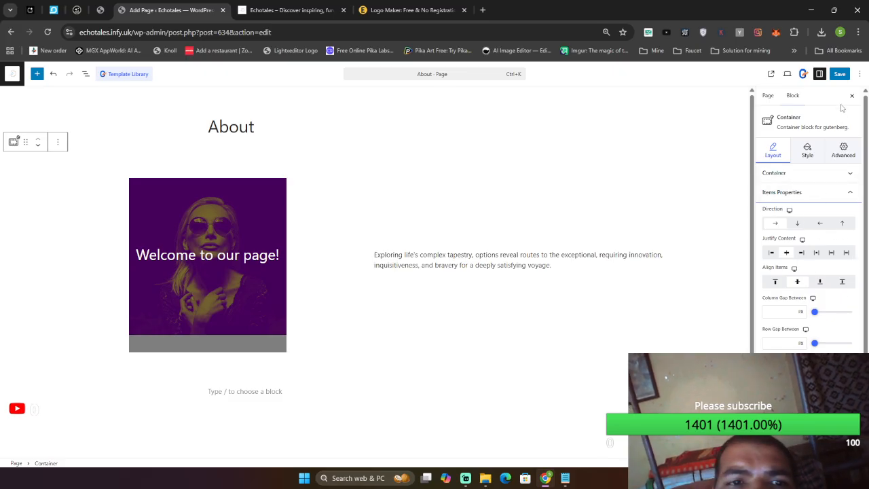
{"action": "left_click", "coordinate": [840, 74]}
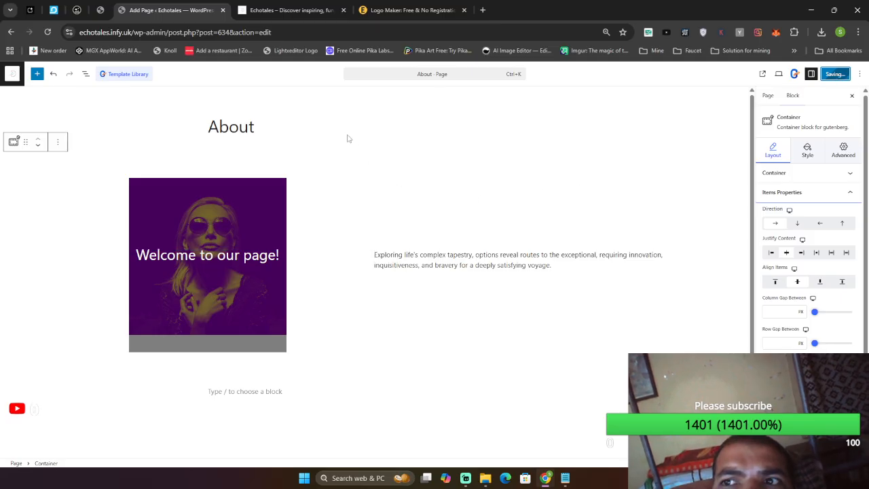
Reload the live Echotales homepage to check it and return to the page editor.
{"action": "left_click", "coordinate": [299, 8]}
{"action": "left_click", "coordinate": [47, 32]}
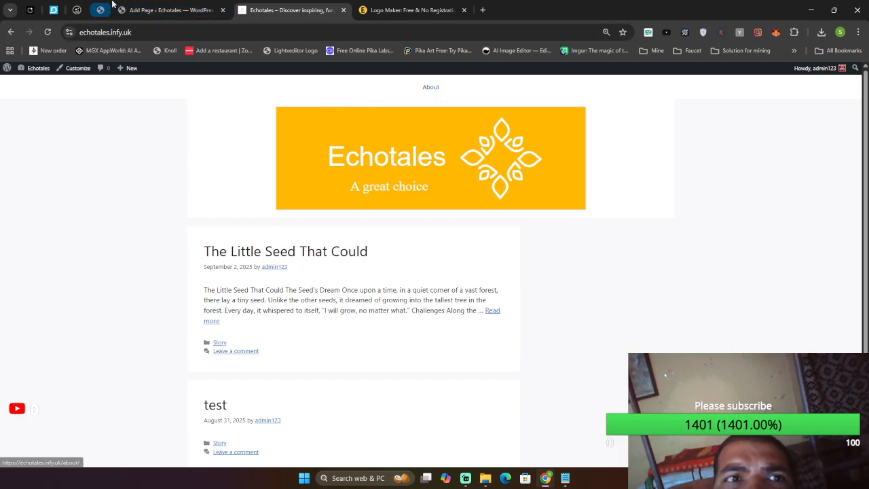
{"action": "left_click", "coordinate": [156, 4]}
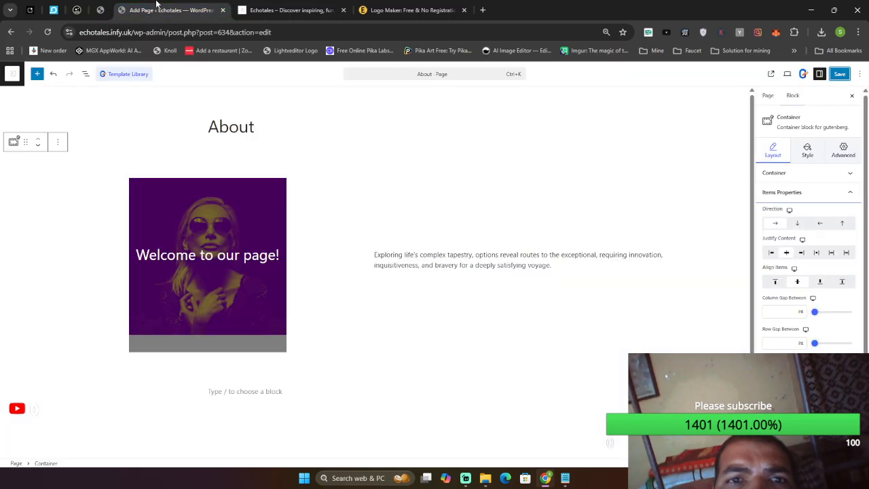
Leave the page editor and open the theme Customizer for the site.
{"action": "left_click", "coordinate": [12, 77]}
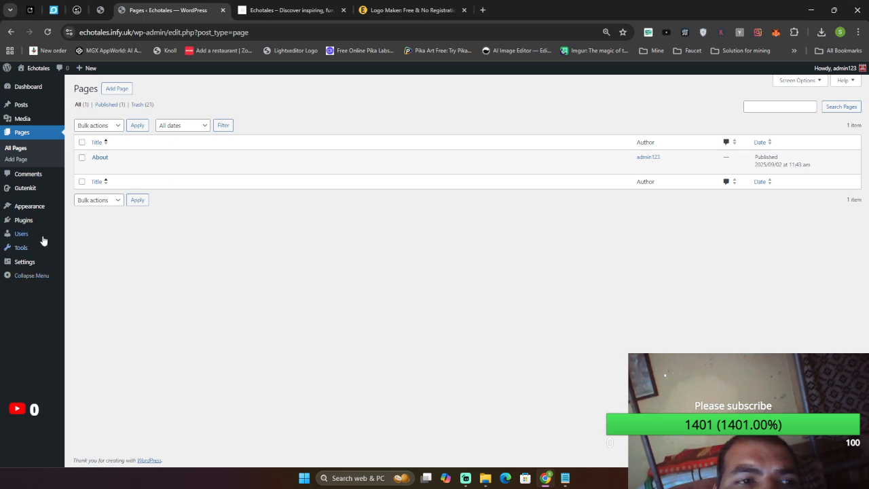
{"action": "mouse_move", "coordinate": [41, 212]}
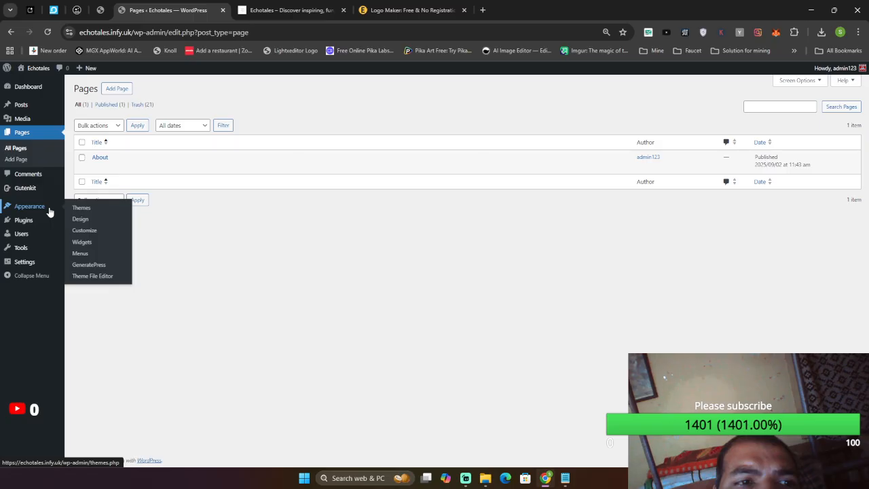
{"action": "left_click", "coordinate": [95, 233]}
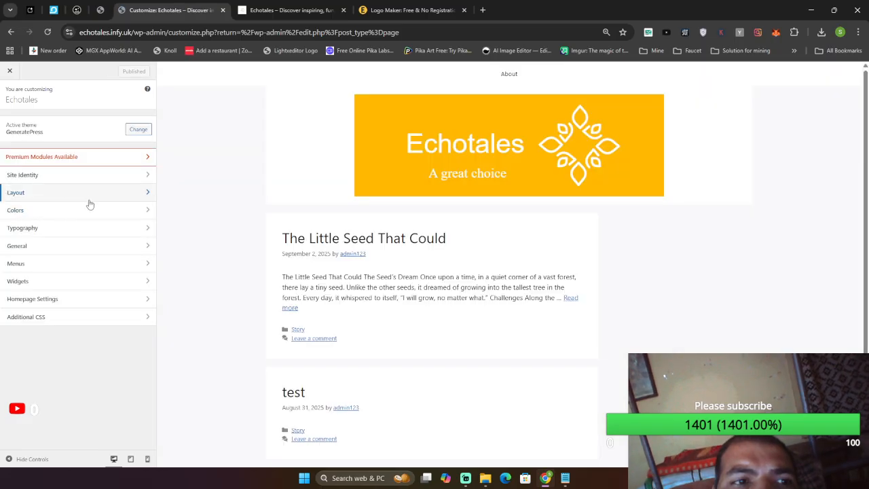
Look over the theme's header layout settings and open the primary navigation layout settings, checking the inner width options.
{"action": "left_click", "coordinate": [76, 194]}
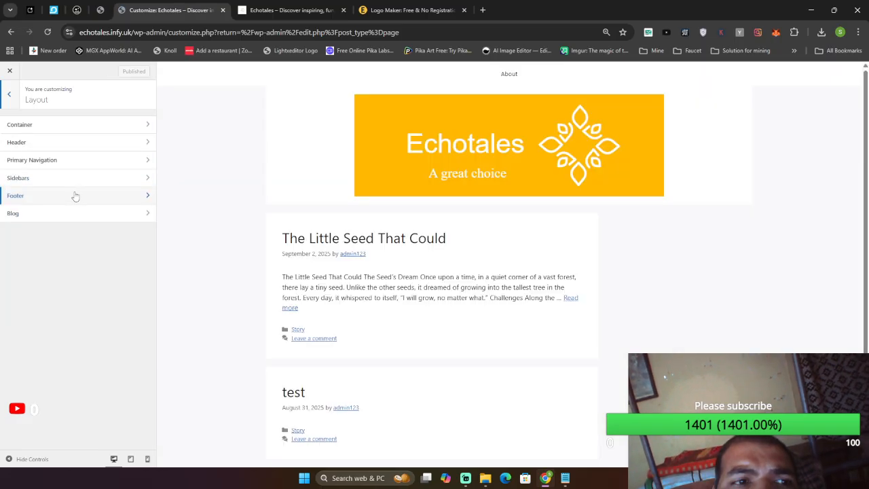
{"action": "left_click", "coordinate": [97, 144]}
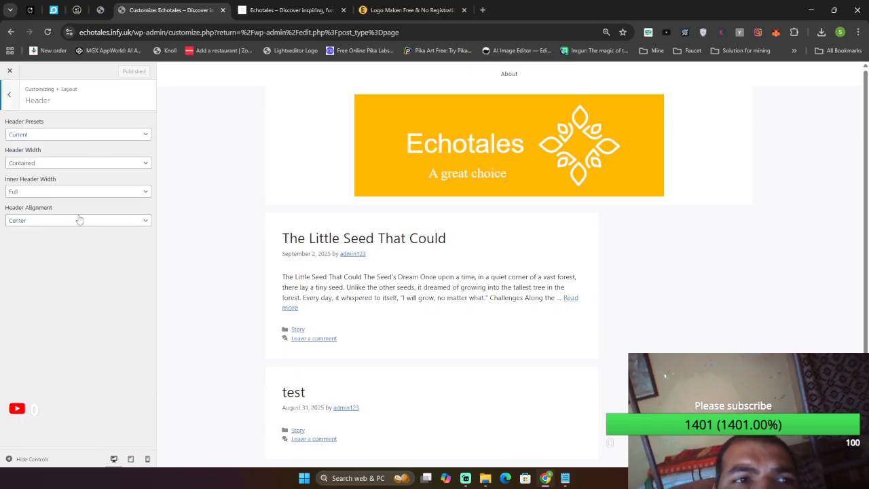
{"action": "left_click", "coordinate": [9, 95]}
{"action": "left_click", "coordinate": [41, 158]}
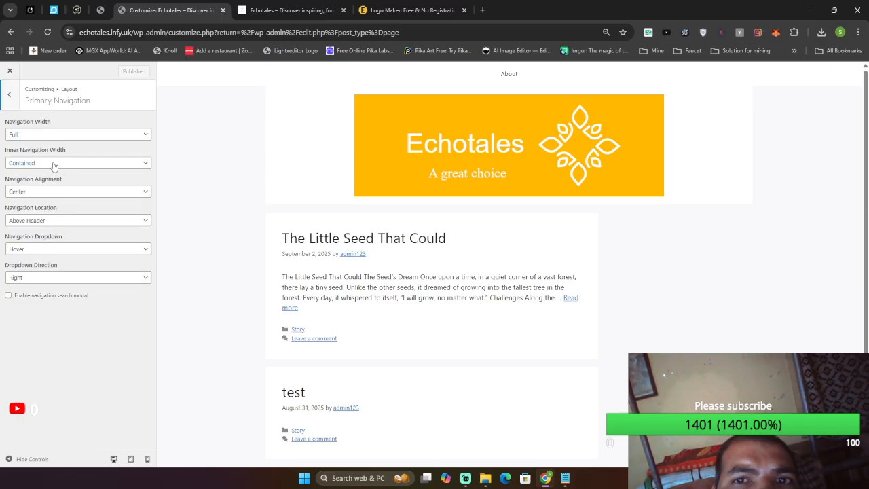
{"action": "left_click", "coordinate": [54, 165]}
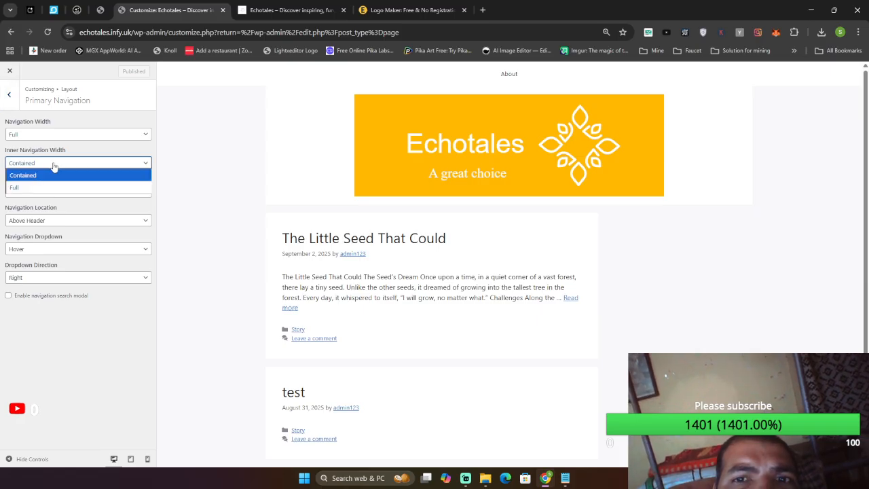
{"action": "left_click", "coordinate": [55, 165]}
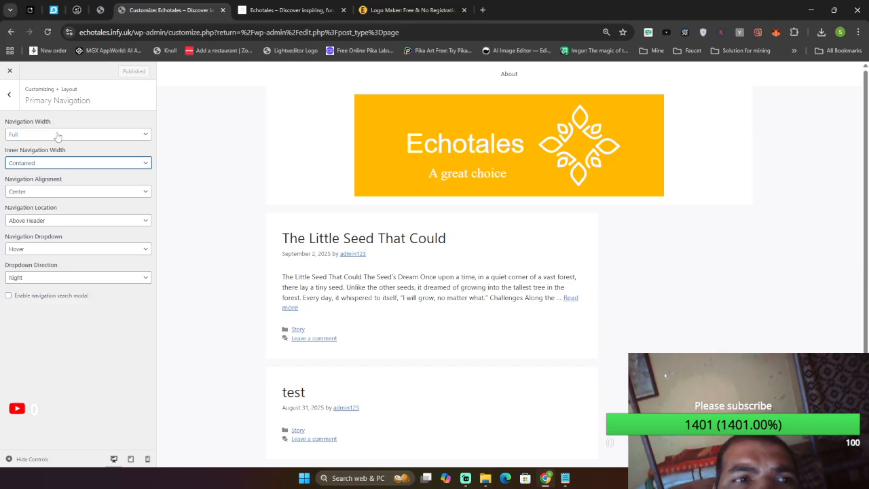
Try a Contained navigation width, restore it to Full, and try a Full inner navigation width.
{"action": "left_click", "coordinate": [70, 138]}
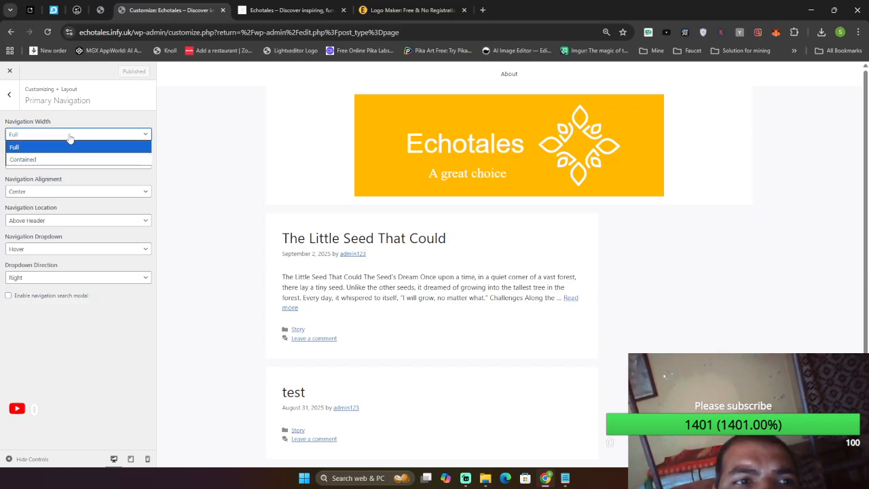
{"action": "left_click", "coordinate": [66, 159]}
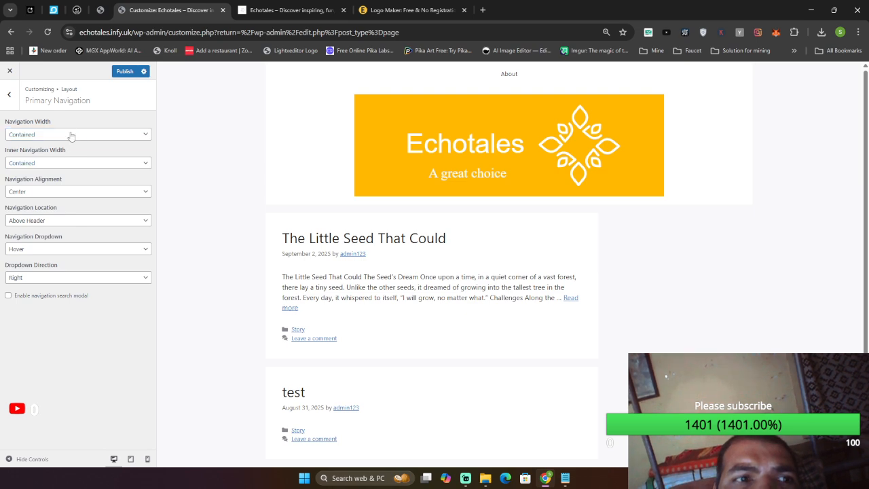
{"action": "left_click", "coordinate": [70, 135]}
{"action": "left_click", "coordinate": [45, 148]}
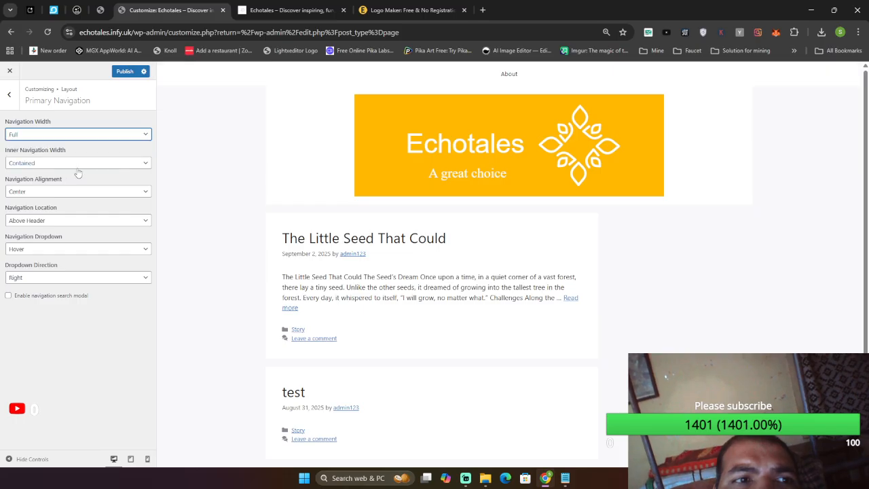
{"action": "left_click", "coordinate": [79, 164]}
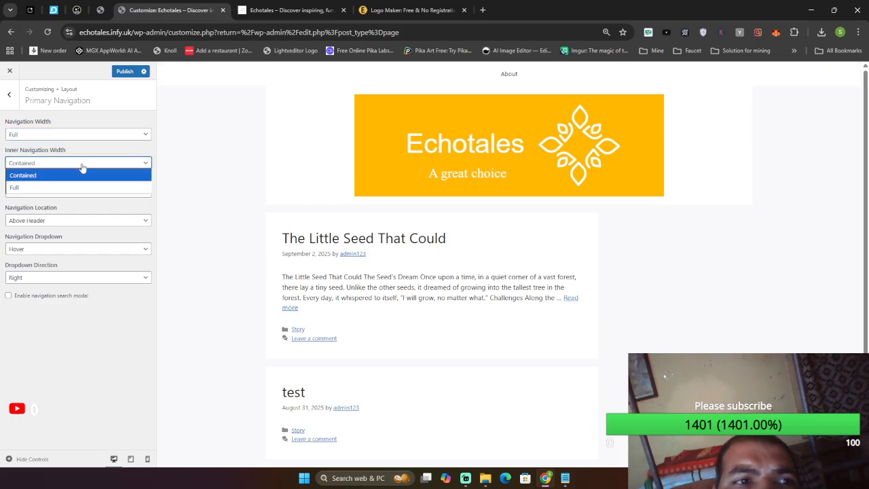
{"action": "left_click", "coordinate": [70, 188]}
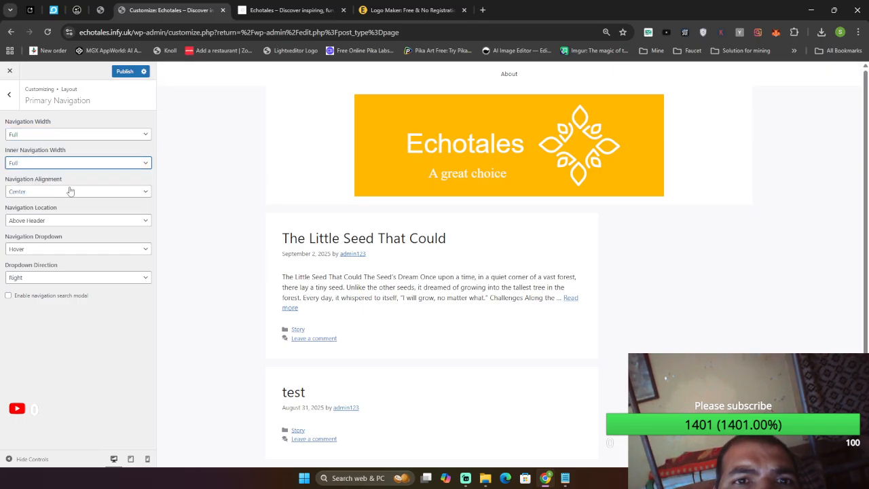
Set both the navigation width and the inner navigation width to Contained.
{"action": "left_click", "coordinate": [83, 137]}
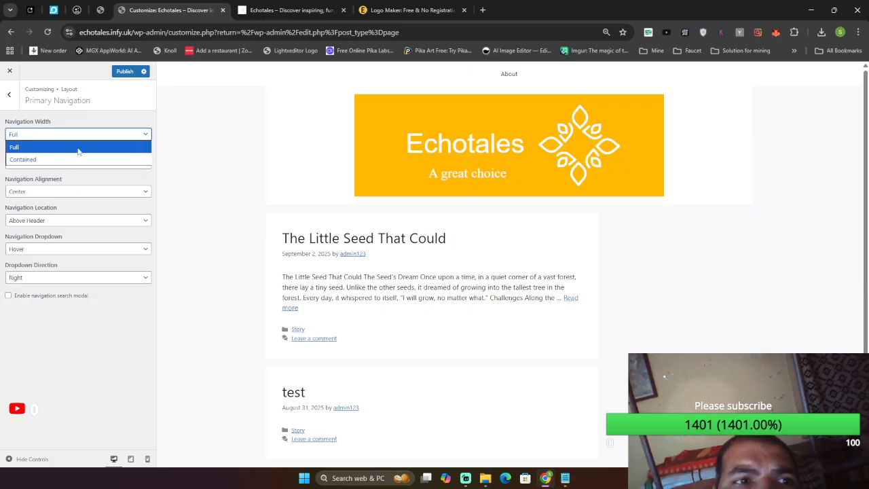
{"action": "left_click", "coordinate": [70, 161]}
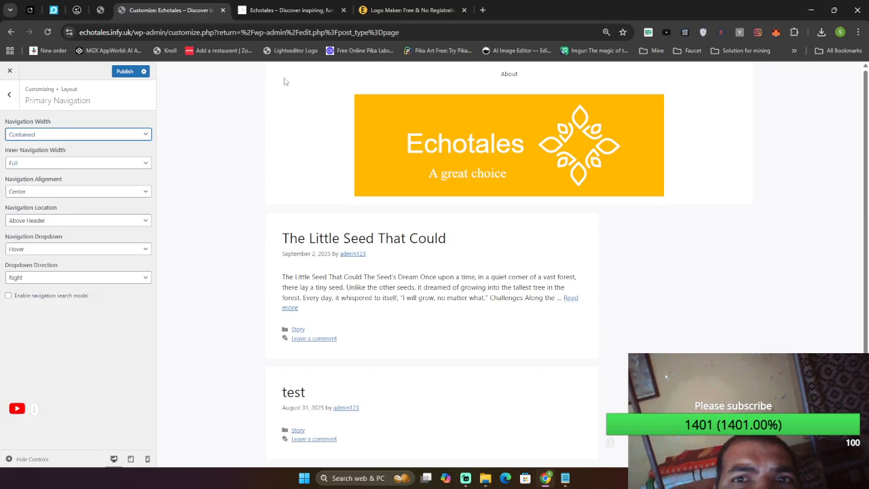
{"action": "left_click", "coordinate": [107, 164]}
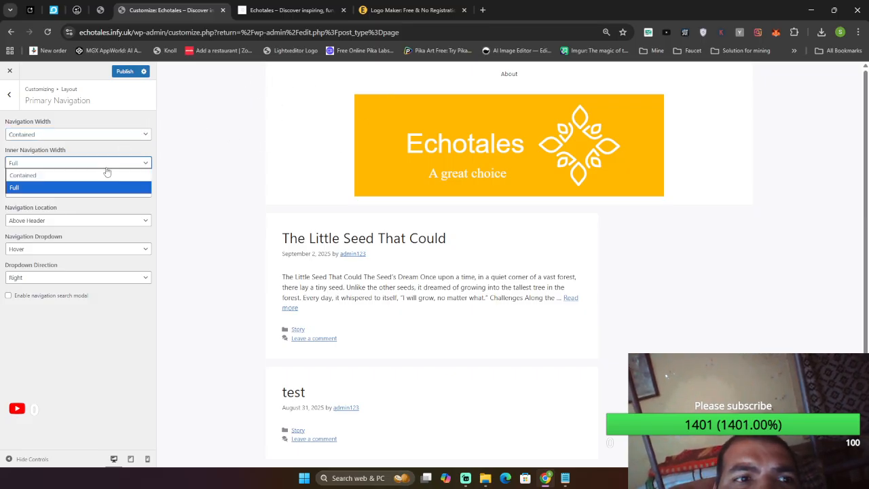
{"action": "left_click", "coordinate": [96, 175]}
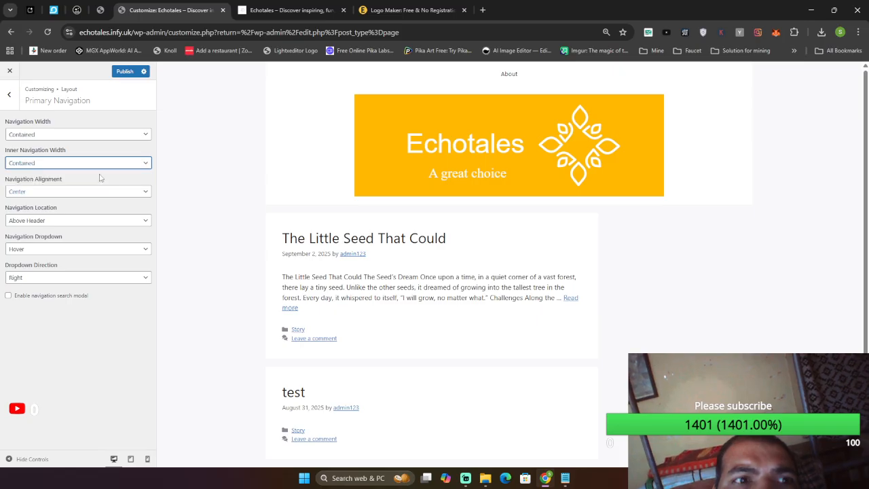
Align the primary navigation to the Left and set its location to Below Header.
{"action": "left_click", "coordinate": [106, 192]}
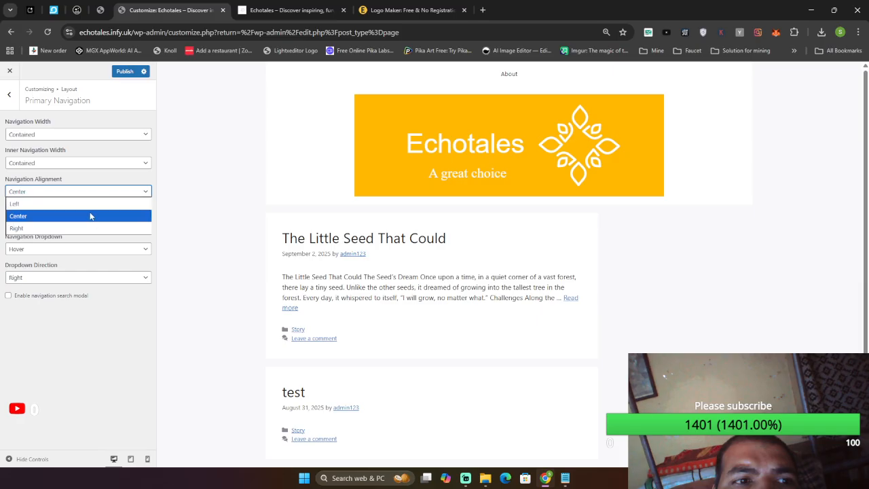
{"action": "left_click", "coordinate": [88, 203]}
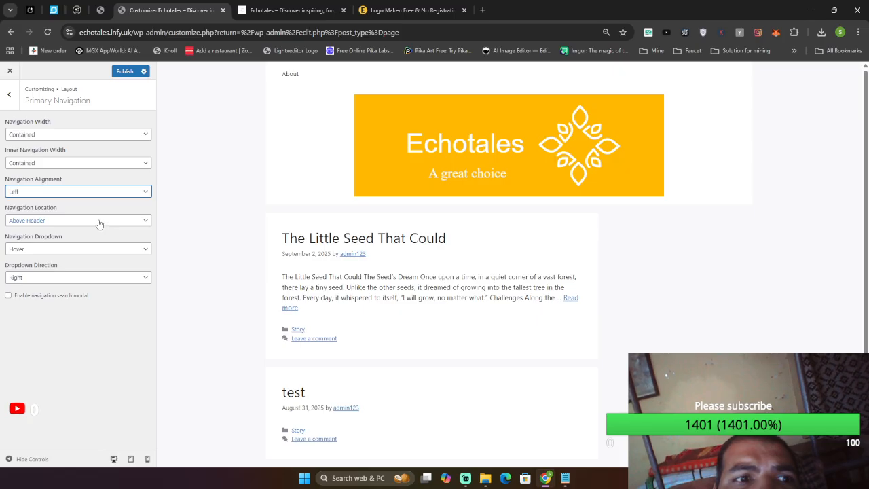
{"action": "left_click", "coordinate": [99, 222]}
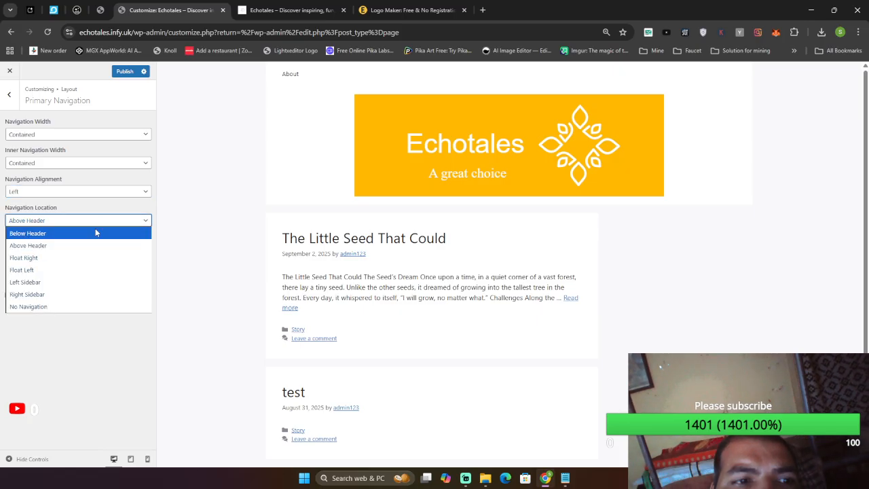
{"action": "left_click", "coordinate": [96, 233]}
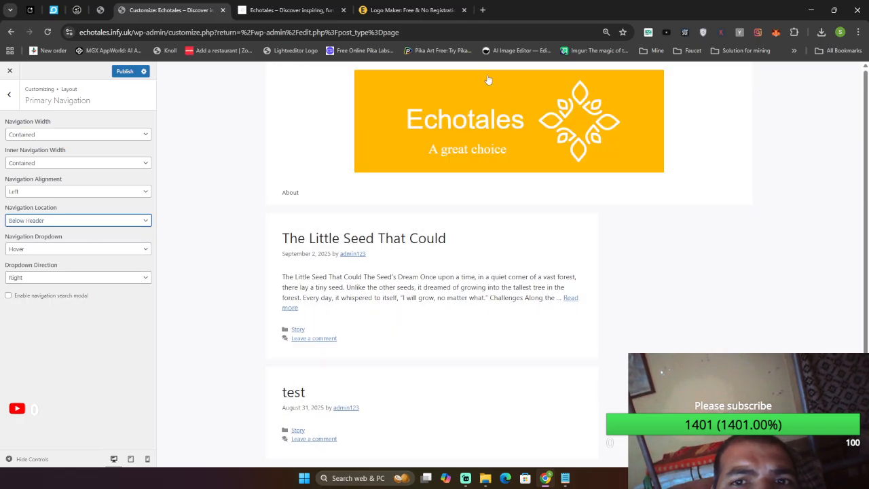
Try the Float Left navigation location and restore Below Header.
{"action": "left_click", "coordinate": [73, 222]}
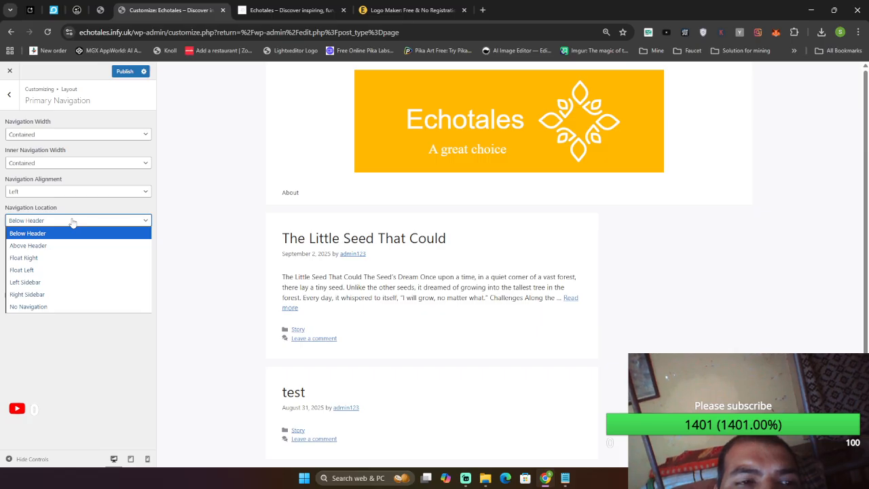
{"action": "left_click", "coordinate": [59, 269]}
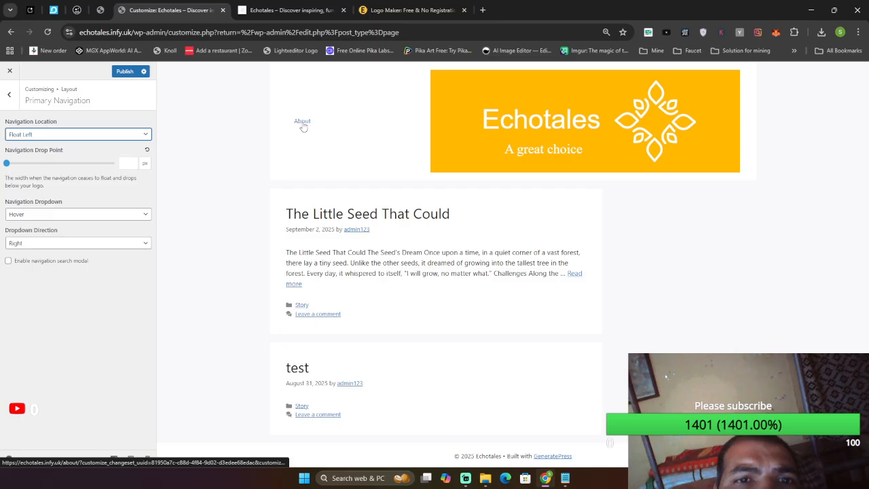
{"action": "left_click", "coordinate": [61, 137]}
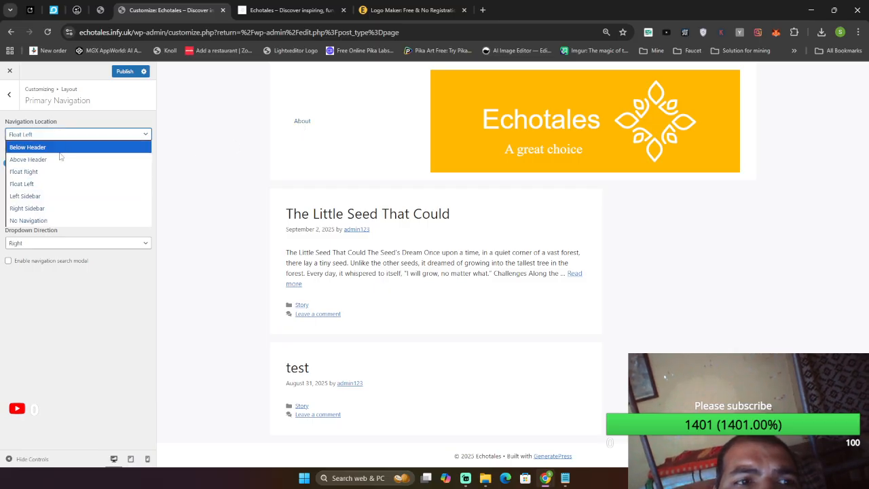
{"action": "left_click", "coordinate": [54, 148]}
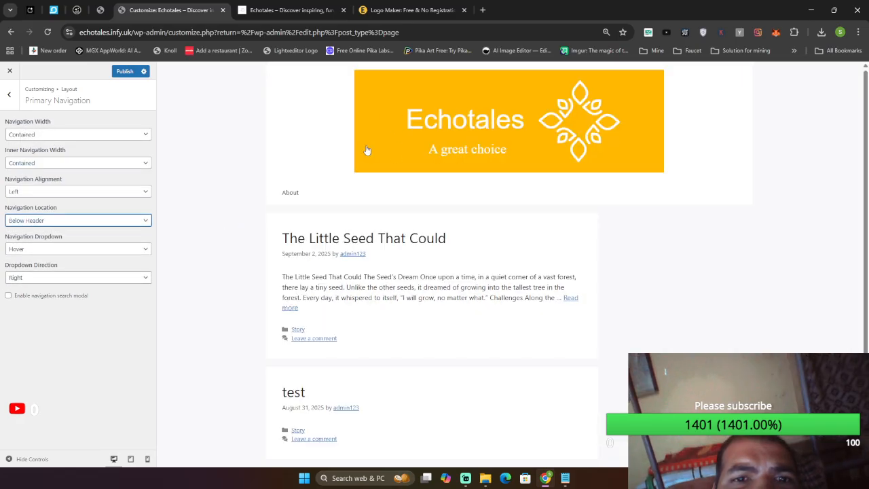
Set the navigation dropdown to Click - Menu Item, keep the dropdown direction at Right, and publish the changes.
{"action": "left_click", "coordinate": [83, 248]}
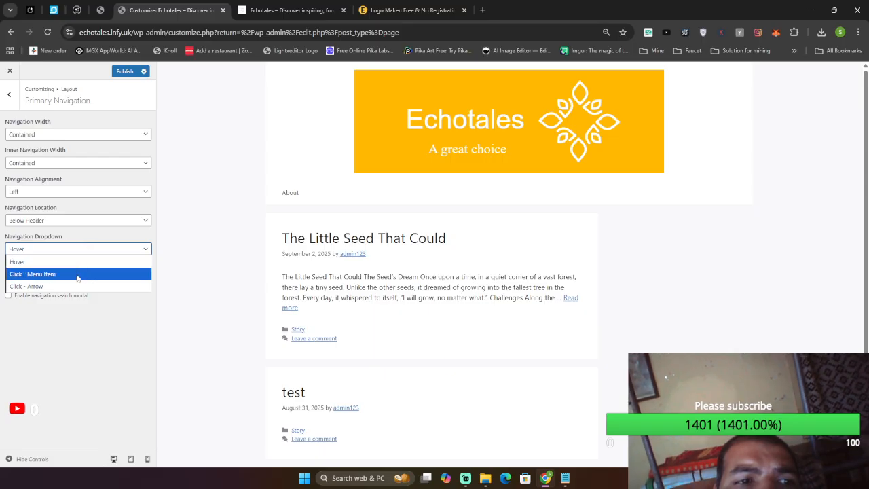
{"action": "left_click", "coordinate": [77, 276]}
{"action": "left_click", "coordinate": [87, 252]}
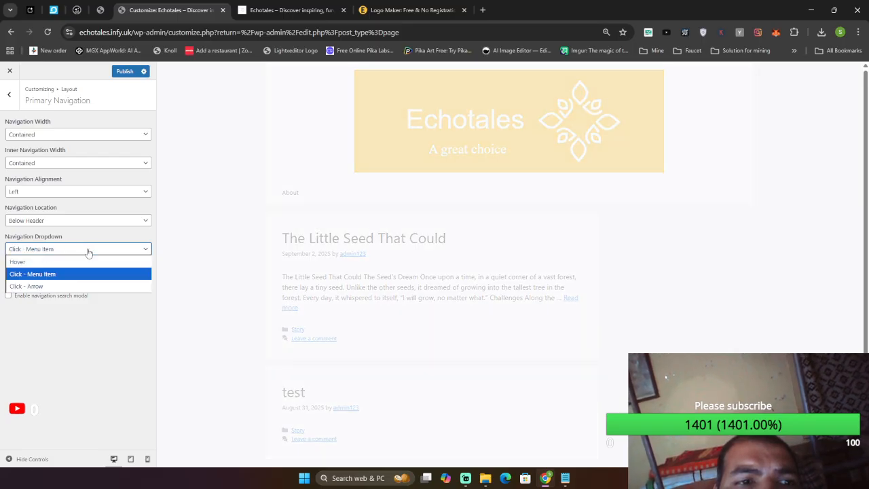
{"action": "left_click", "coordinate": [88, 252]}
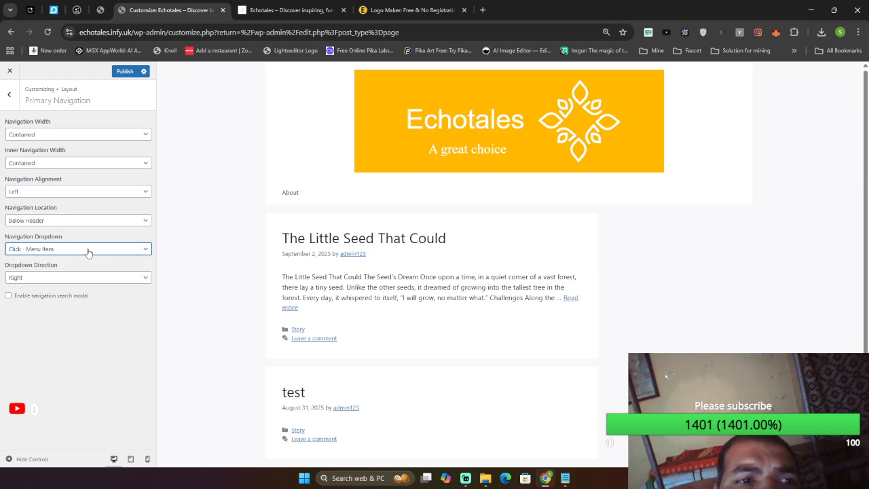
{"action": "left_click", "coordinate": [85, 279]}
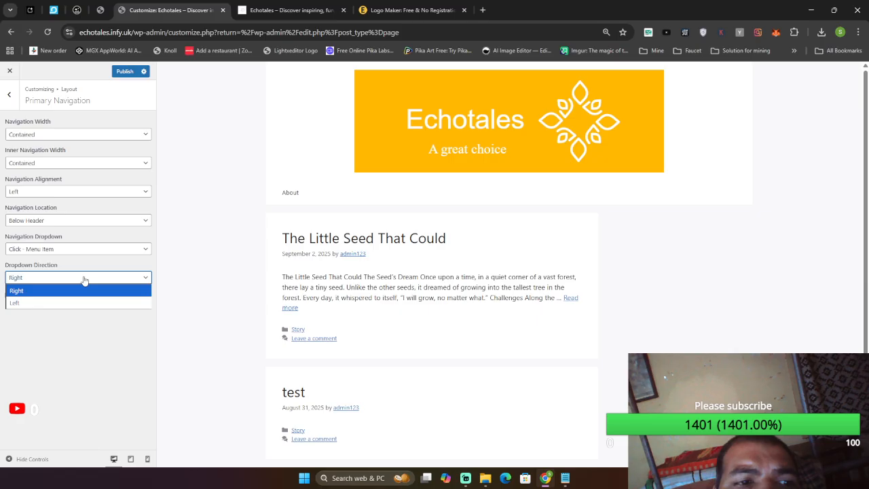
{"action": "left_click", "coordinate": [84, 278]}
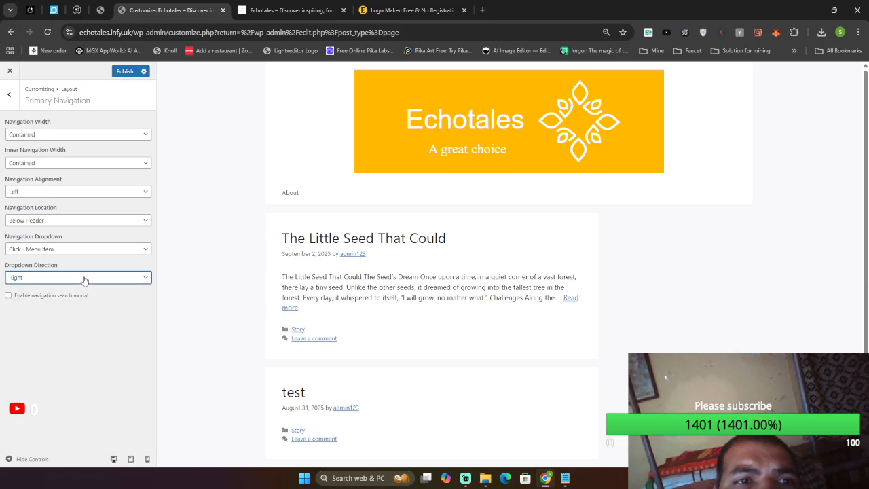
{"action": "left_click", "coordinate": [124, 71]}
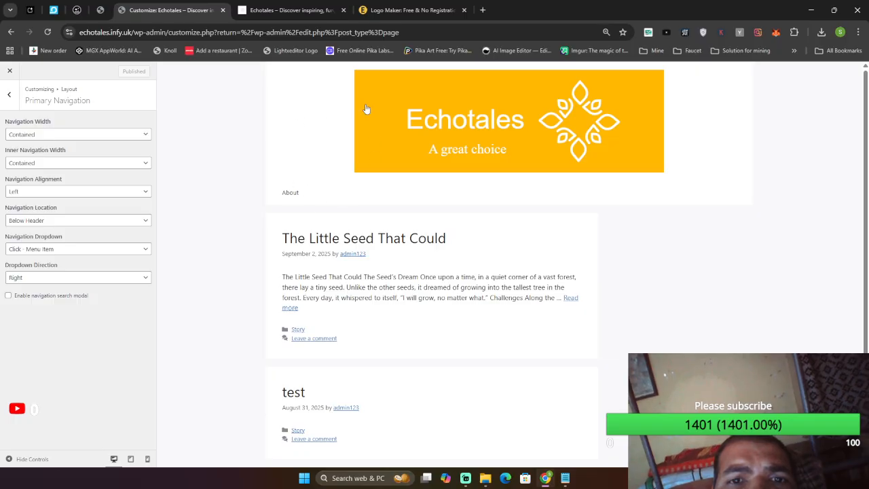
Reload the live Echotales homepage to check the navigation placement and return to the Customizer.
{"action": "left_click", "coordinate": [288, 5]}
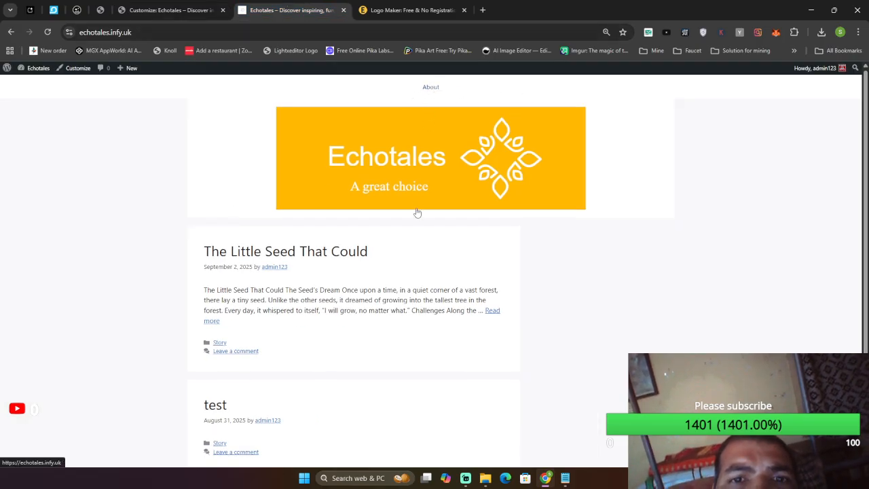
{"action": "left_click", "coordinate": [48, 32]}
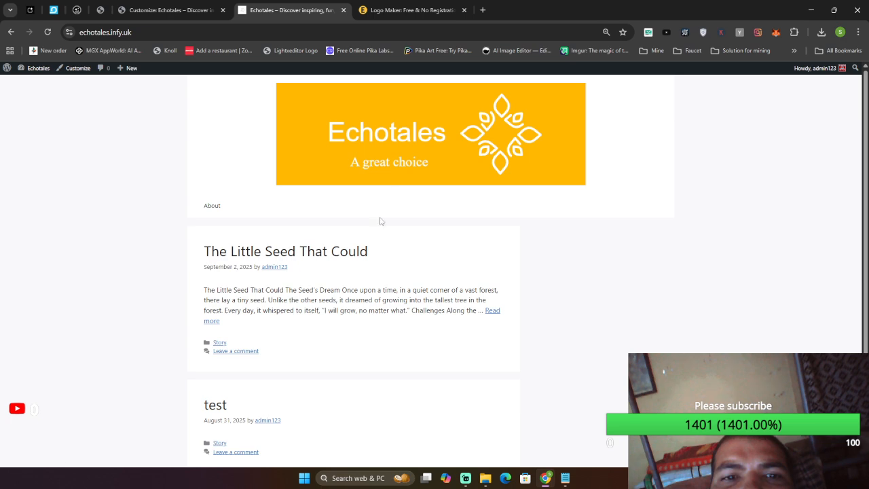
{"action": "left_click", "coordinate": [188, 6]}
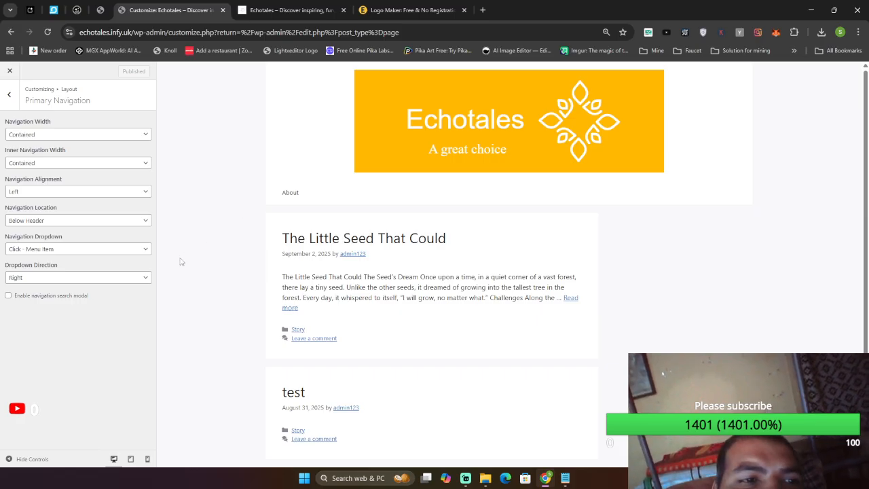
Set the general sidebar layout to Sidebar / Content in the theme's sidebar settings.
{"action": "left_click", "coordinate": [9, 94]}
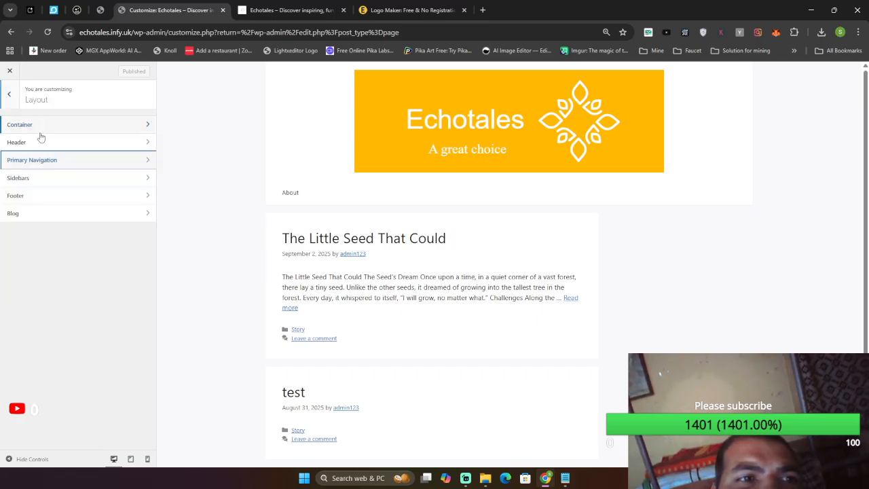
{"action": "left_click", "coordinate": [103, 181]}
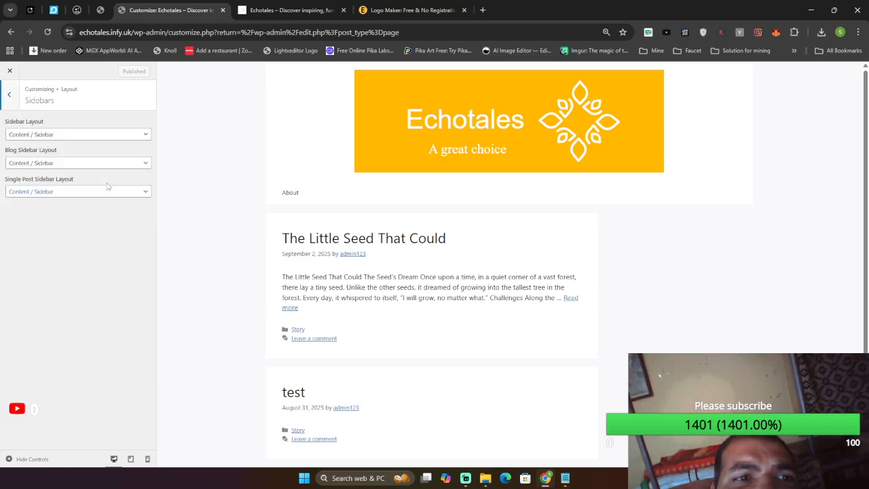
{"action": "left_click", "coordinate": [114, 136]}
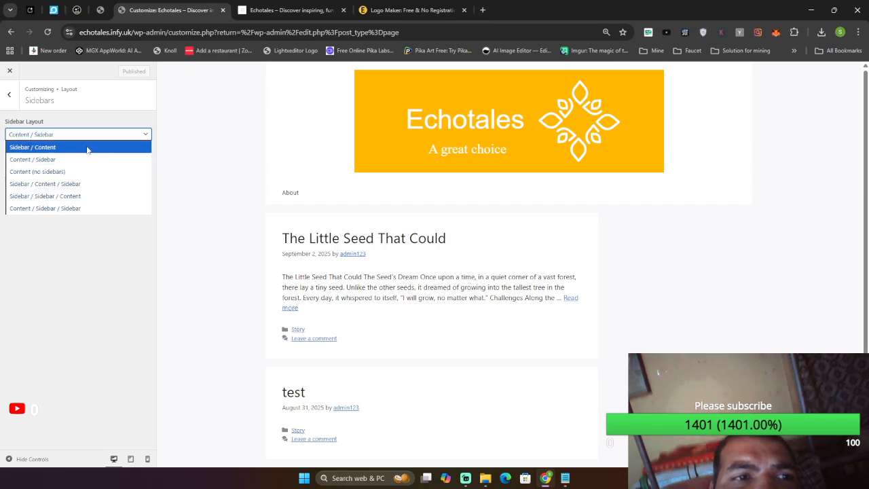
{"action": "left_click", "coordinate": [87, 148]}
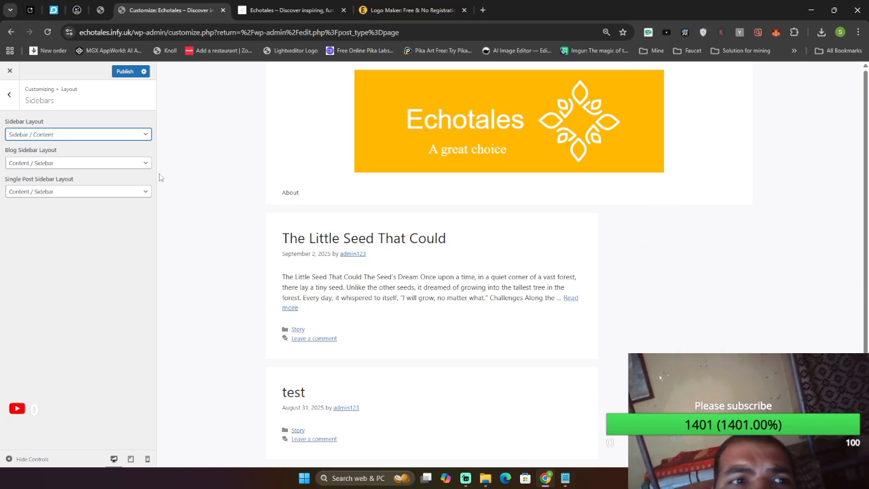
Try the Content / Sidebar, Content (no sidebars) and Sidebar / Content / Sidebar options for the general sidebar layout.
{"action": "left_click", "coordinate": [116, 136]}
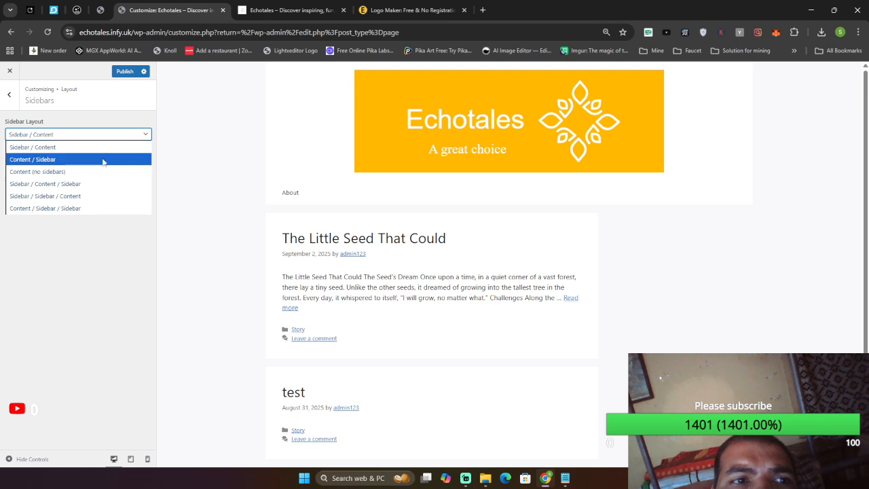
{"action": "left_click", "coordinate": [100, 159]}
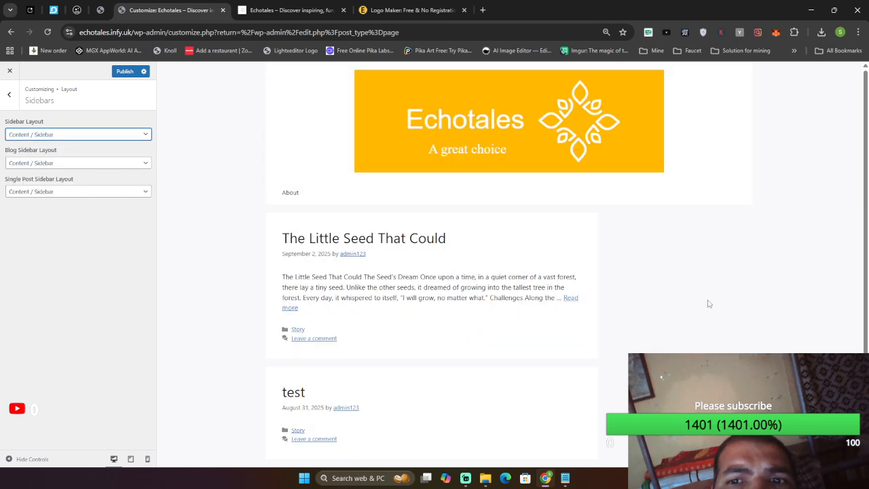
{"action": "left_click", "coordinate": [115, 135]}
{"action": "left_click", "coordinate": [105, 170]}
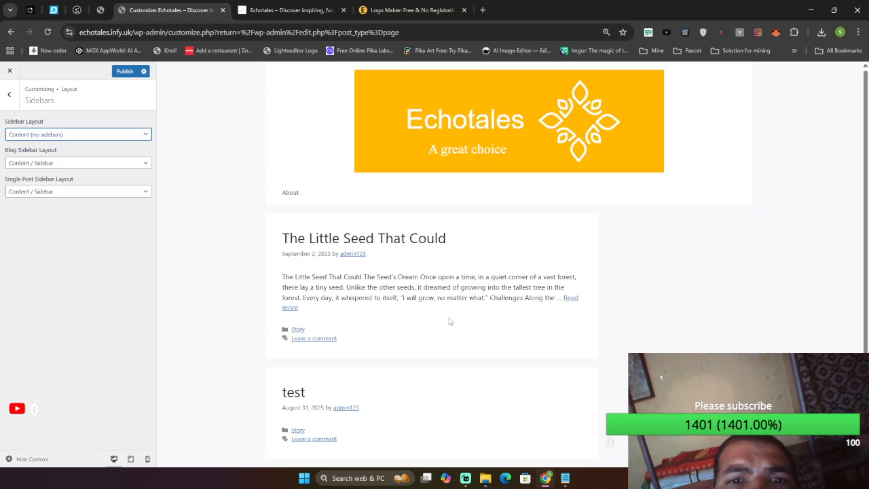
{"action": "left_click", "coordinate": [73, 135]}
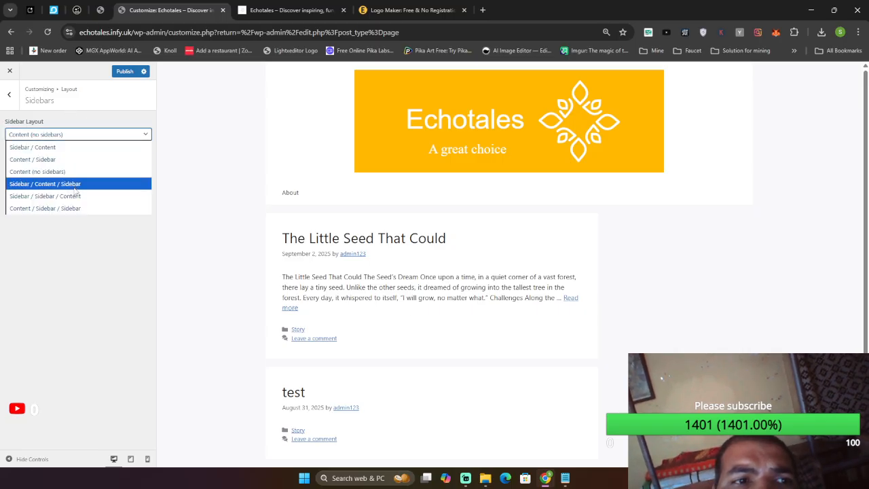
{"action": "left_click", "coordinate": [75, 183]}
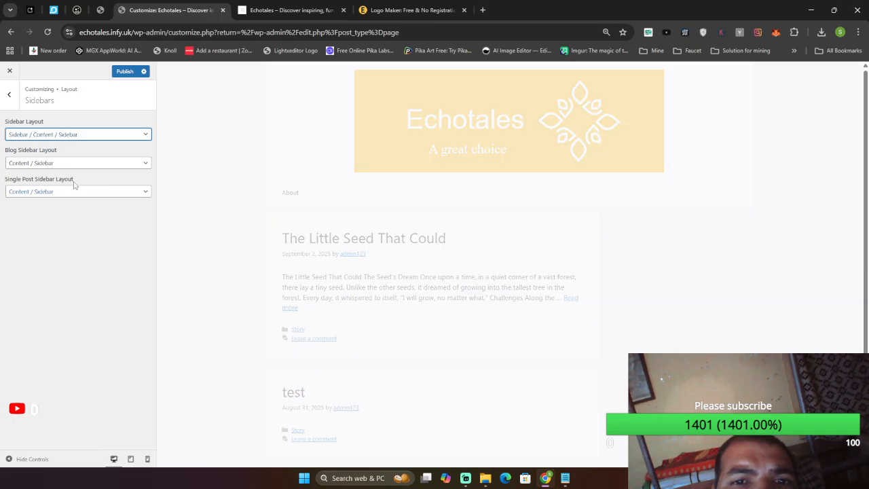
{"action": "scroll", "coordinate": [865, 249], "scroll_direction": "down", "scroll_amount": 1}
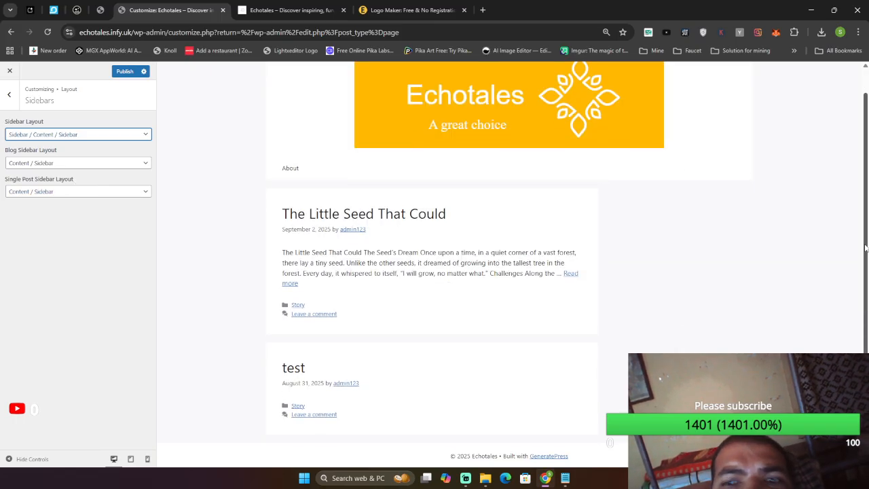
{"action": "scroll", "coordinate": [865, 233], "scroll_direction": "up", "scroll_amount": 1}
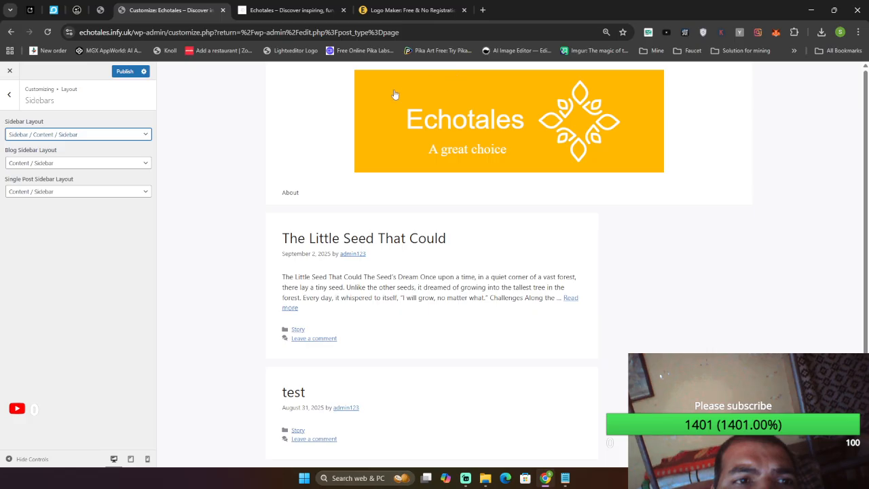
Try the Content / Sidebar / Sidebar option for the general sidebar layout and restore Sidebar / Content.
{"action": "left_click", "coordinate": [88, 134]}
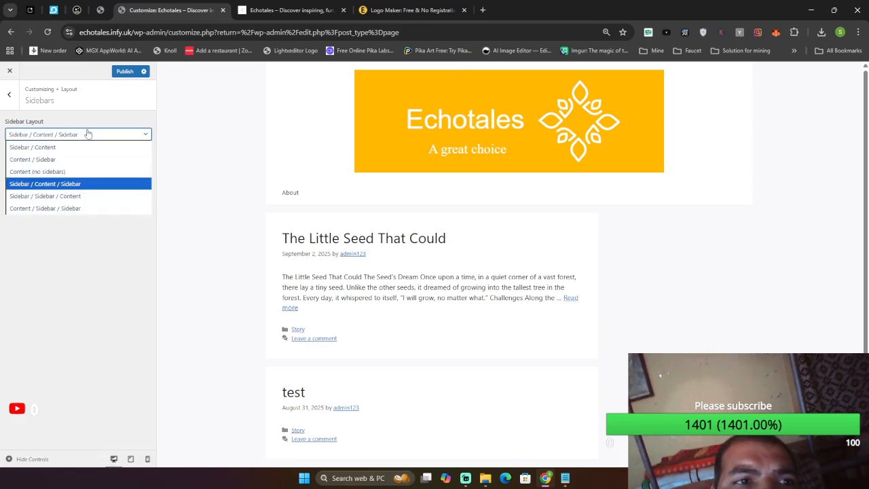
{"action": "left_click", "coordinate": [85, 208]}
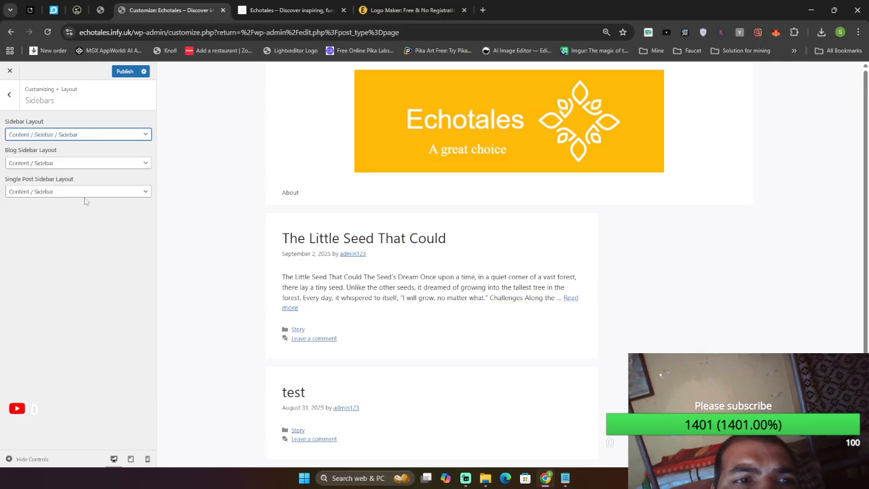
{"action": "left_click", "coordinate": [112, 135]}
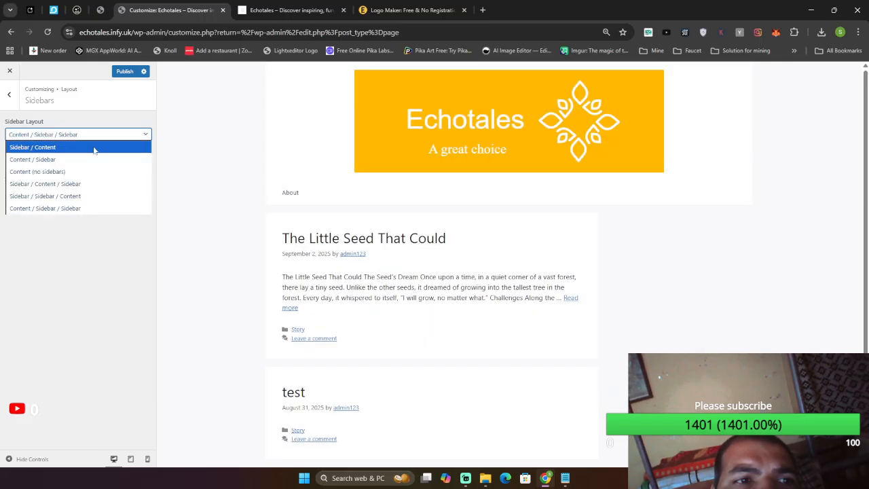
{"action": "left_click", "coordinate": [94, 147]}
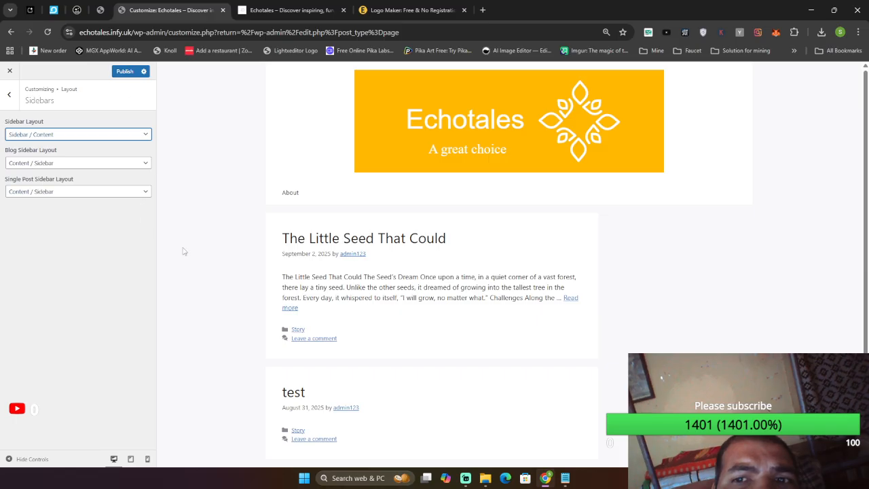
Set the footer width to Contained and the inner footer width to Full in the footer layout settings.
{"action": "left_click", "coordinate": [13, 94]}
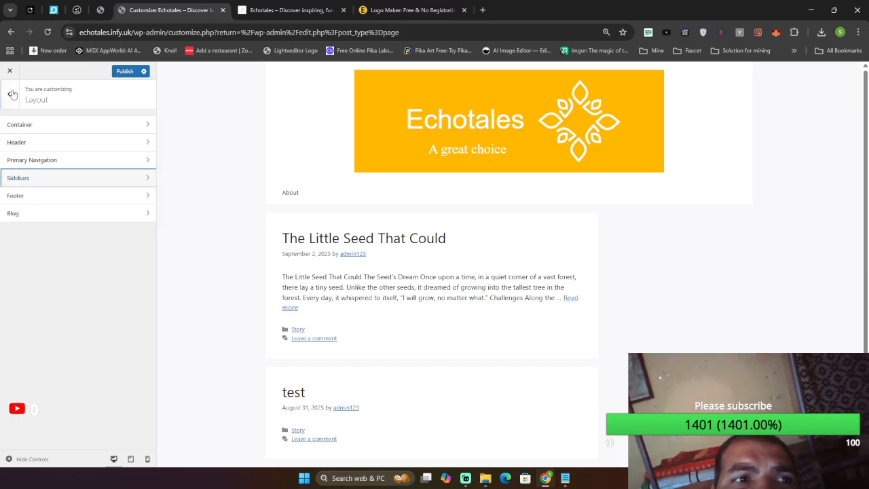
{"action": "left_click", "coordinate": [61, 198]}
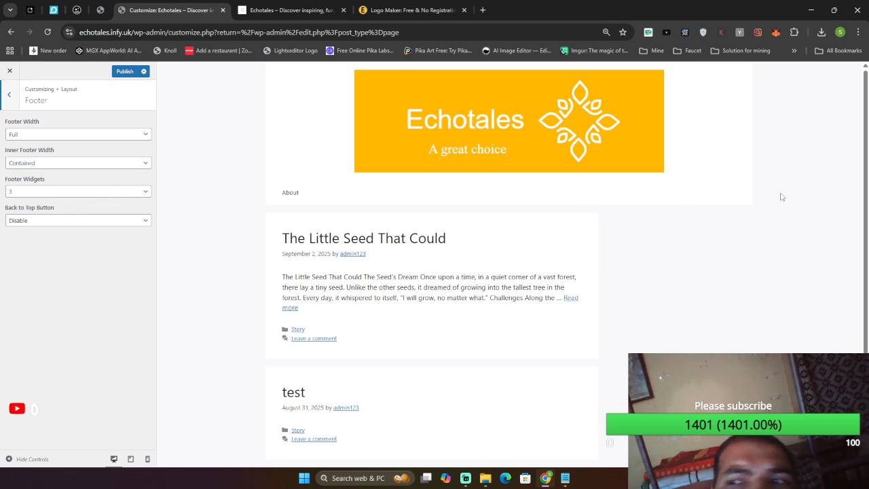
{"action": "scroll", "coordinate": [781, 197], "scroll_direction": "down", "scroll_amount": 1}
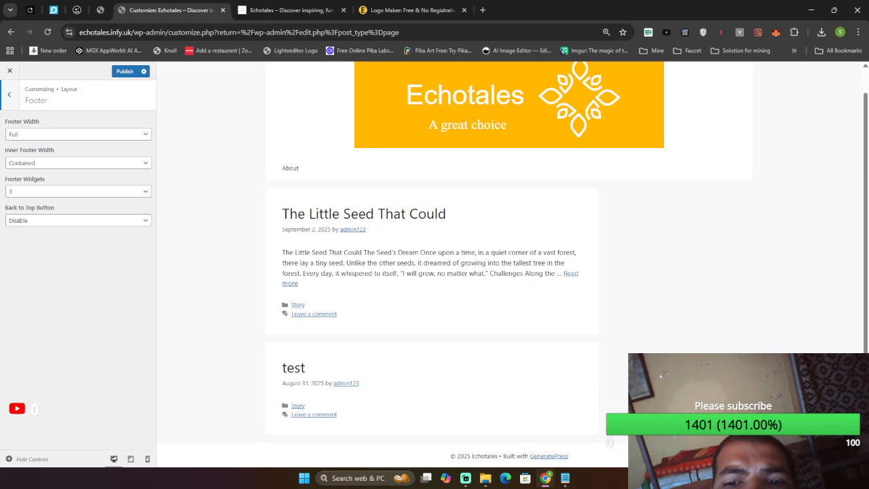
{"action": "left_click", "coordinate": [66, 136]}
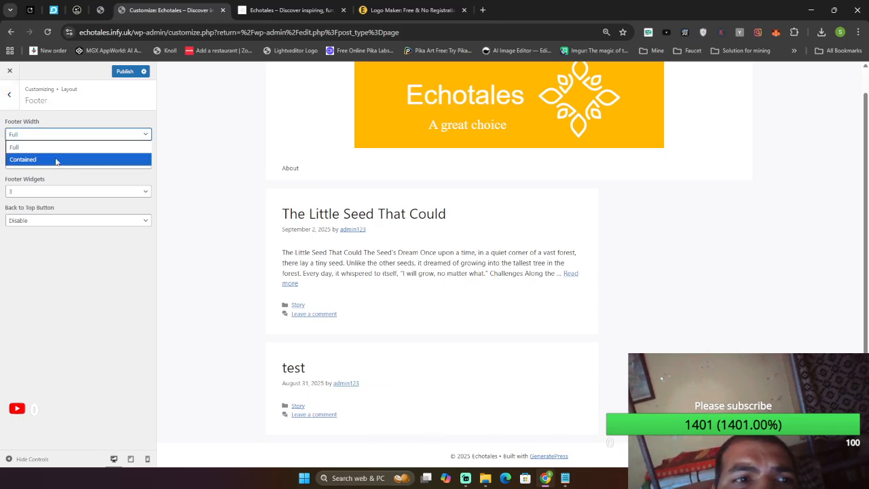
{"action": "left_click", "coordinate": [56, 161]}
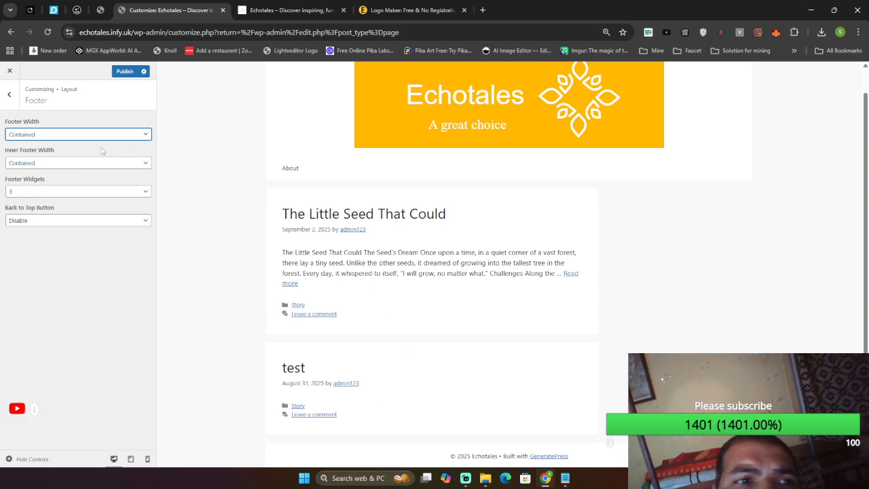
{"action": "left_click", "coordinate": [96, 163]}
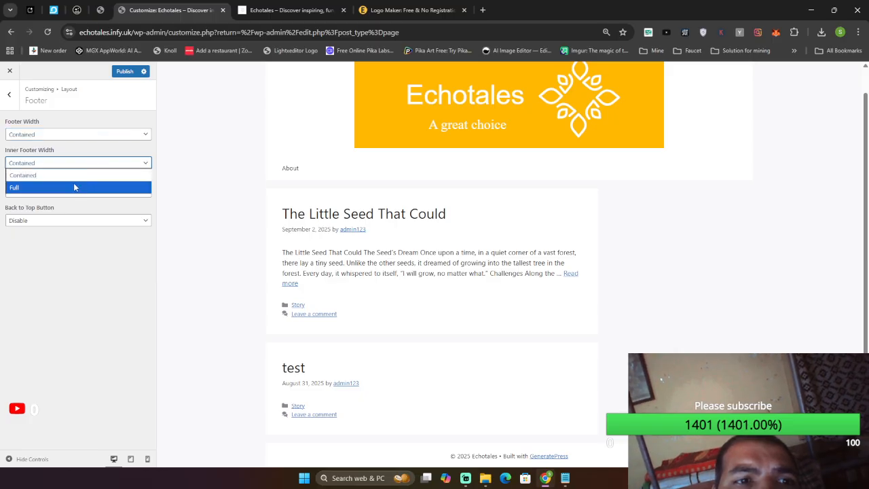
{"action": "left_click", "coordinate": [74, 186]}
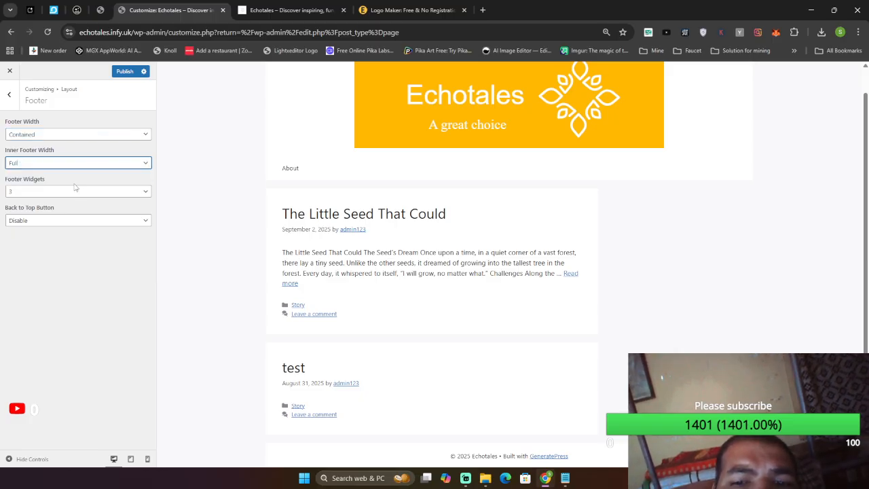
Set the number of footer widgets to 4, enable the back to top button, and publish the changes.
{"action": "left_click", "coordinate": [75, 190]}
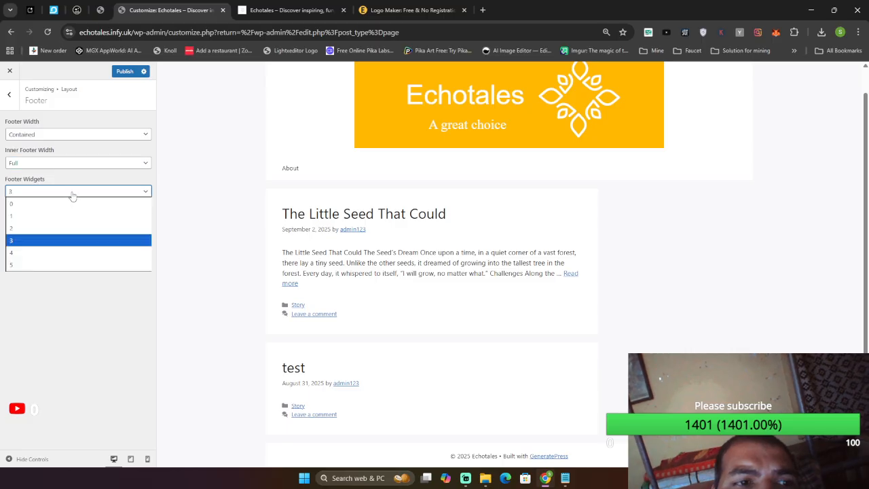
{"action": "left_click", "coordinate": [54, 253]}
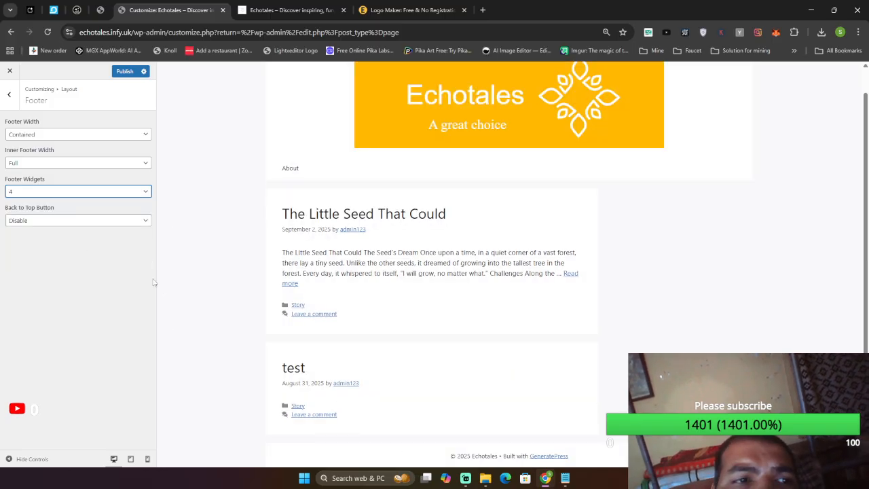
{"action": "left_click", "coordinate": [97, 223]}
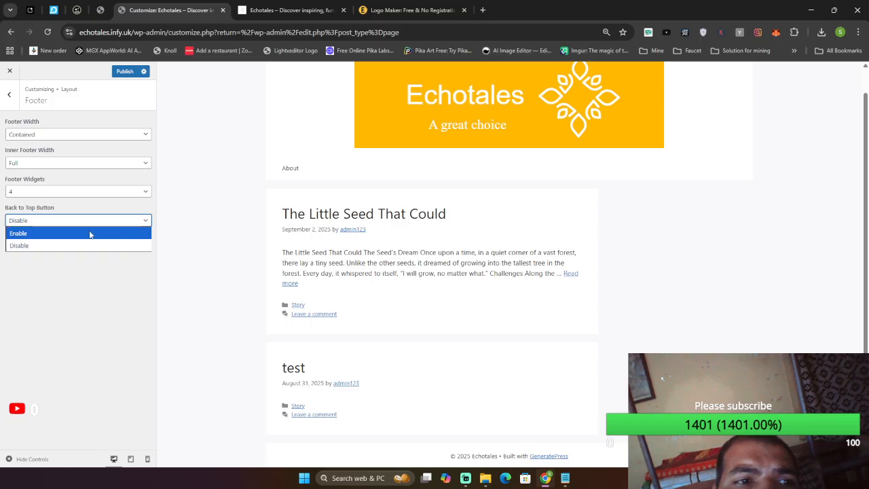
{"action": "left_click", "coordinate": [90, 234]}
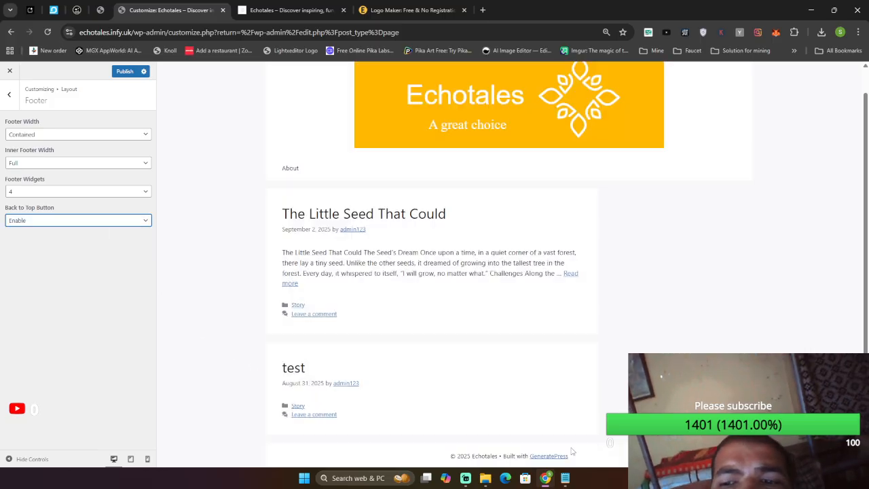
{"action": "left_click", "coordinate": [133, 73]}
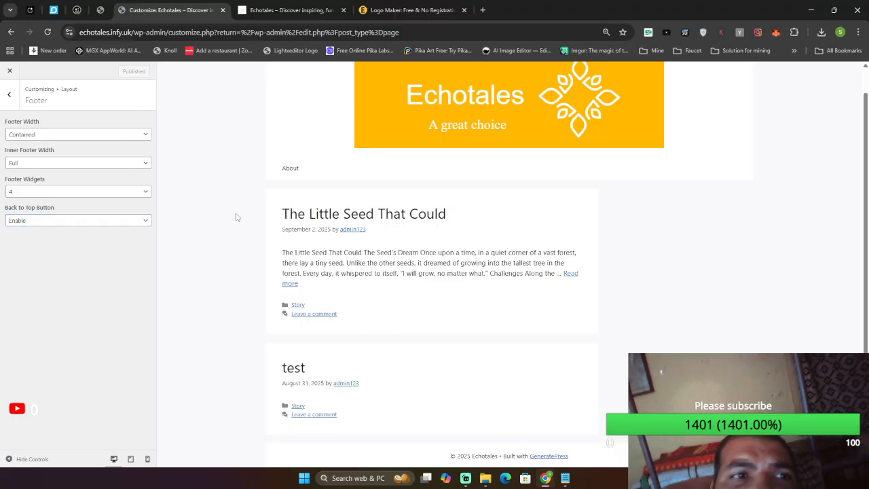
Review the content type options in the blog layout settings, keep Excerpt, and return to the main Customizer sections.
{"action": "left_click", "coordinate": [9, 96]}
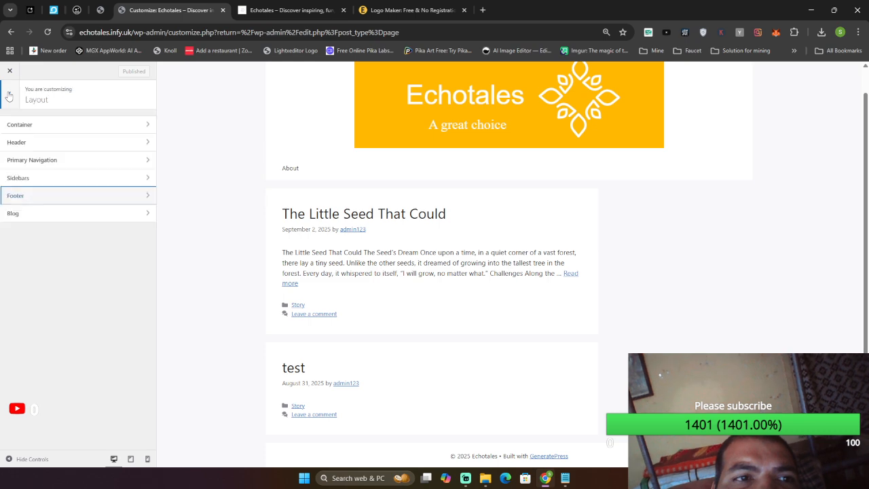
{"action": "left_click", "coordinate": [52, 221]}
{"action": "left_click", "coordinate": [87, 134]}
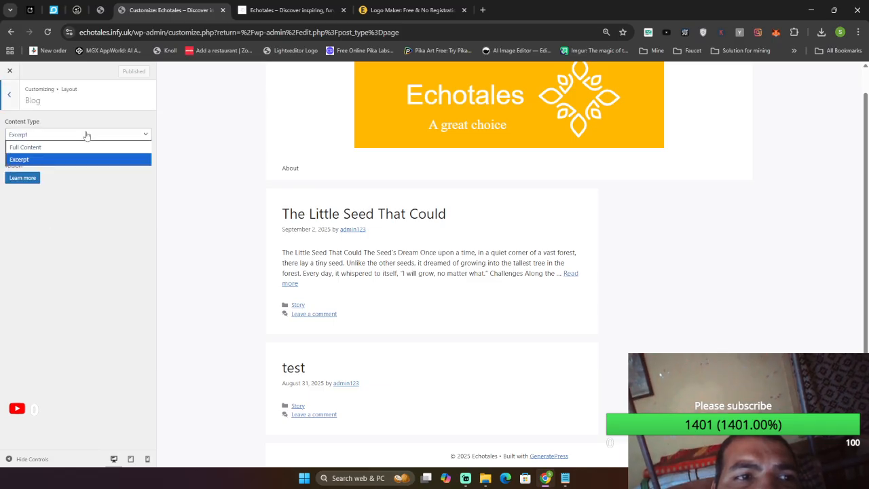
{"action": "left_click", "coordinate": [55, 161]}
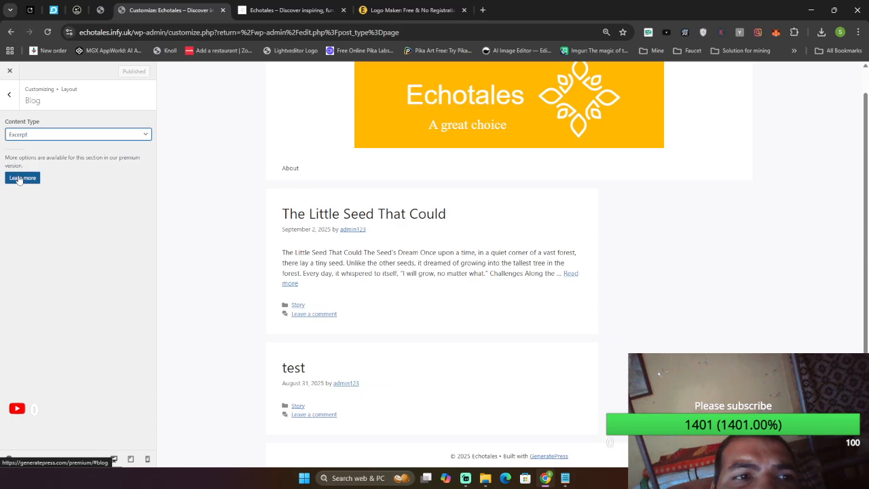
{"action": "left_click", "coordinate": [9, 96]}
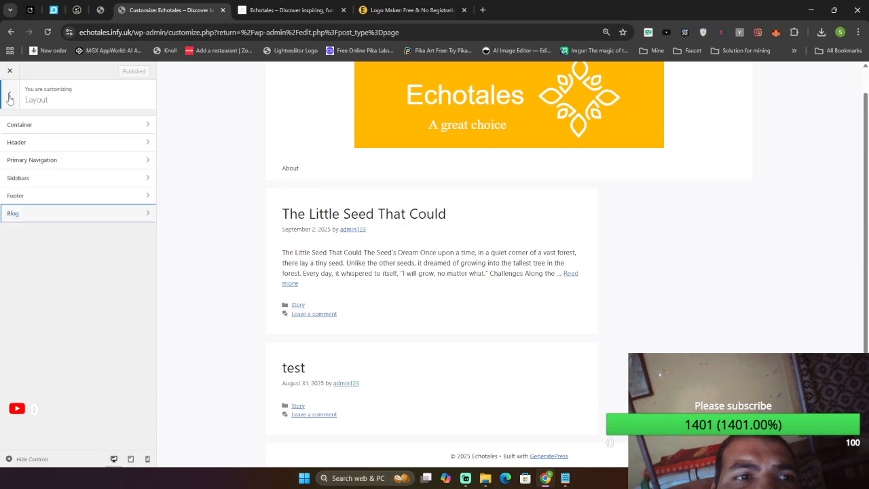
{"action": "left_click", "coordinate": [9, 97]}
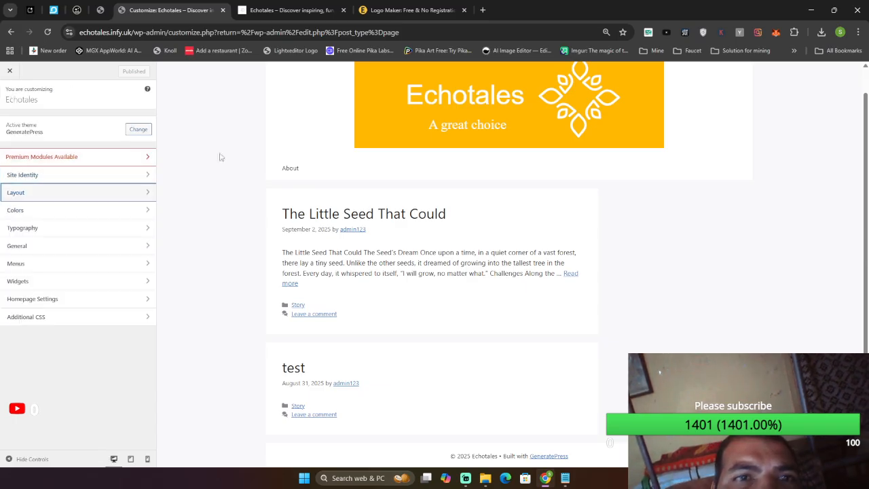
Look over the live Echotales homepage down to its footer and return to the Customizer.
{"action": "left_click", "coordinate": [264, 9]}
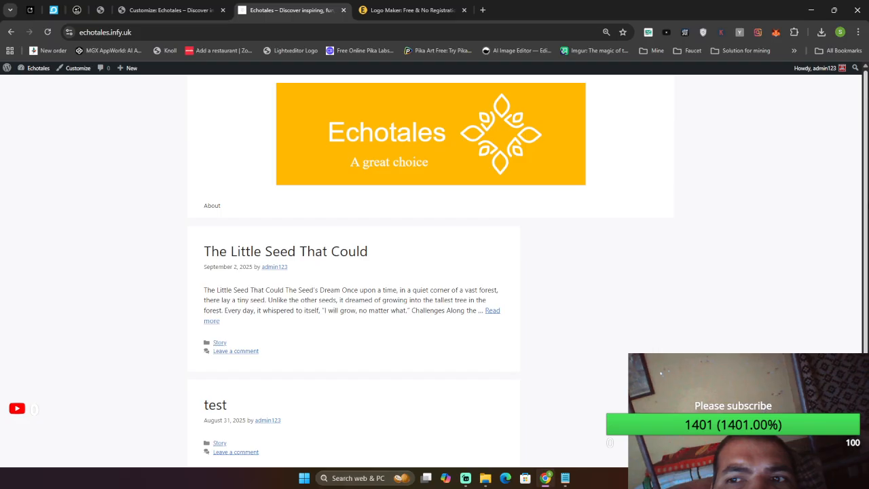
{"action": "left_click_drag", "start_coordinate": [867, 143], "coordinate": [868, 202]}
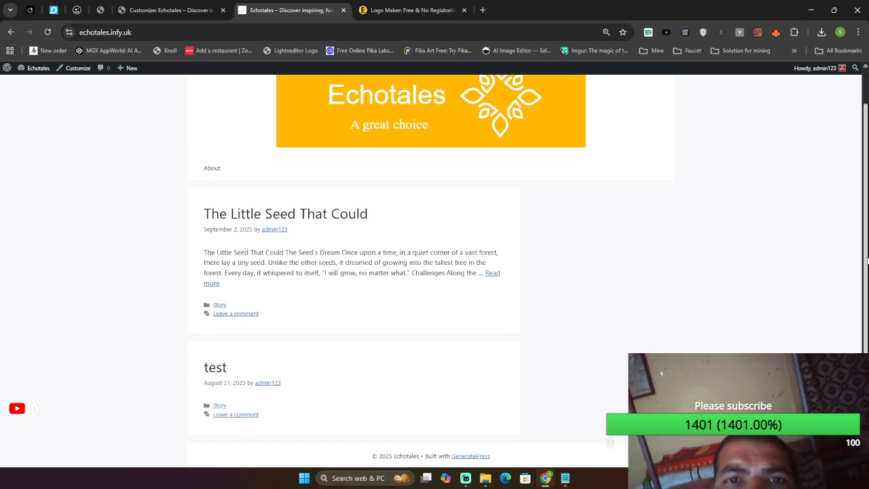
{"action": "scroll", "coordinate": [865, 187], "scroll_direction": "up", "scroll_amount": 1}
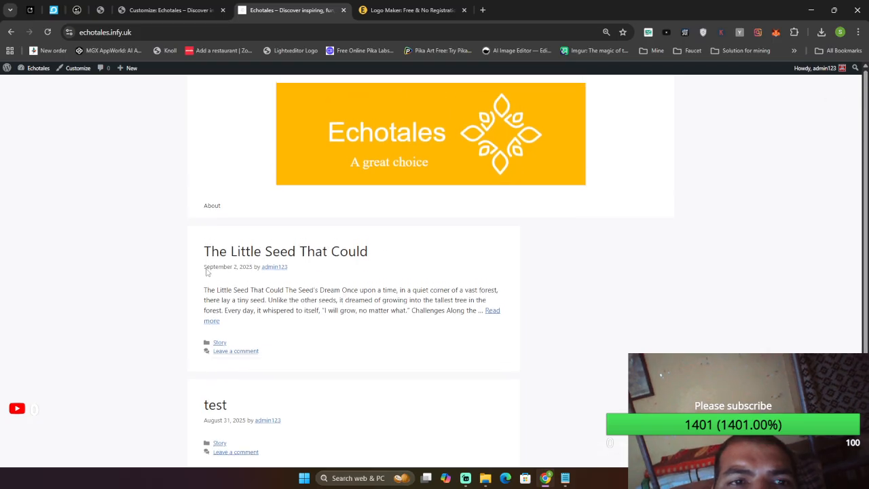
{"action": "left_click", "coordinate": [159, 9]}
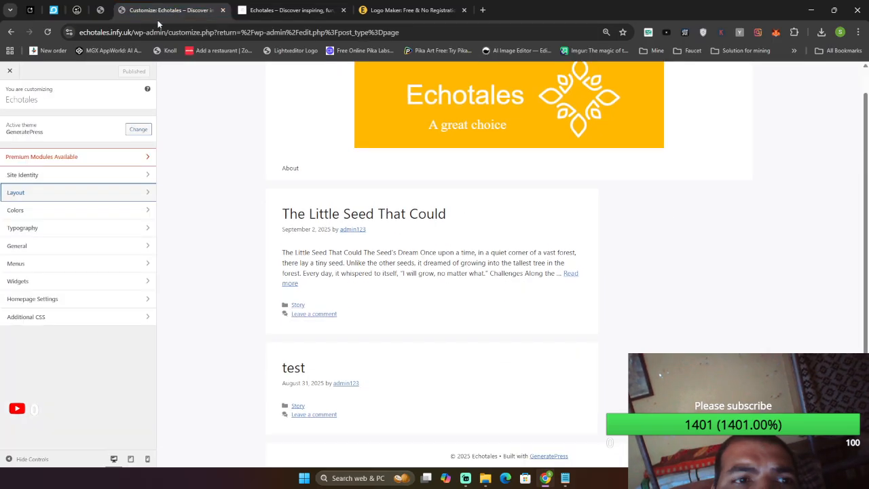
In the color settings, add two new global colors and set the global contrast color to #212121.
{"action": "left_click", "coordinate": [67, 214]}
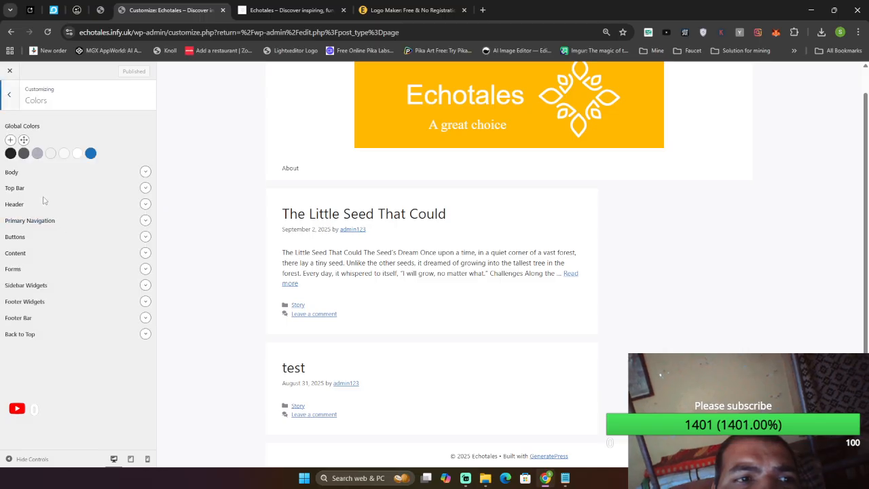
{"action": "left_click", "coordinate": [10, 140]}
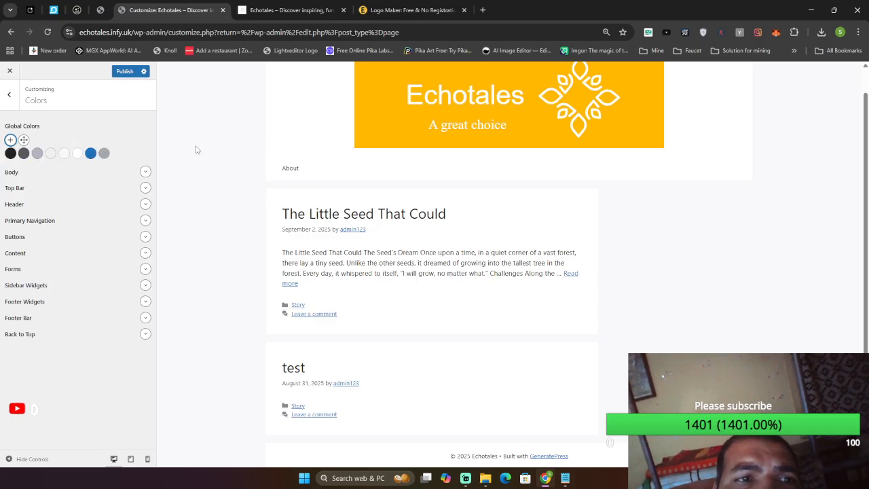
{"action": "left_click", "coordinate": [10, 153]}
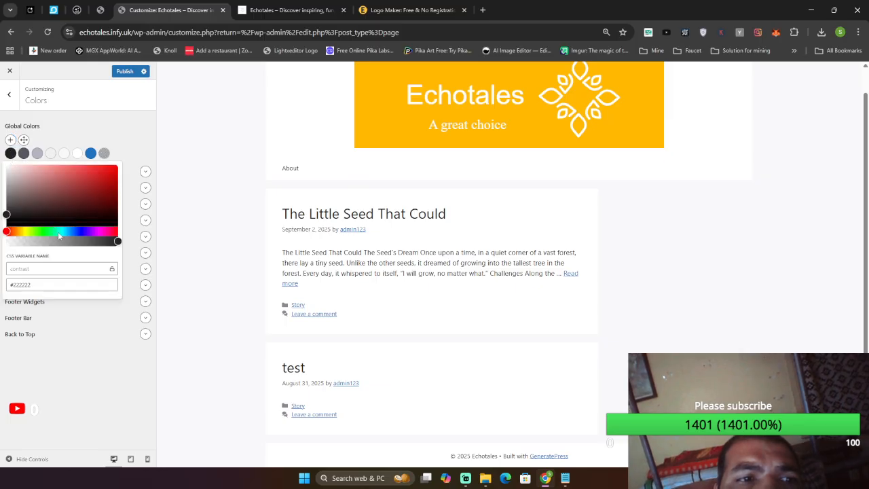
{"action": "mouse_move", "coordinate": [57, 231]}
{"action": "left_mouse_down"}
{"action": "mouse_move", "coordinate": [73, 231]}
{"action": "mouse_move", "coordinate": [61, 231]}
{"action": "left_mouse_up"}
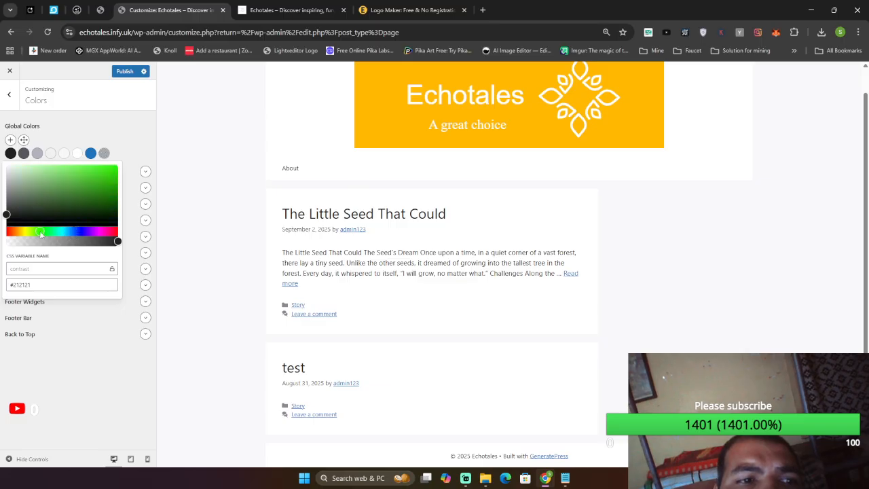
{"action": "left_click", "coordinate": [168, 197]}
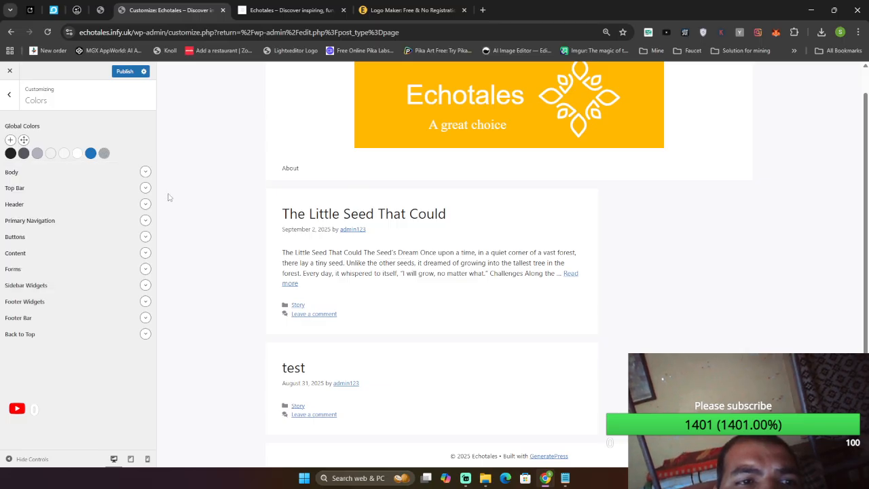
{"action": "left_click", "coordinate": [11, 141]}
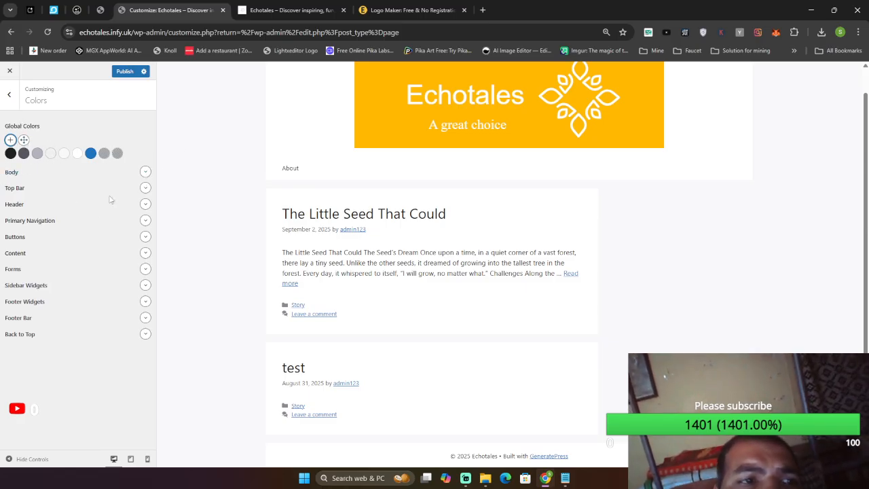
{"action": "left_click", "coordinate": [95, 172]}
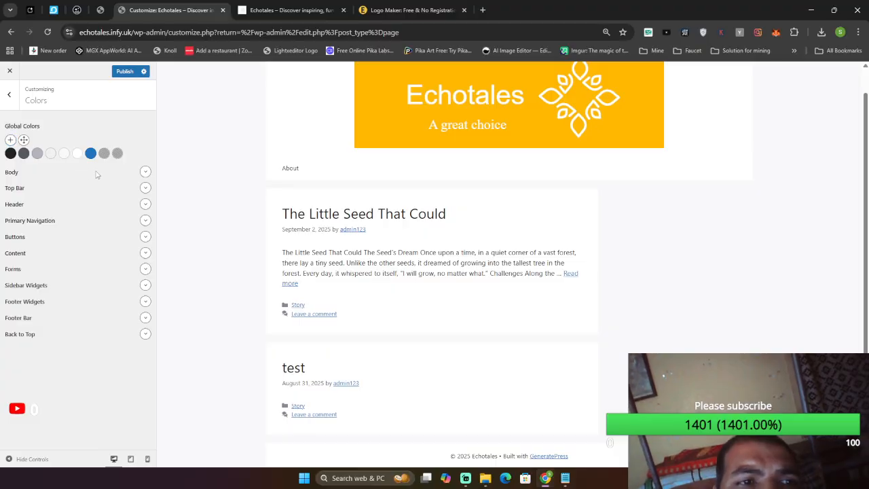
Set the body background color to a bright orange, rgba(255, 147, 18, 0.84).
{"action": "left_click", "coordinate": [146, 172]}
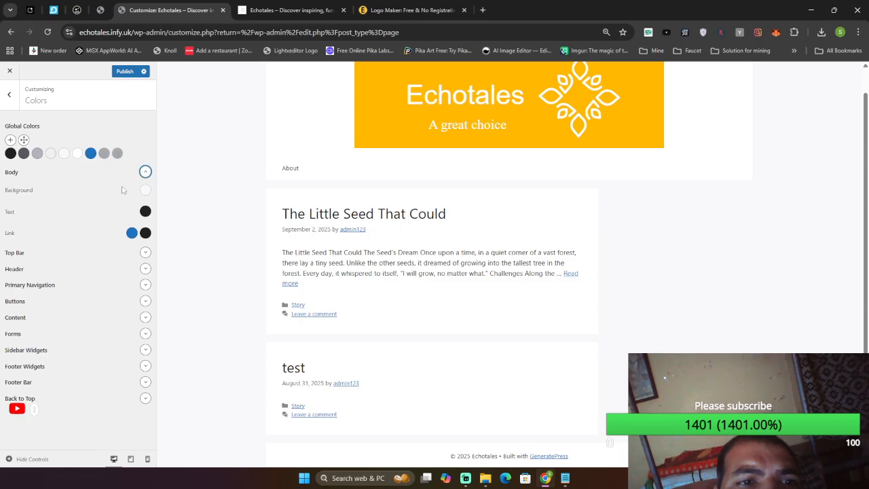
{"action": "left_click", "coordinate": [146, 190]}
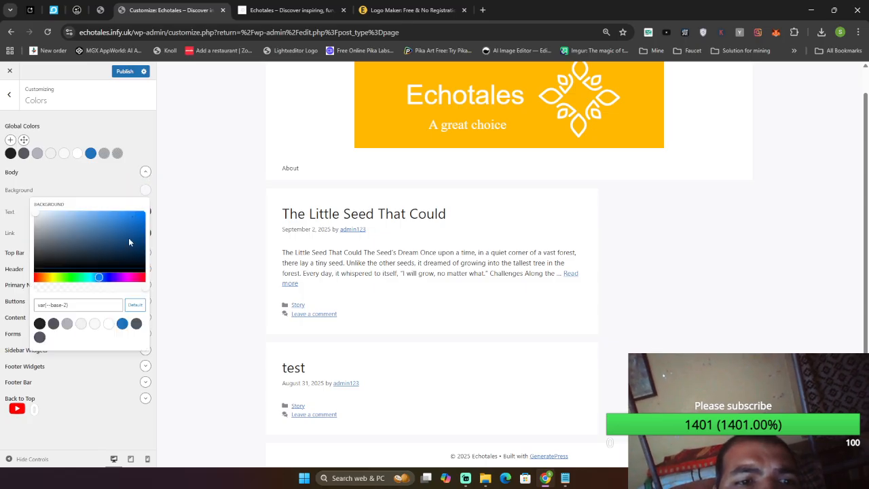
{"action": "left_click", "coordinate": [139, 278]}
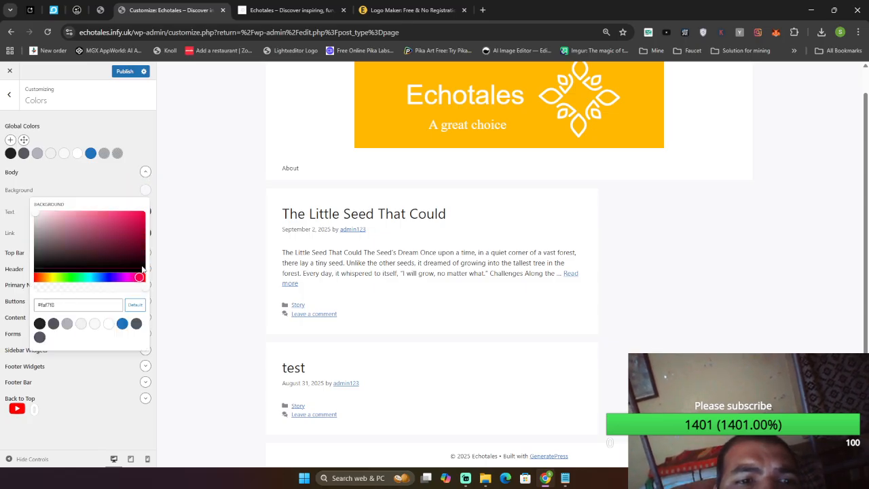
{"action": "left_click", "coordinate": [130, 215]}
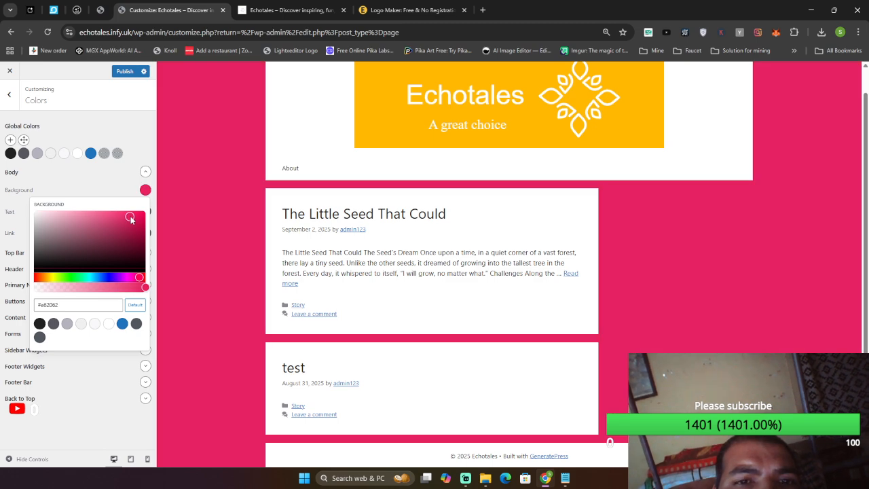
{"action": "left_click", "coordinate": [93, 256]}
{"action": "left_click", "coordinate": [66, 286]}
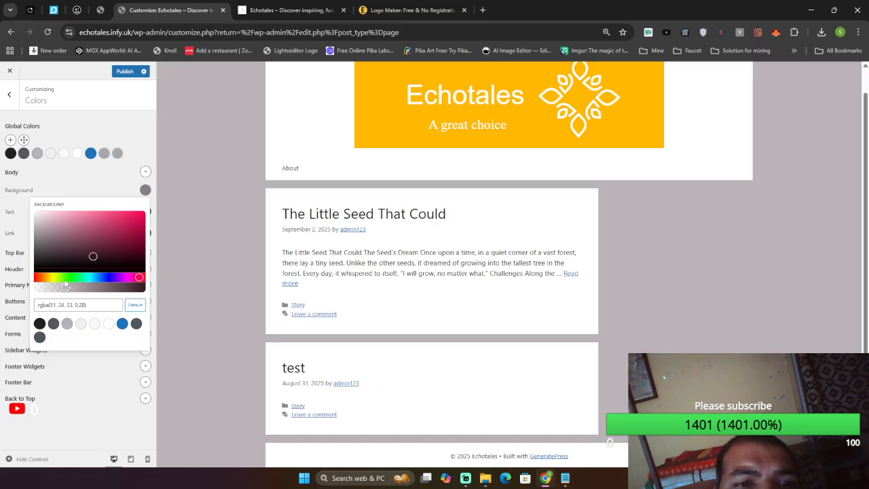
{"action": "left_click_drag", "start_coordinate": [45, 279], "coordinate": [52, 280]}
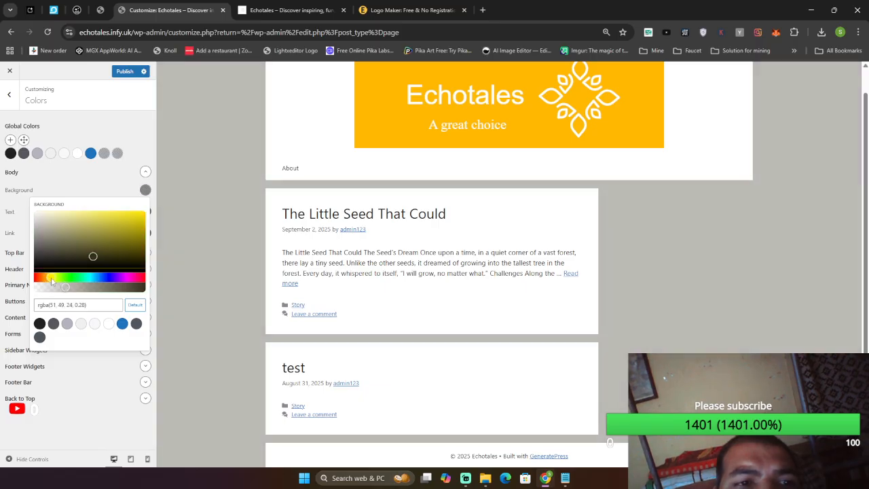
{"action": "left_click", "coordinate": [109, 231]}
{"action": "left_click_drag", "start_coordinate": [112, 226], "coordinate": [121, 224]}
{"action": "left_click_drag", "start_coordinate": [116, 290], "coordinate": [128, 291]}
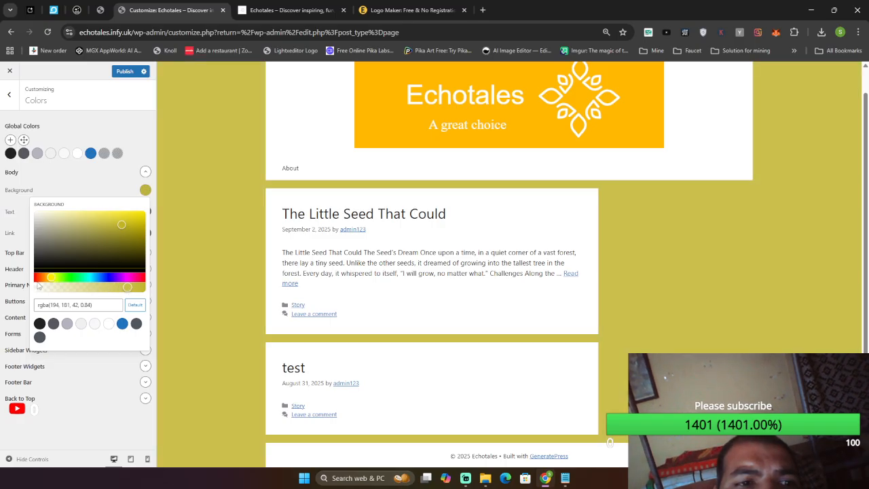
{"action": "left_click_drag", "start_coordinate": [45, 279], "coordinate": [44, 282]}
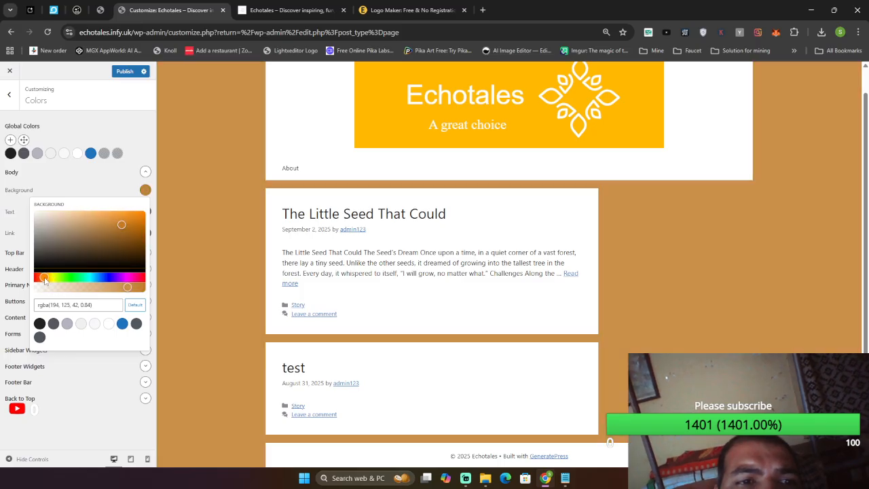
{"action": "left_click", "coordinate": [130, 216]}
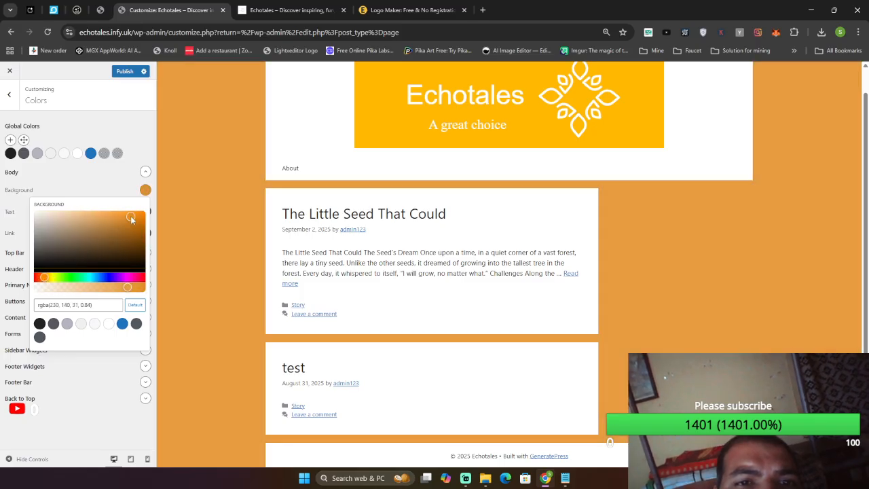
{"action": "left_click_drag", "start_coordinate": [136, 212], "coordinate": [138, 208]}
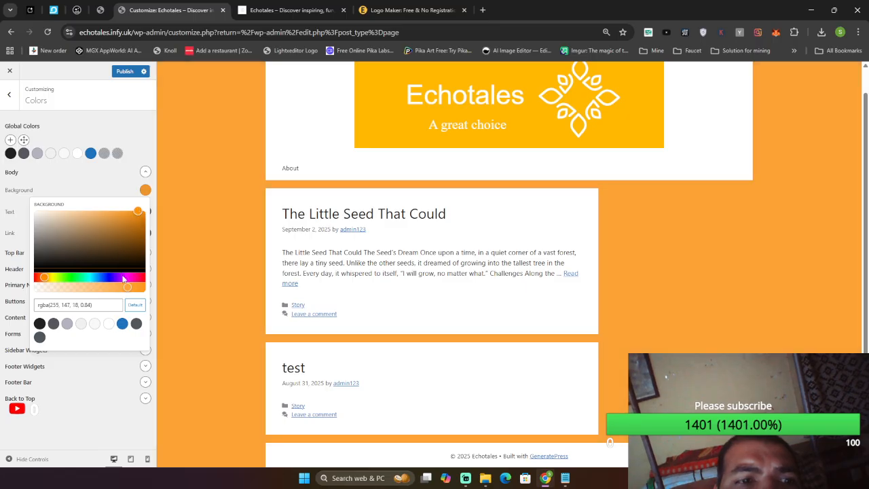
{"action": "left_click", "coordinate": [193, 270]}
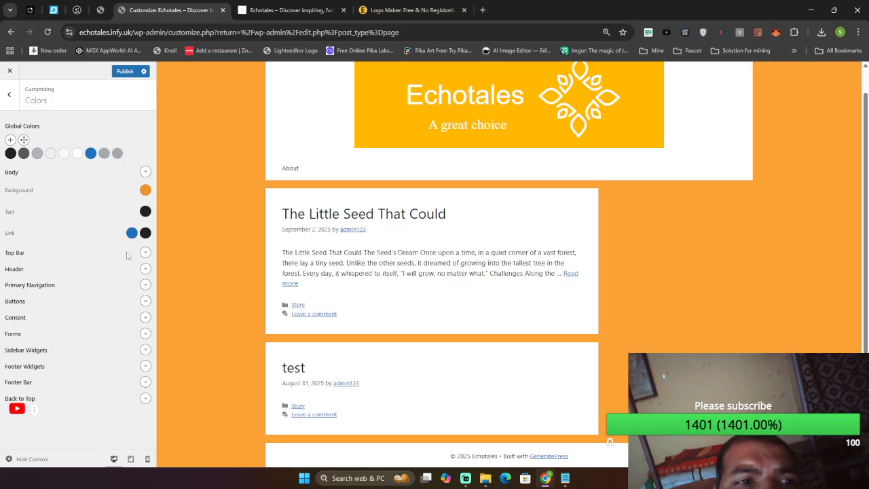
Clear the body text color by deselecting its contrast swatch.
{"action": "left_click", "coordinate": [145, 212]}
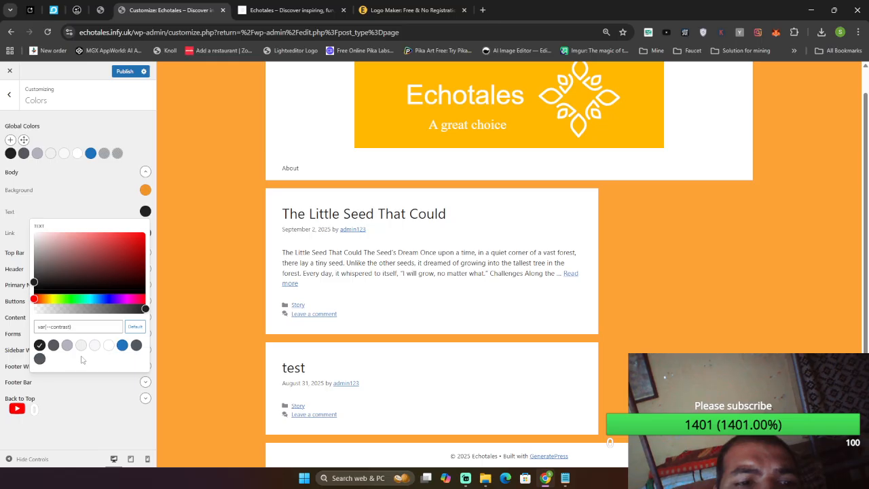
{"action": "left_click", "coordinate": [39, 347]}
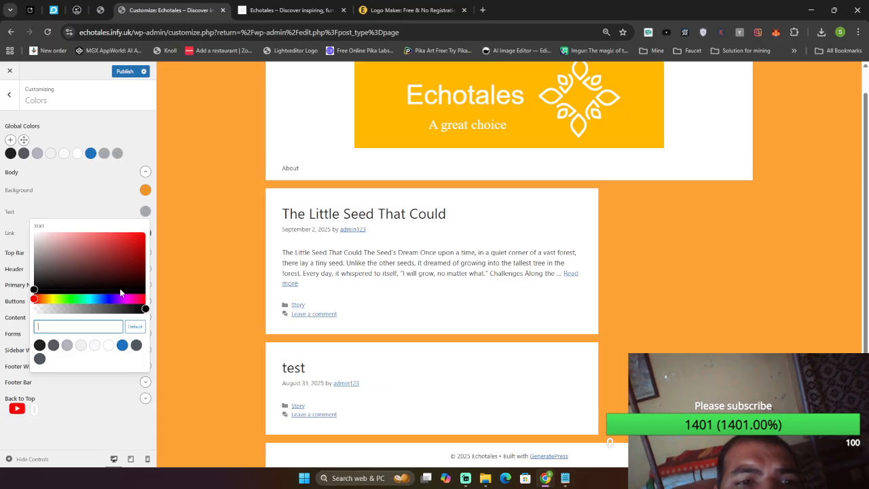
{"action": "left_click", "coordinate": [191, 201]}
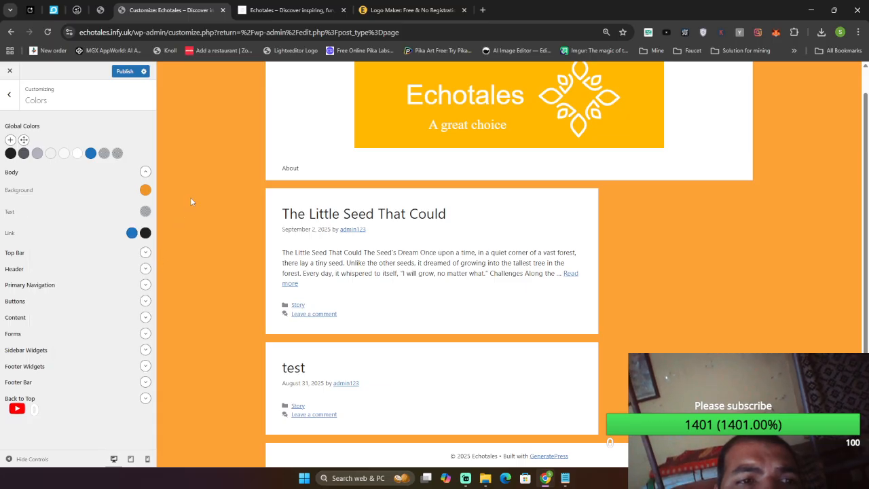
Set the body link color to the bright blue #113be1.
{"action": "left_click", "coordinate": [132, 234]}
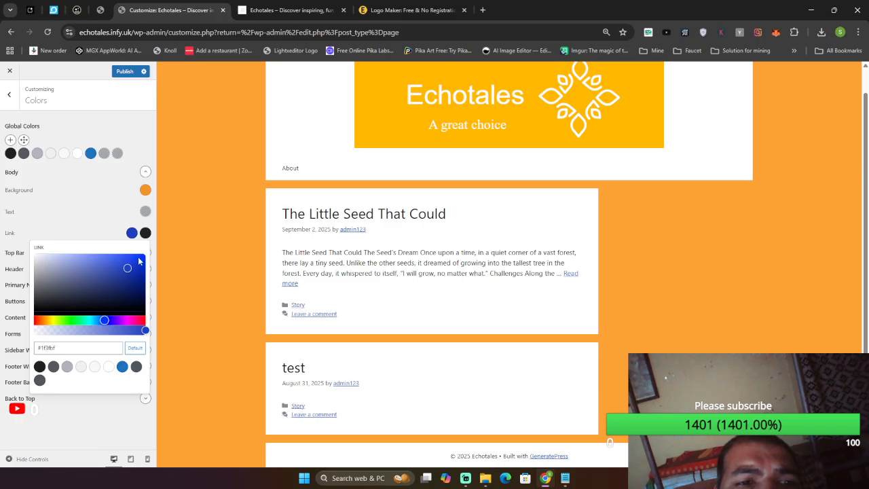
{"action": "mouse_move", "coordinate": [136, 264]}
{"action": "left_mouse_down"}
{"action": "mouse_move", "coordinate": [145, 262]}
{"action": "mouse_move", "coordinate": [136, 262]}
{"action": "left_mouse_up"}
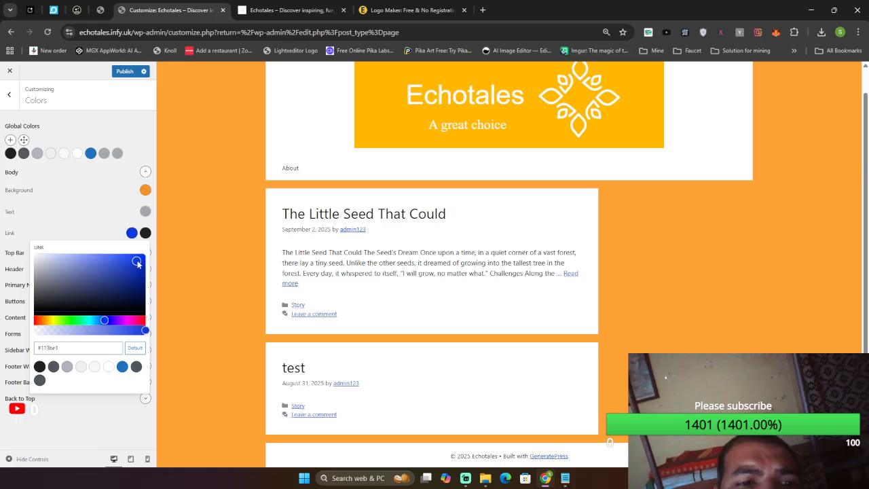
{"action": "left_click", "coordinate": [205, 241]}
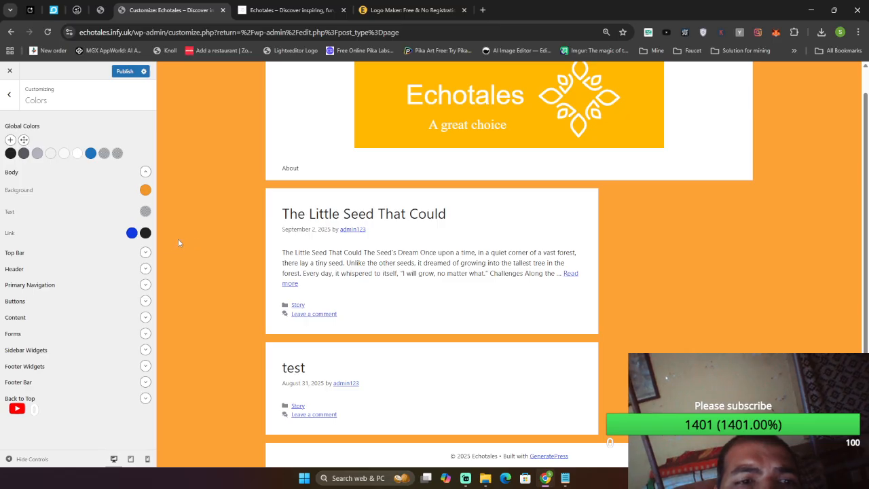
Set the hover color of body links to a bright magenta.
{"action": "left_click", "coordinate": [145, 234]}
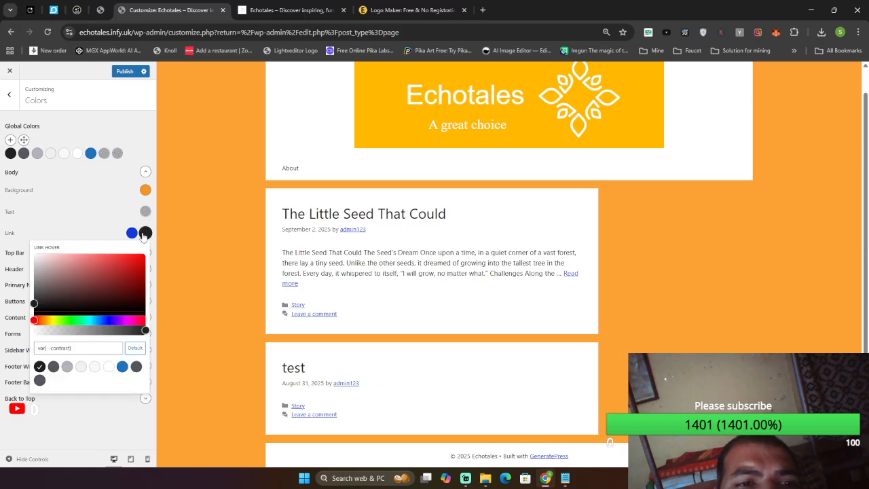
{"action": "left_click", "coordinate": [223, 240]}
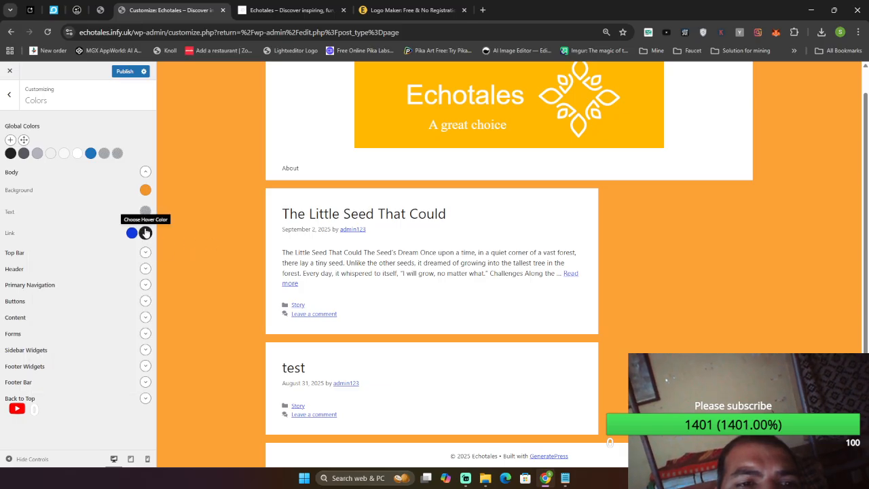
{"action": "left_click", "coordinate": [145, 233]}
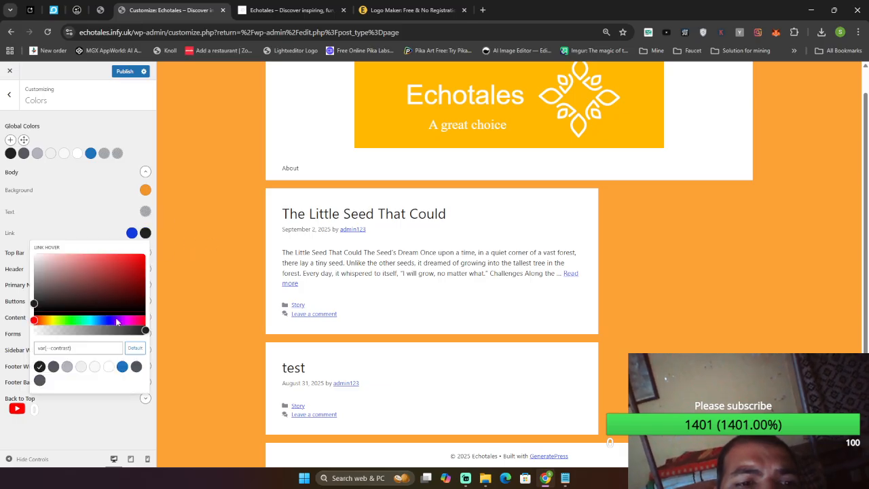
{"action": "left_click", "coordinate": [126, 319]}
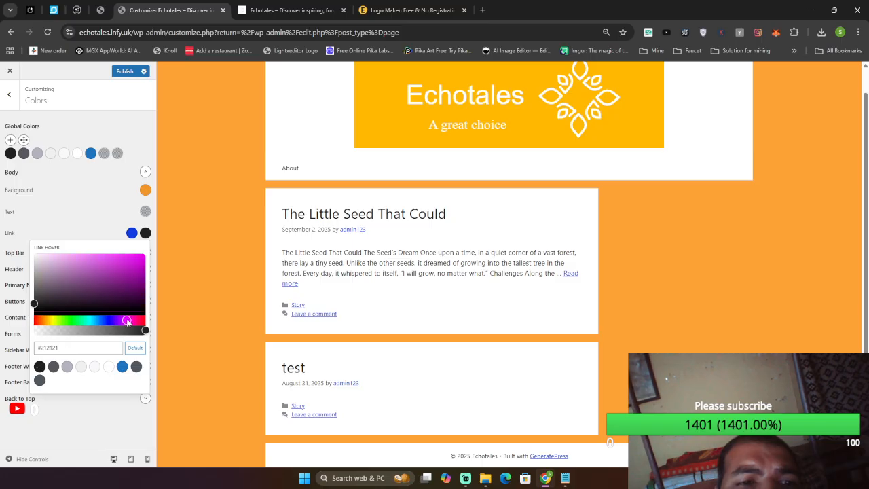
{"action": "left_click", "coordinate": [136, 258]}
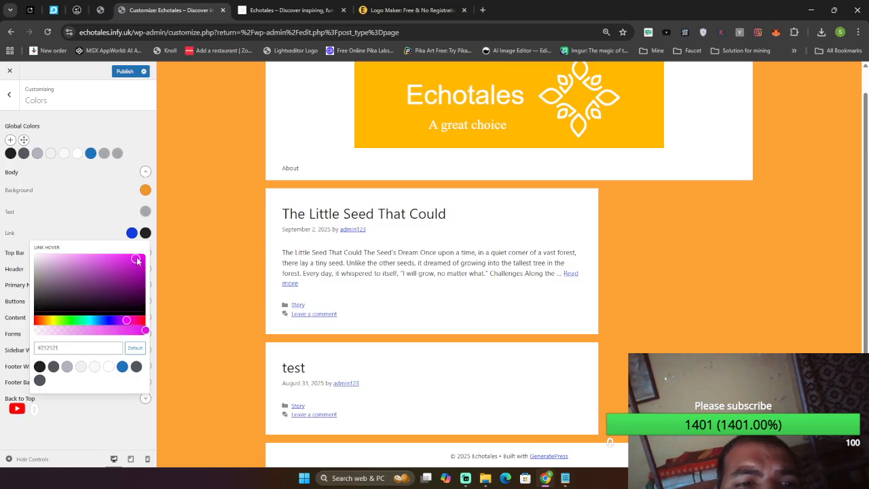
{"action": "left_click", "coordinate": [195, 240]}
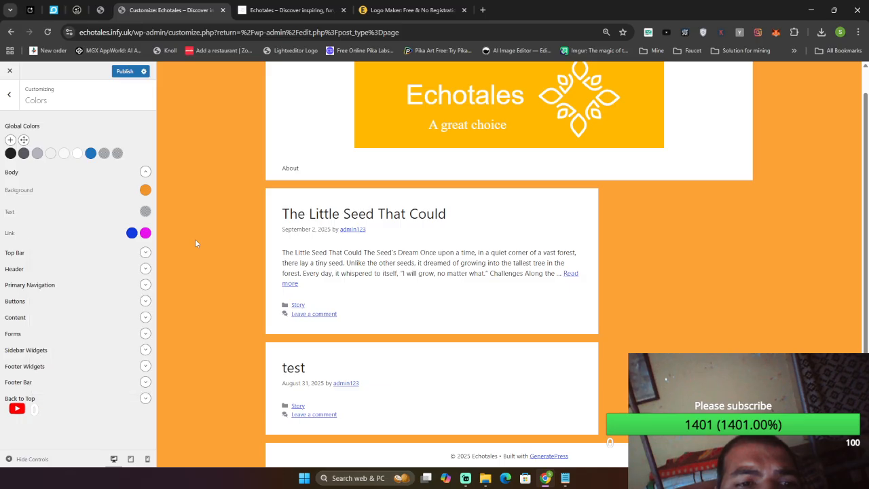
Collapse the body color group and set the top bar background to the red #e31414.
{"action": "left_click", "coordinate": [145, 259]}
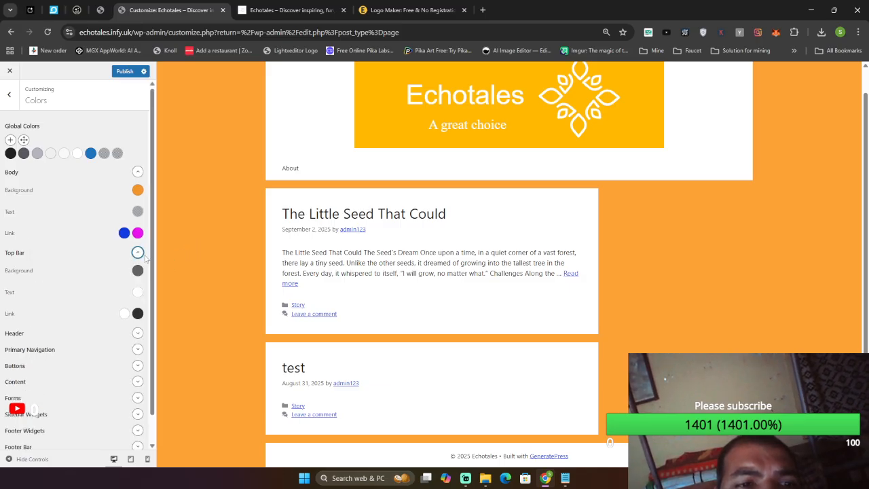
{"action": "left_click", "coordinate": [137, 172]}
{"action": "left_click", "coordinate": [146, 188]}
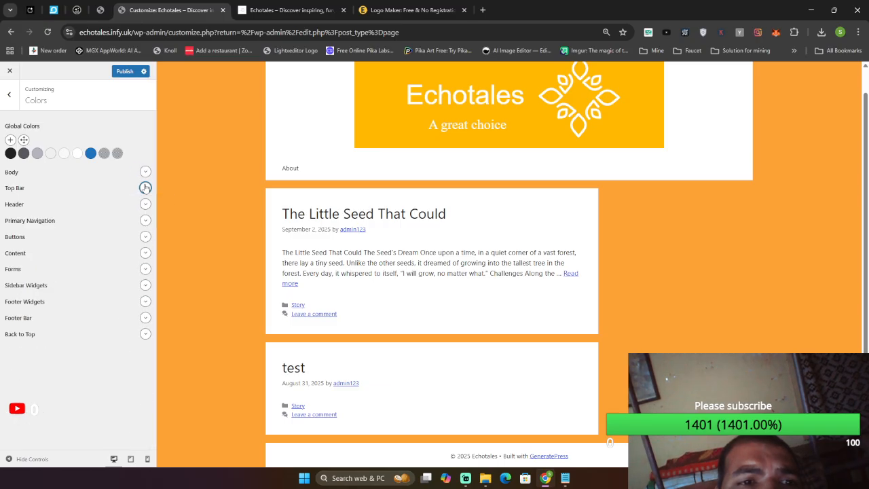
{"action": "left_click", "coordinate": [146, 188]}
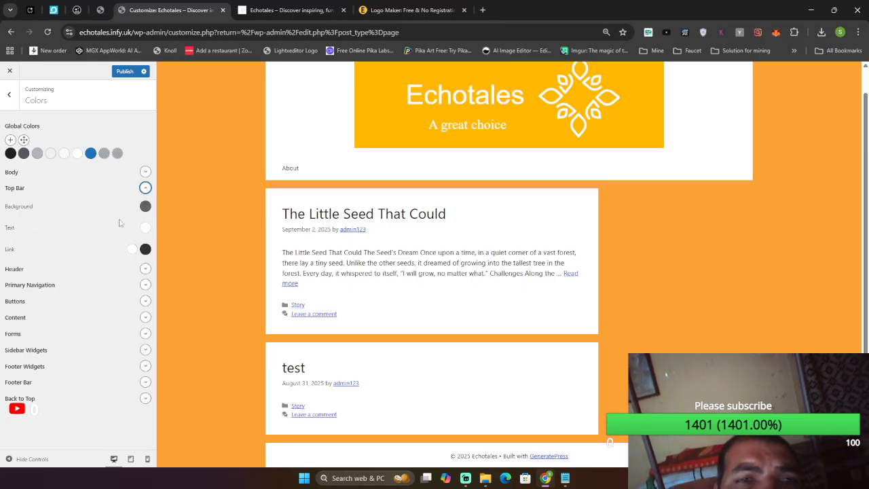
{"action": "left_click", "coordinate": [145, 207]}
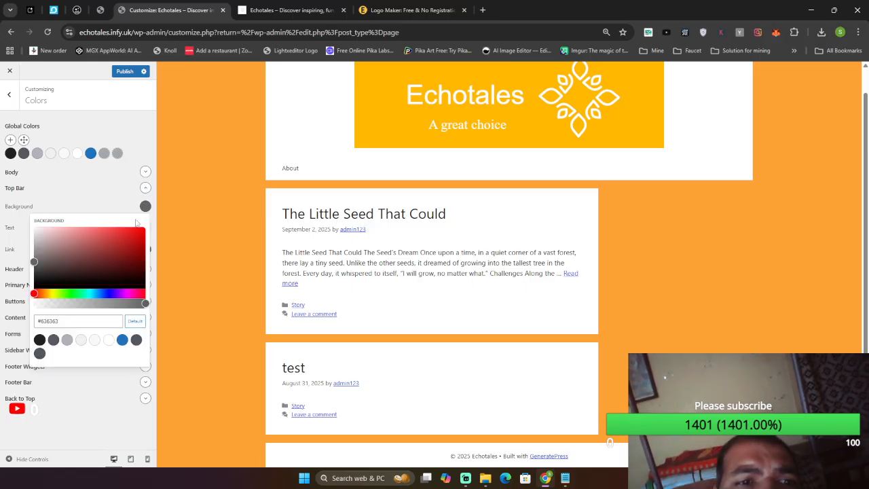
{"action": "left_click", "coordinate": [136, 234]}
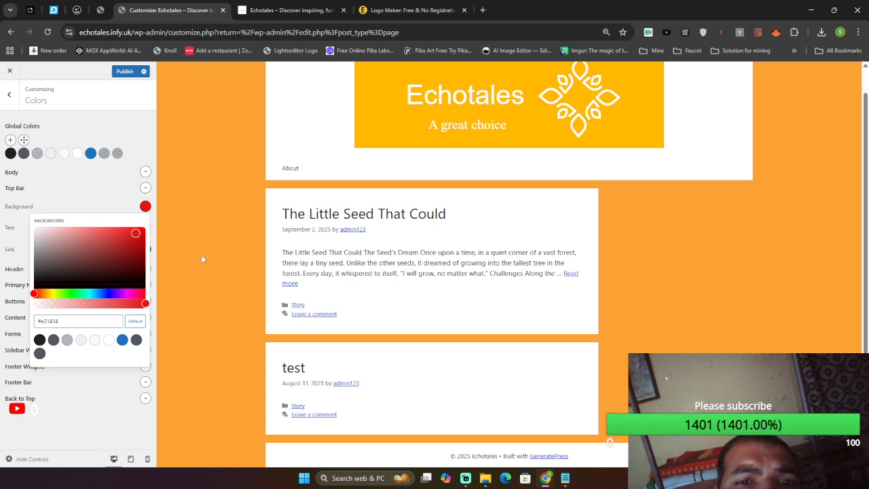
Close the top bar background color picker and set the top bar text color to near-black #090101.
{"action": "left_click", "coordinate": [205, 237]}
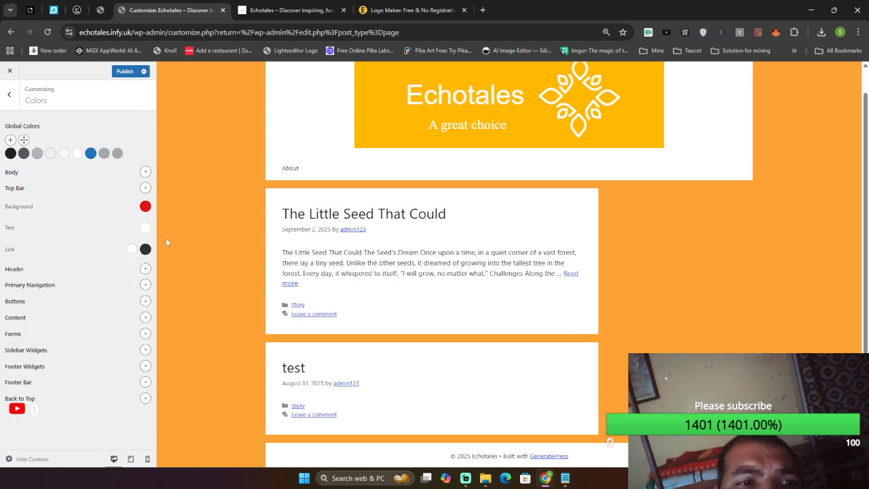
{"action": "left_click", "coordinate": [145, 228]}
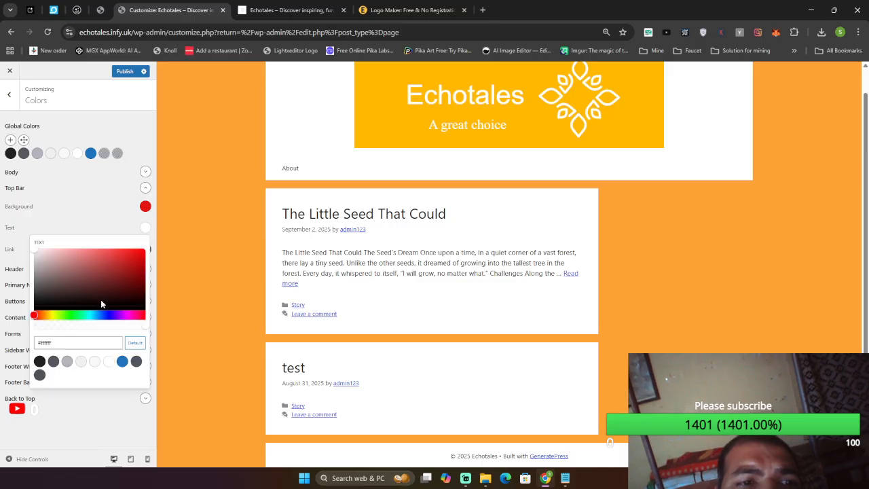
{"action": "left_click_drag", "start_coordinate": [105, 296], "coordinate": [131, 303]}
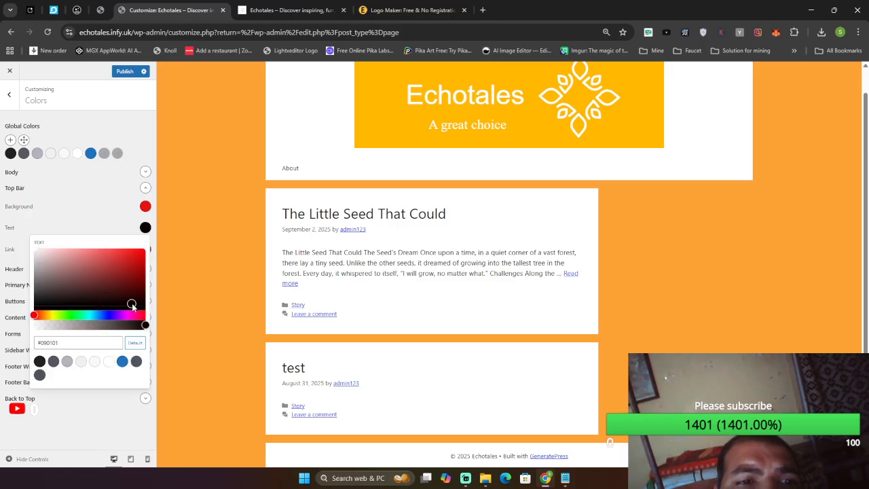
{"action": "left_click", "coordinate": [189, 250]}
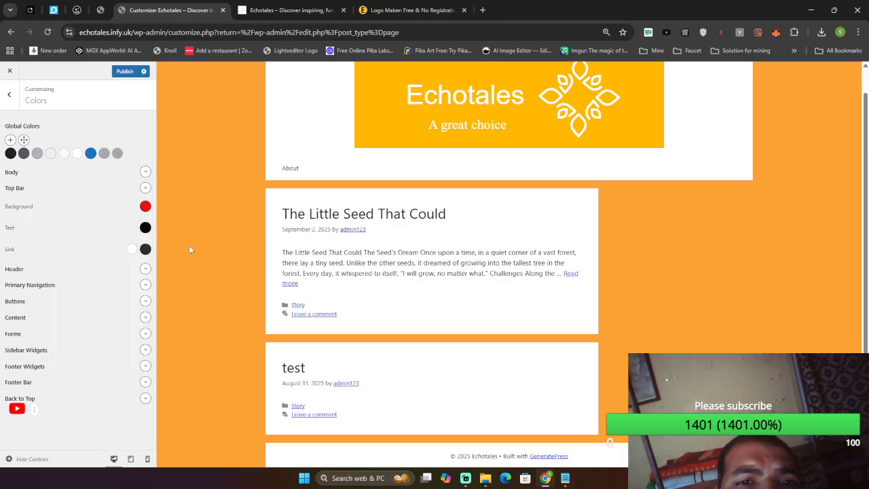
Set the hover color of the top bar links to a strong blue.
{"action": "left_click", "coordinate": [146, 249]}
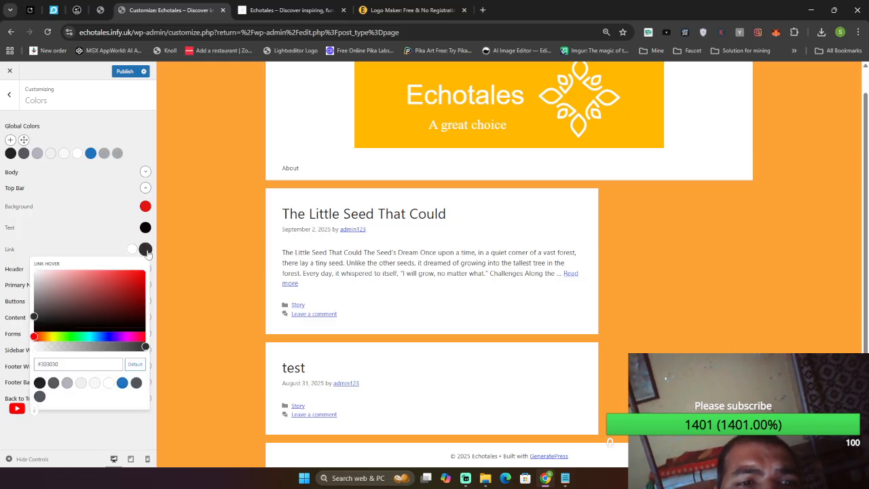
{"action": "left_click", "coordinate": [106, 336]}
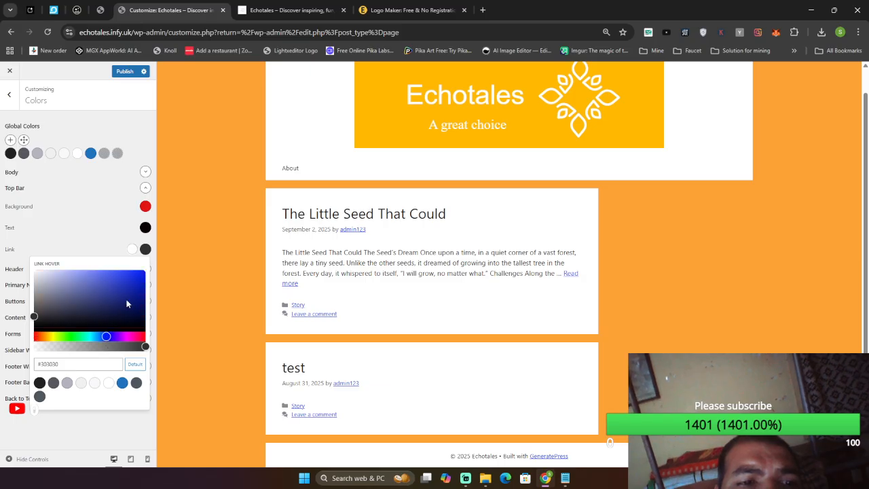
{"action": "left_click", "coordinate": [142, 279]}
{"action": "left_click", "coordinate": [225, 229]}
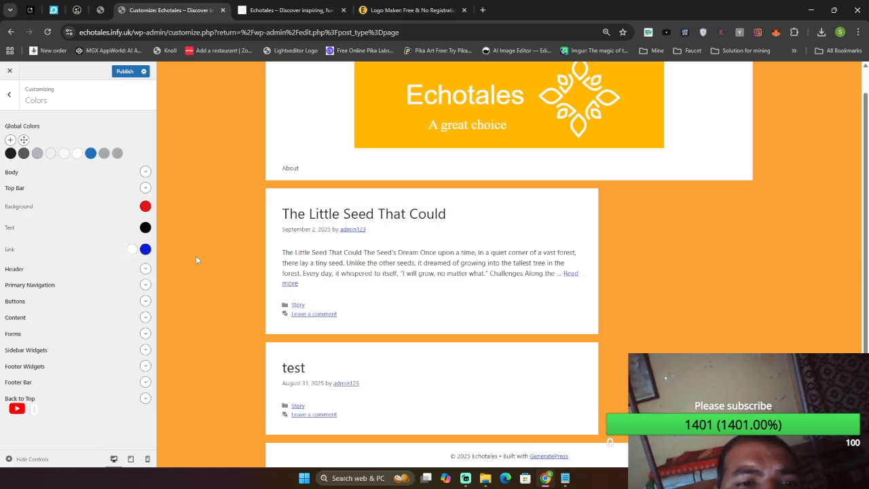
Expand the header color group and try red, blue and yellow backgrounds before setting the header background to bright magenta.
{"action": "left_click", "coordinate": [145, 268]}
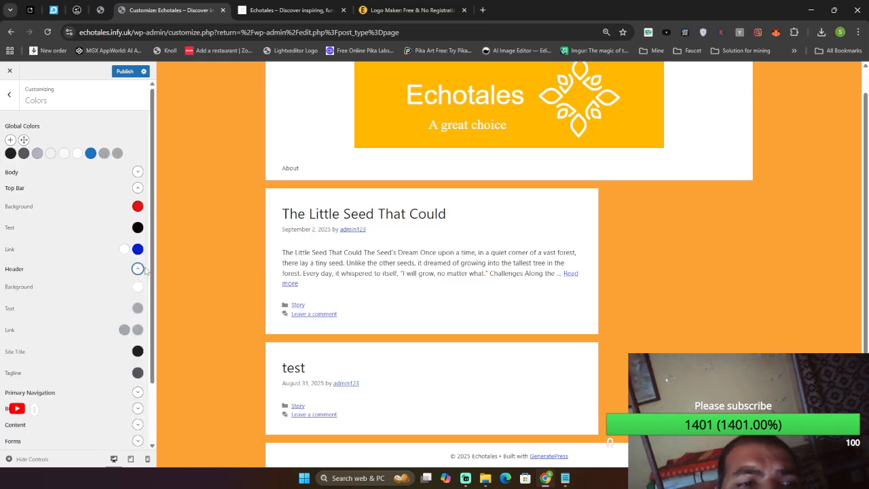
{"action": "left_click", "coordinate": [137, 288]}
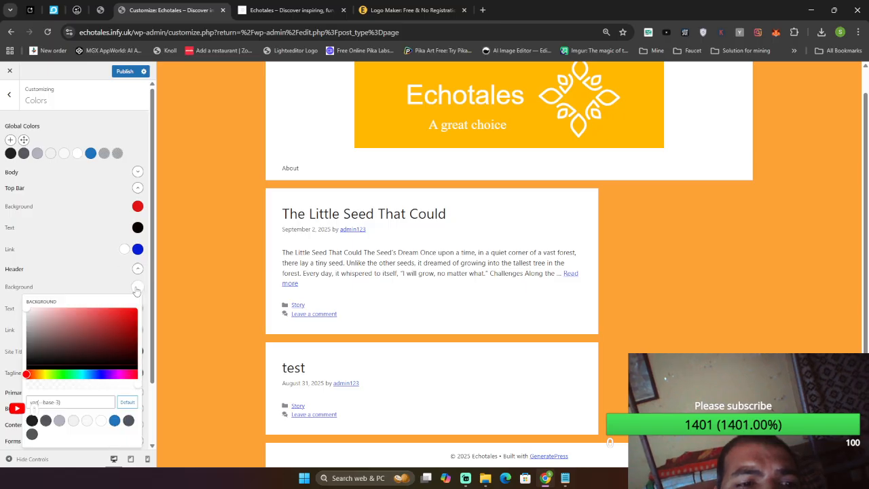
{"action": "left_click", "coordinate": [129, 314]}
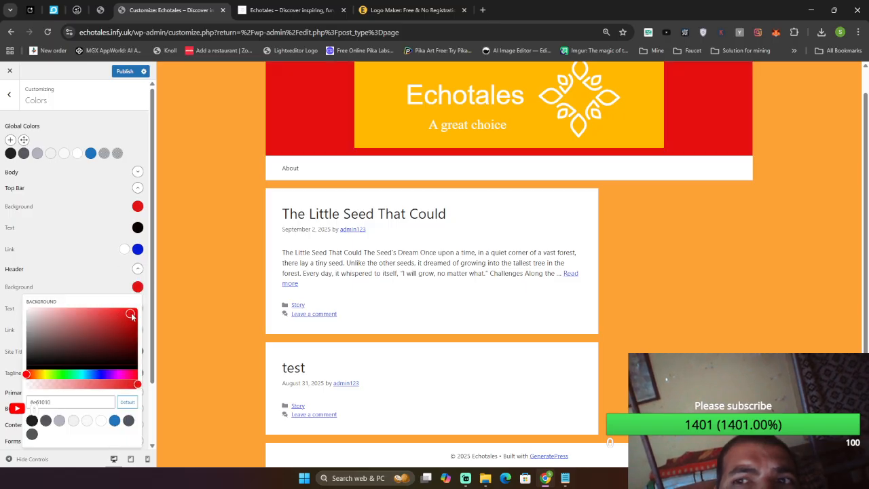
{"action": "left_click", "coordinate": [101, 374]}
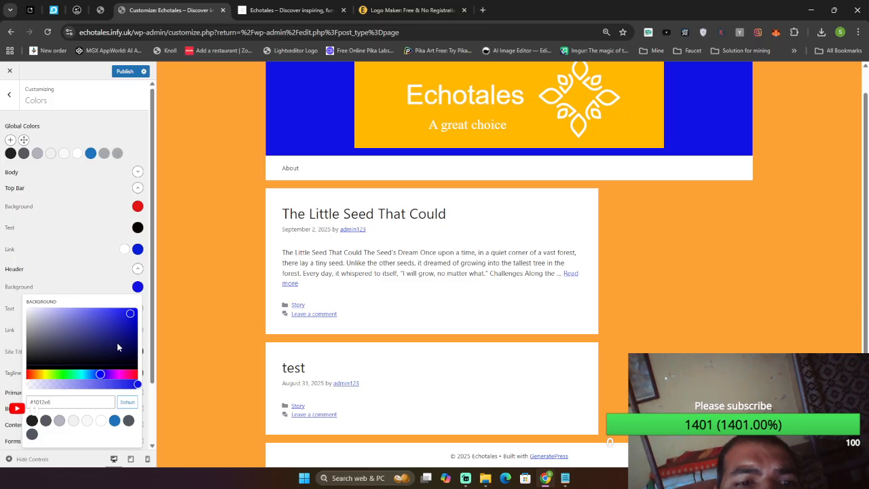
{"action": "left_click", "coordinate": [135, 313]}
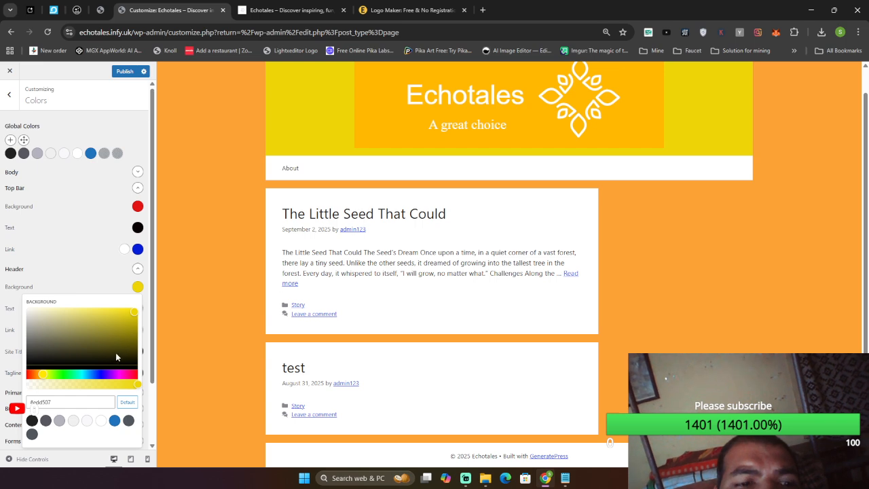
{"action": "left_click_drag", "start_coordinate": [57, 379], "coordinate": [119, 381]}
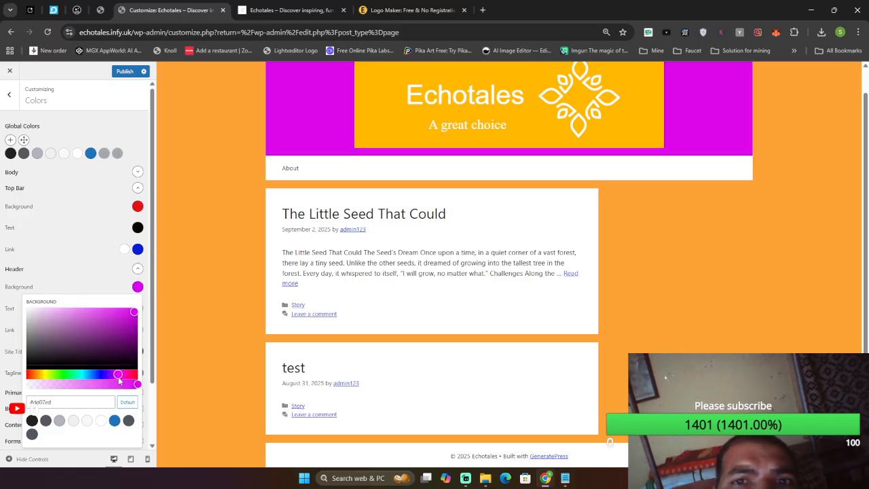
{"action": "left_click", "coordinate": [179, 298]}
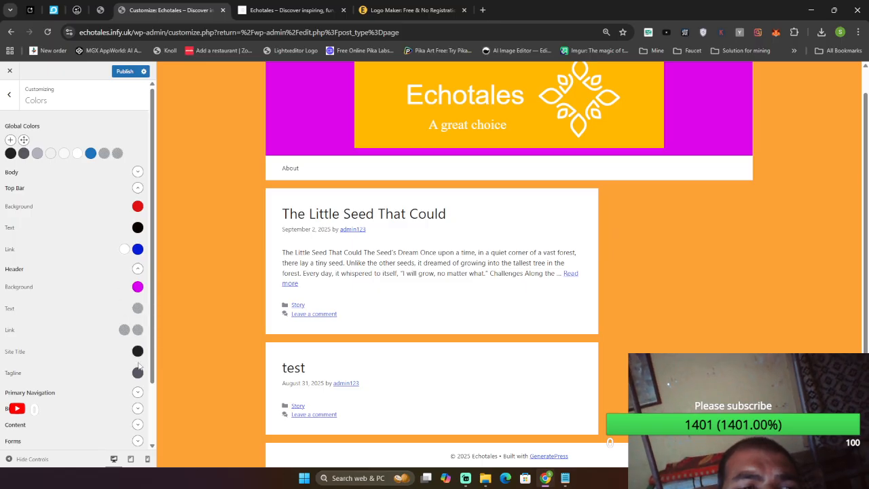
Expand the primary navigation color group and set the initial navigation background to the blue #295cc2.
{"action": "scroll", "coordinate": [141, 333], "scroll_direction": "down", "scroll_amount": 1}
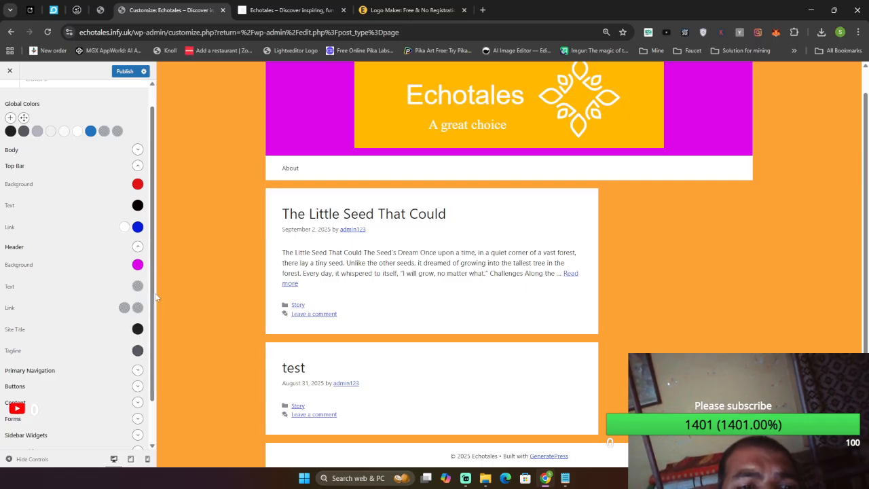
{"action": "scroll", "coordinate": [149, 317], "scroll_direction": "down", "scroll_amount": 2}
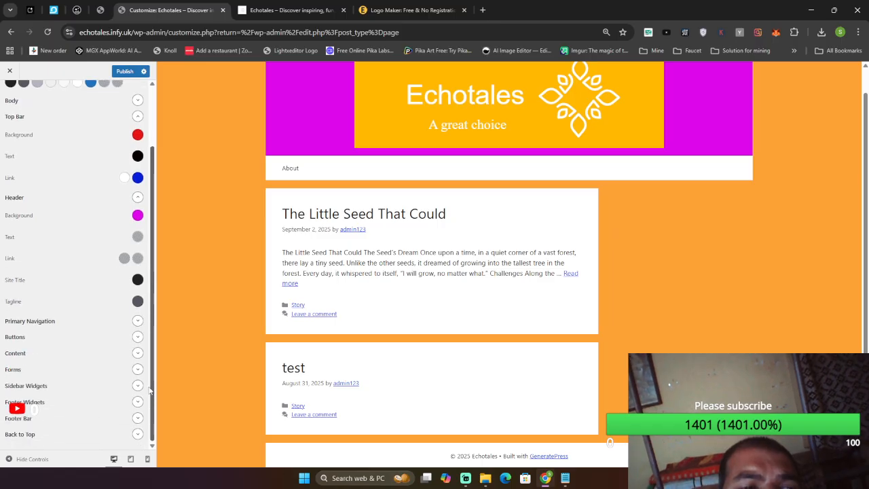
{"action": "left_click", "coordinate": [137, 321]}
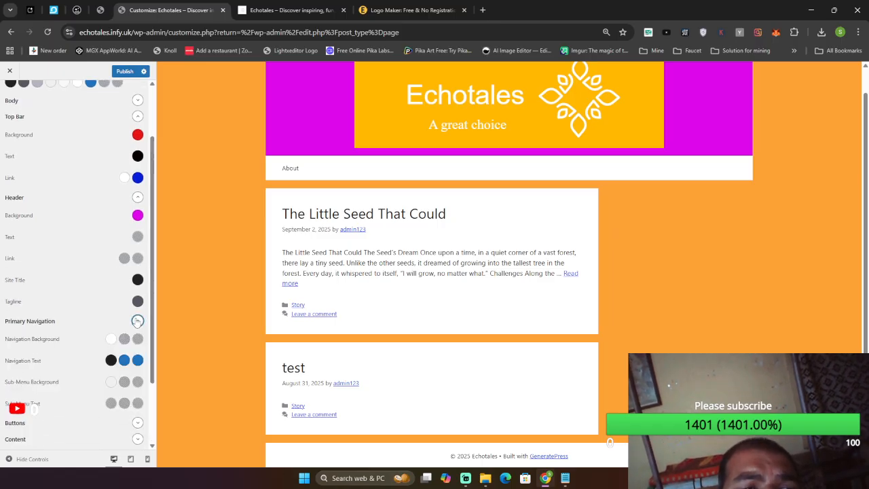
{"action": "left_click", "coordinate": [111, 339]}
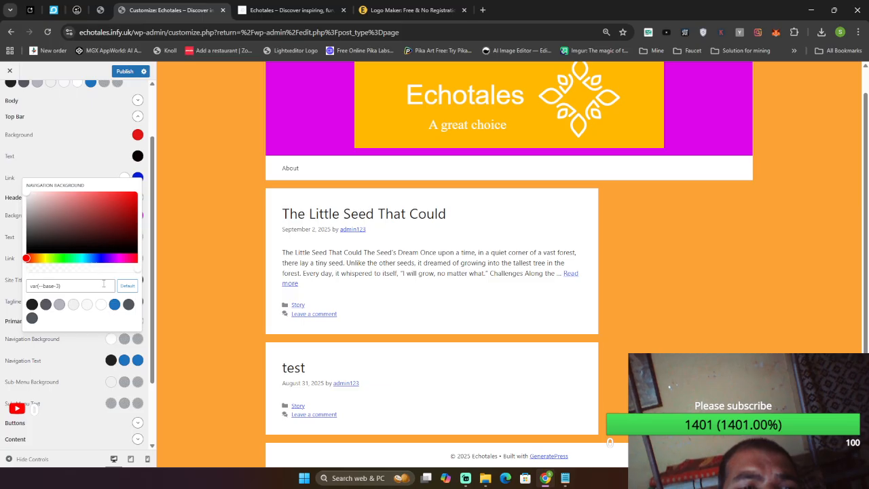
{"action": "left_click", "coordinate": [124, 258]}
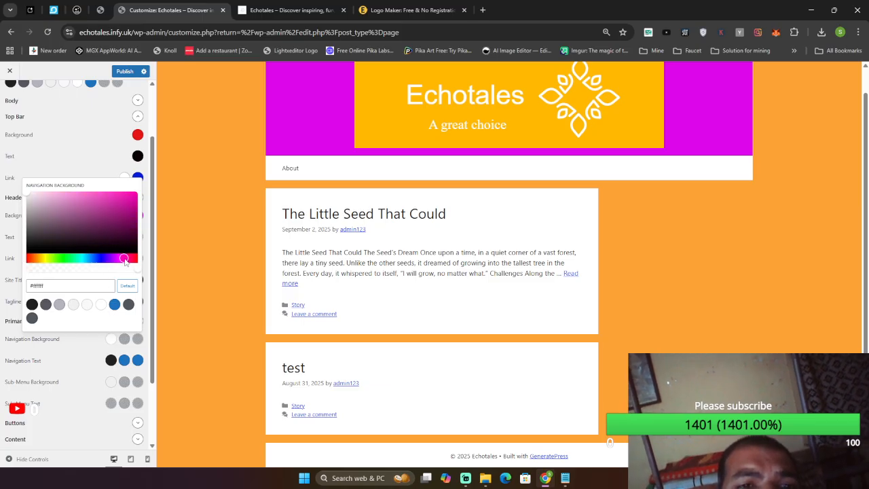
{"action": "left_click_drag", "start_coordinate": [131, 237], "coordinate": [115, 211]}
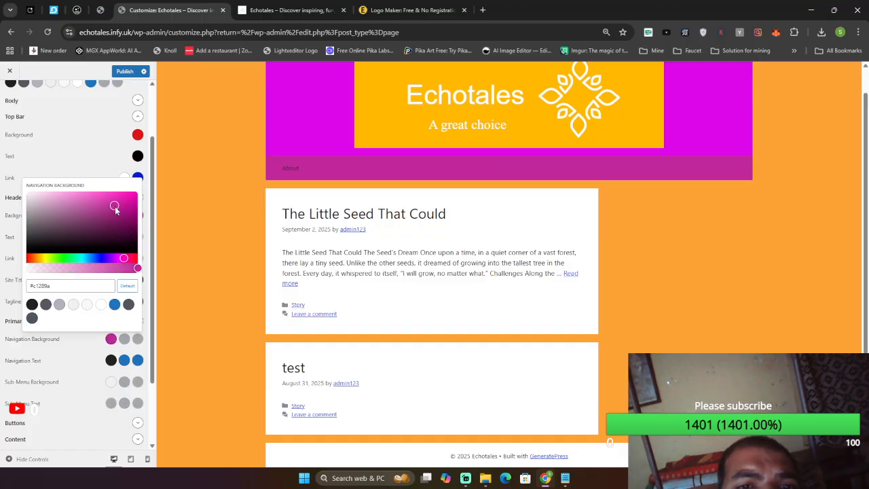
{"action": "left_click", "coordinate": [97, 258]}
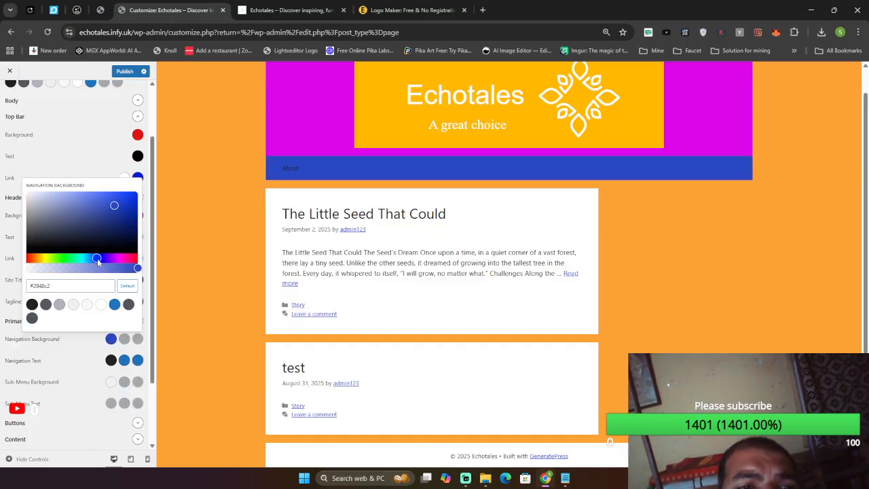
{"action": "mouse_move", "coordinate": [98, 258]}
{"action": "left_mouse_down"}
{"action": "mouse_move", "coordinate": [82, 258]}
{"action": "mouse_move", "coordinate": [102, 259]}
{"action": "mouse_move", "coordinate": [94, 258]}
{"action": "left_mouse_up"}
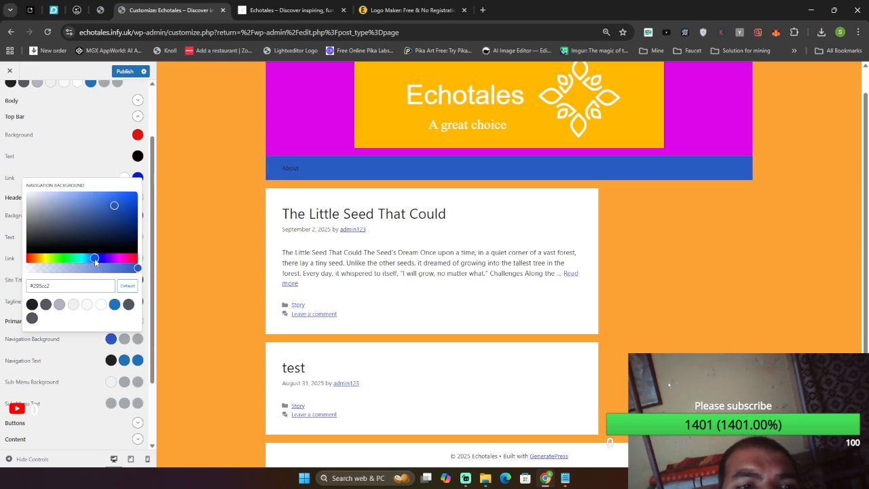
{"action": "left_click", "coordinate": [201, 280]}
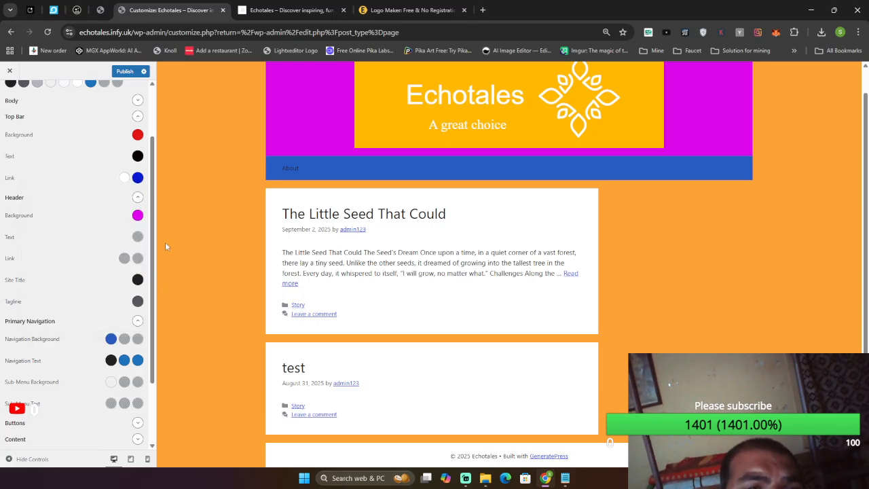
Collapse the header color group and set the initial navigation text color to white.
{"action": "left_click", "coordinate": [138, 199]}
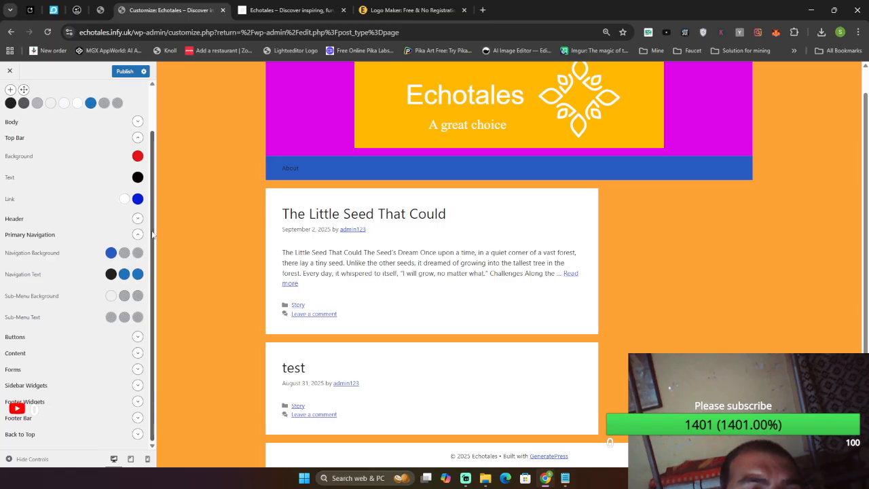
{"action": "left_click", "coordinate": [110, 274]}
{"action": "left_click_drag", "start_coordinate": [86, 322], "coordinate": [17, 285]}
{"action": "left_click", "coordinate": [202, 258]}
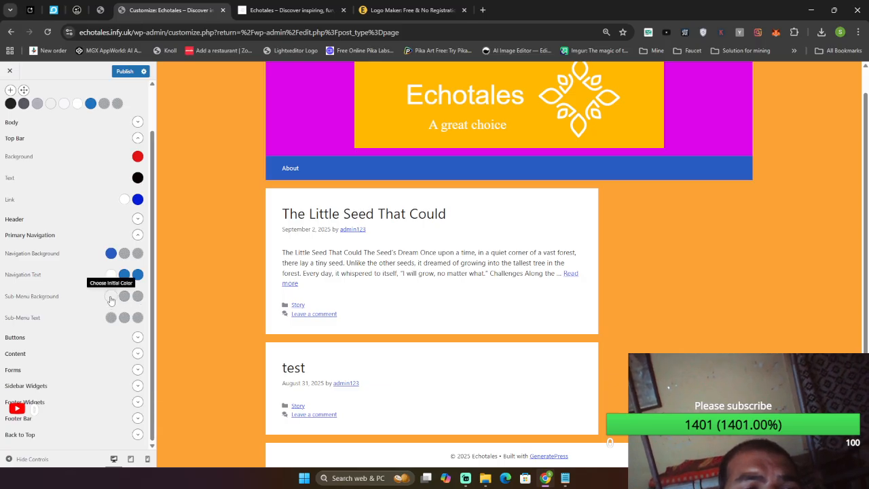
Set the initial sub-menu text color to the white global color base-3.
{"action": "left_click", "coordinate": [112, 318]}
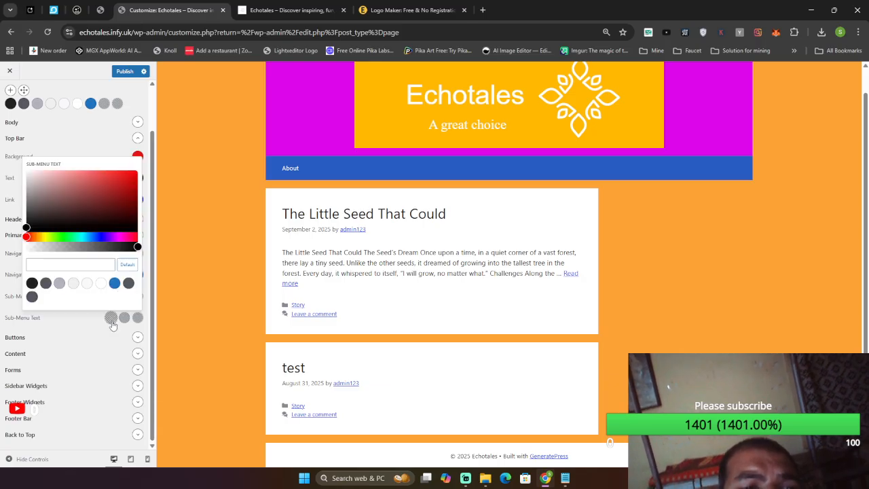
{"action": "left_click", "coordinate": [105, 286]}
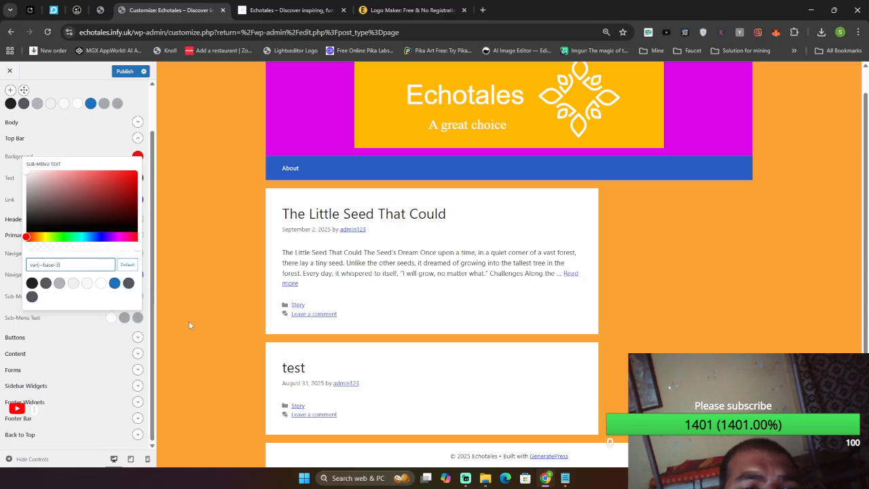
{"action": "left_click", "coordinate": [205, 302]}
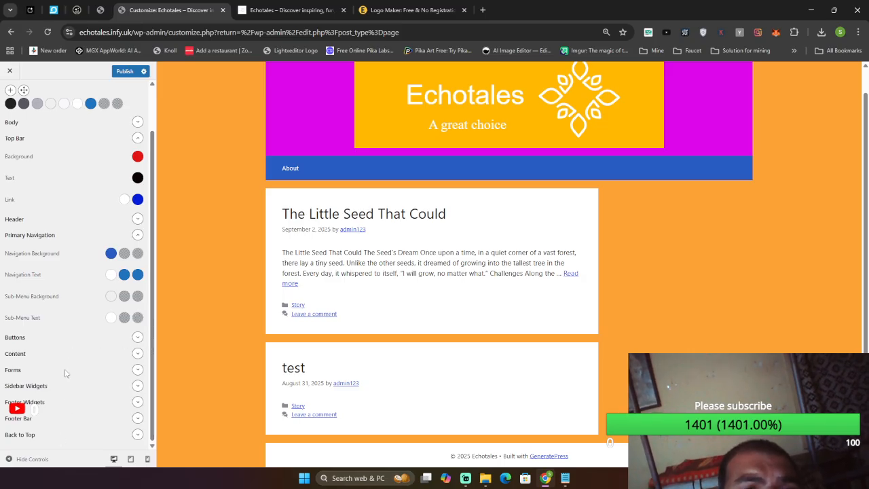
Publish the color changes and review them on the live Echotales homepage.
{"action": "left_click", "coordinate": [125, 71]}
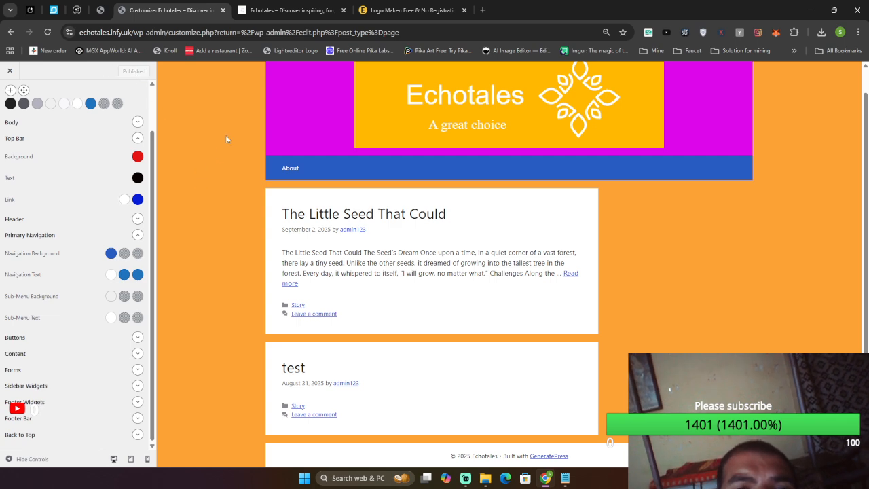
{"action": "left_click", "coordinate": [323, 7]}
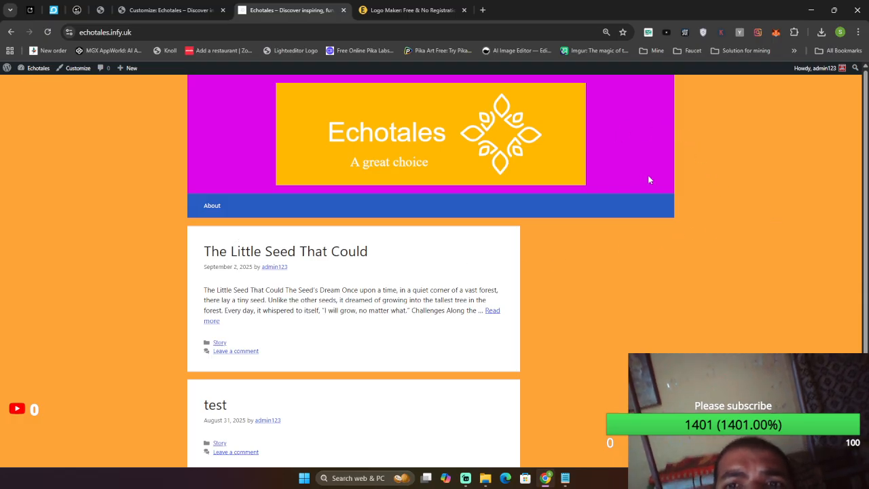
{"action": "scroll", "coordinate": [857, 156], "scroll_direction": "down", "scroll_amount": 1}
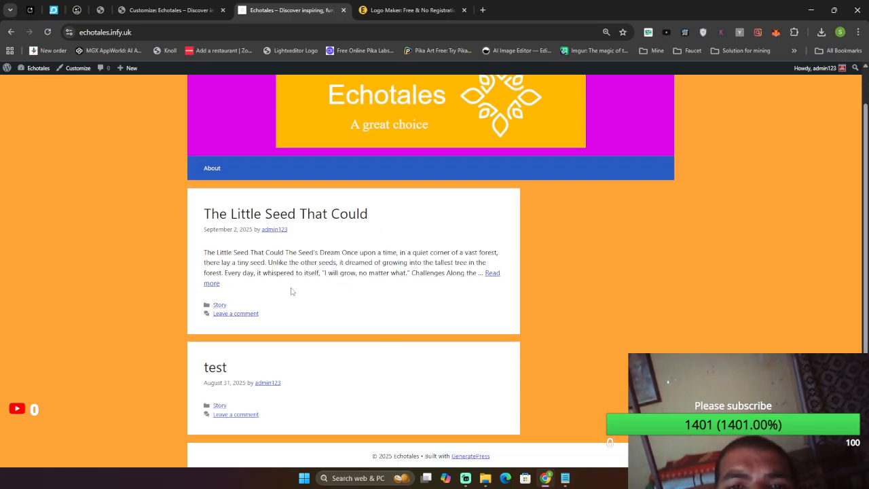
Return to the Customizer, expand the Back to Top color group and inspect its initial background color.
{"action": "left_click", "coordinate": [191, 10]}
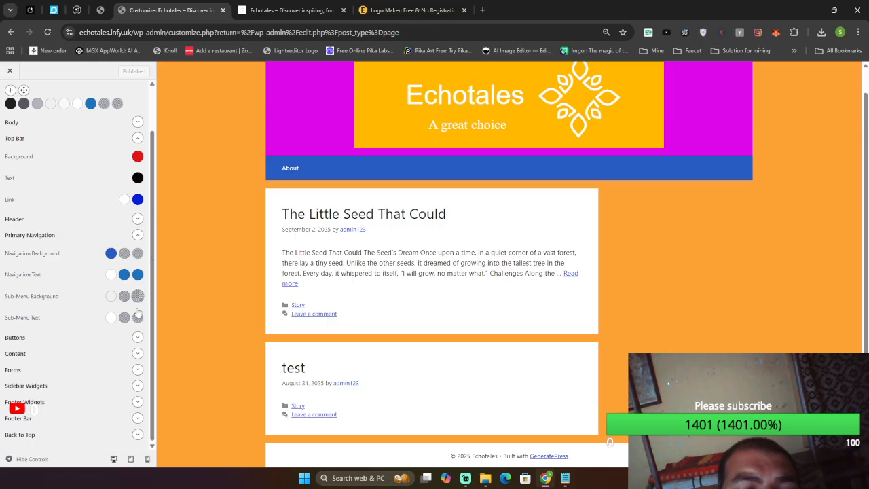
{"action": "left_click", "coordinate": [137, 435]}
{"action": "left_click_drag", "start_coordinate": [152, 380], "coordinate": [153, 448]}
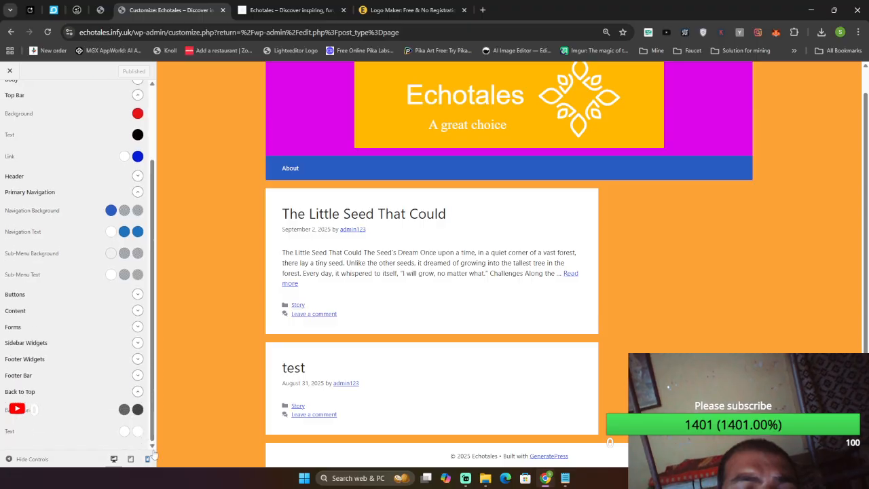
{"action": "left_click", "coordinate": [125, 410]}
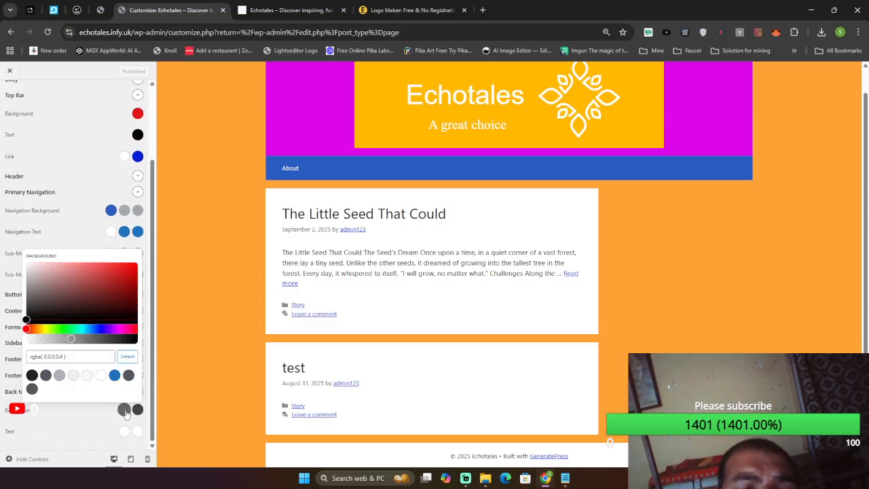
{"action": "left_click", "coordinate": [199, 335]}
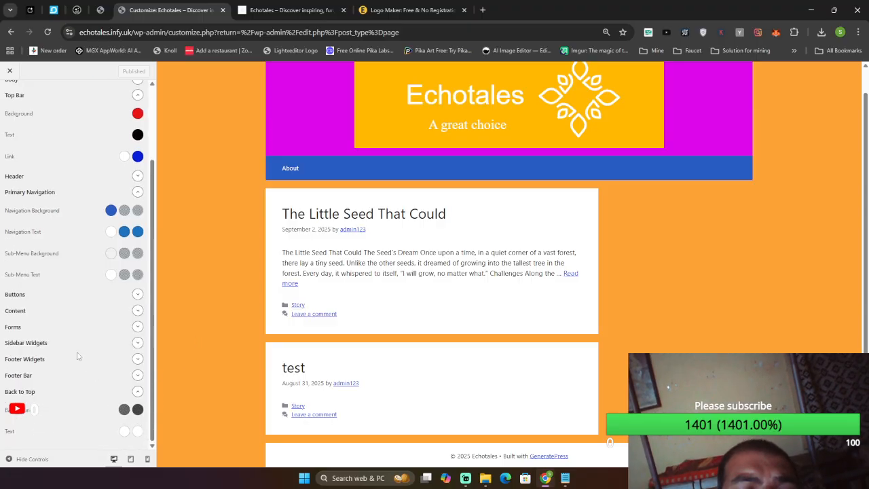
Expand the Footer Bar color group, inspect its background color and return to the main Customizer sections.
{"action": "left_click", "coordinate": [138, 374]}
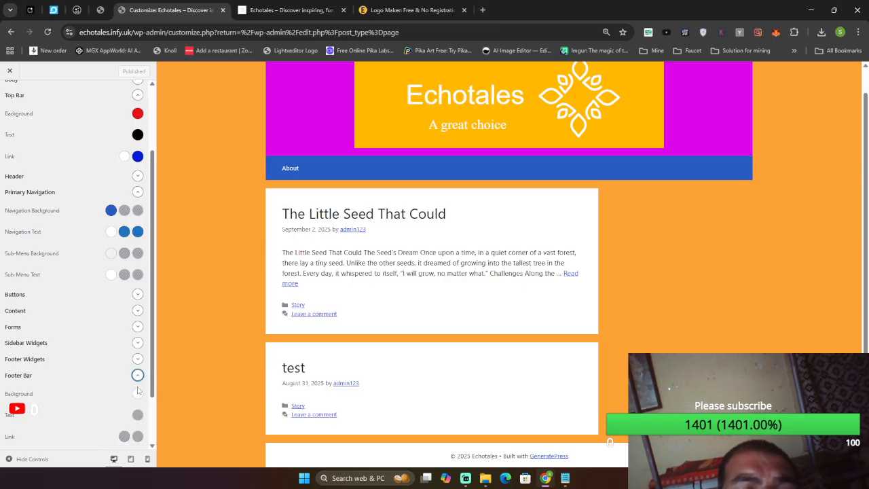
{"action": "left_click", "coordinate": [137, 393]}
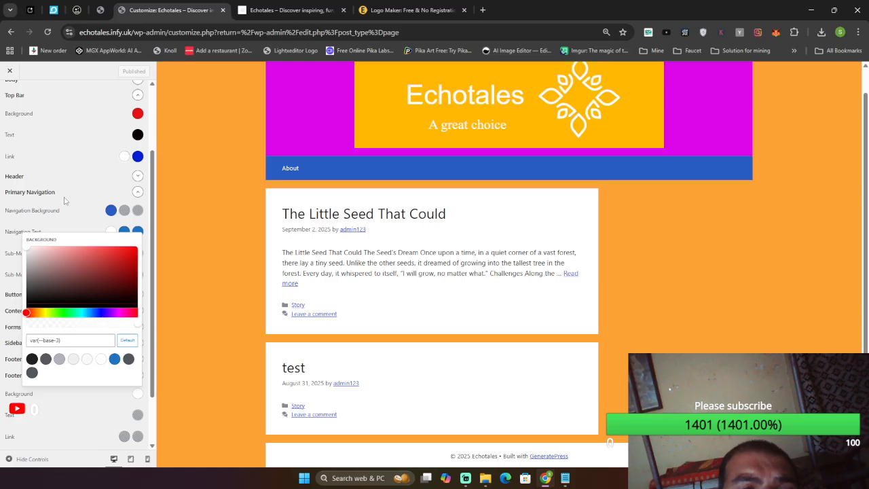
{"action": "left_click", "coordinate": [153, 115]}
{"action": "scroll", "coordinate": [148, 102], "scroll_direction": "up", "scroll_amount": 2}
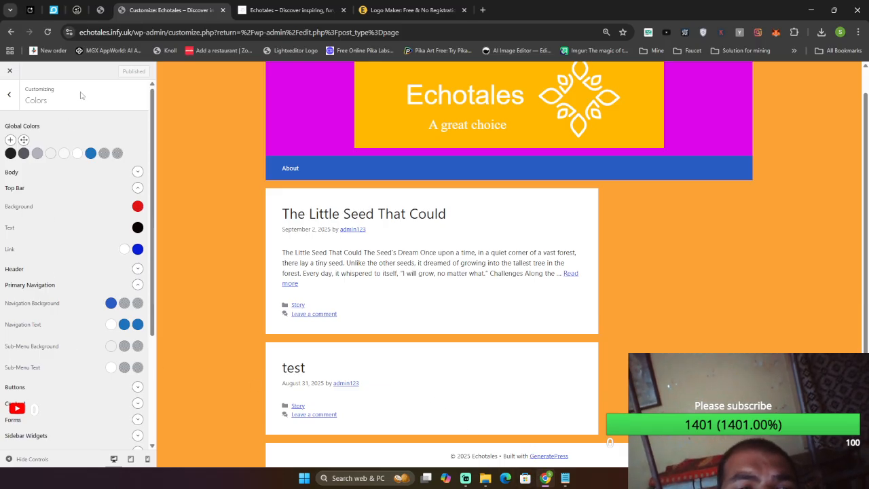
{"action": "left_click", "coordinate": [8, 94]}
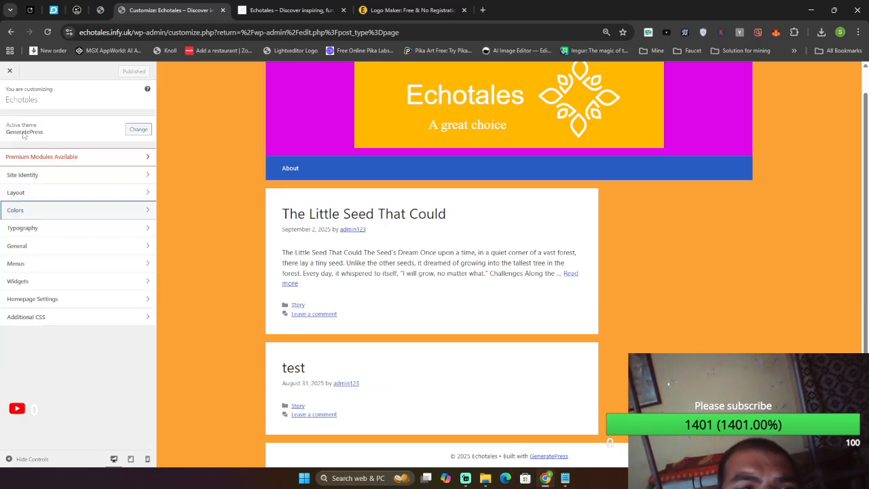
Add the Google font Raleway to the site's typography fonts.
{"action": "left_click", "coordinate": [86, 234]}
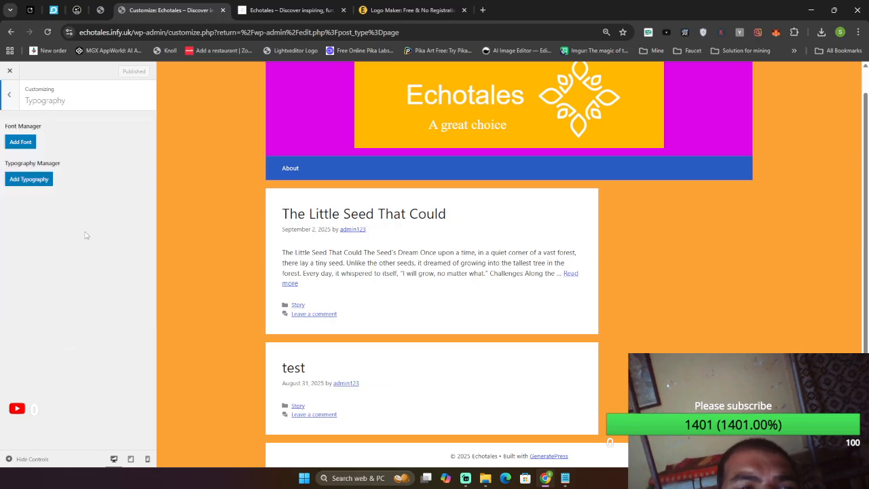
{"action": "left_click", "coordinate": [20, 142]}
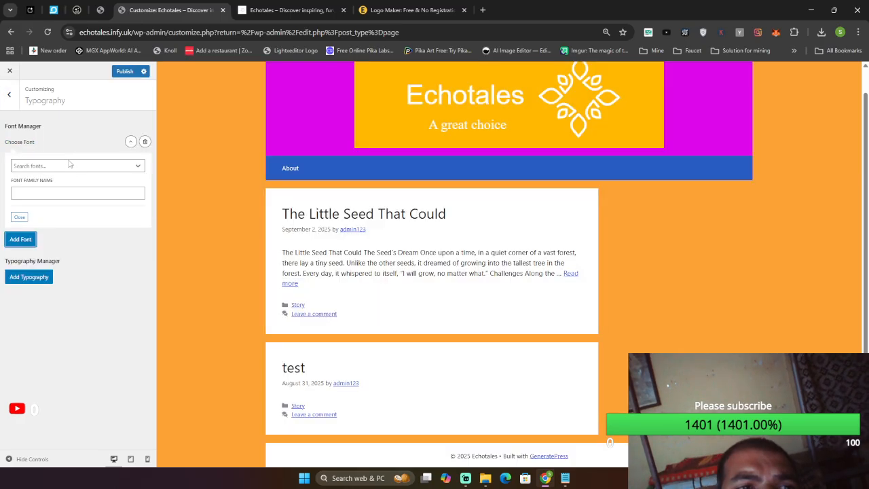
{"action": "left_click", "coordinate": [68, 165]}
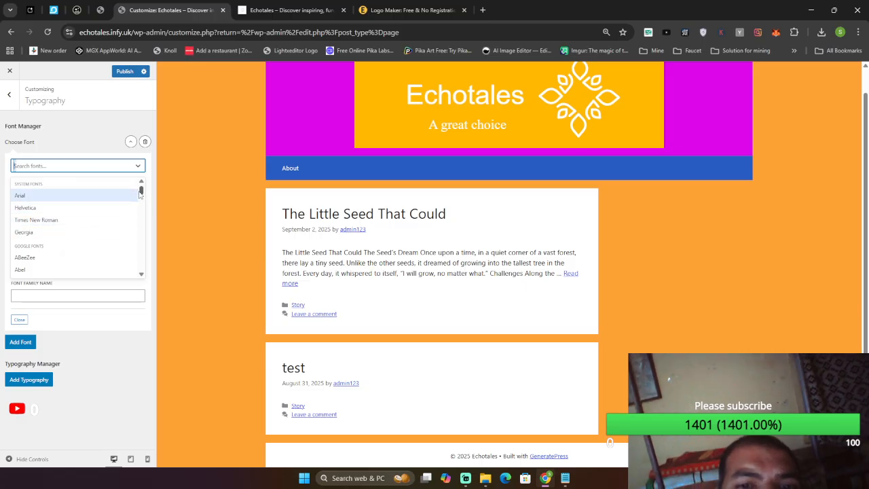
{"action": "type", "text": "ra"}
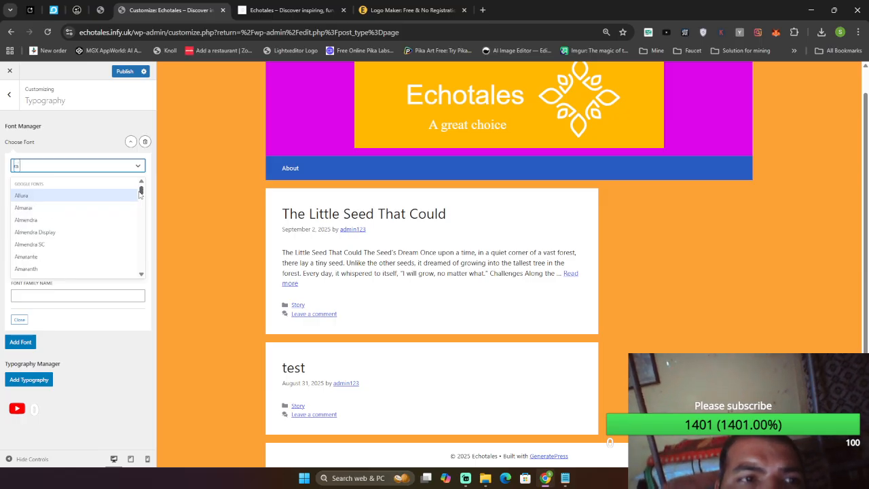
{"action": "type", "text": "le"}
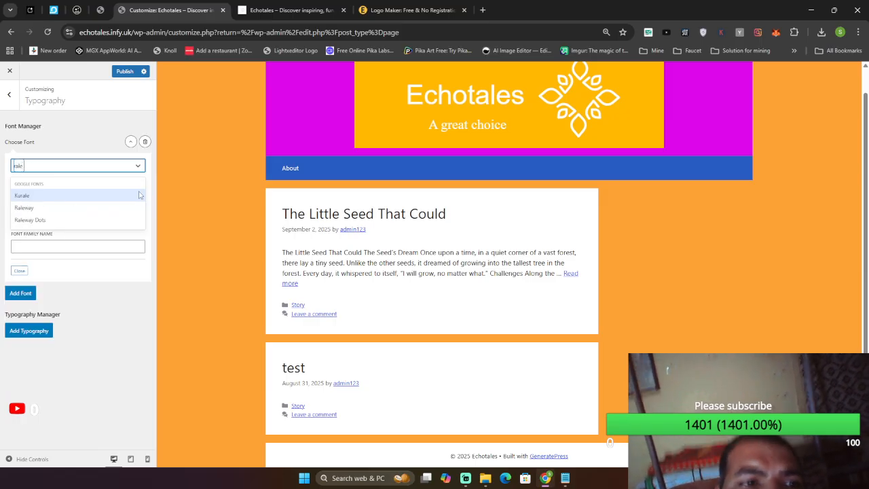
{"action": "left_click", "coordinate": [89, 208]}
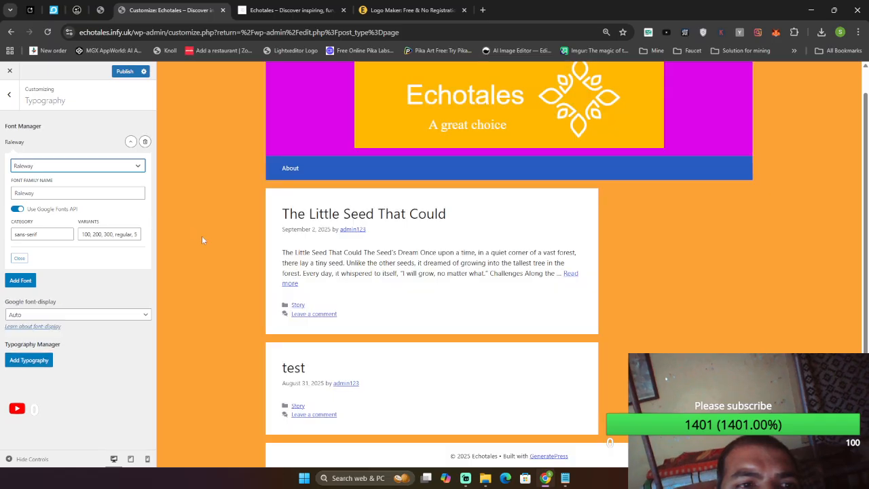
{"action": "left_click", "coordinate": [92, 194]}
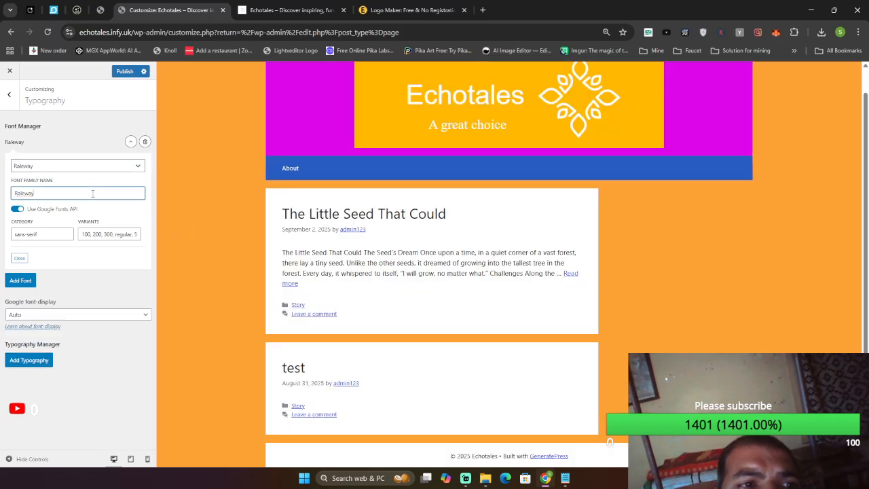
Add Open Sans as a second font and publish the typography changes.
{"action": "left_click", "coordinate": [20, 280]}
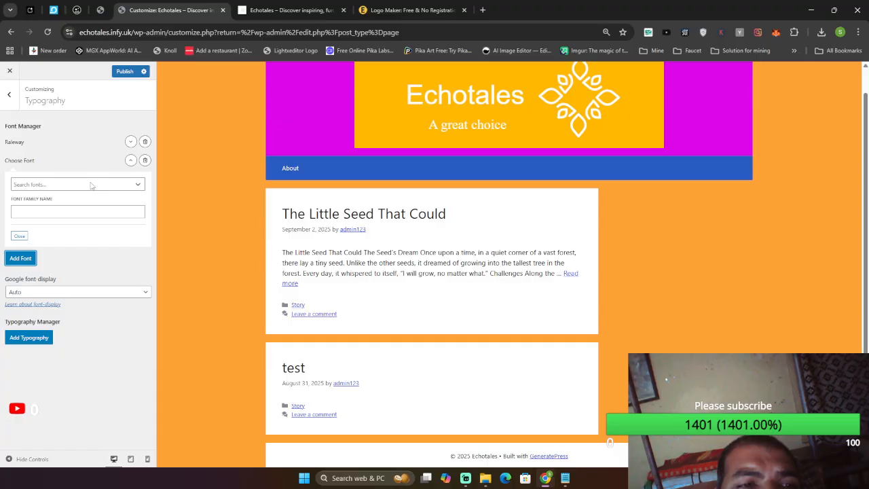
{"action": "left_click", "coordinate": [92, 184]}
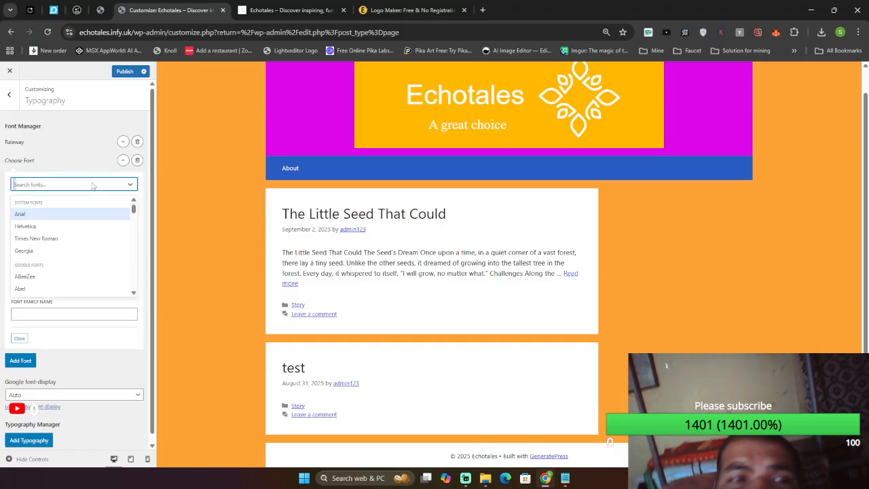
{"action": "type", "text": "open"}
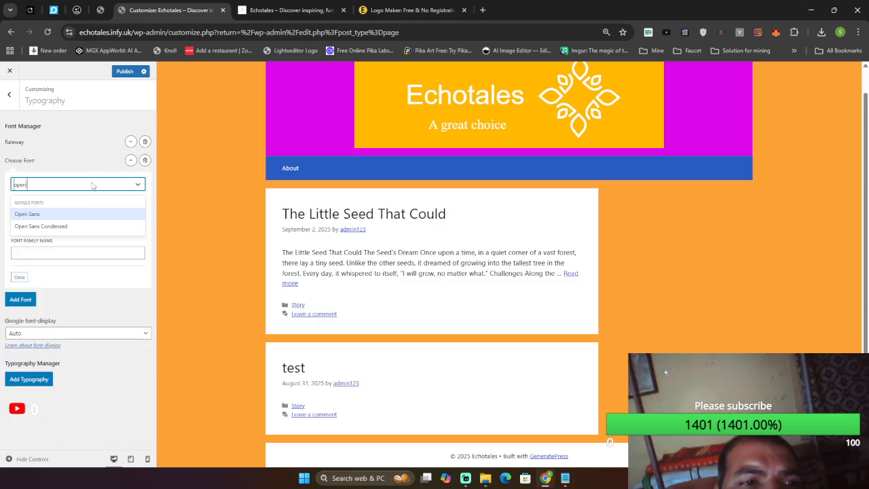
{"action": "left_click", "coordinate": [74, 214]}
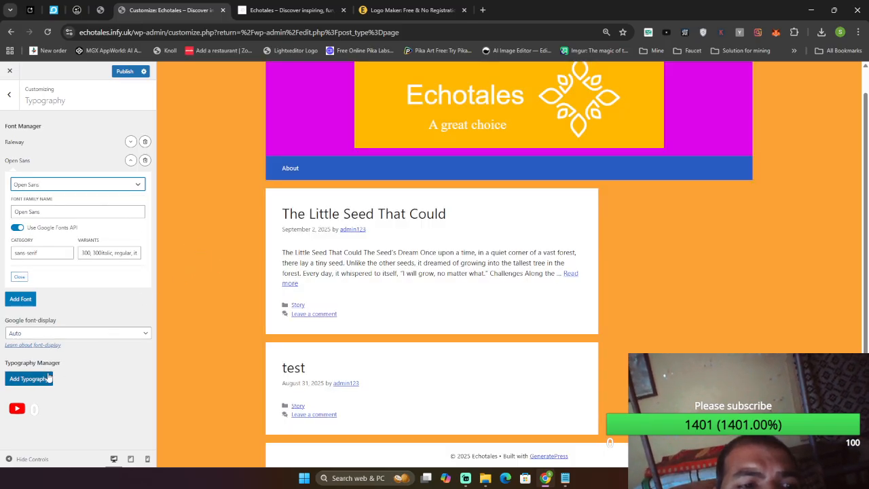
{"action": "left_click", "coordinate": [114, 72]}
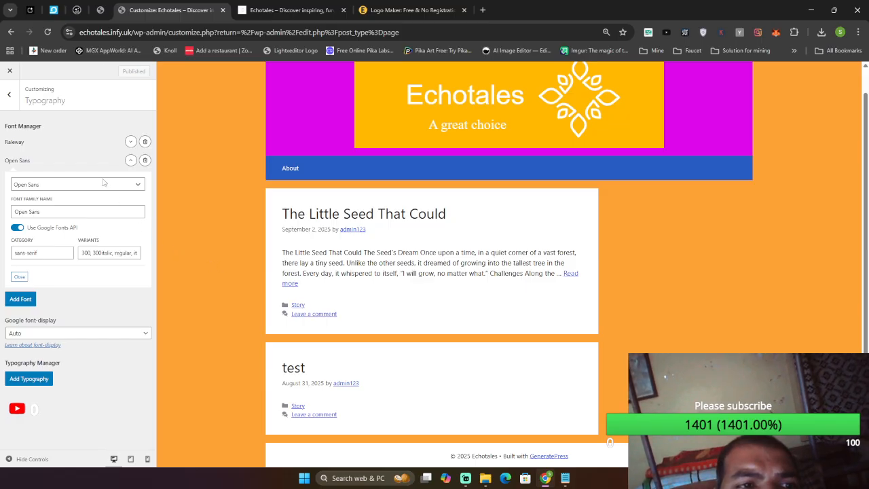
Check the font choice and the Google font-display options, then leave the typography settings.
{"action": "left_click", "coordinate": [104, 184]}
{"action": "left_click", "coordinate": [201, 213]}
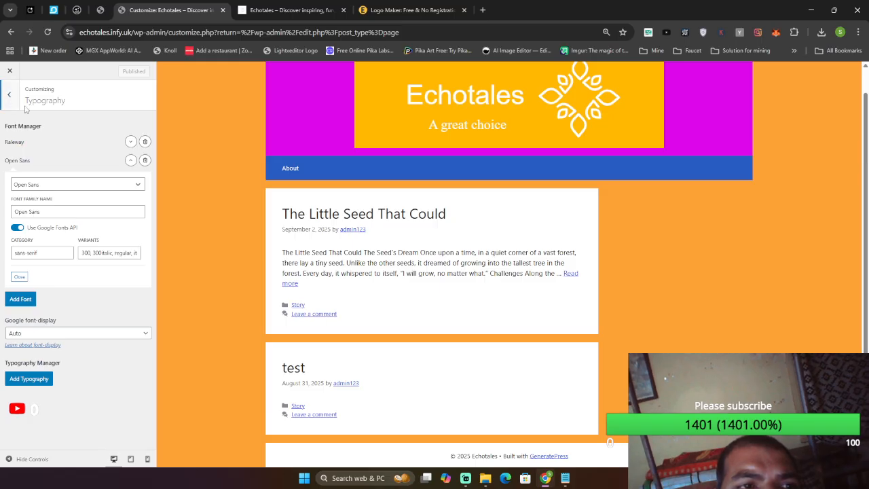
{"action": "left_click", "coordinate": [86, 334]}
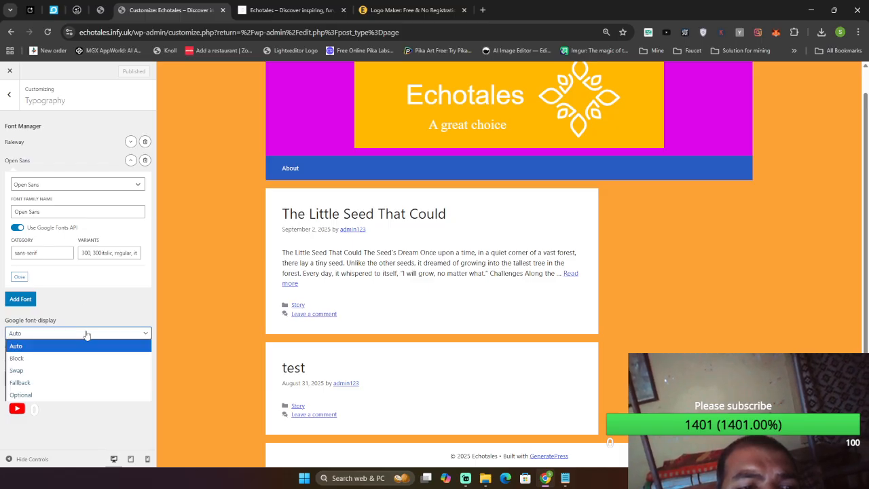
{"action": "left_click", "coordinate": [86, 334]}
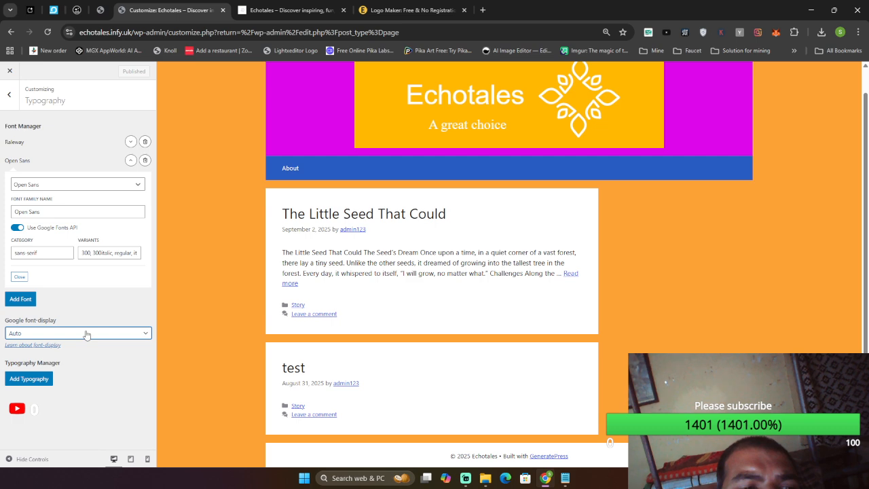
{"action": "left_click", "coordinate": [12, 102]}
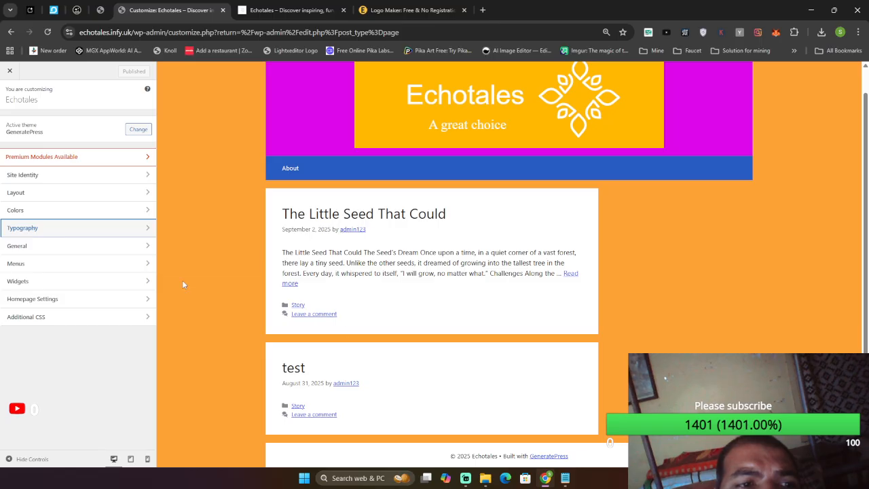
Review the general settings for icon type and link underlining, keeping underlines on Always.
{"action": "left_click", "coordinate": [94, 247]}
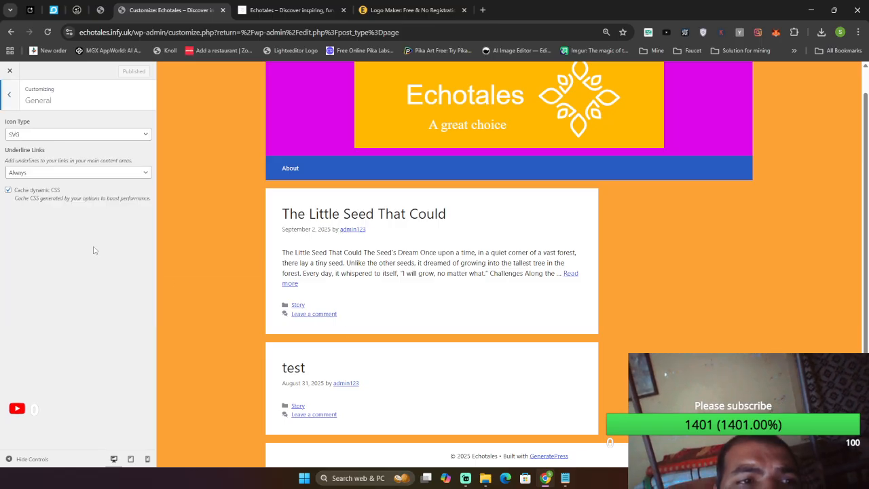
{"action": "left_click", "coordinate": [53, 135]}
{"action": "left_click", "coordinate": [53, 136]}
{"action": "left_click", "coordinate": [59, 173]}
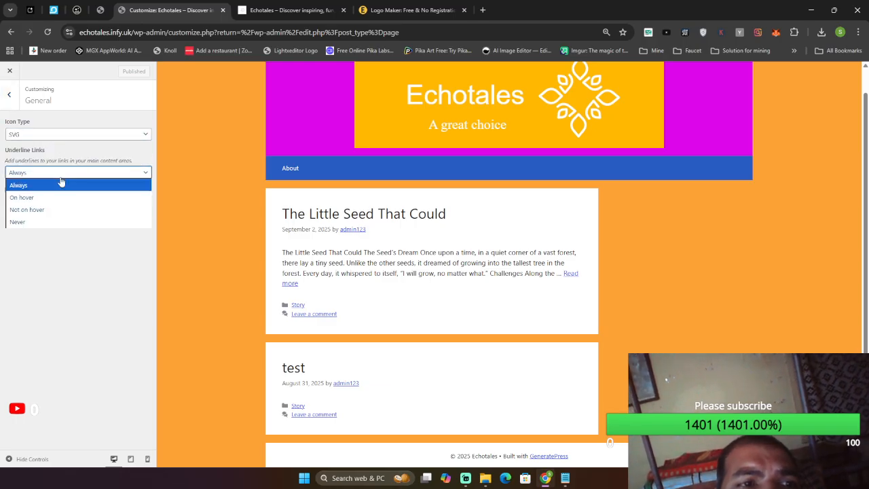
{"action": "left_click", "coordinate": [61, 185]}
{"action": "left_click", "coordinate": [9, 94]}
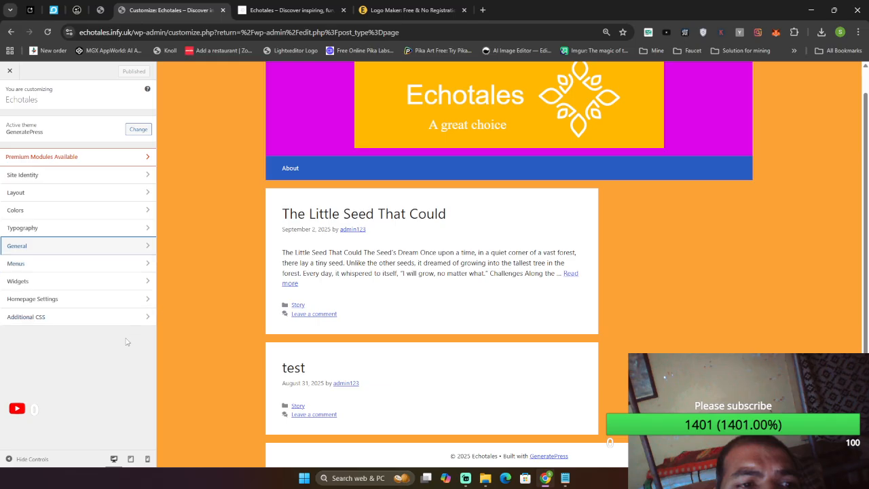
Delete the old menus MainMenu1 - Old and Primary - Old from the site's menus.
{"action": "left_click", "coordinate": [98, 265]}
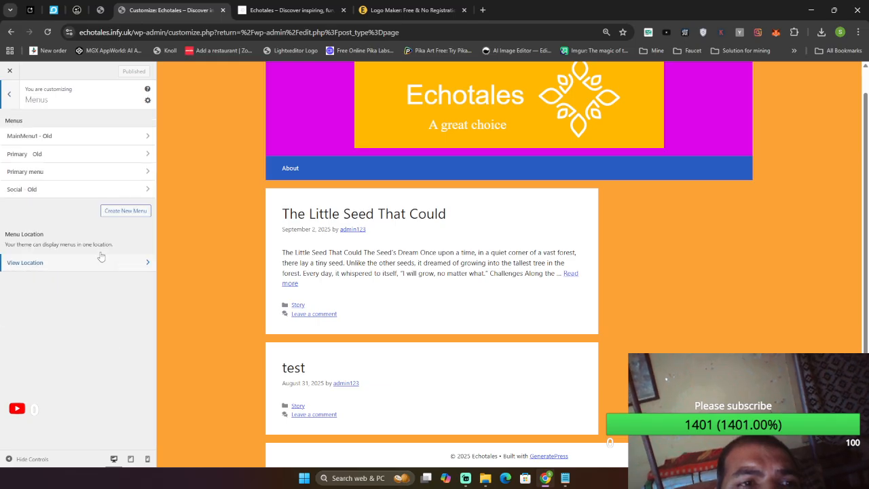
{"action": "left_click", "coordinate": [134, 137]}
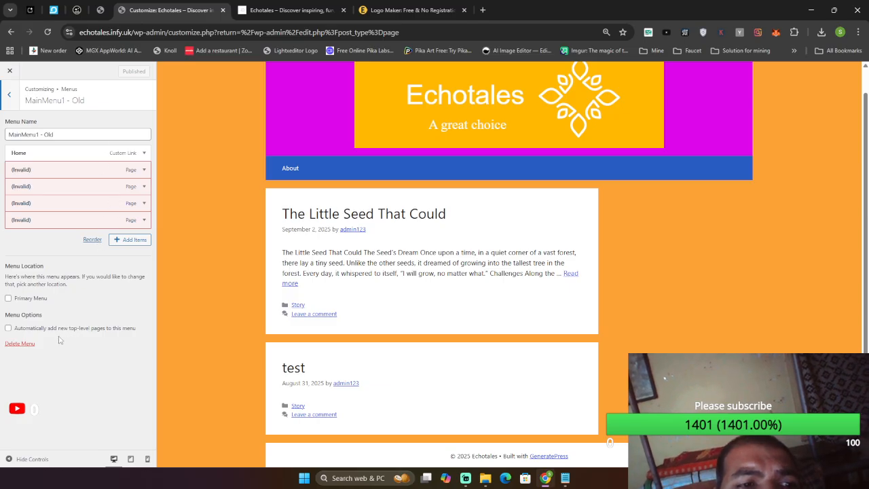
{"action": "left_click", "coordinate": [20, 343]}
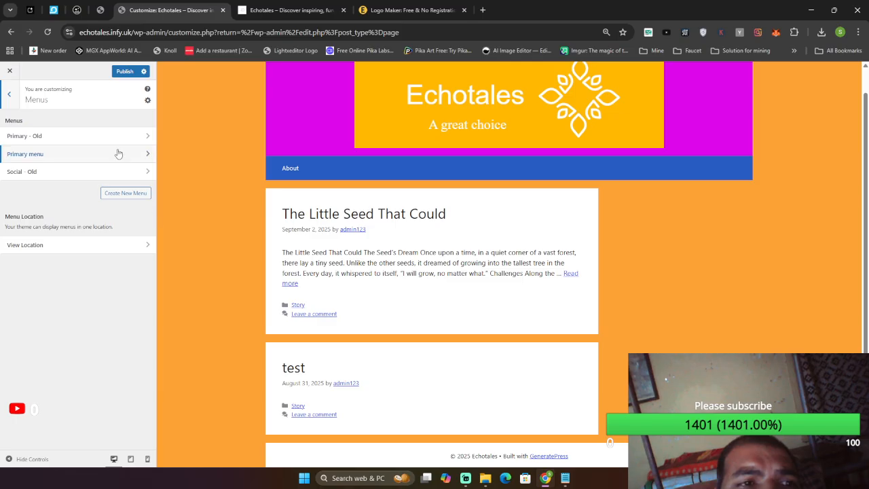
{"action": "left_click", "coordinate": [123, 138]}
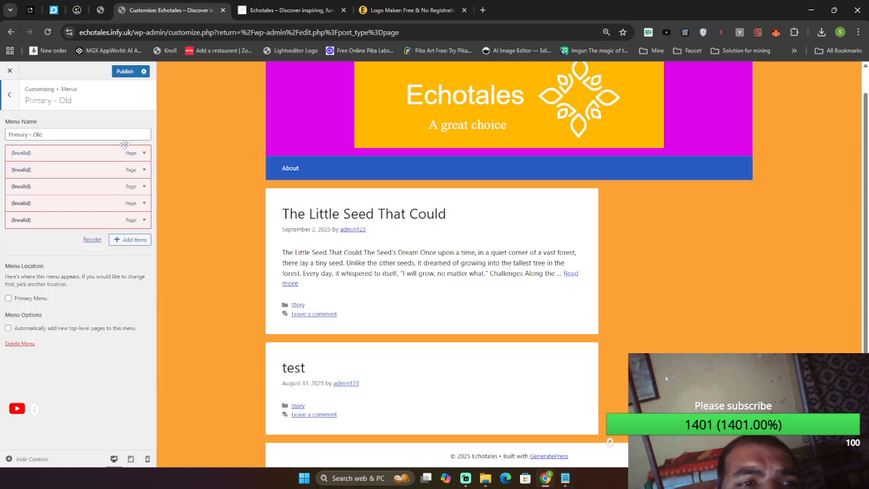
{"action": "left_click", "coordinate": [19, 343]}
Delete the remaining menus, Primary menu and Social - Old.
{"action": "left_click", "coordinate": [73, 136]}
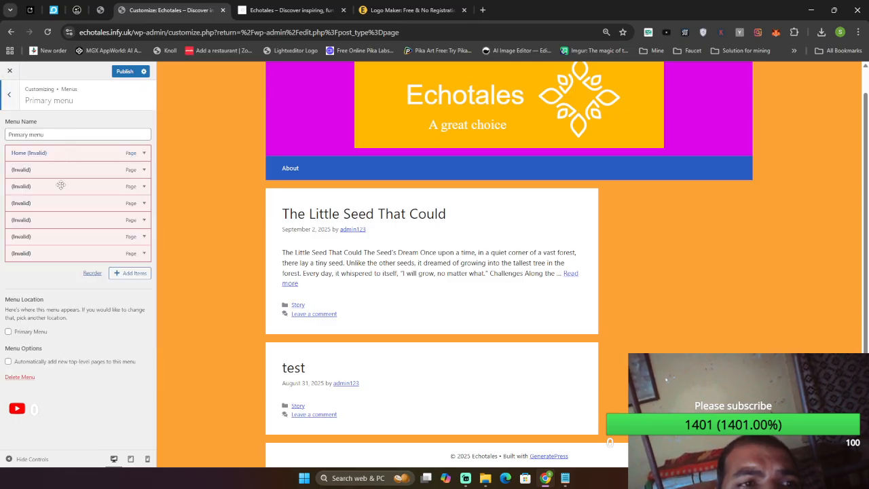
{"action": "left_click", "coordinate": [20, 378]}
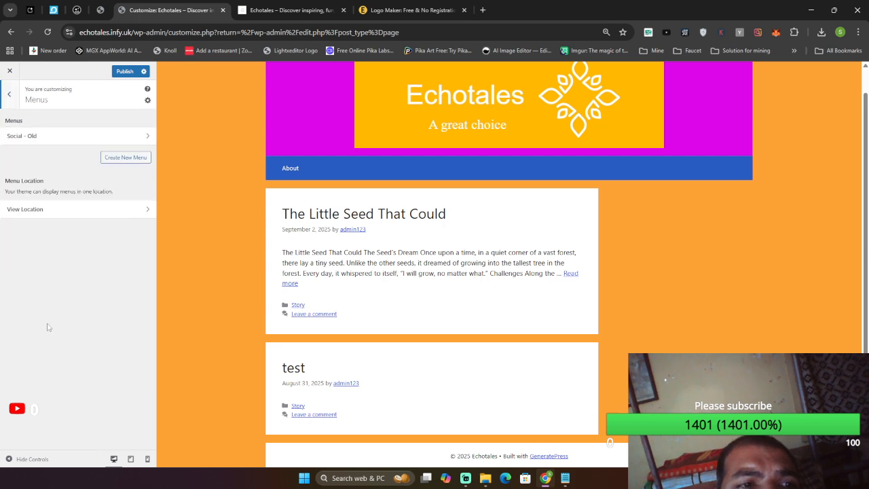
{"action": "left_click", "coordinate": [64, 135]}
{"action": "left_click", "coordinate": [32, 296]}
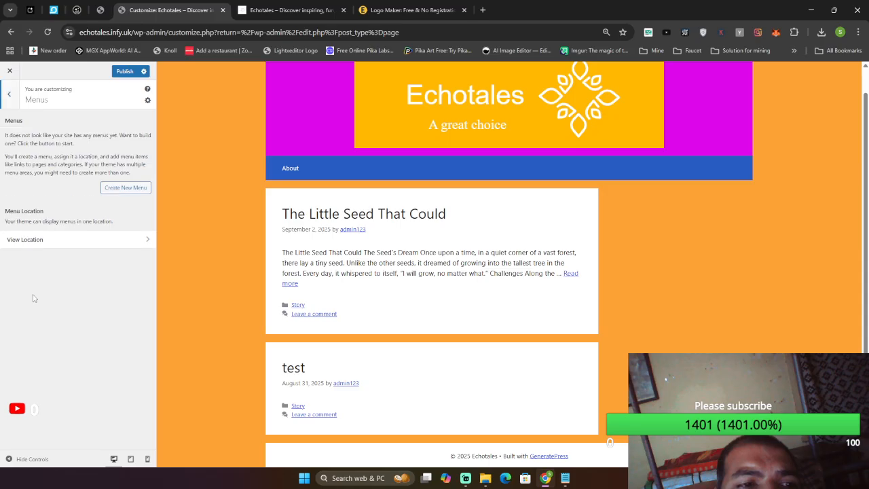
Check the menu choices for the Primary Menu location and publish the menu deletions.
{"action": "left_click", "coordinate": [85, 242]}
{"action": "left_click", "coordinate": [91, 188]}
{"action": "left_click", "coordinate": [93, 190]}
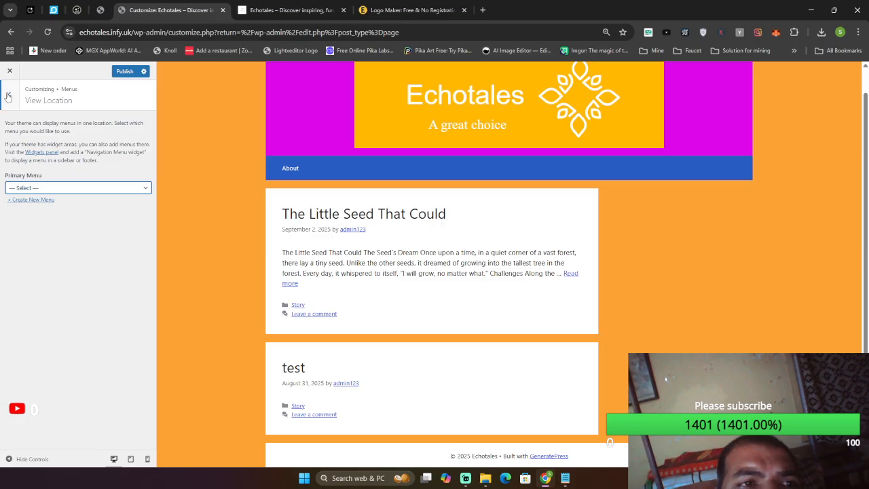
{"action": "left_click", "coordinate": [125, 71]}
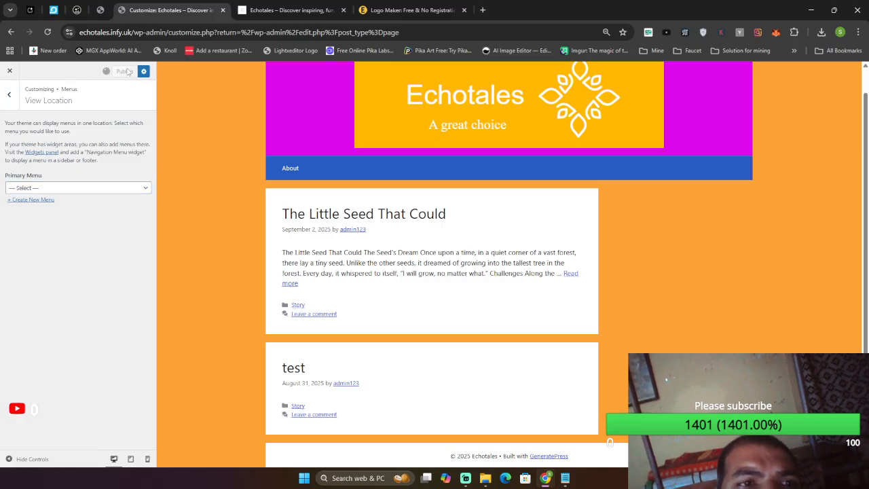
Leave the menu settings and open the list of the site's widget areas.
{"action": "left_click", "coordinate": [12, 99]}
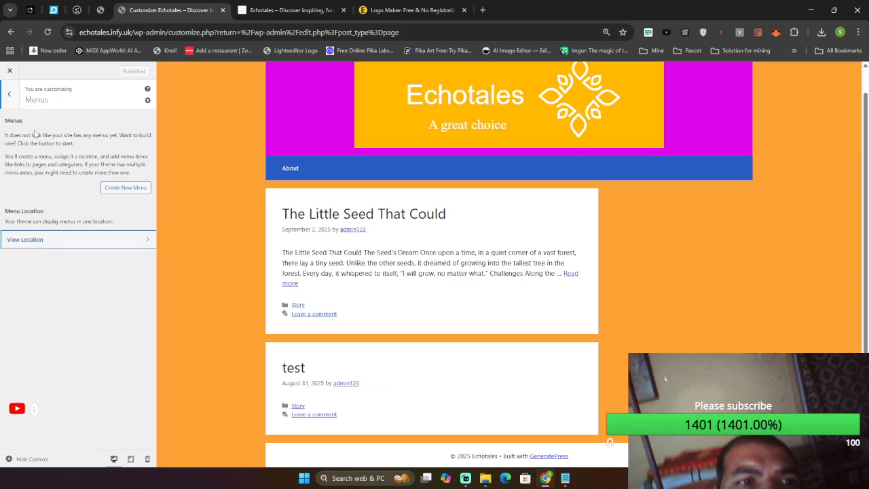
{"action": "left_click", "coordinate": [10, 99]}
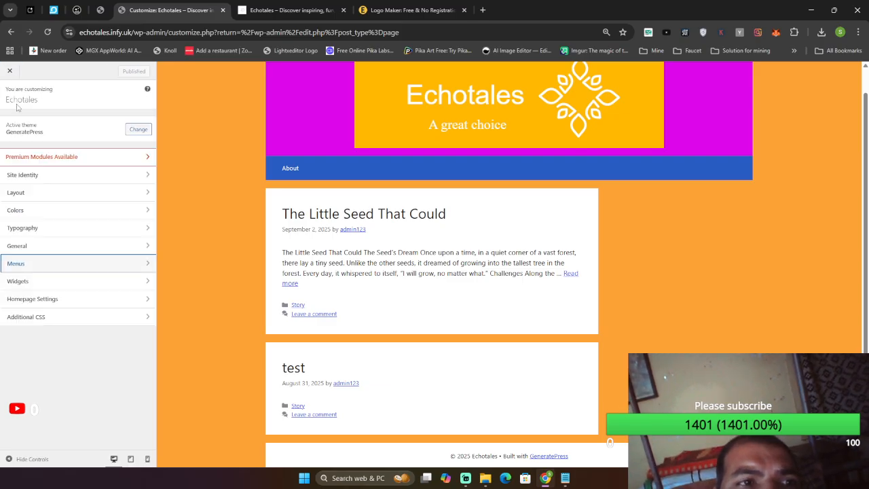
{"action": "left_click", "coordinate": [81, 284]}
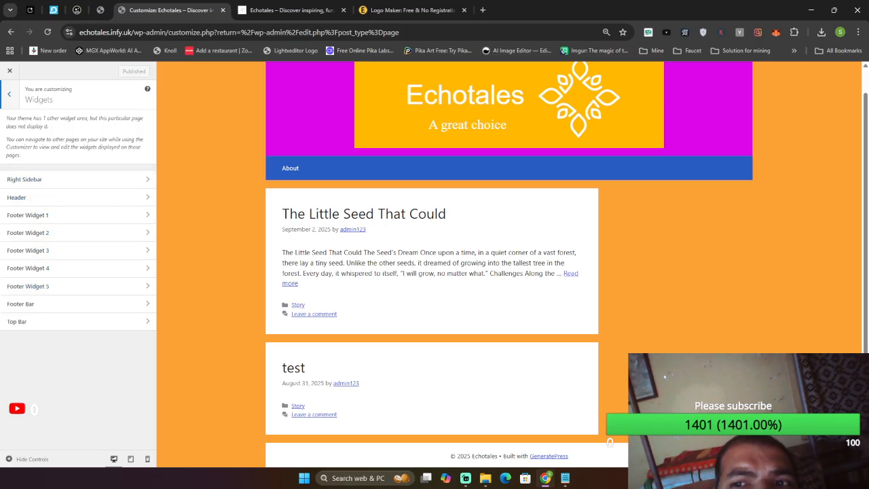
Open the Right Sidebar widget area and add a Grid block to it.
{"action": "left_click", "coordinate": [33, 180]}
{"action": "left_click", "coordinate": [75, 177]}
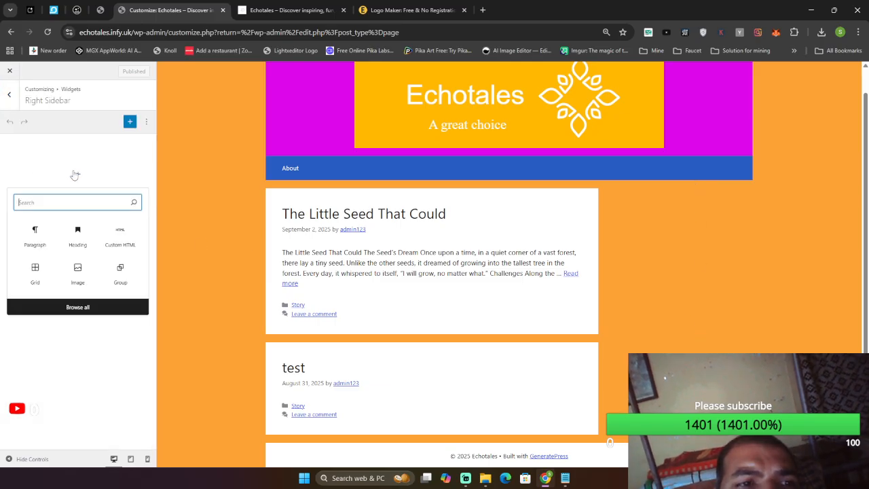
{"action": "left_click", "coordinate": [40, 278]}
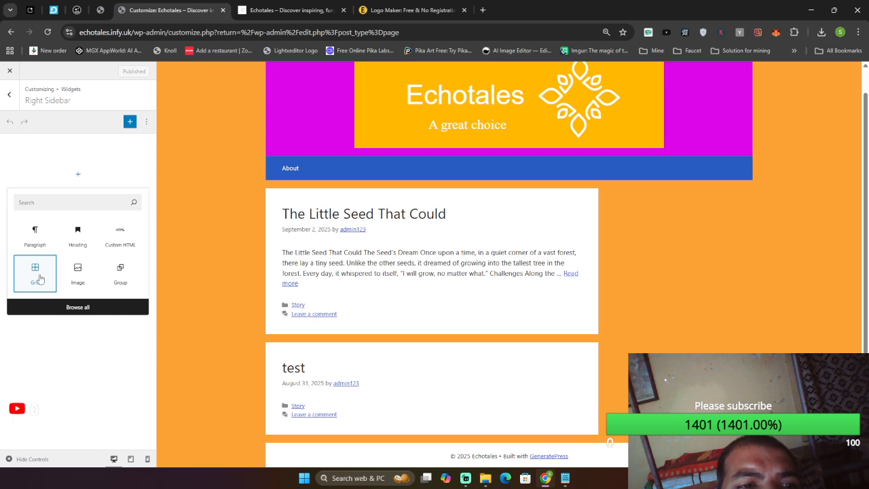
{"action": "left_click", "coordinate": [80, 239]}
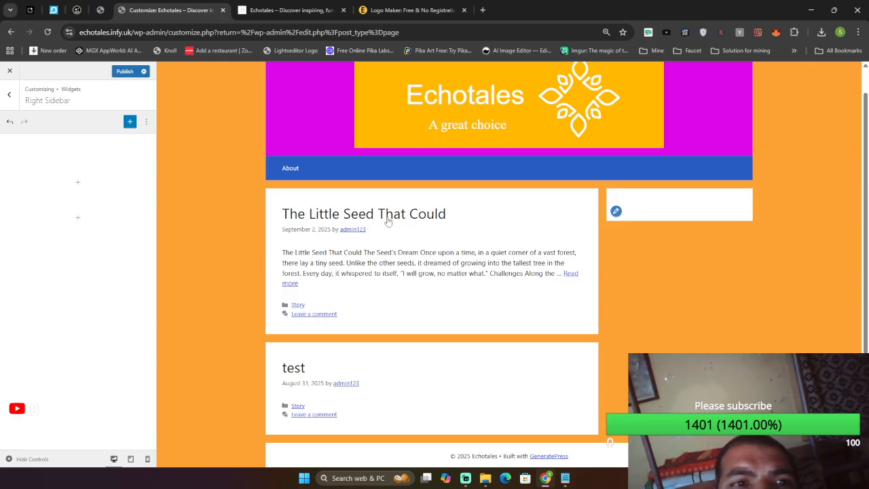
Browse the full block library and add a Calendar block below the grid in the Right Sidebar.
{"action": "left_click", "coordinate": [130, 122]}
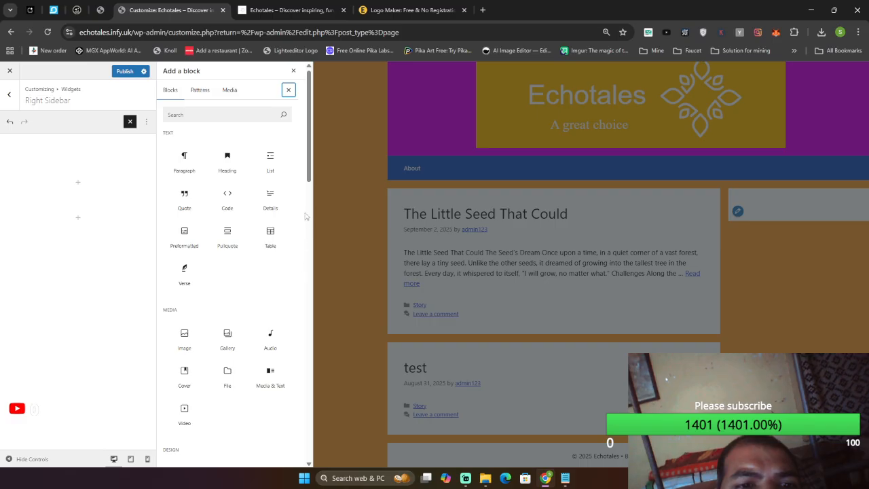
{"action": "scroll", "coordinate": [305, 182], "scroll_direction": "down", "scroll_amount": 3}
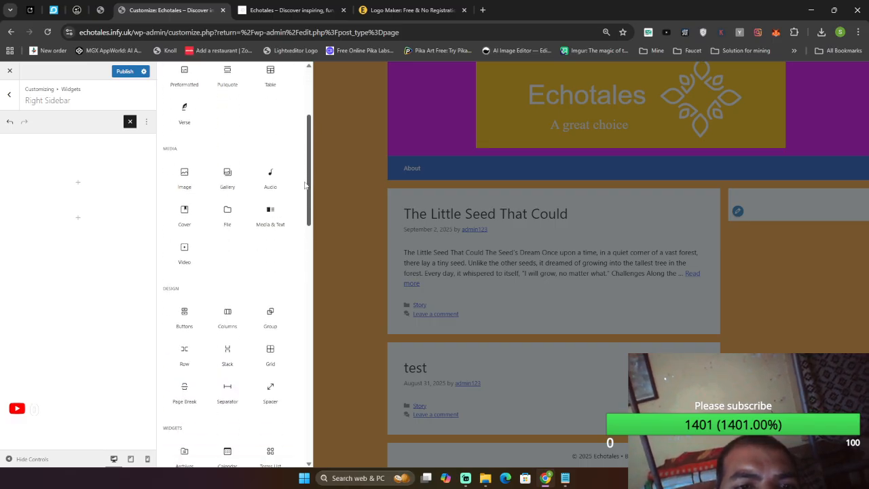
{"action": "scroll", "coordinate": [305, 186], "scroll_direction": "down", "scroll_amount": 4}
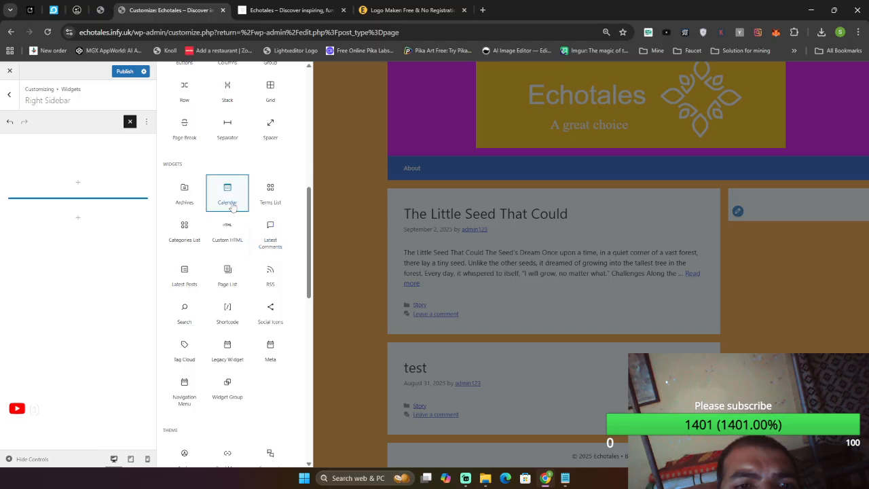
{"action": "left_click", "coordinate": [231, 198]}
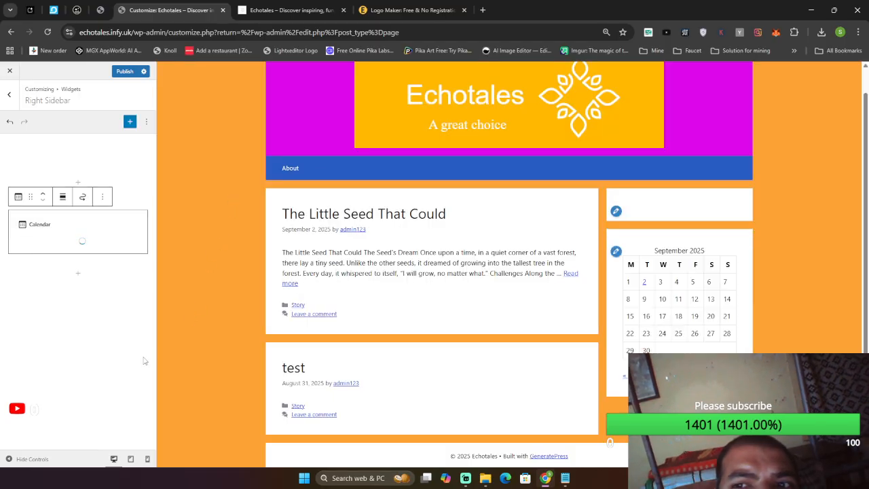
Try to move the Calendar block into the empty grid above it, and undo the move.
{"action": "left_click", "coordinate": [96, 159]}
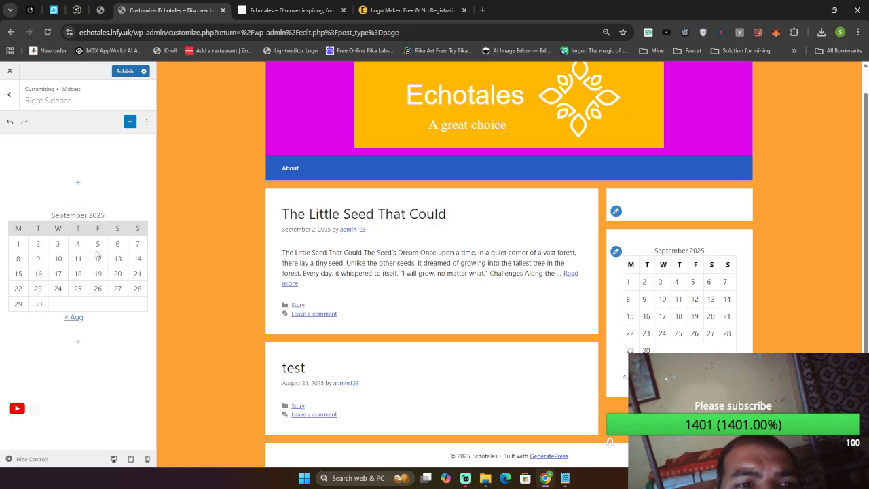
{"action": "left_click_drag", "start_coordinate": [97, 253], "coordinate": [79, 182]}
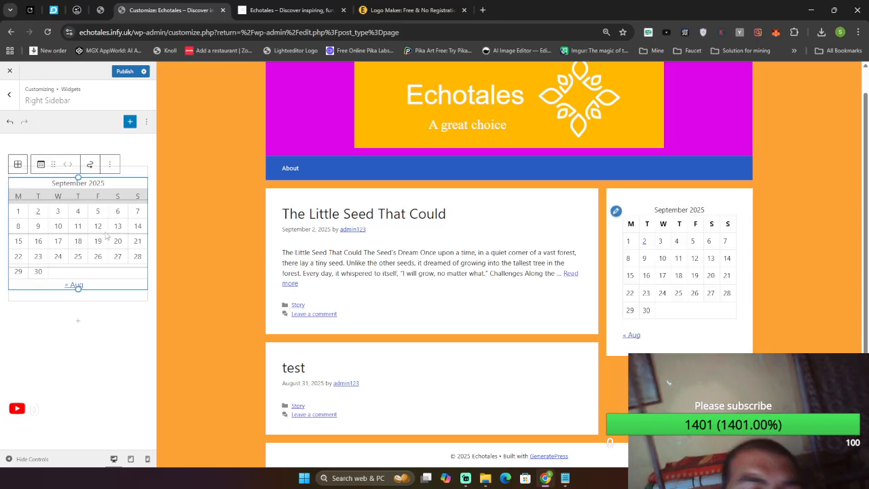
{"action": "key", "text": "ctrl+z"}
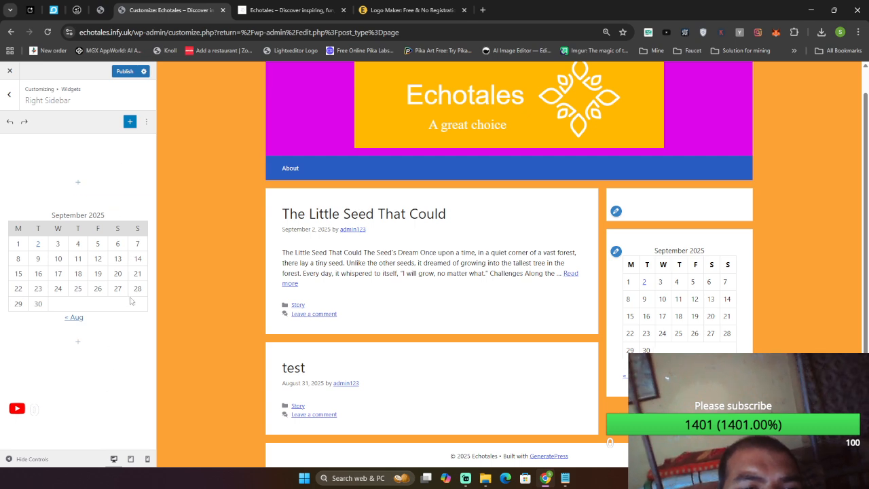
Add a Calendar block inside the grid and delete the separate calendar below it.
{"action": "left_click", "coordinate": [78, 182]}
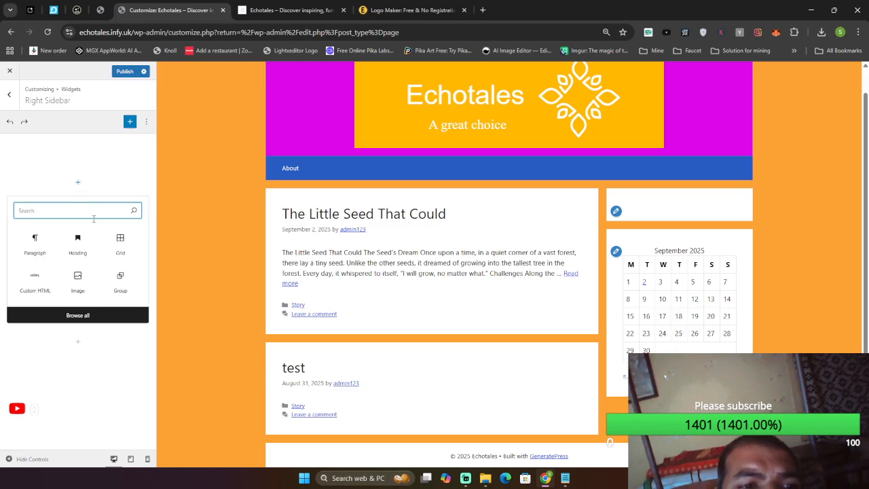
{"action": "type", "text": "ca"}
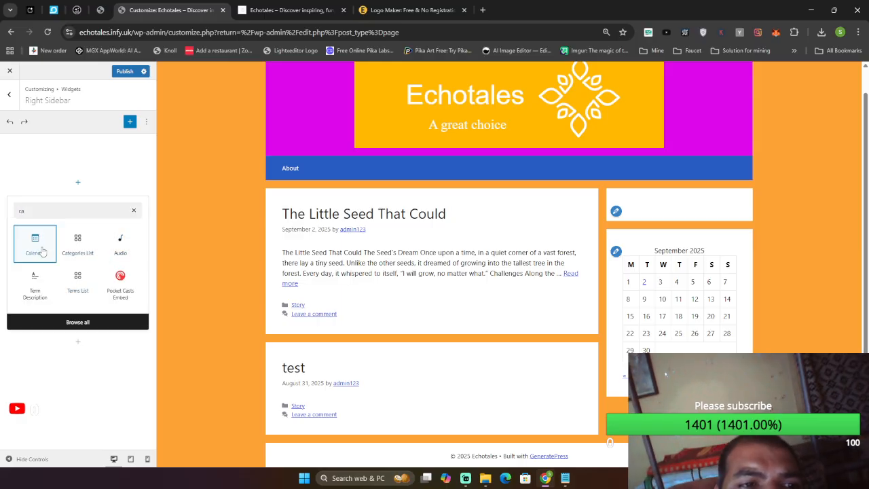
{"action": "left_click", "coordinate": [43, 252]}
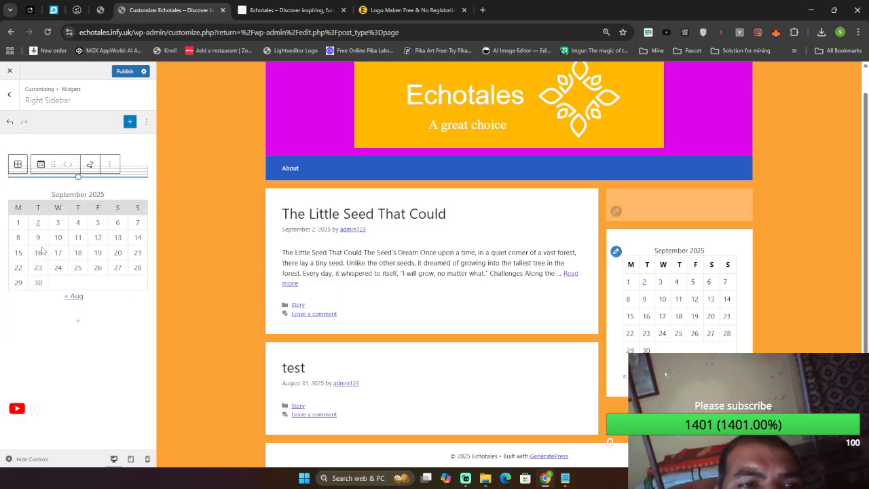
{"action": "left_click", "coordinate": [103, 358]}
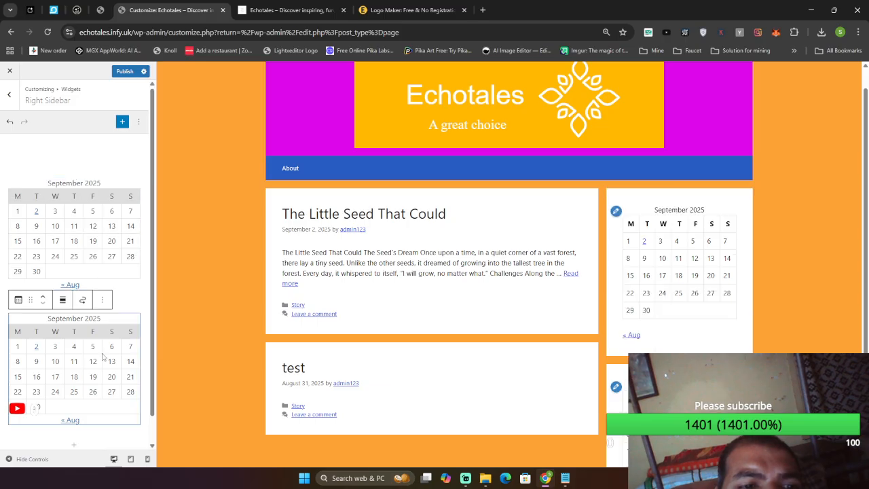
{"action": "left_click", "coordinate": [102, 299]}
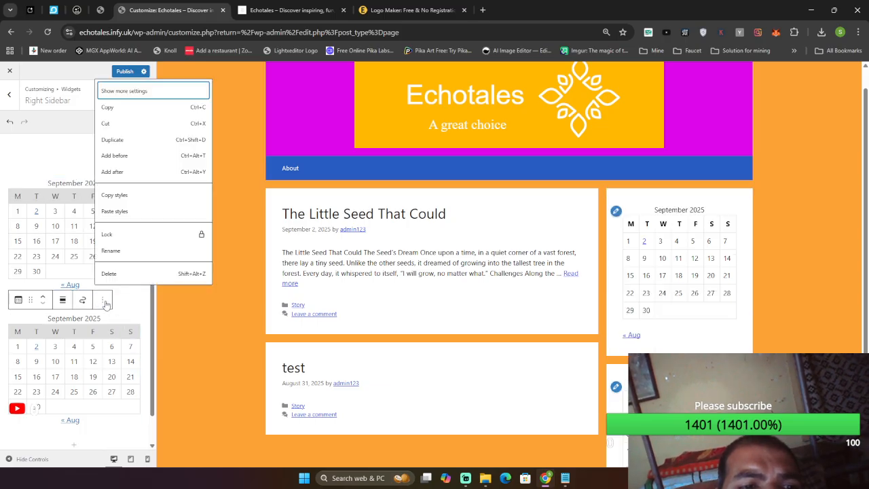
{"action": "left_click", "coordinate": [126, 278]}
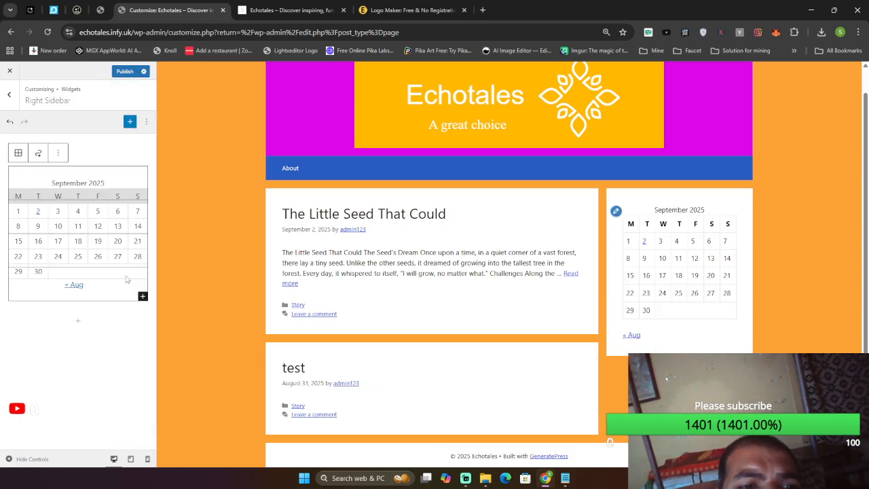
Add a Custom HTML block below the grid containing the text "AD HERE".
{"action": "left_click", "coordinate": [91, 321]}
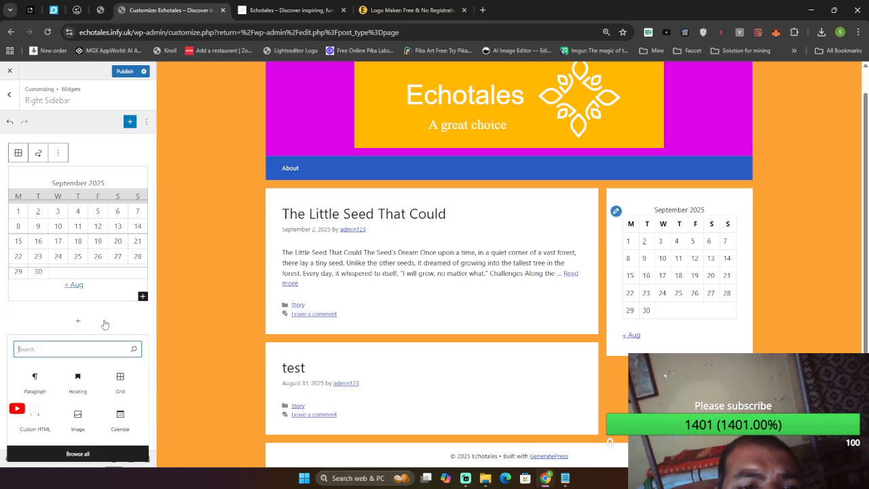
{"action": "type", "text": "ht"}
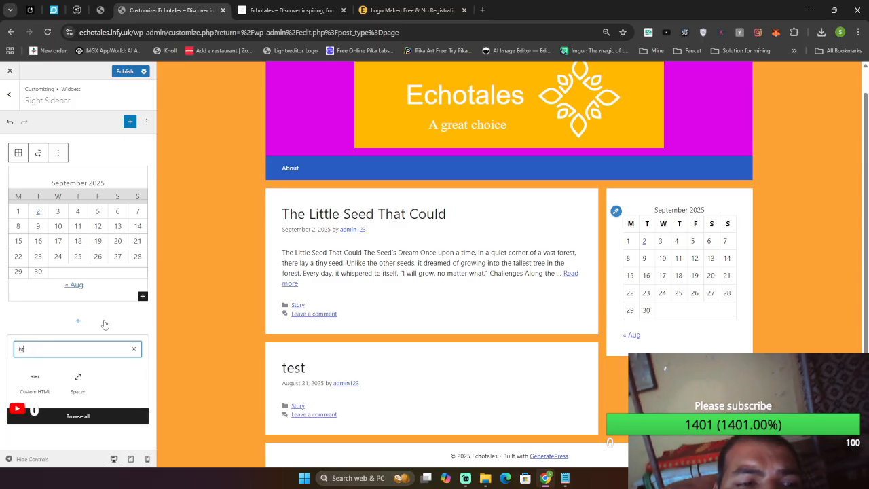
{"action": "left_click", "coordinate": [22, 389]}
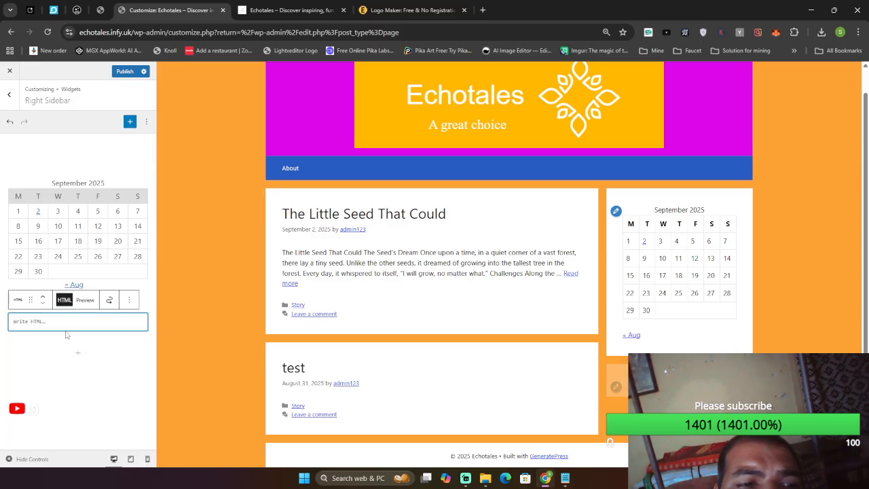
{"action": "type", "text": "AD H"}
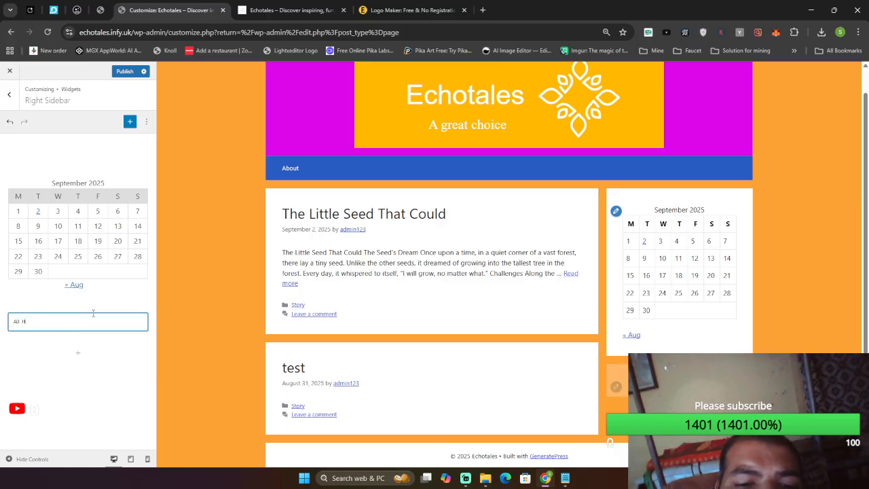
{"action": "type", "text": "ERE"}
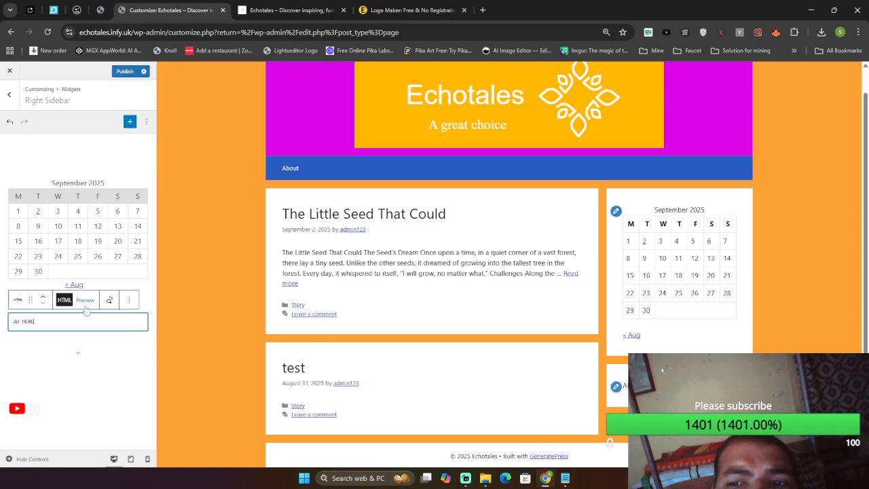
{"action": "left_click", "coordinate": [79, 368]}
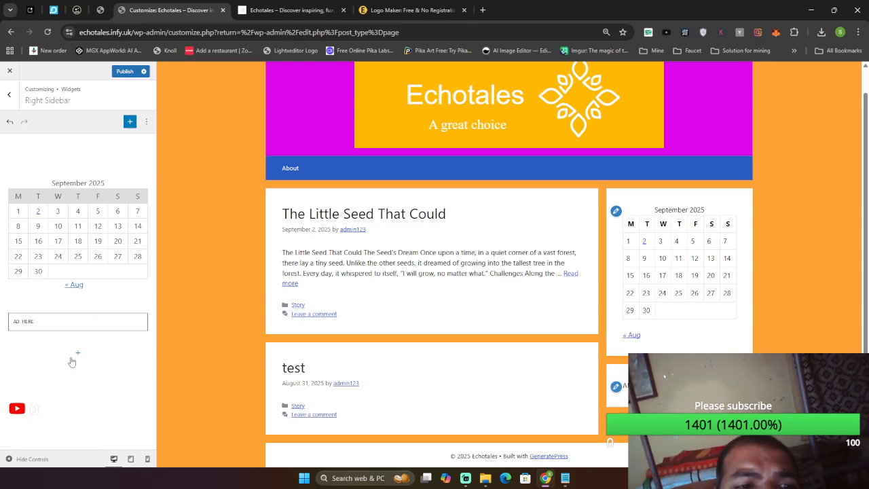
Add a Social Icons block below the Custom HTML block and publish the Right Sidebar changes.
{"action": "left_click", "coordinate": [76, 354]}
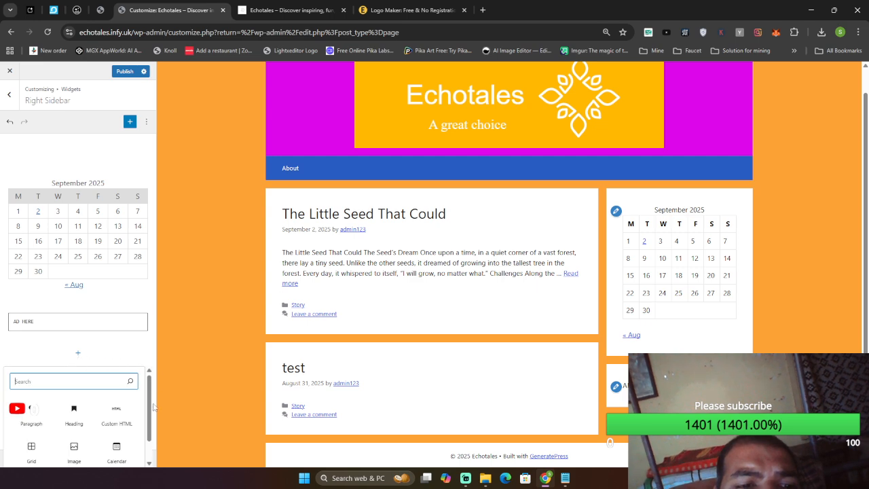
{"action": "scroll", "coordinate": [144, 421], "scroll_direction": "down", "scroll_amount": 1}
{"action": "left_click", "coordinate": [75, 460]}
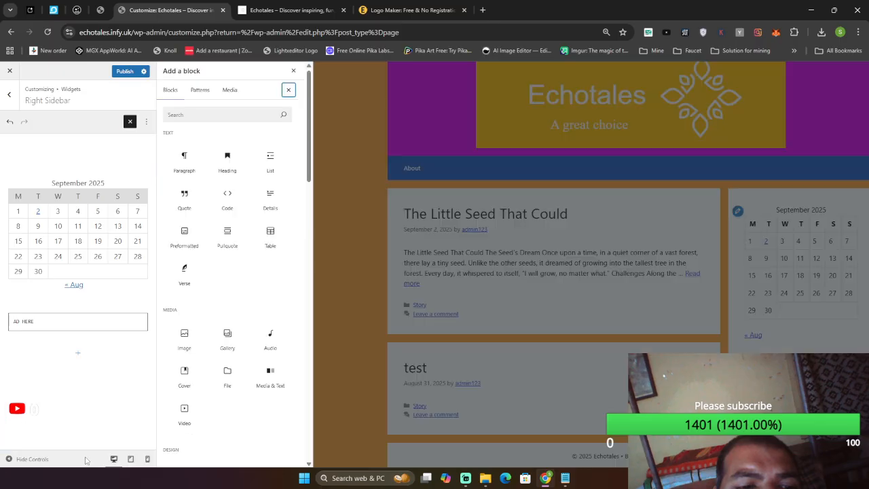
{"action": "left_click_drag", "start_coordinate": [312, 165], "coordinate": [305, 307]}
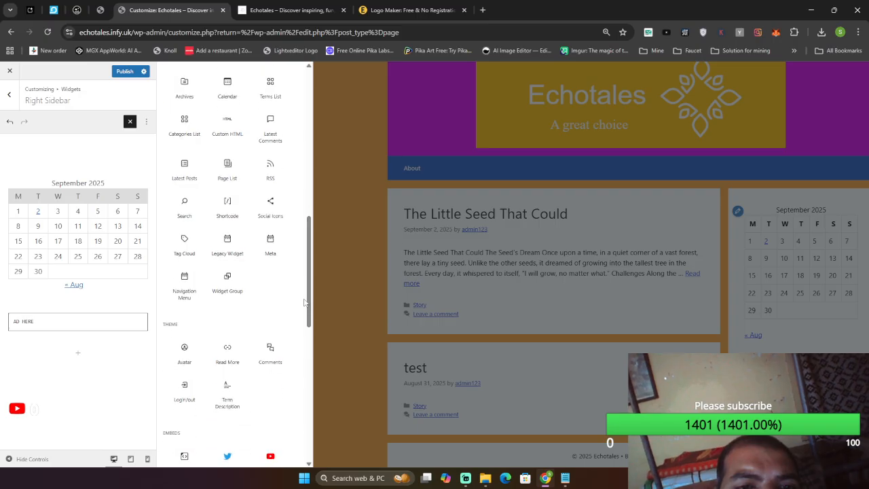
{"action": "left_click", "coordinate": [271, 208]}
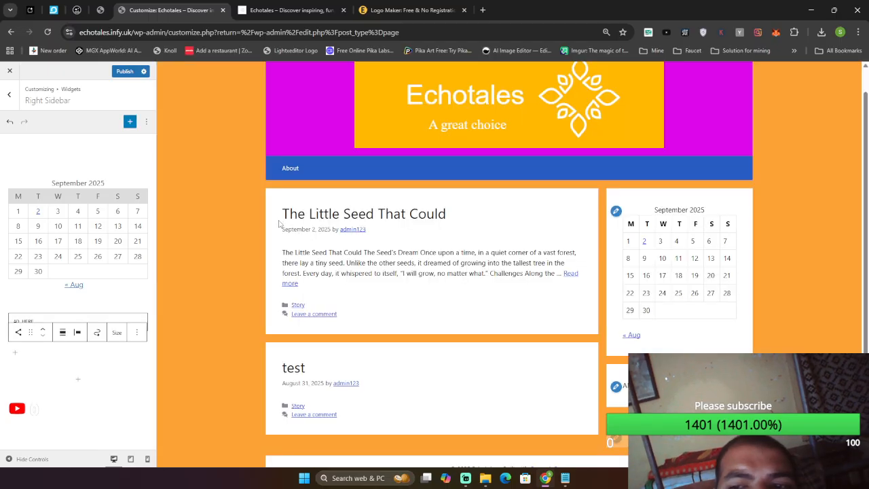
{"action": "left_click", "coordinate": [94, 404]}
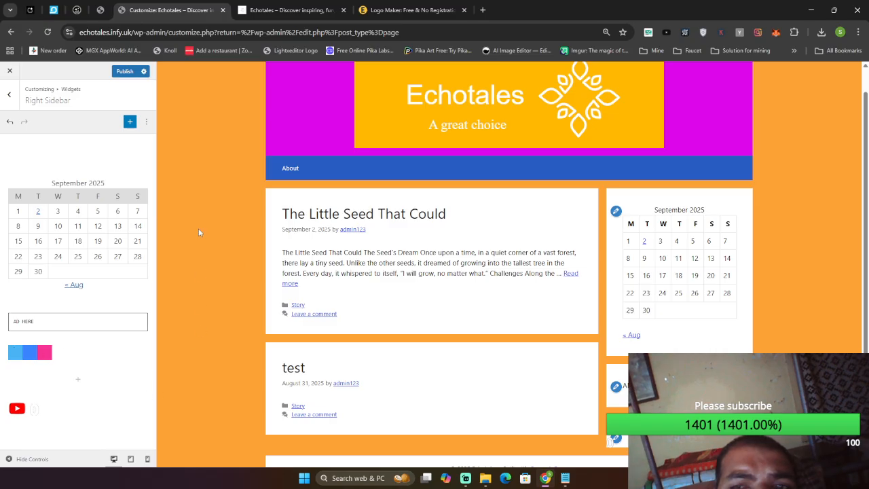
{"action": "left_click", "coordinate": [125, 72]}
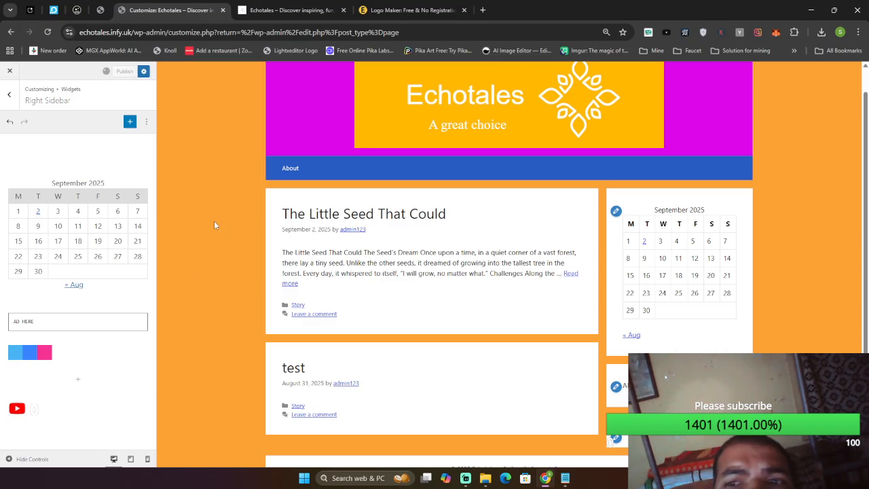
Reload the live Echotales site to check its right sidebar, and close the Logo Maker tab.
{"action": "left_click", "coordinate": [289, 10]}
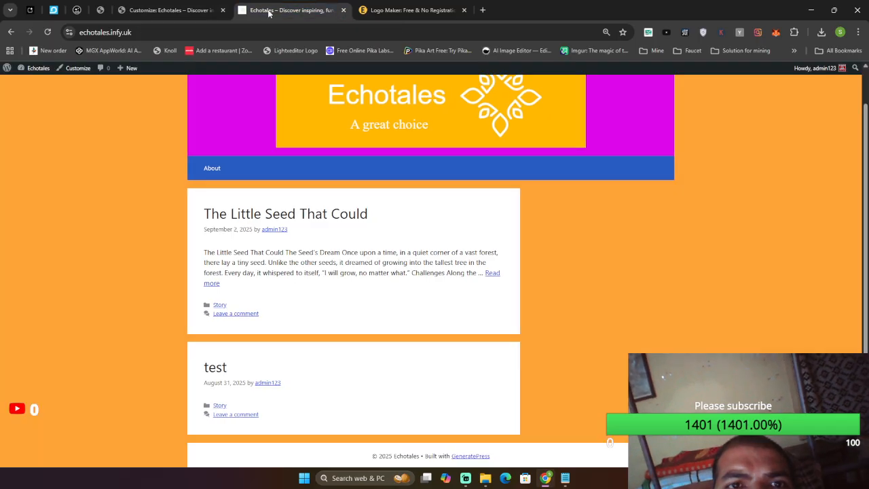
{"action": "left_click", "coordinate": [49, 32]}
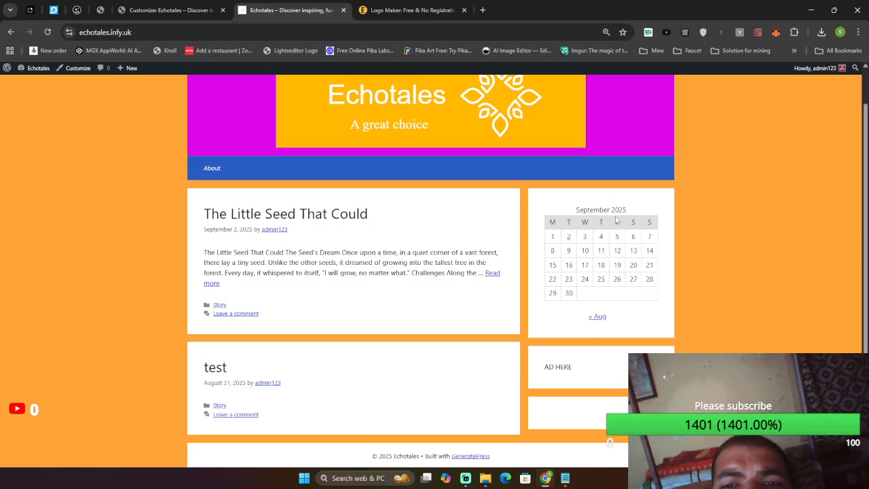
{"action": "left_click_drag", "start_coordinate": [865, 253], "coordinate": [857, 325]}
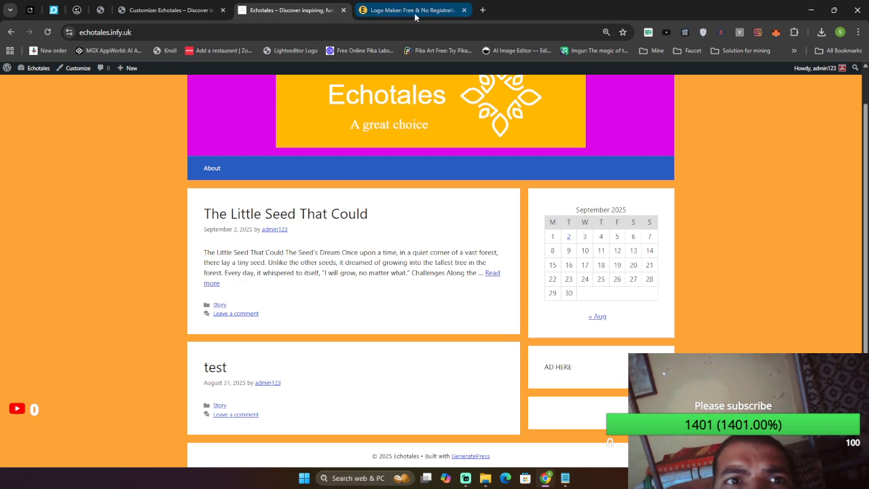
{"action": "left_click", "coordinate": [464, 14]}
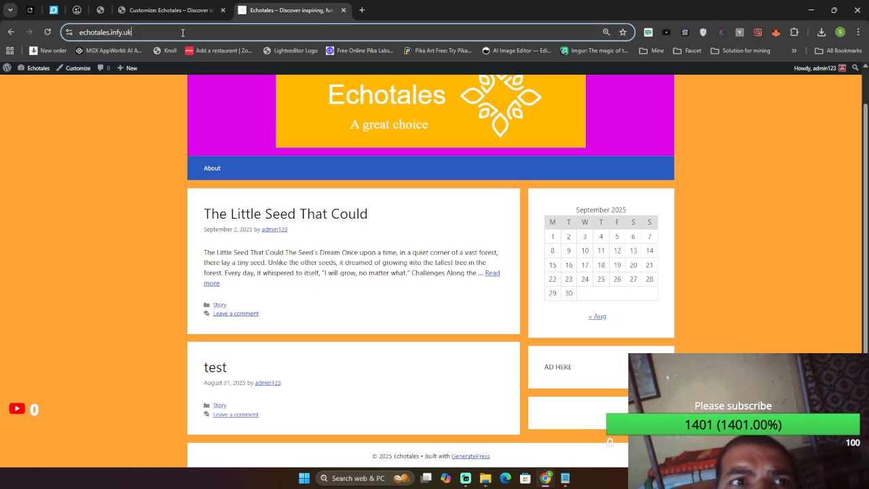
Copy the Echotales site's address and open PageSpeed Insights in a new browser tab.
{"action": "left_click", "coordinate": [218, 33]}
{"action": "key", "text": "ctrl+c"}
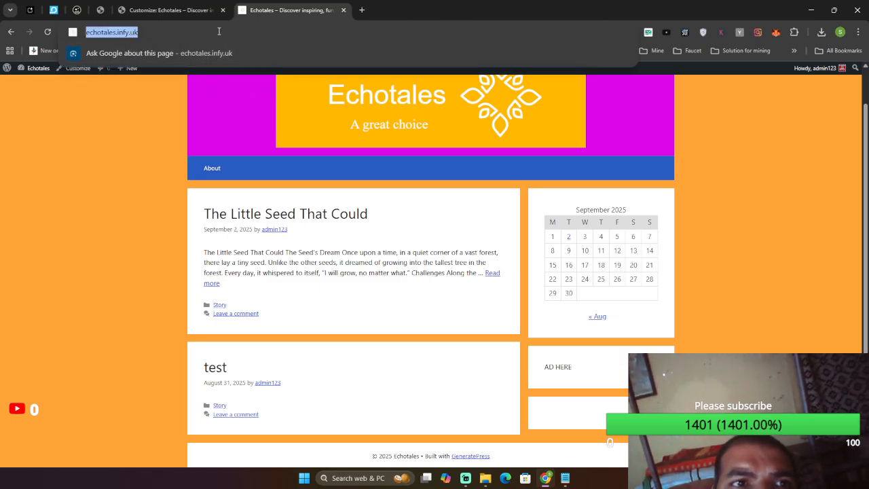
{"action": "left_click", "coordinate": [362, 9]}
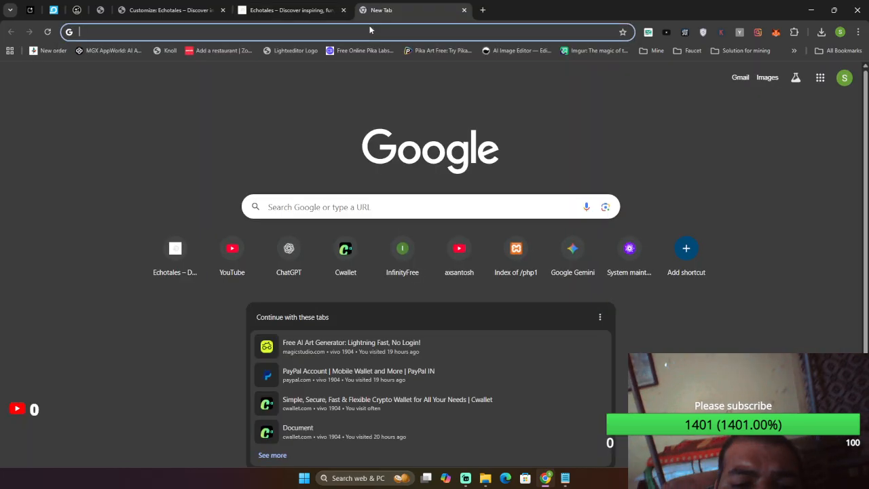
{"action": "type", "text": "page"}
{"action": "key", "text": "Return"}
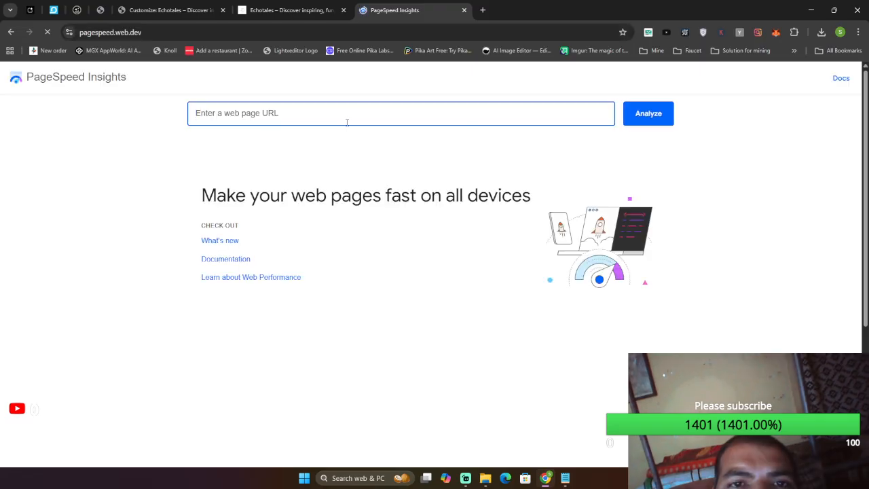
{"action": "left_click", "coordinate": [347, 116]}
{"action": "key", "text": "ctrl+v"}
{"action": "left_click", "coordinate": [639, 112]}
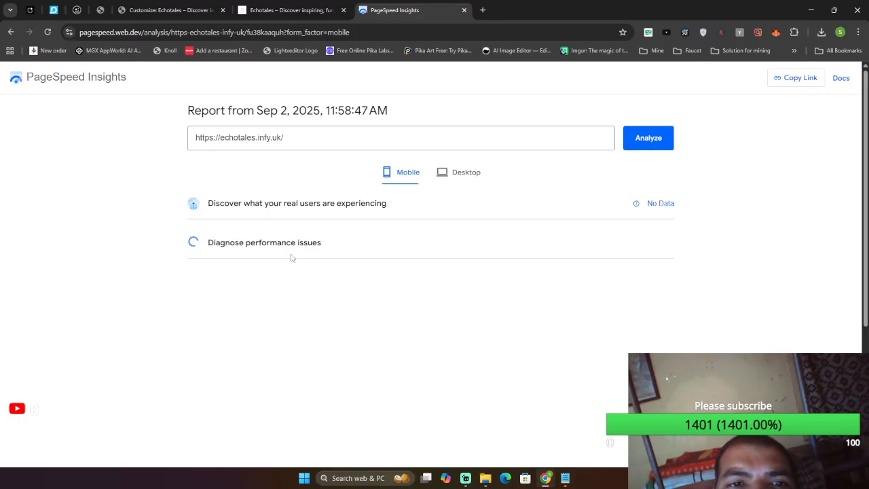
{"action": "left_click", "coordinate": [289, 9]}
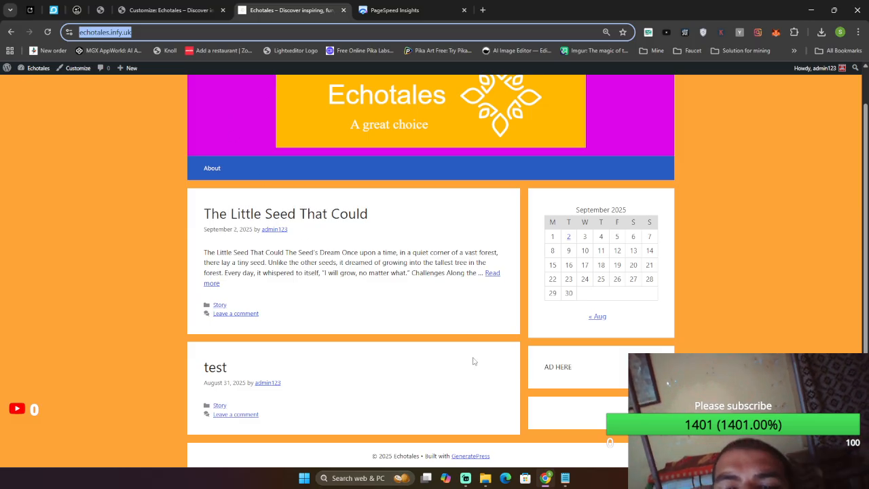
{"action": "left_click", "coordinate": [466, 480]}
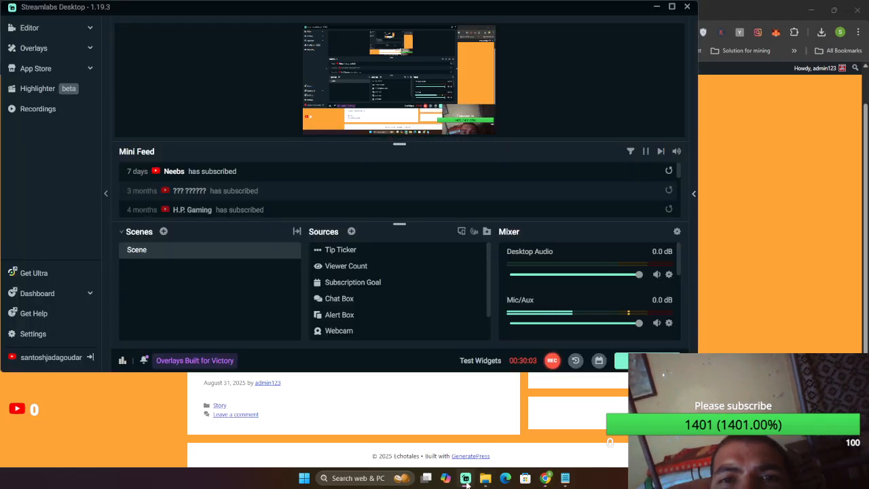
{"action": "left_click", "coordinate": [466, 480]}
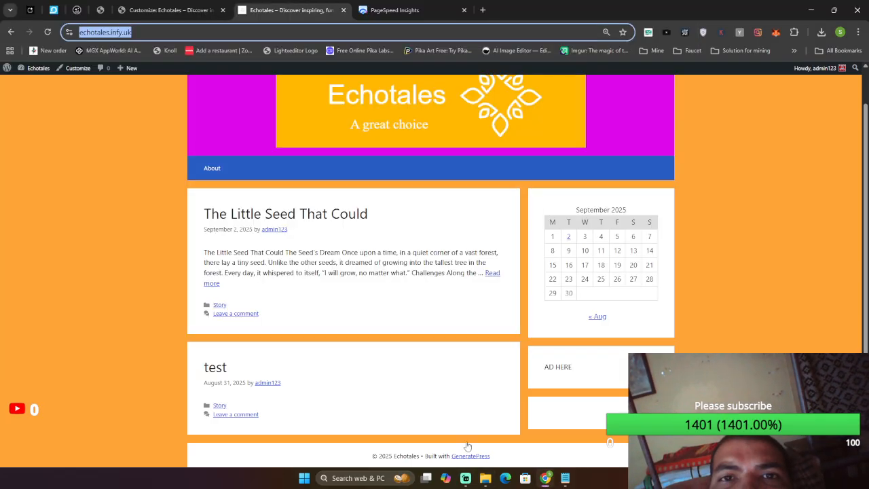
Return to the PageSpeed Insights report and examine the site's mobile Performance, Accessibility, Best Practices and SEO scores.
{"action": "left_click", "coordinate": [416, 14]}
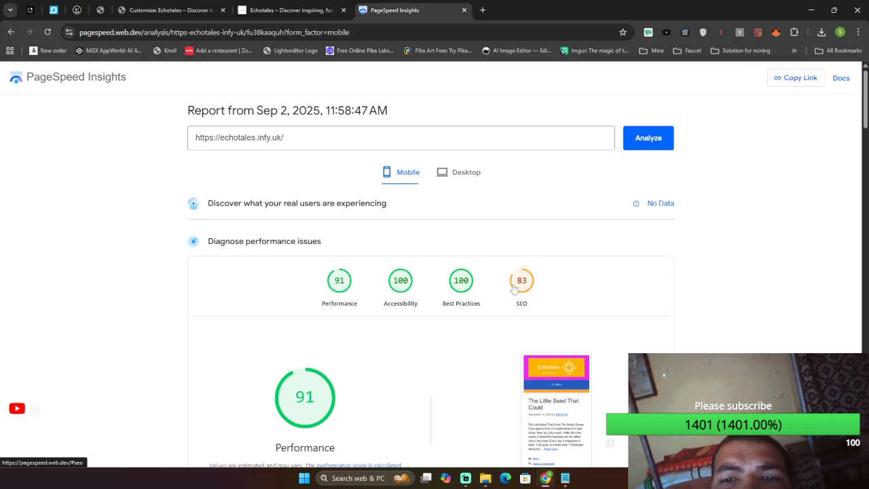
{"action": "left_click", "coordinate": [292, 10]}
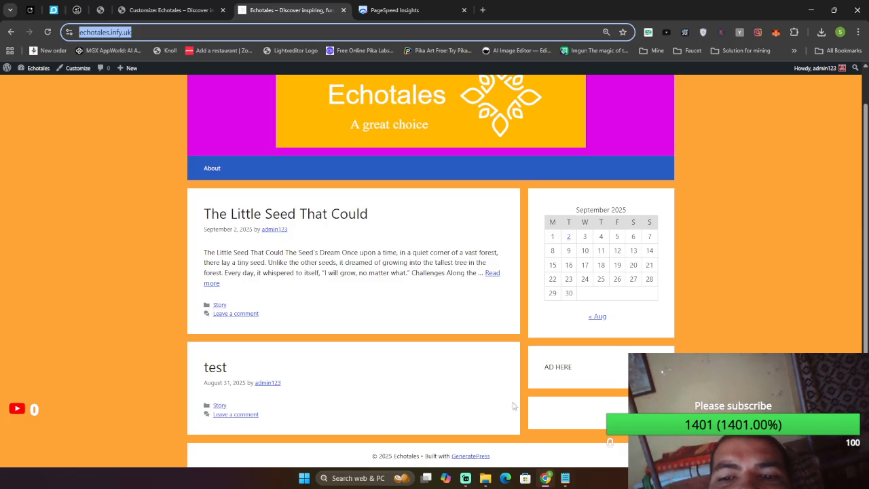
{"action": "left_click", "coordinate": [468, 478]}
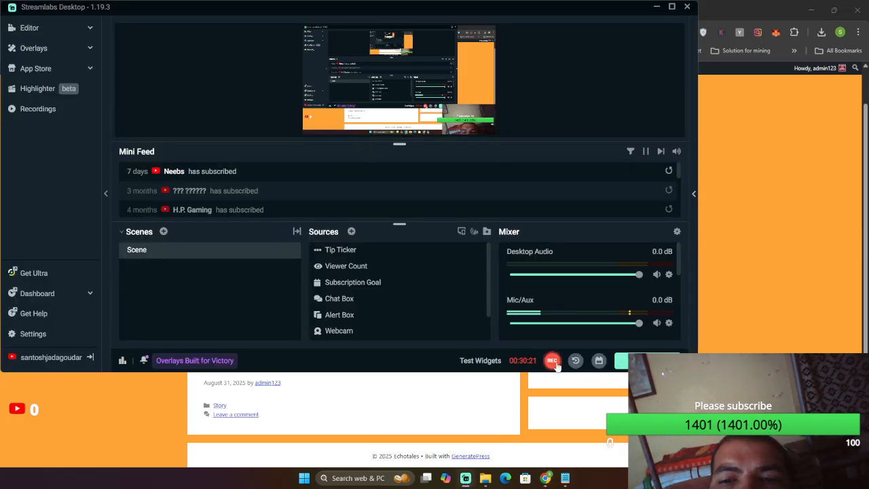